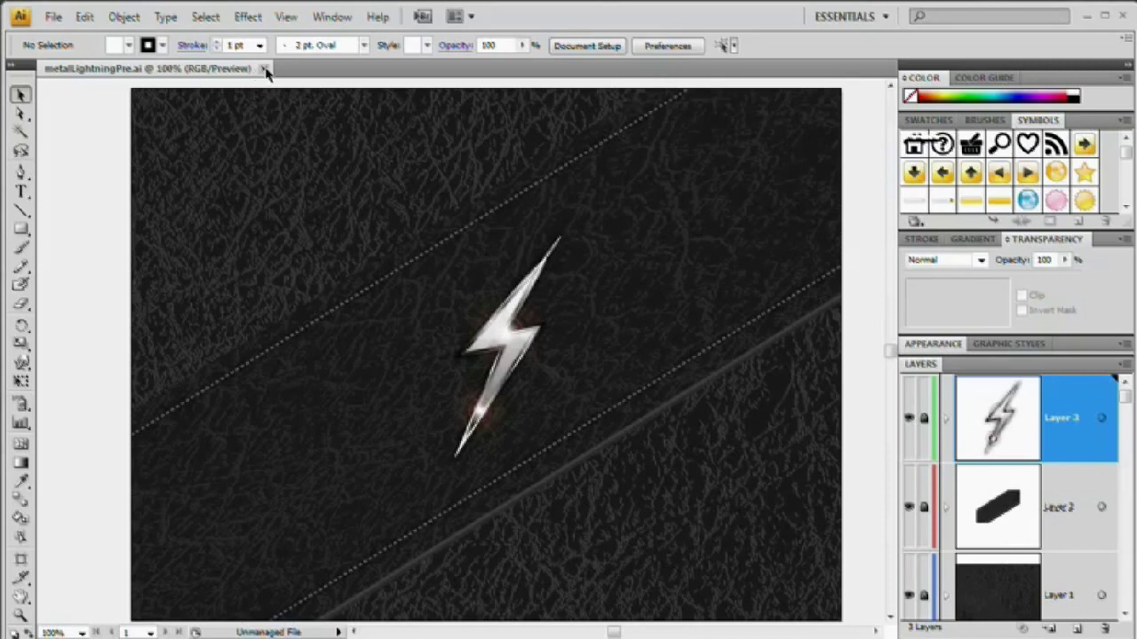
- Close the finished lightning document and create a new 800 x 600 px Web document in RGB
left_click(264, 69)
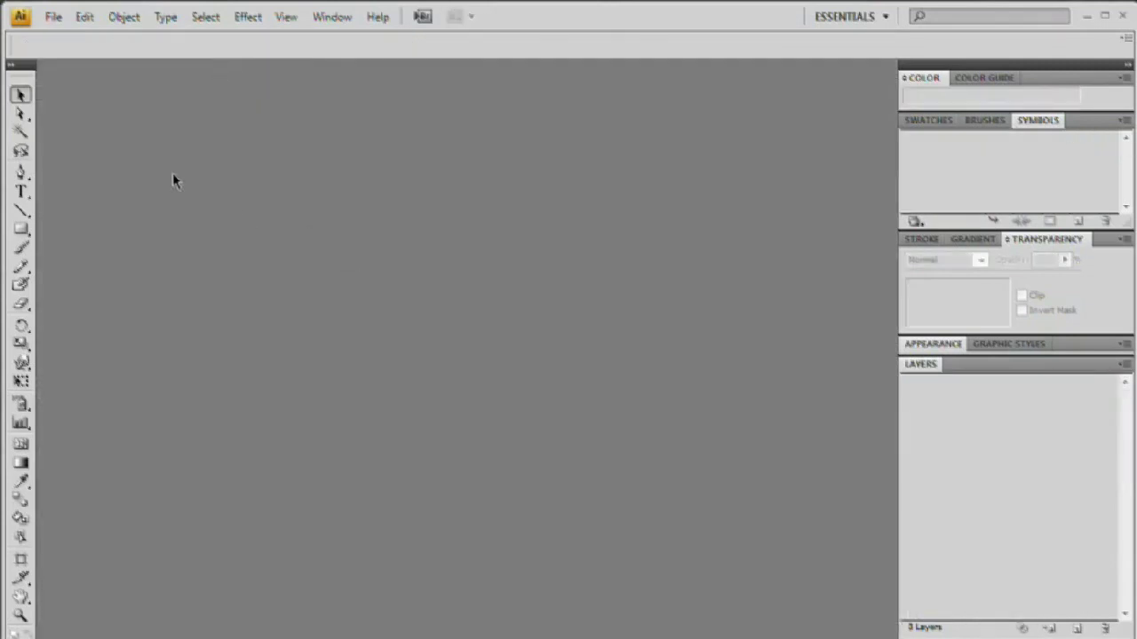
left_click(51, 16)
left_click(78, 36)
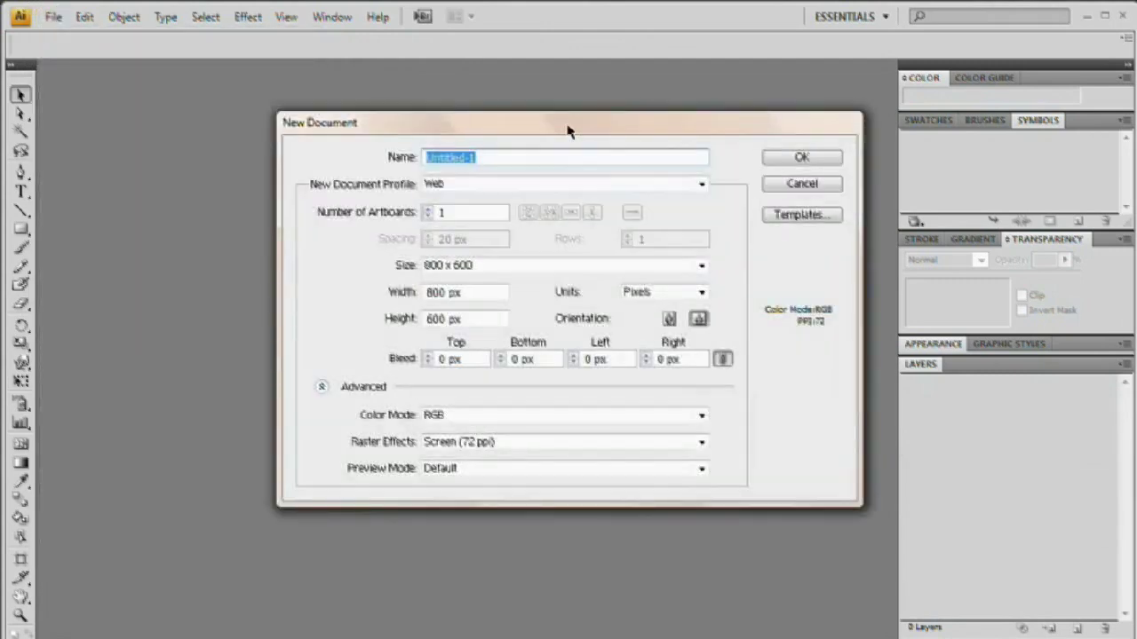
left_click_drag(568, 127, 551, 124)
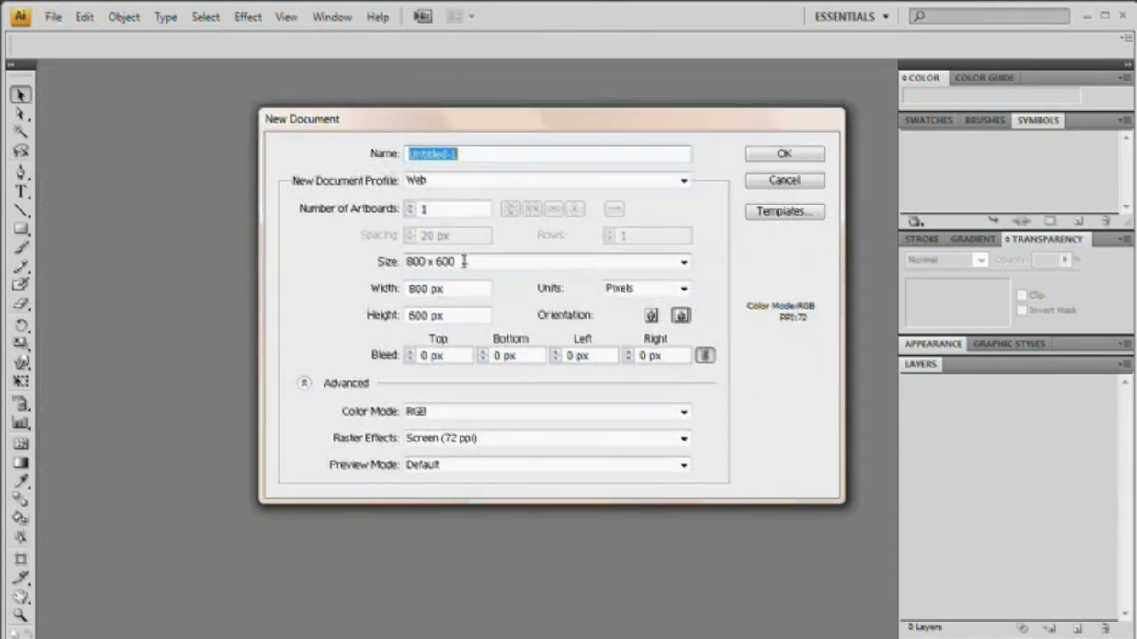
left_click(457, 289)
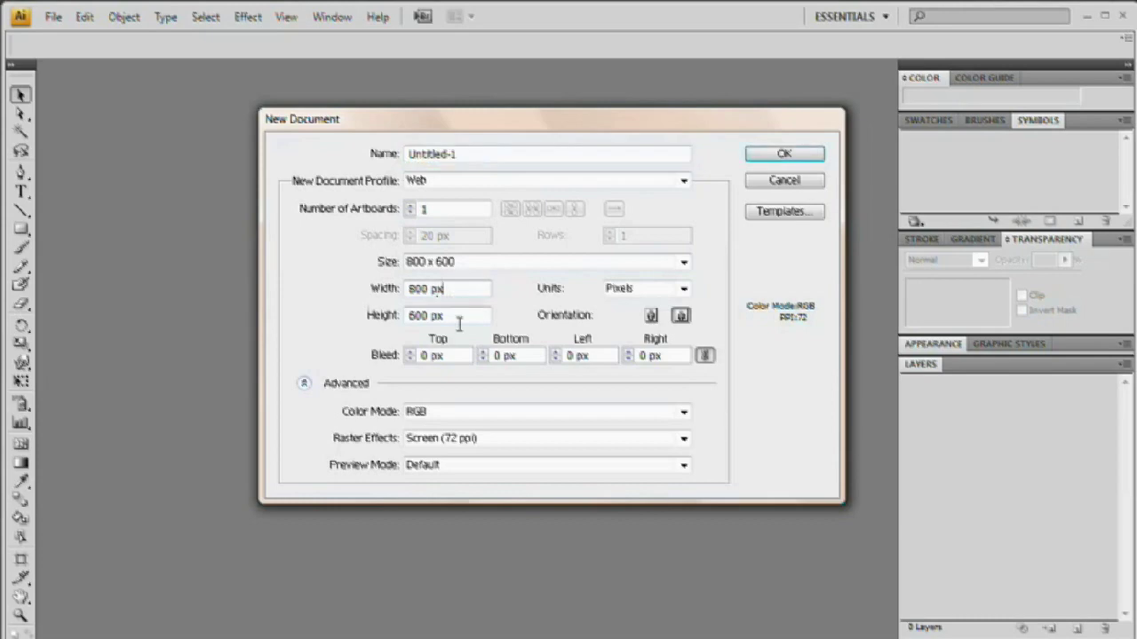
left_click(784, 155)
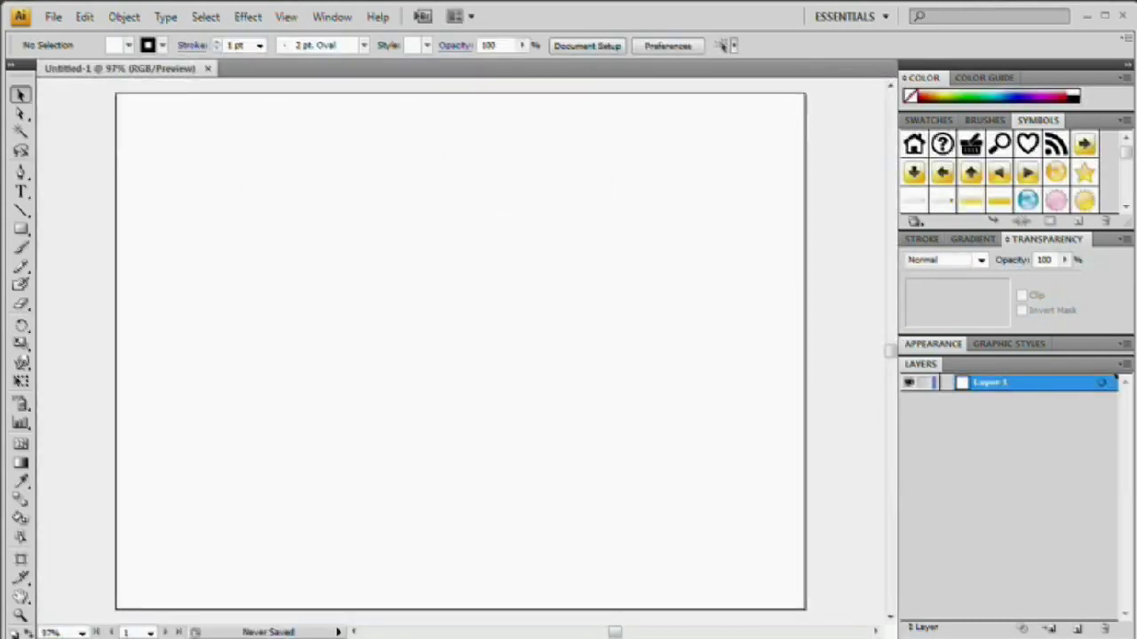
- Place Leather.jpg from the metalLightning folder onto the artboard and close the file browser
left_click_drag(898, 247, 741, 227)
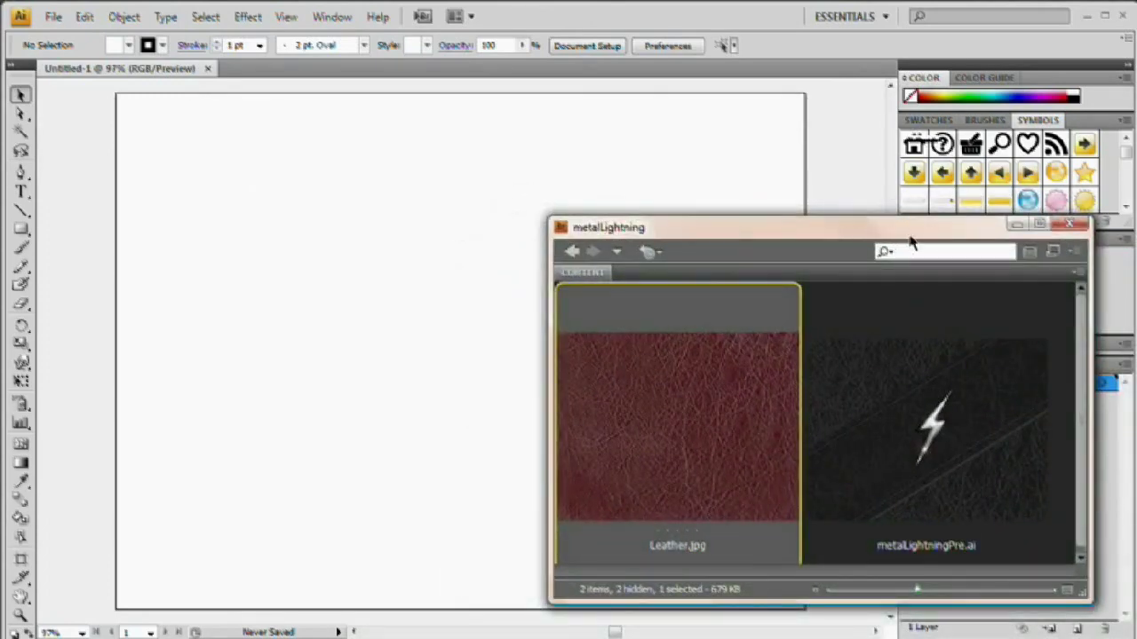
left_click_drag(653, 366, 337, 343)
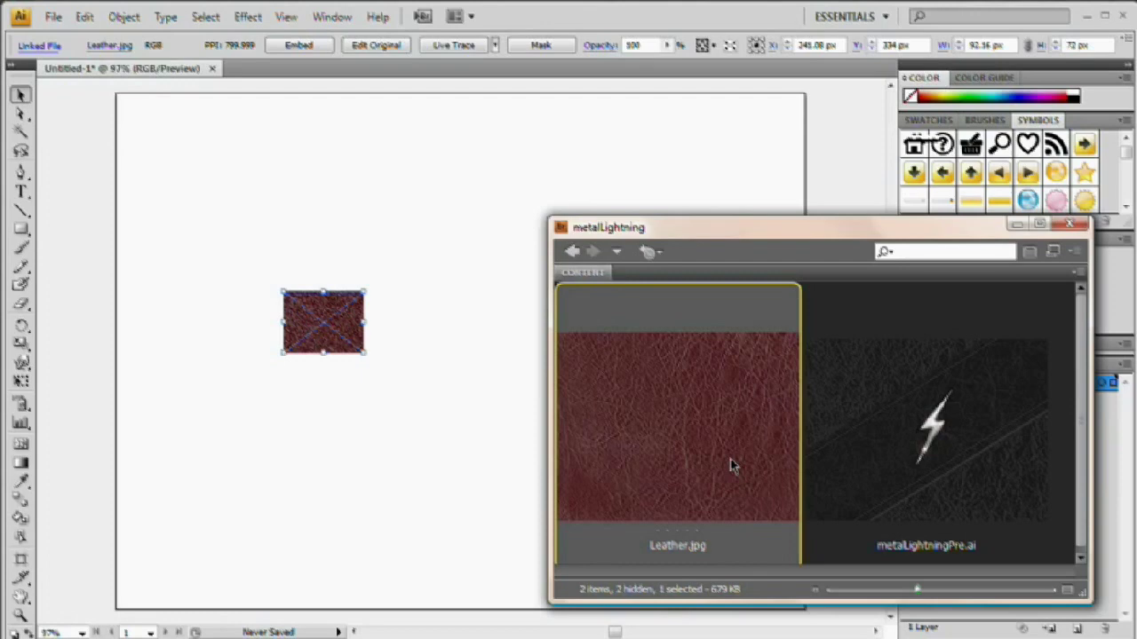
left_click_drag(732, 462, 680, 366)
key("ctrl+w")
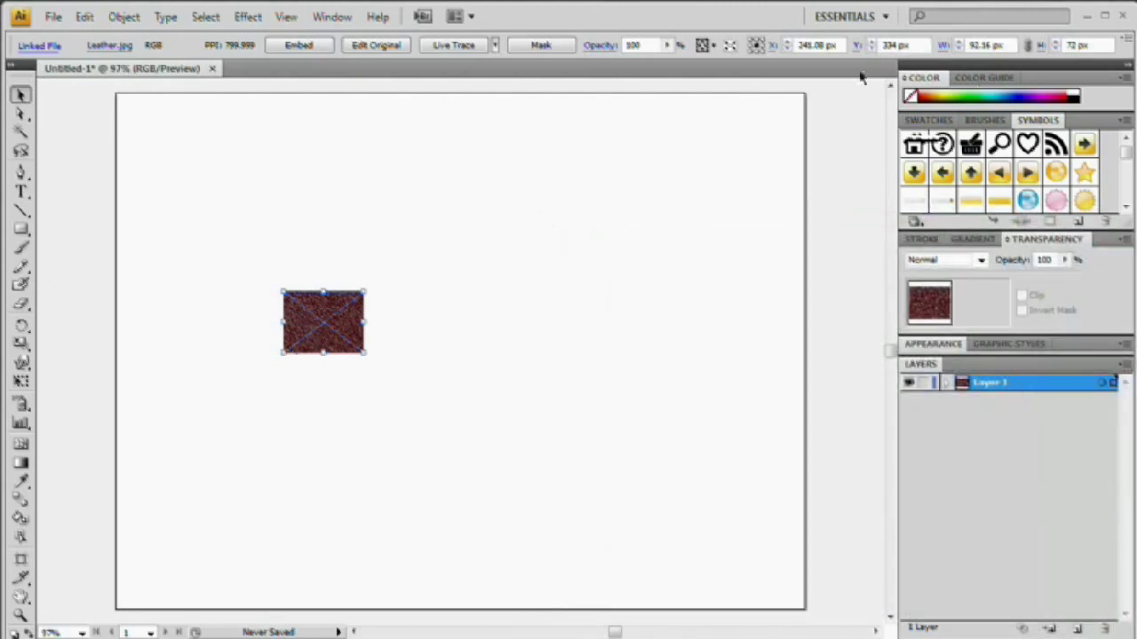
- Align the leather image to the artboard's upper-left corner, scale it to fill the artboard, and embed it
left_click_drag(340, 311, 174, 115)
left_click_drag(194, 157, 807, 611)
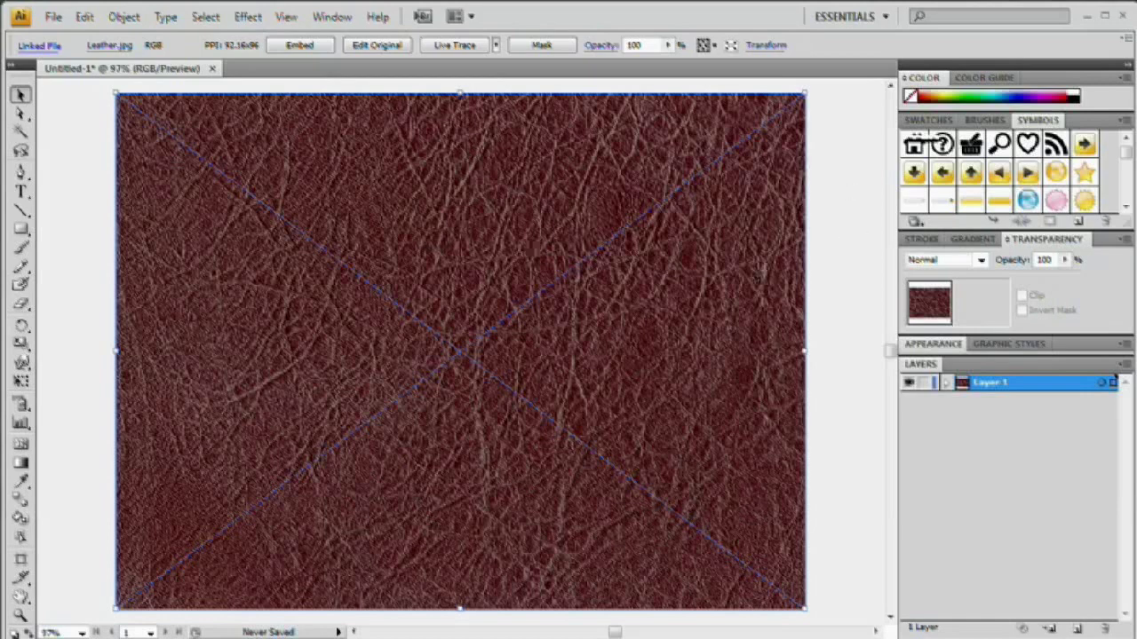
left_click(837, 217)
left_click(602, 281)
left_click(300, 46)
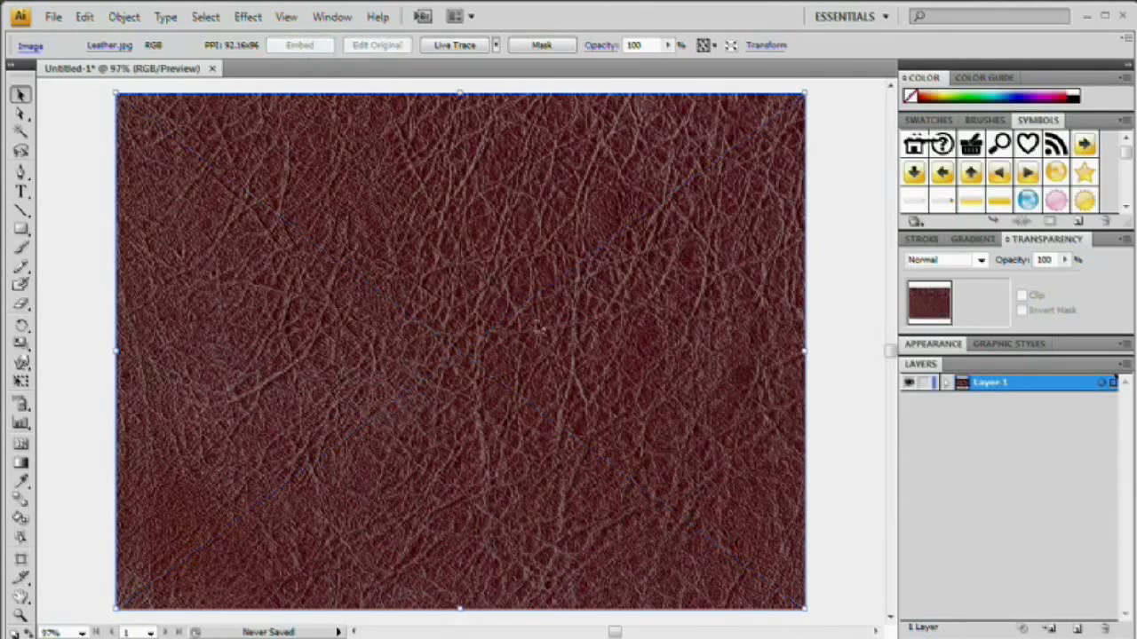
- Live Trace the leather image with the Default preset
left_click(465, 50)
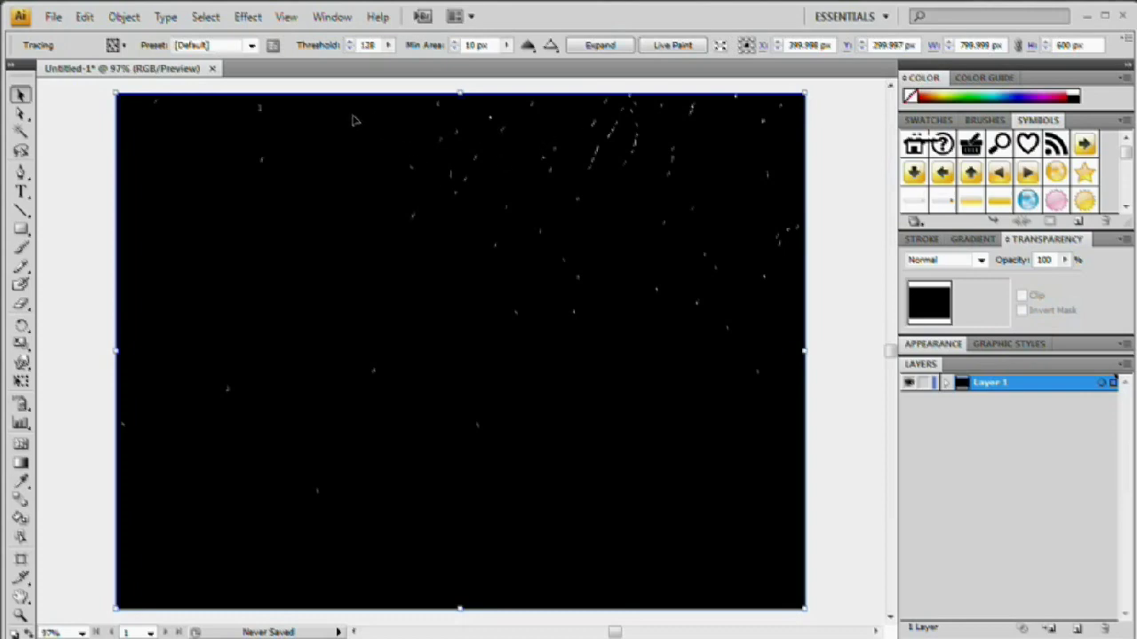
left_click(252, 46)
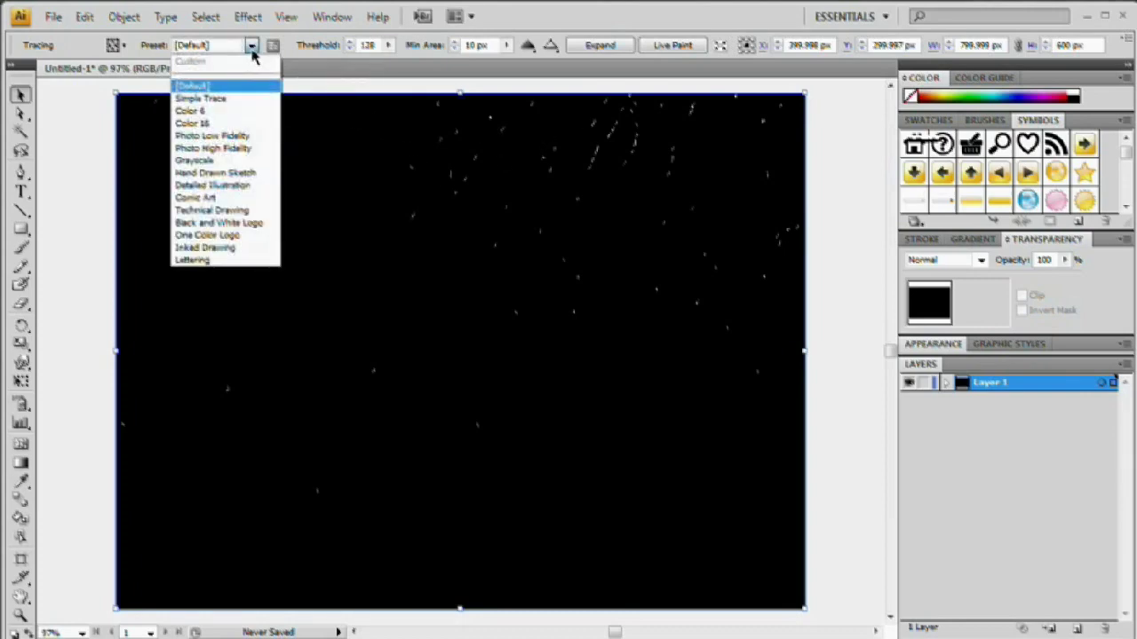
left_click(205, 86)
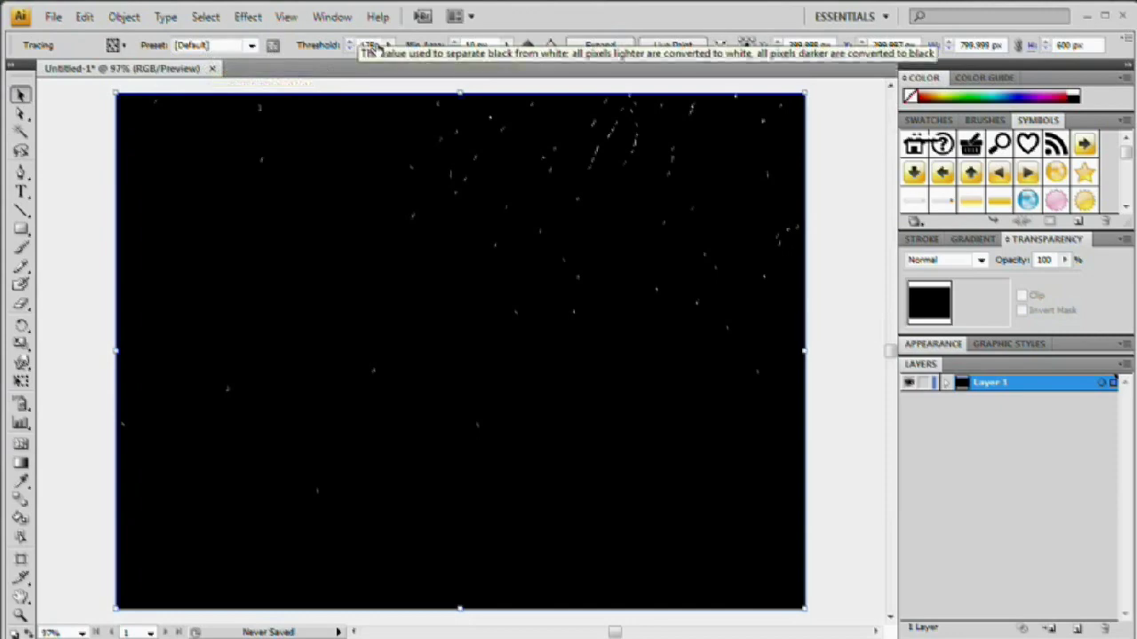
- Try trace threshold values of 80 and 90 on the leather image
left_click(368, 46)
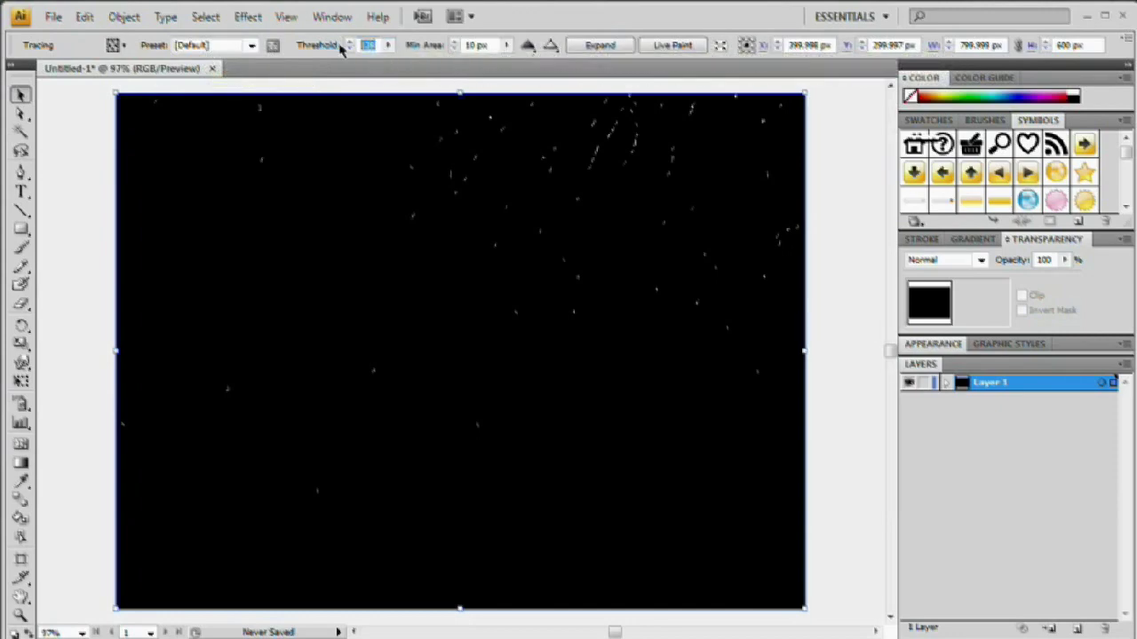
type("80")
key("Tab")
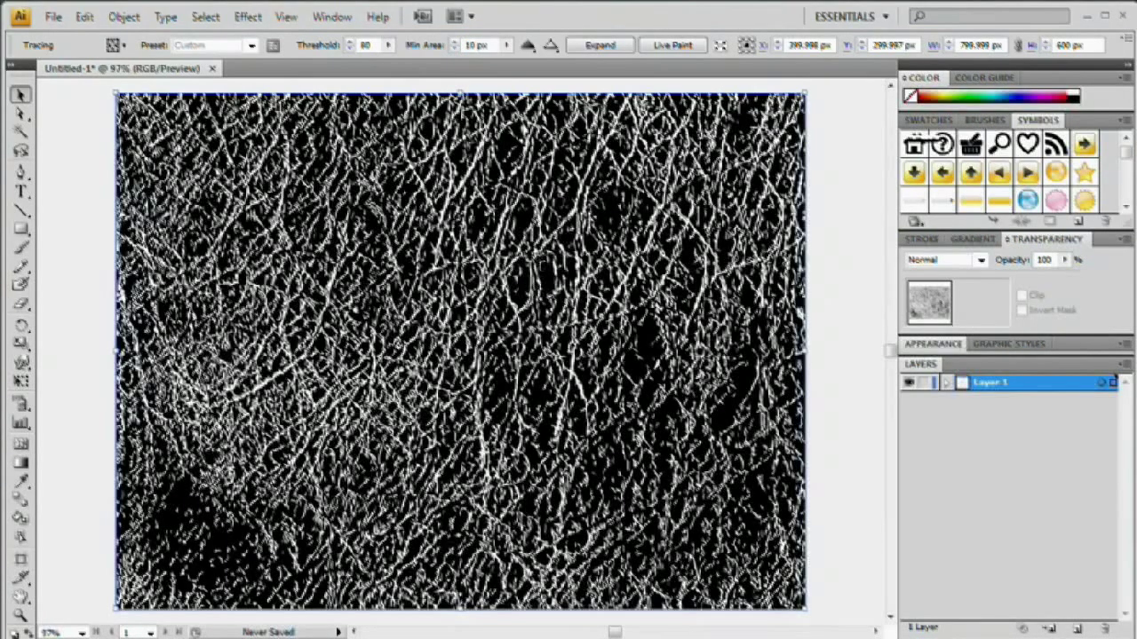
left_click(368, 44)
type("90")
key("Tab")
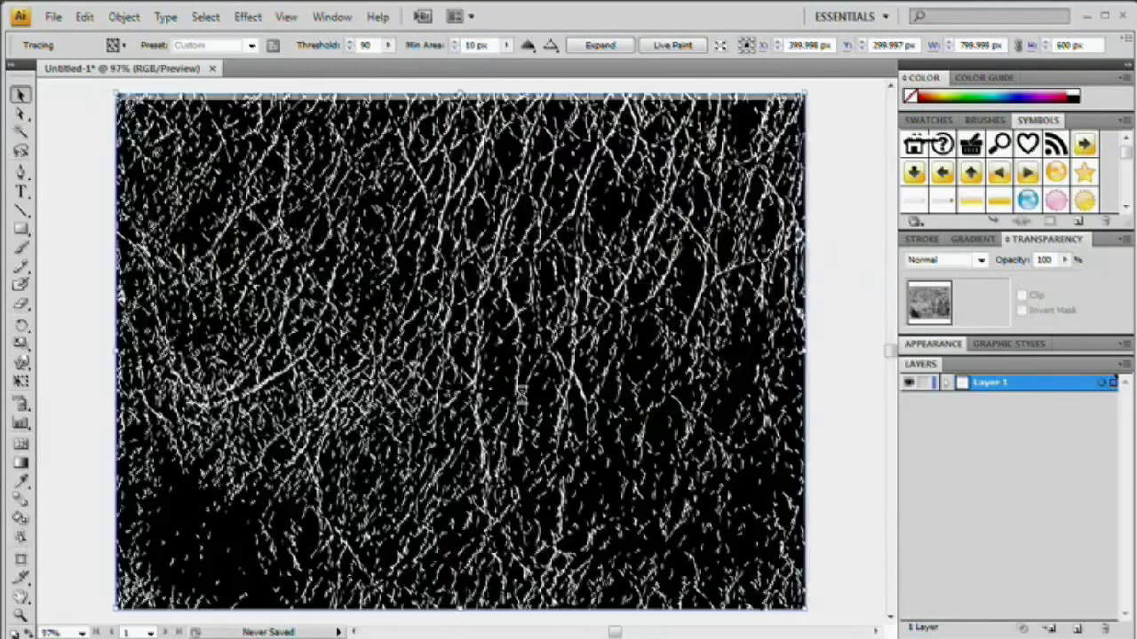
- Set the trace threshold to 83, expand the tracing into paths, and deselect the artwork
left_click_drag(375, 45, 273, 56)
type("6")
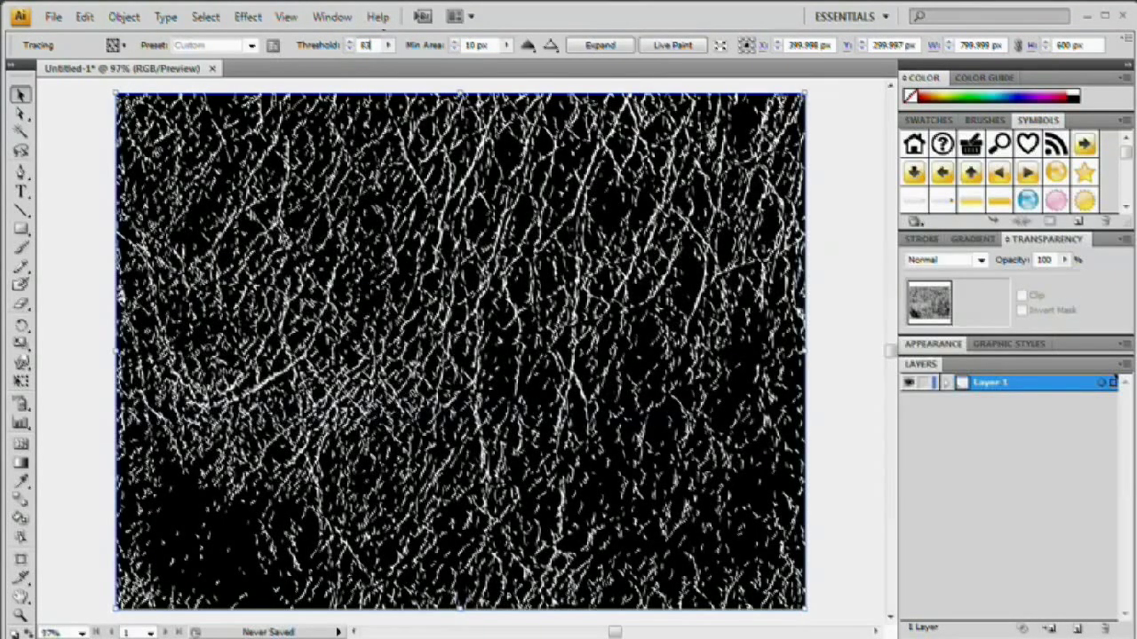
key("Tab")
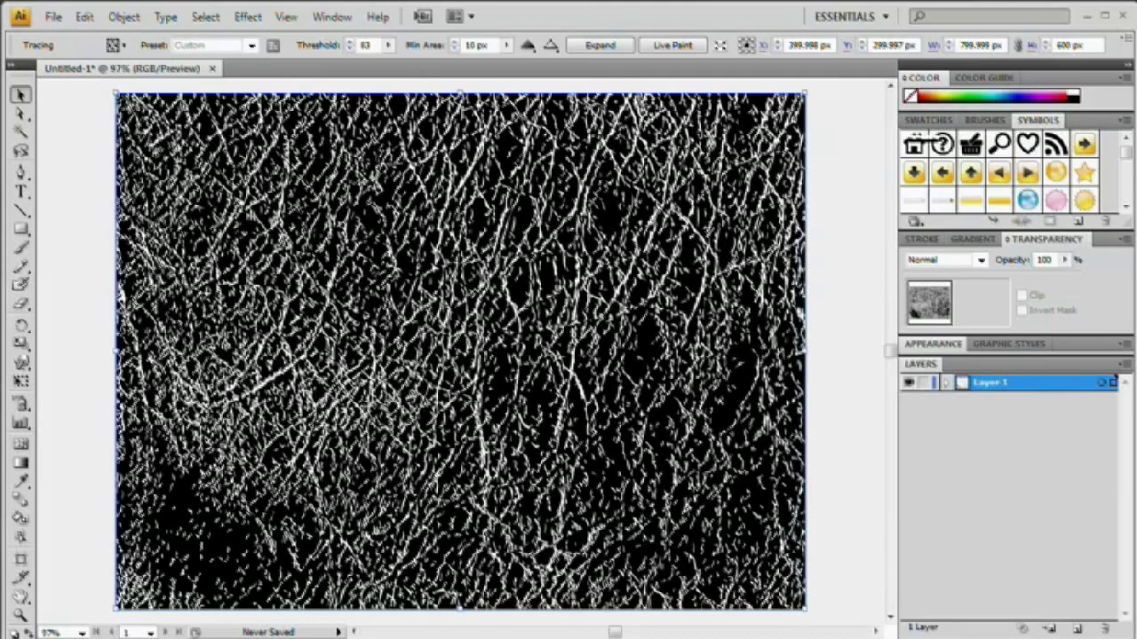
left_click(602, 45)
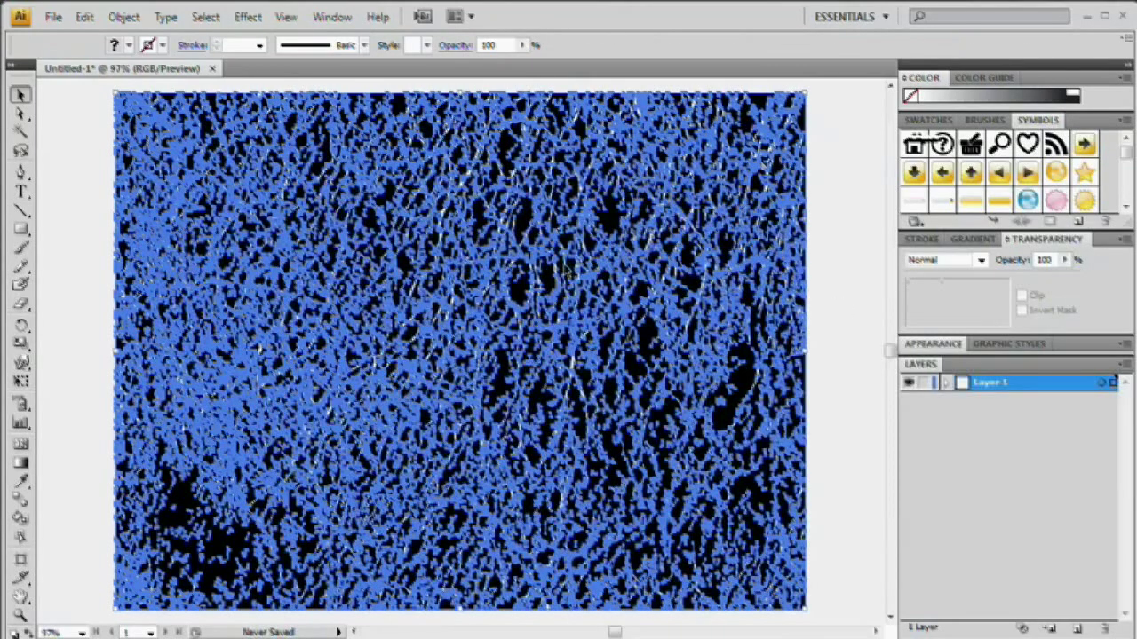
key("ctrl+shift+a")
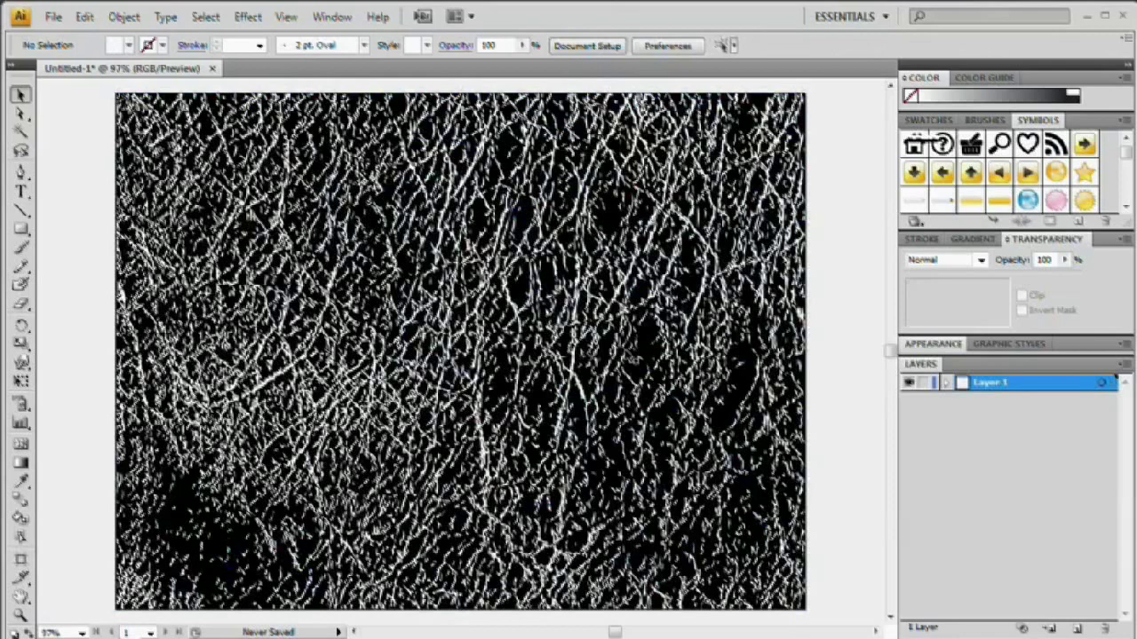
- Select all the white traced shapes with the Magic Wand, fill them with 80% black, and deselect
key("y")
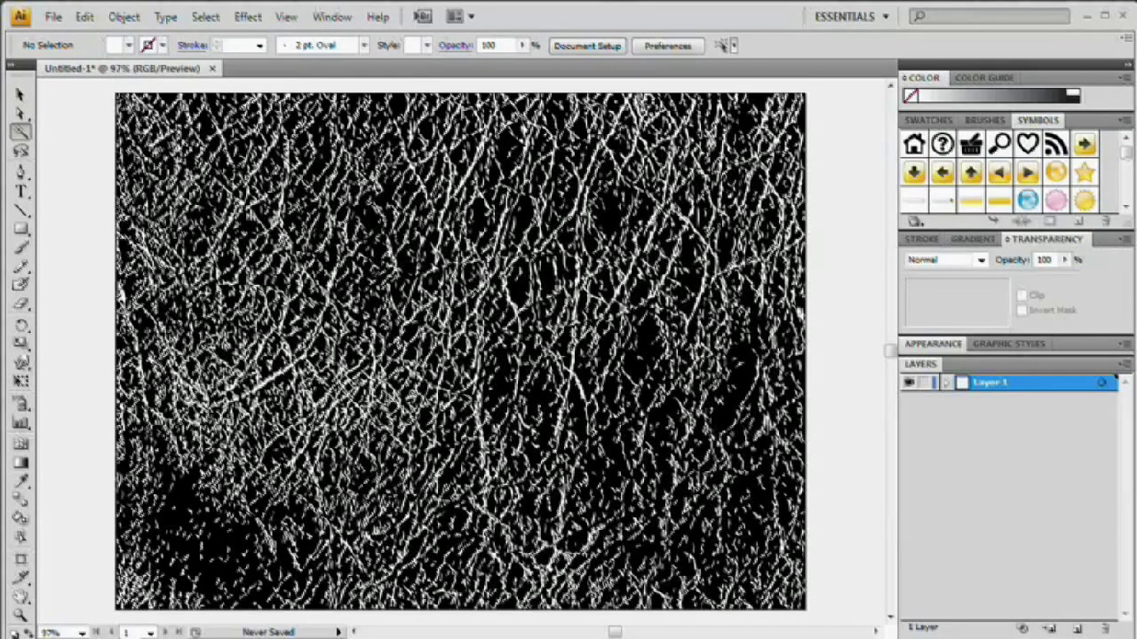
key("ctrl+a")
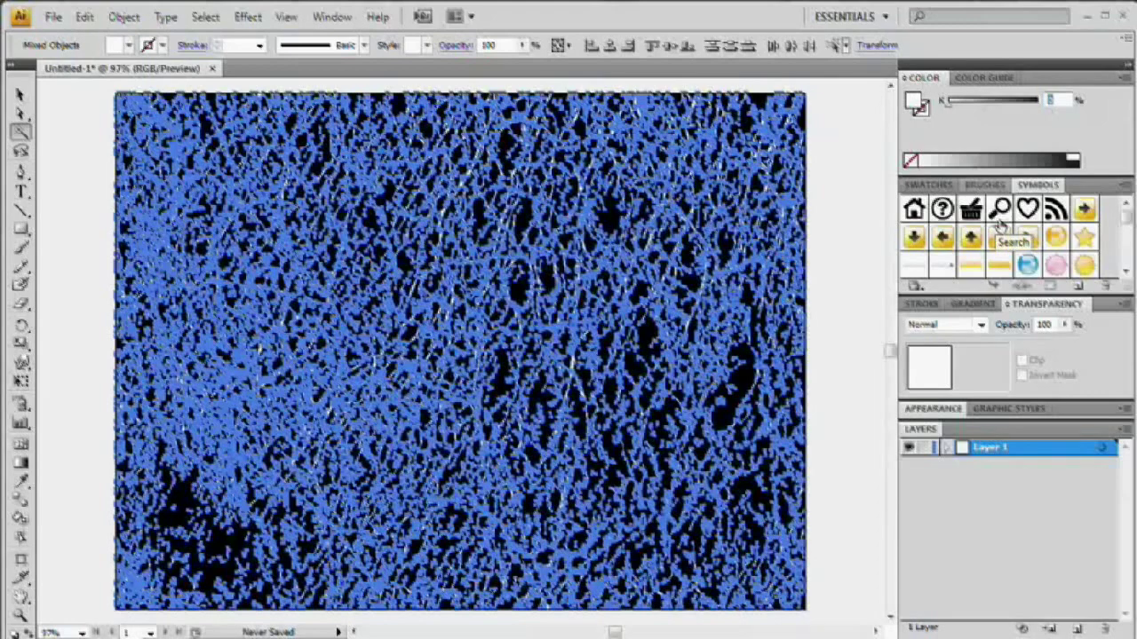
type("85")
key("Return")
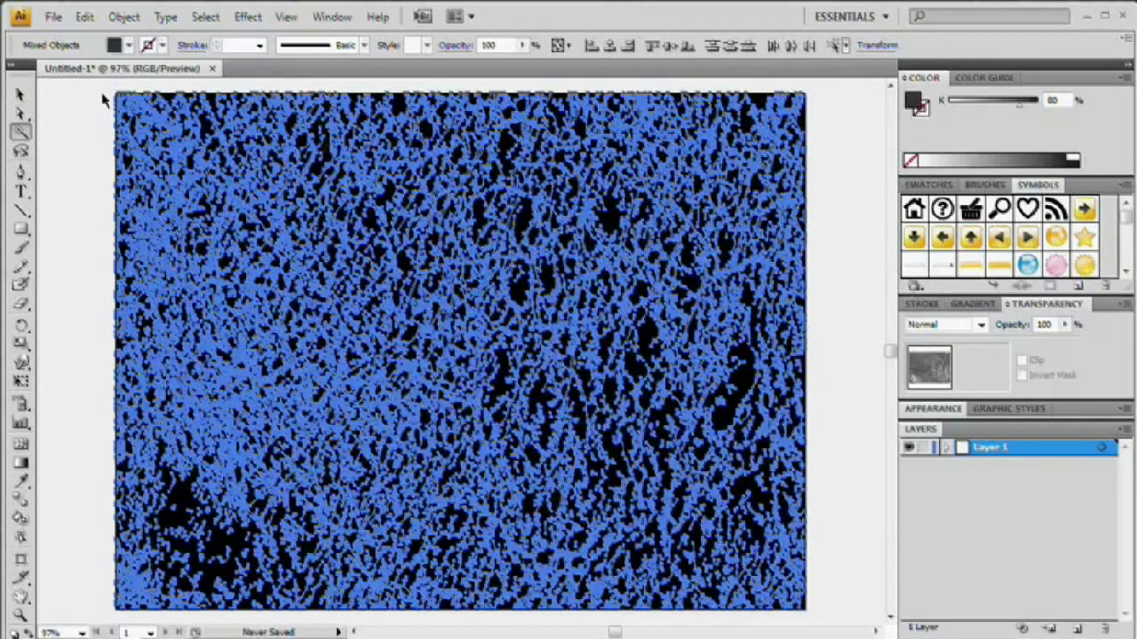
key("v")
left_click(102, 101)
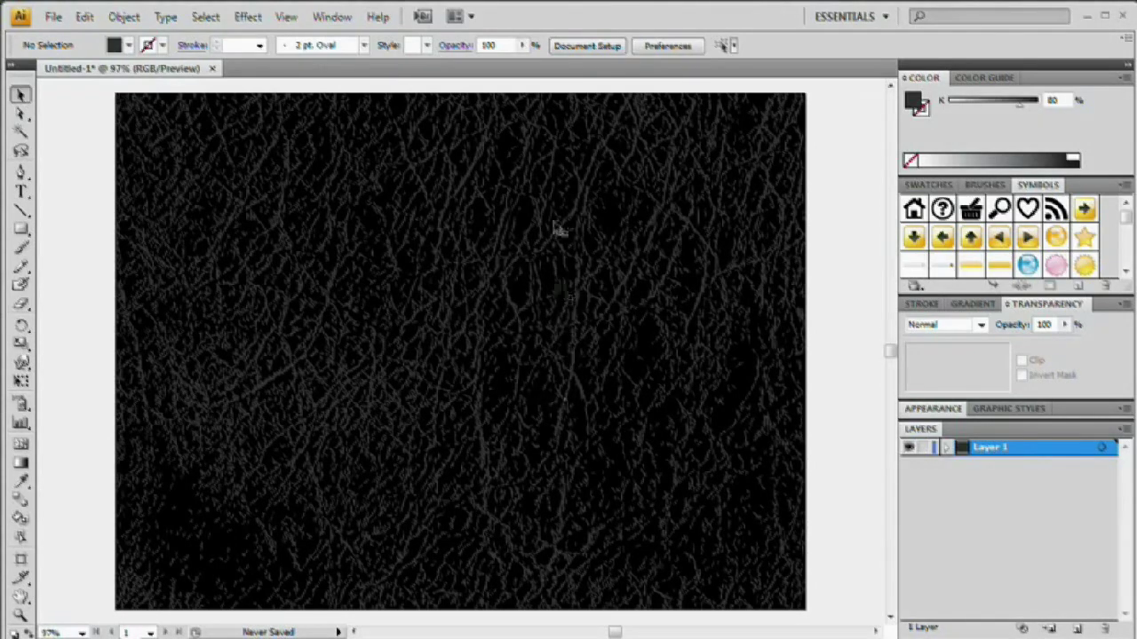
- Lock the layer holding the traced leather and rename it Background
left_click(947, 448)
left_click(521, 320)
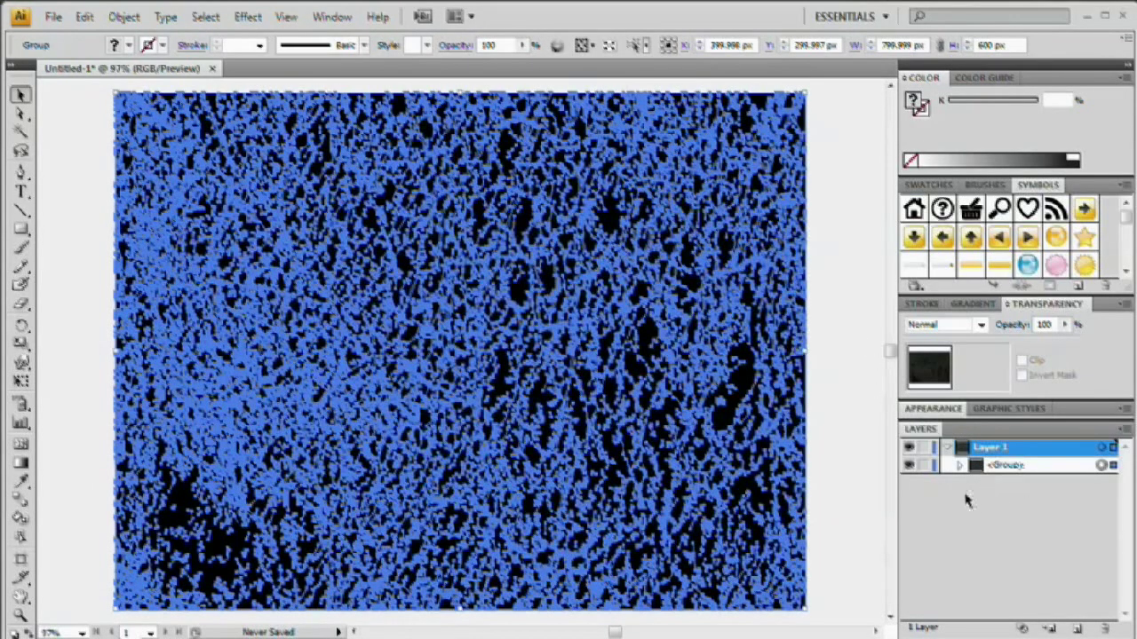
left_click(947, 446)
left_click(924, 449)
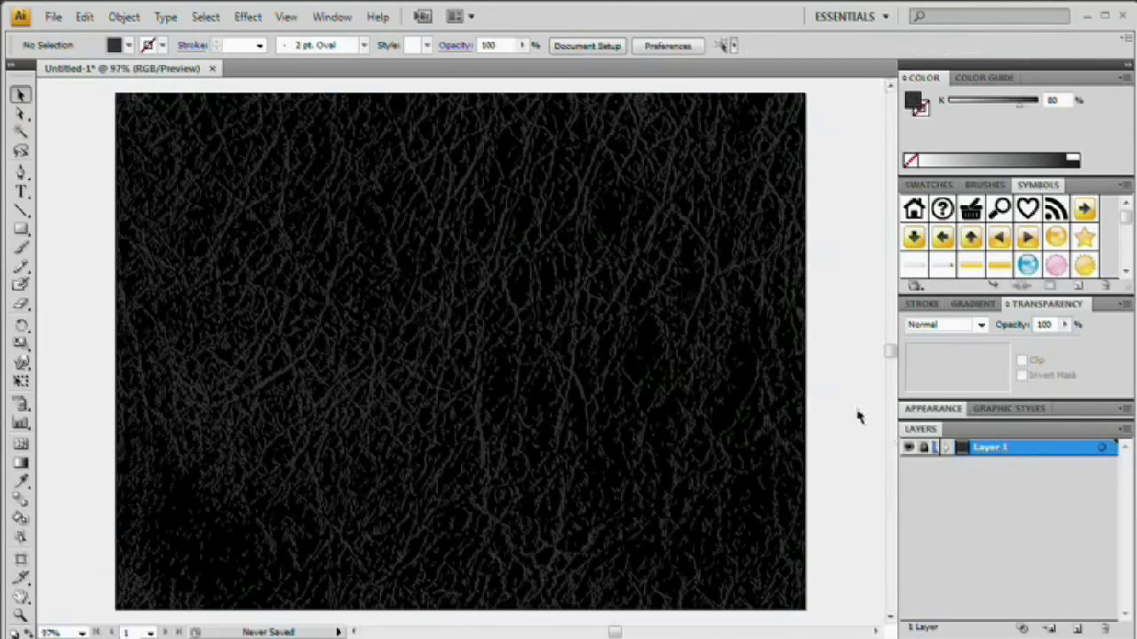
double_click(995, 450)
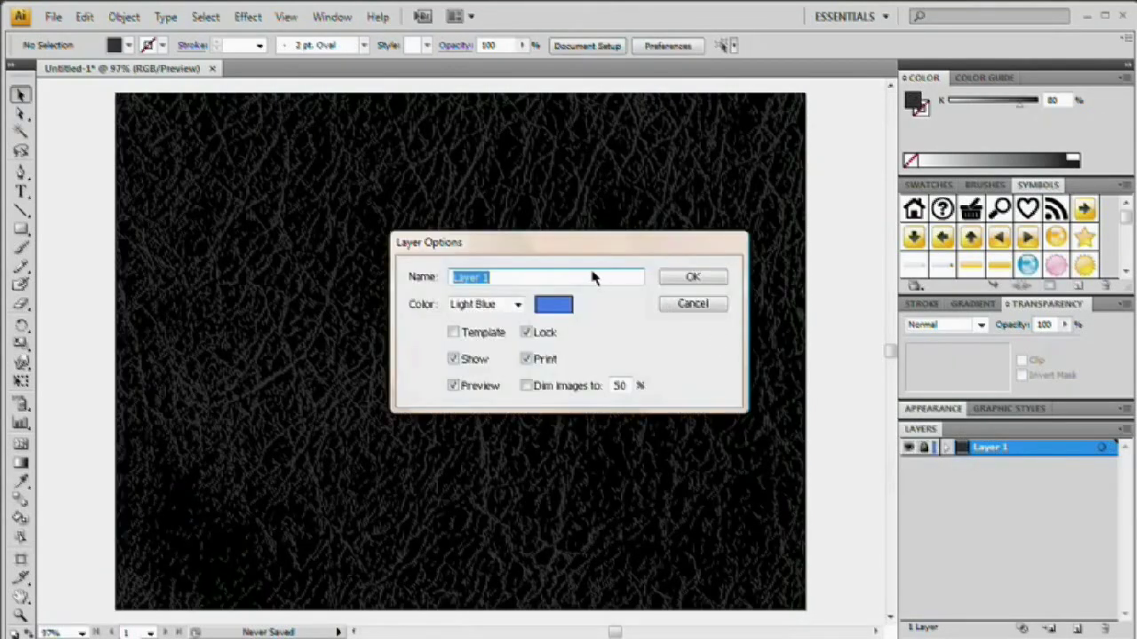
type("Background")
key("Return")
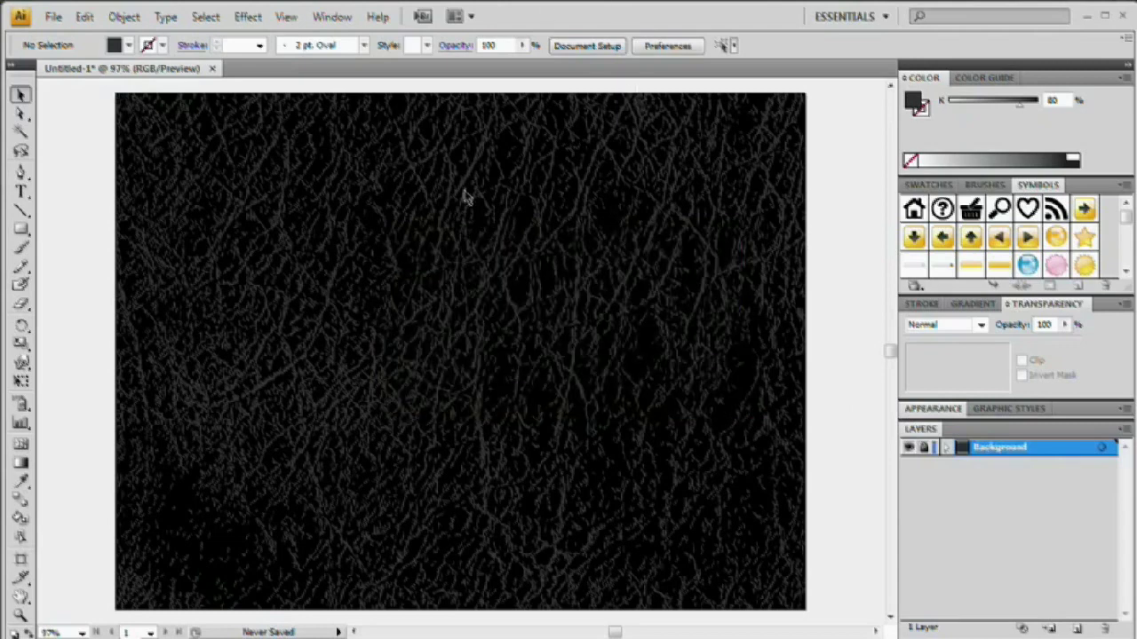
- Copy the leather artwork in place onto a new layer and squash it vertically about its center to a band about 261 px high
left_click(1076, 628)
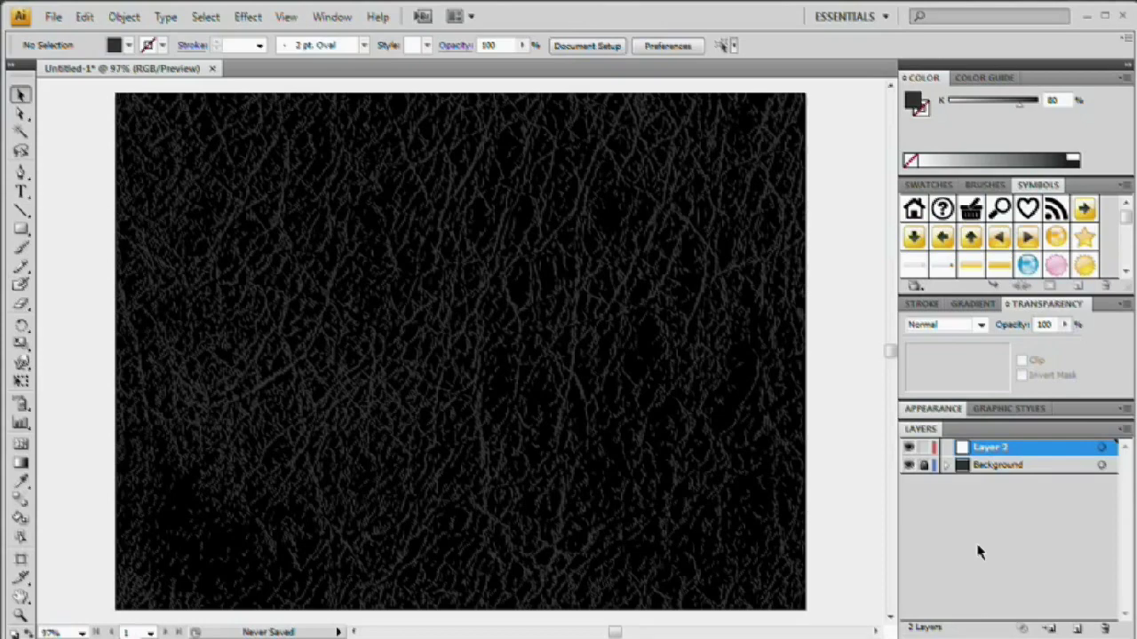
key("ctrl+a")
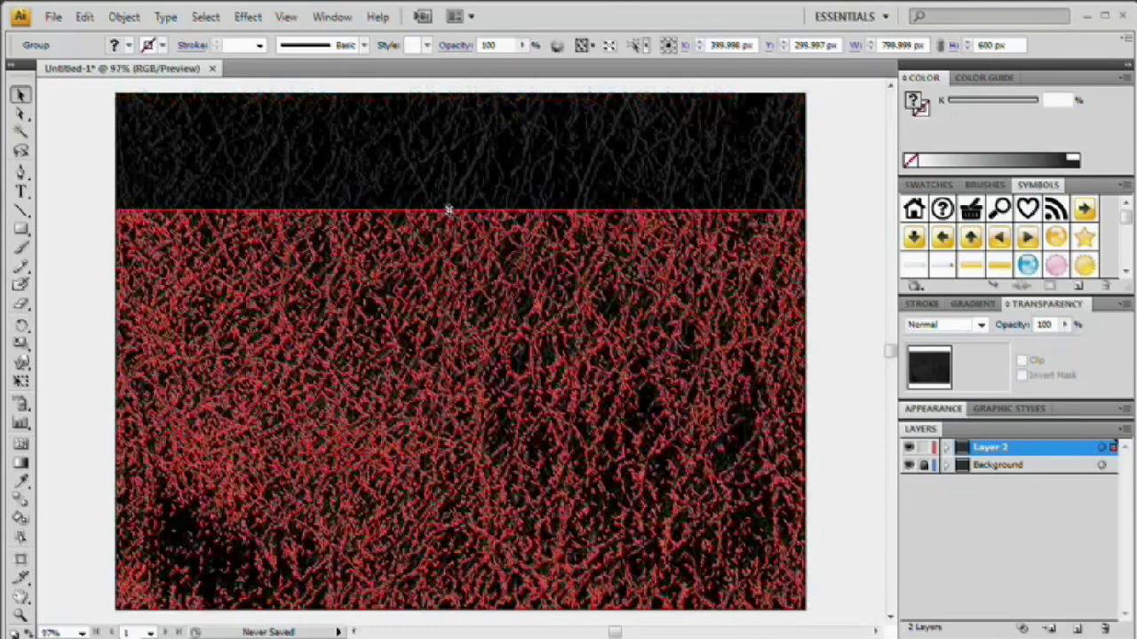
left_click_drag(448, 215, 454, 241)
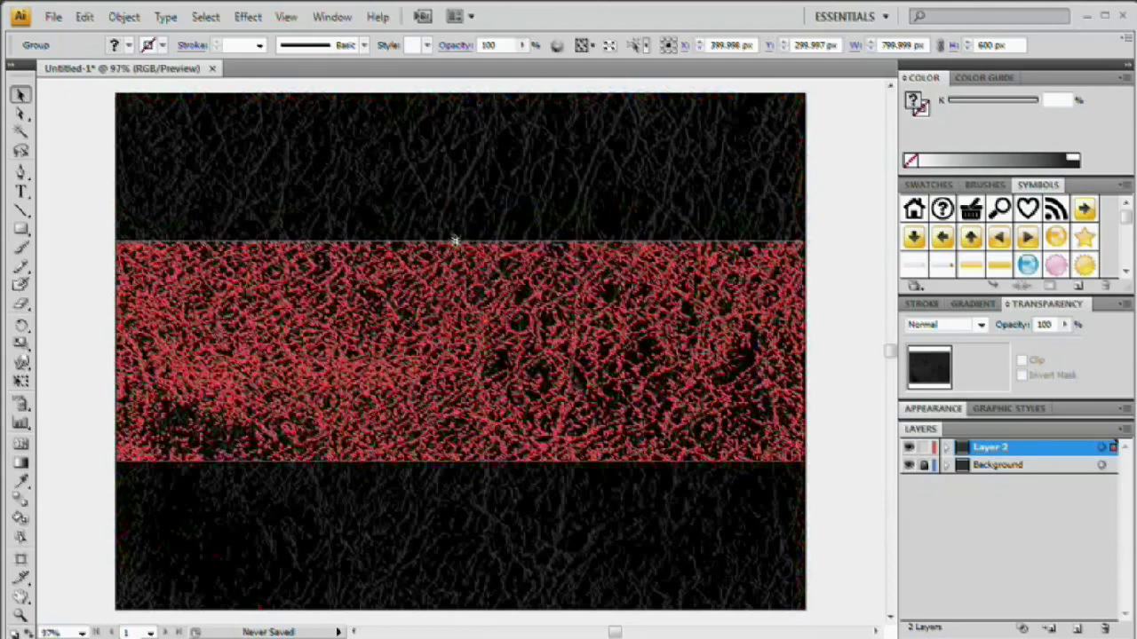
key("ctrl+h")
key("ctrl+z")
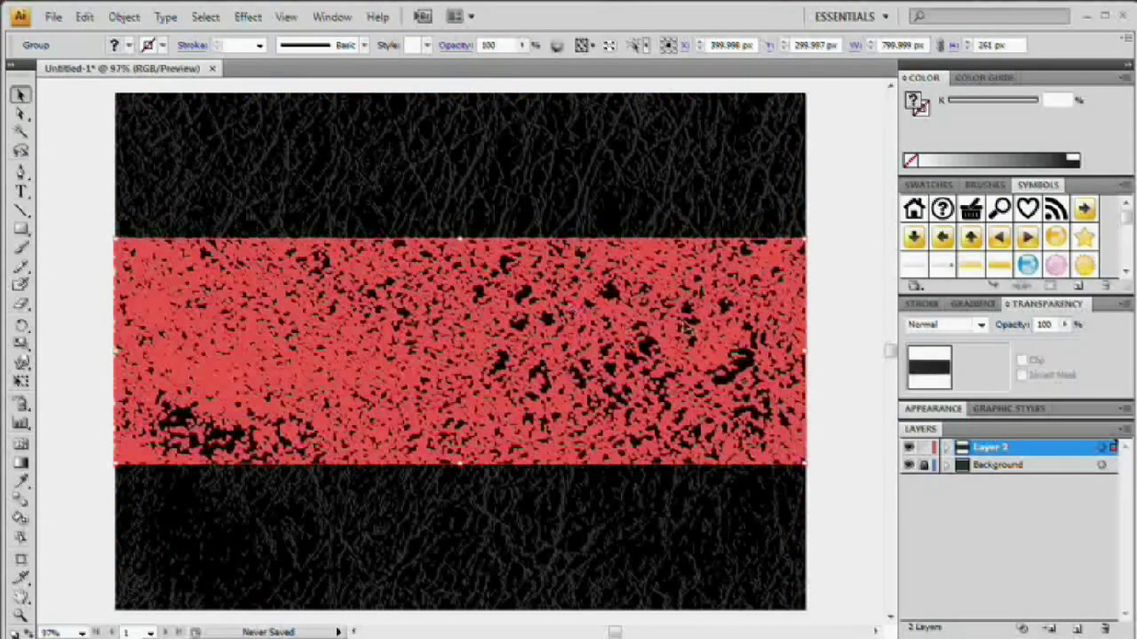
key("ctrl+h")
- Rotate the leather band into a diagonal rising to the right and stretch it past the artboard's edges, spanning about 1046 x 640 px
left_click_drag(780, 155, 702, 129)
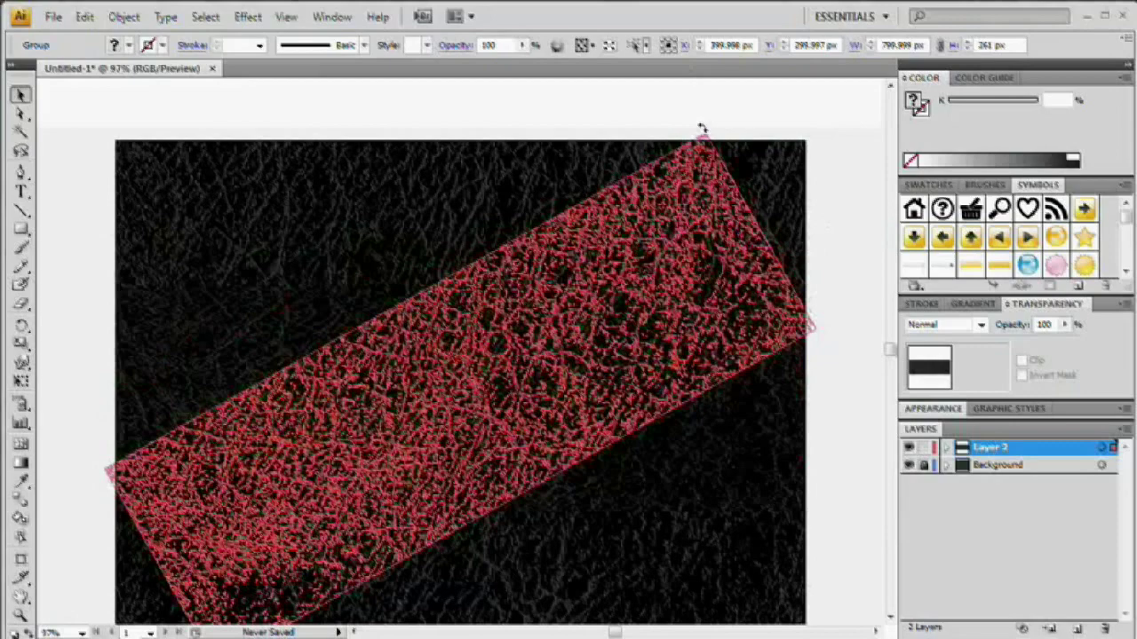
left_click_drag(701, 128, 702, 129)
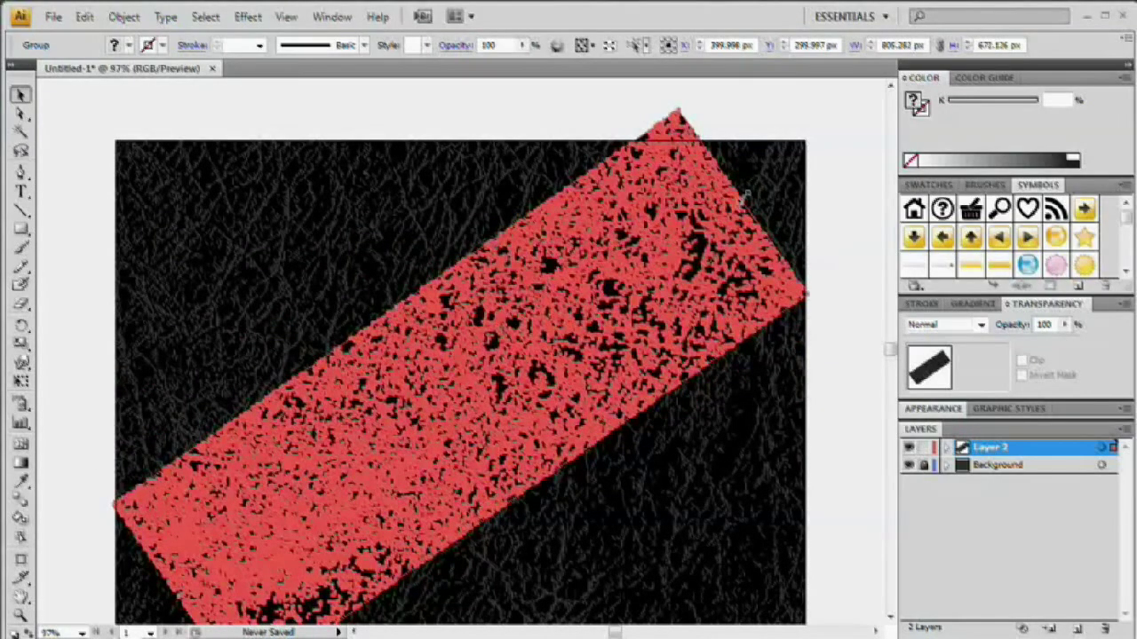
left_click_drag(746, 197, 846, 128)
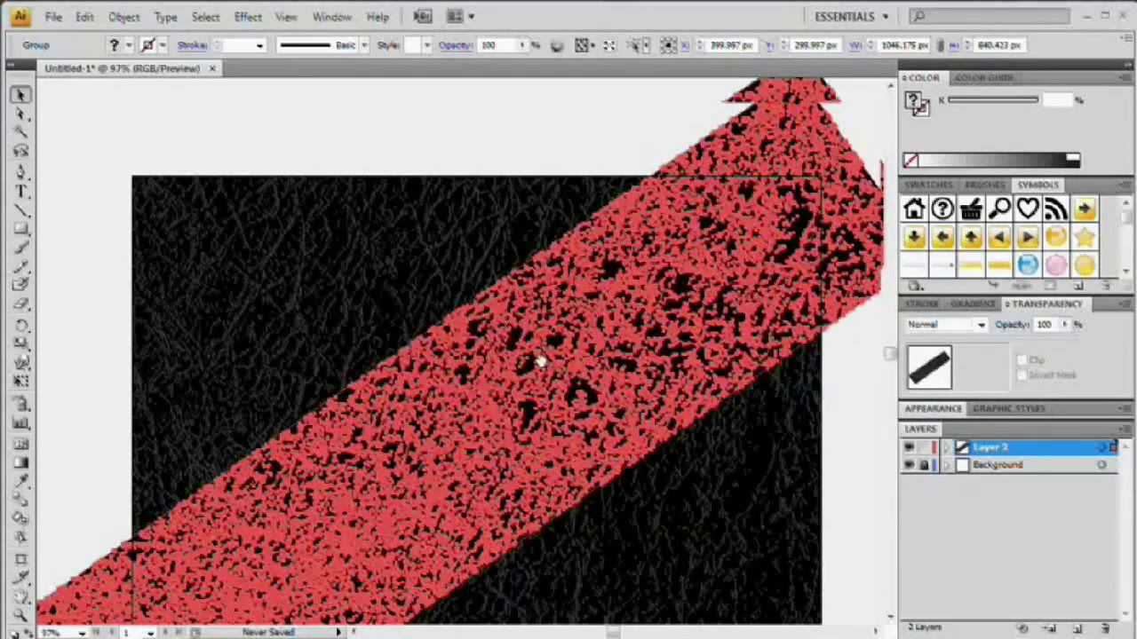
- Deselect the leather band, draw an 800 x 600 px rectangle and position it exactly over the artboard at X 400 px, Y 300 px
scroll(781, 394, "down", 2)
left_click(858, 396)
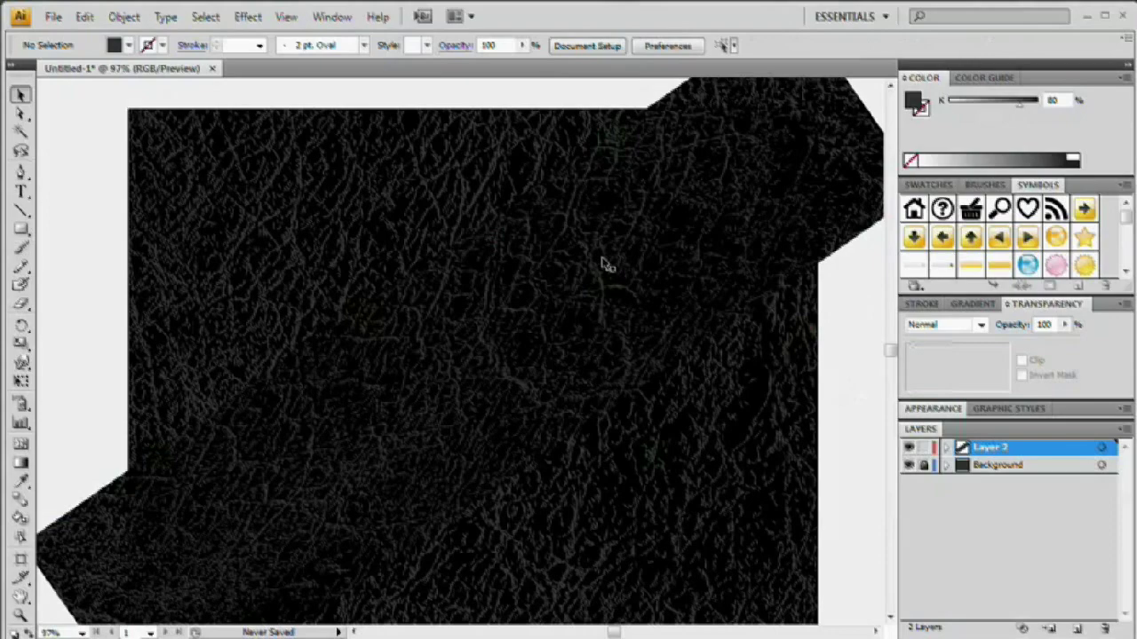
left_click_drag(654, 249, 633, 296)
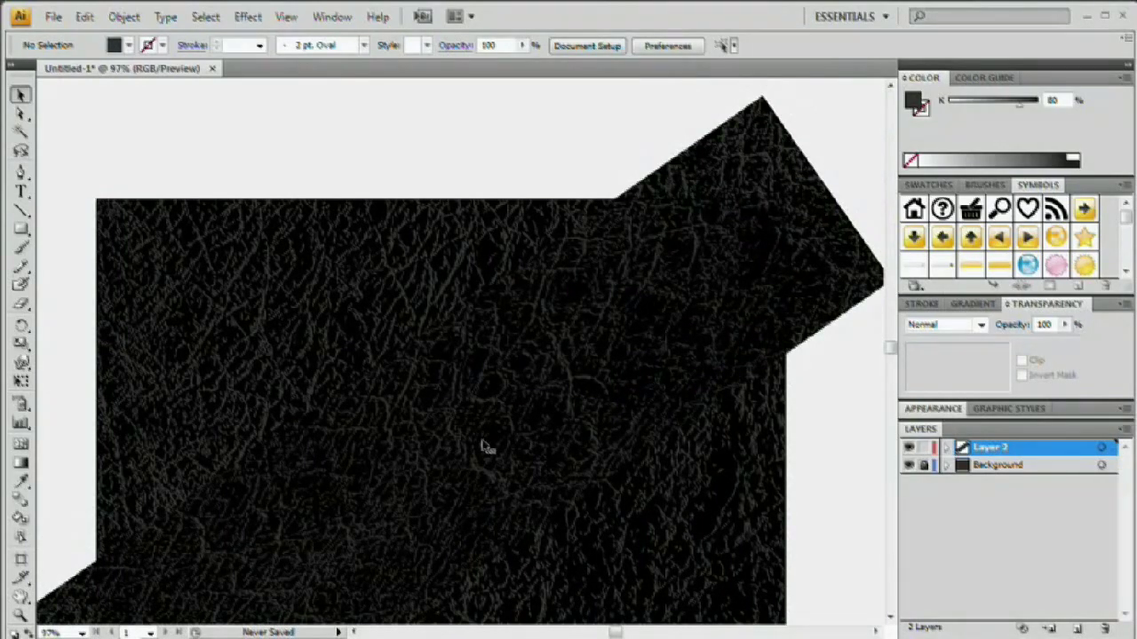
left_click_drag(464, 418, 485, 383)
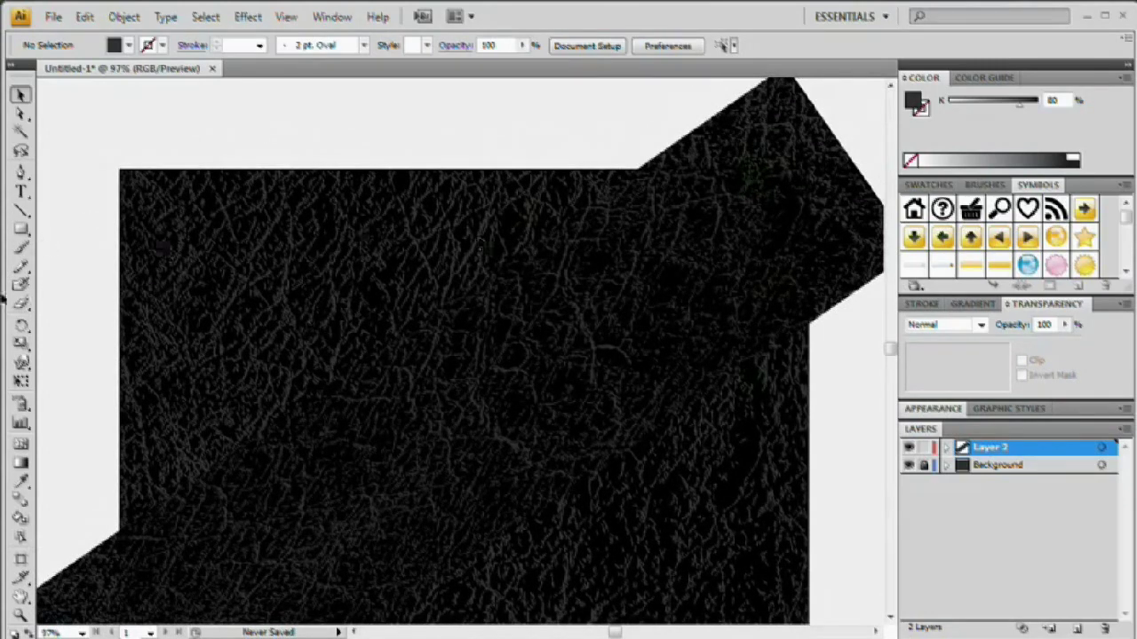
left_click(21, 228)
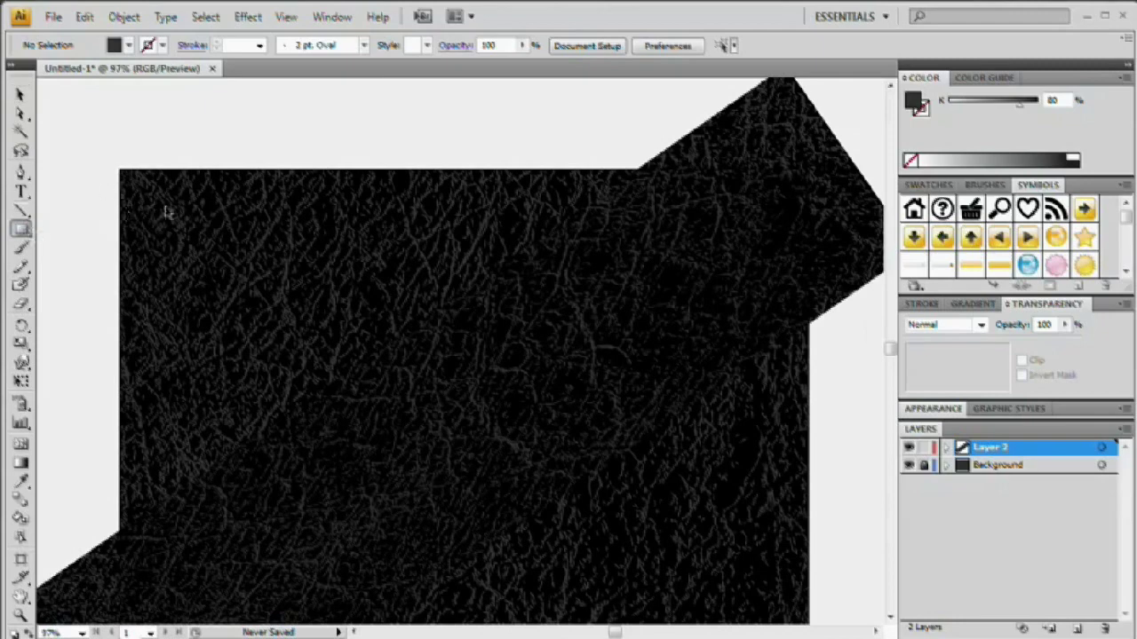
left_click(149, 173)
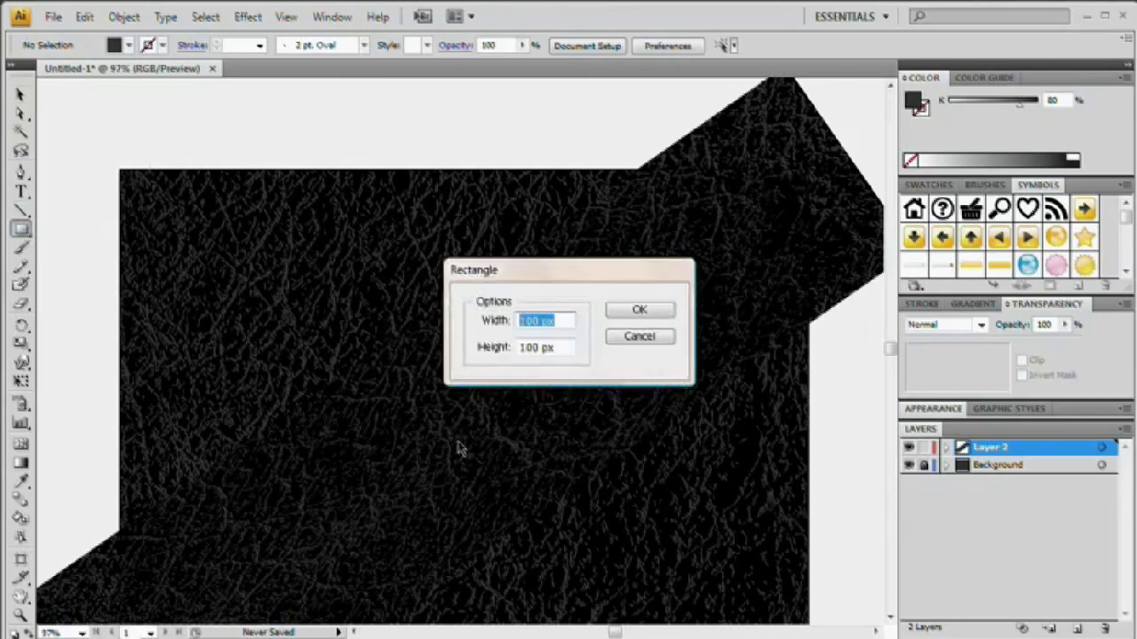
type("800")
key("Tab")
type("6")
key("Tab")
left_click(643, 307)
key("v")
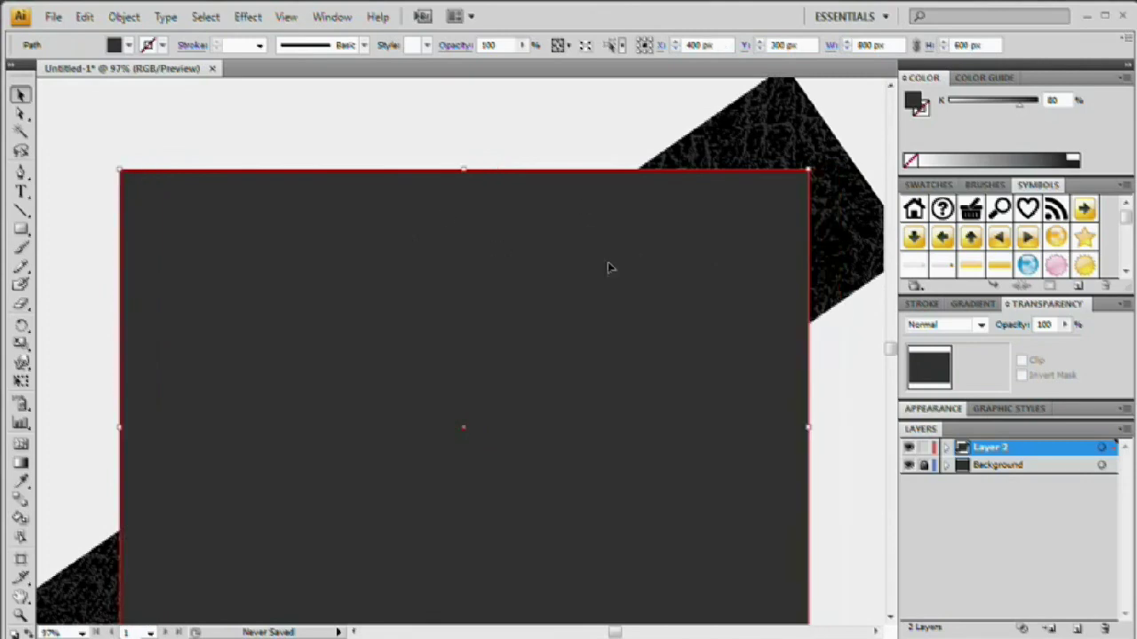
mouse_move(629, 387)
left_mouse_down()
mouse_move(608, 185)
mouse_move(627, 384)
left_mouse_up()
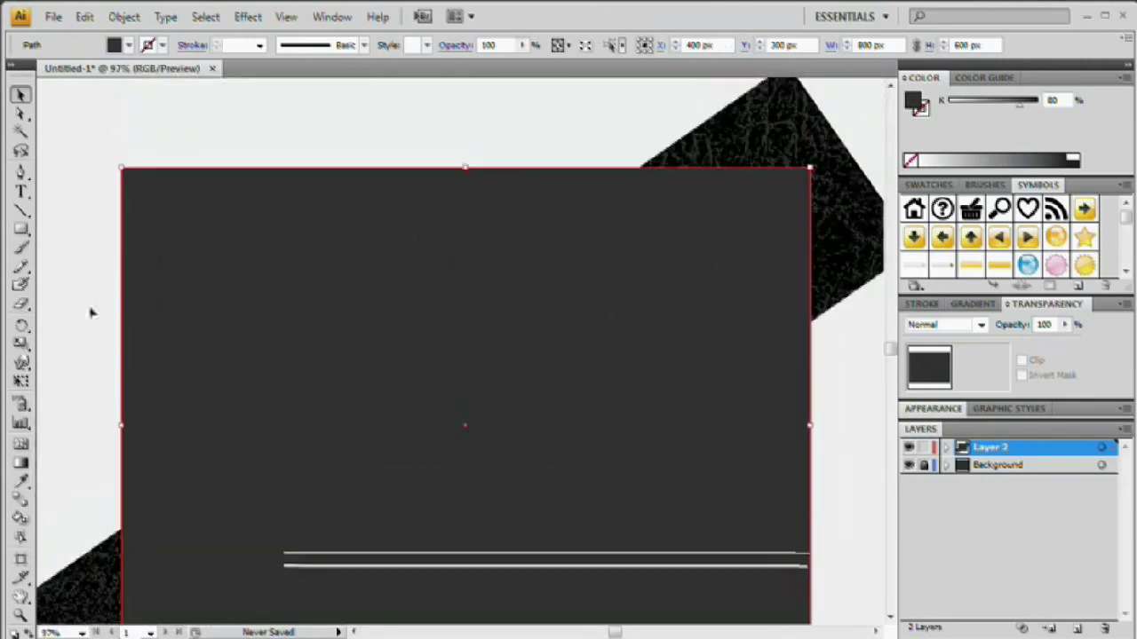
- Fill the rectangle with white (0% black) and cut it to the clipboard
left_click(949, 102)
key("ctrl+shift+a")
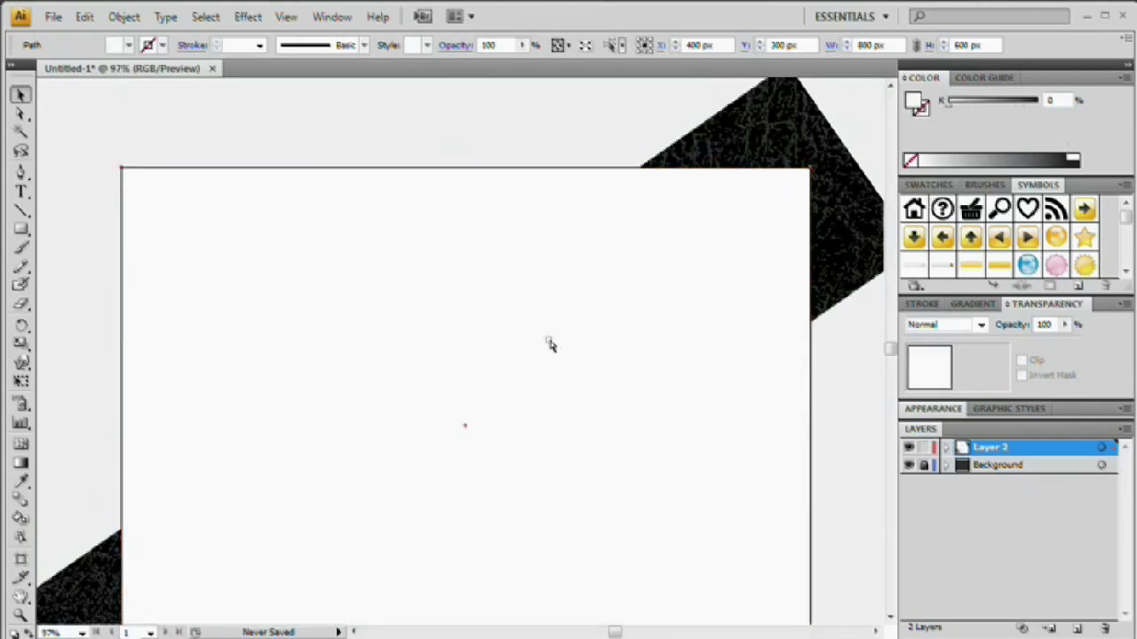
key("Delete")
- Target the whole layer holding the diagonal leather band and add an empty clipping opacity mask to it
left_click(641, 363)
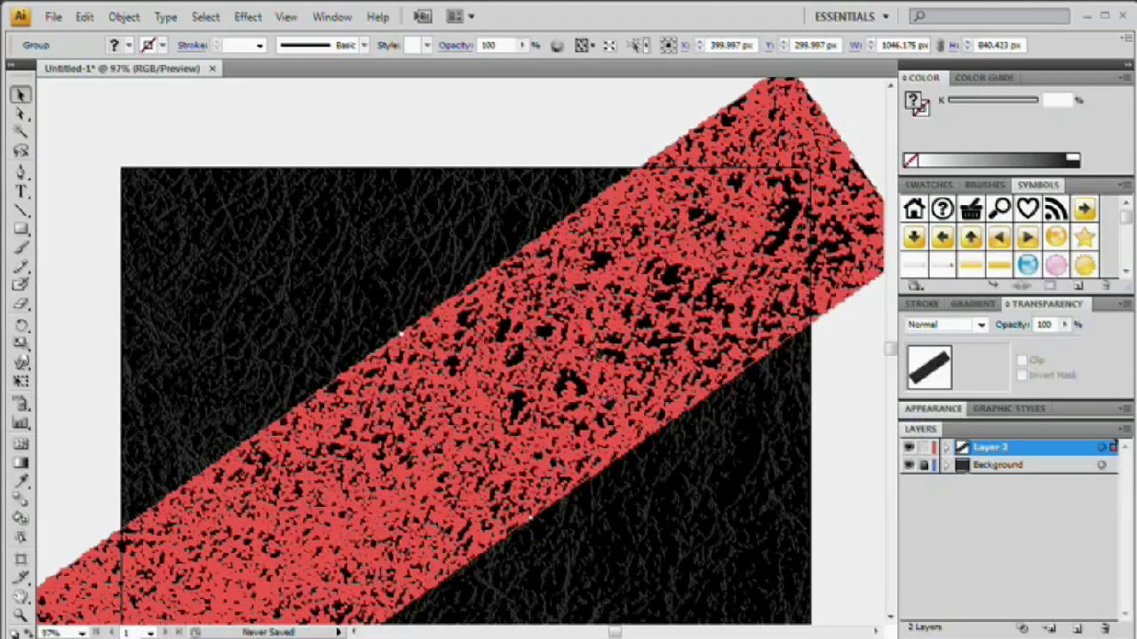
left_click(947, 448)
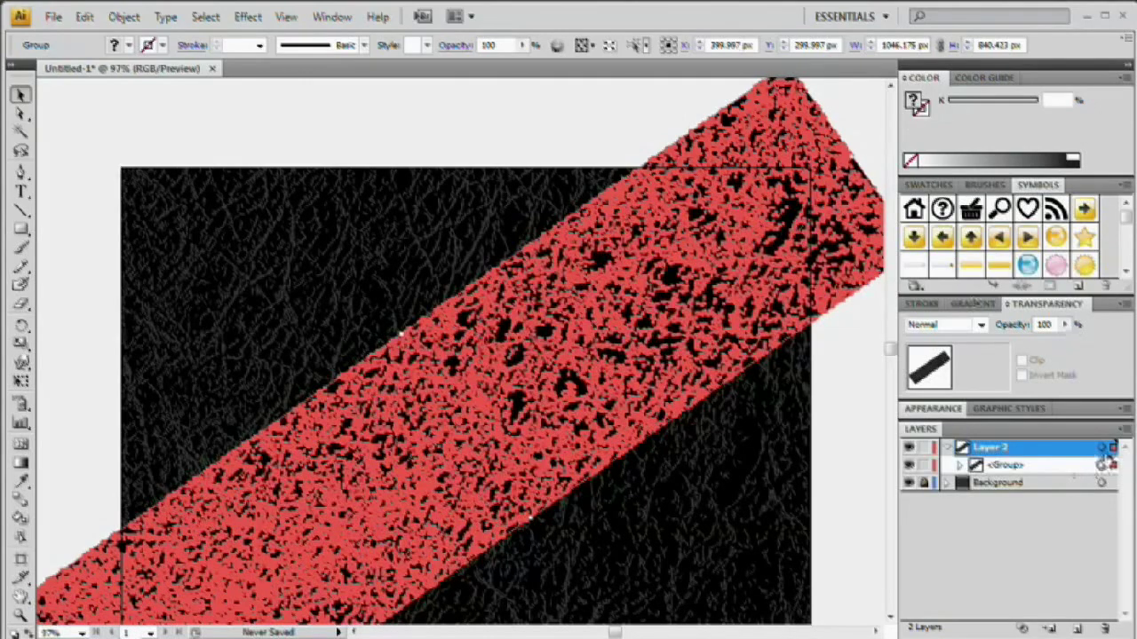
left_click(1102, 448)
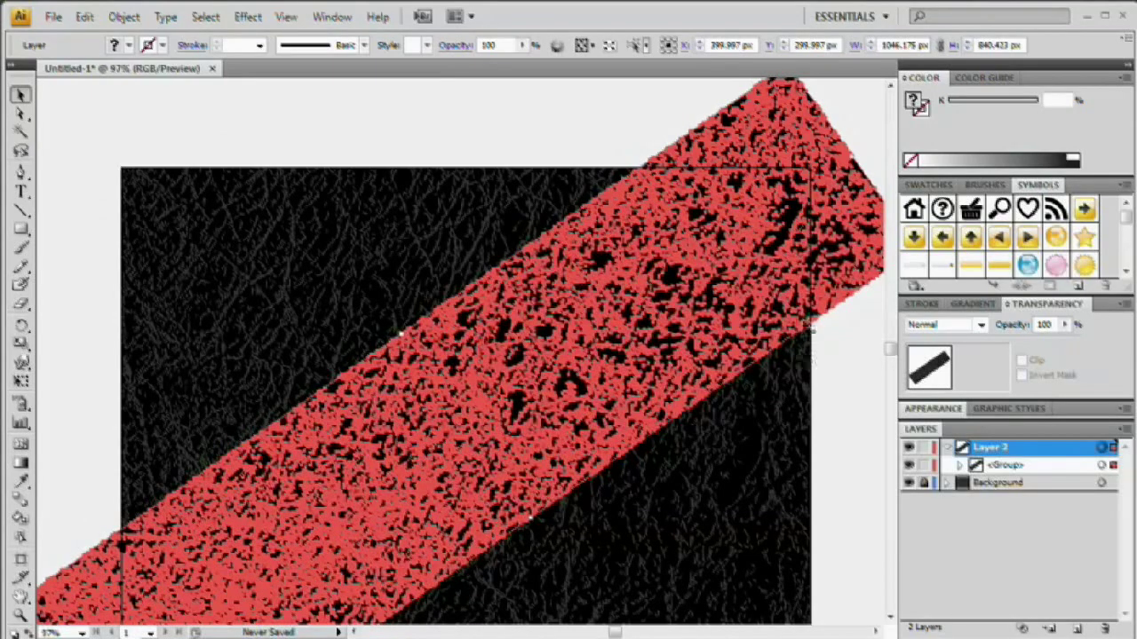
scroll(698, 355, "down", 2)
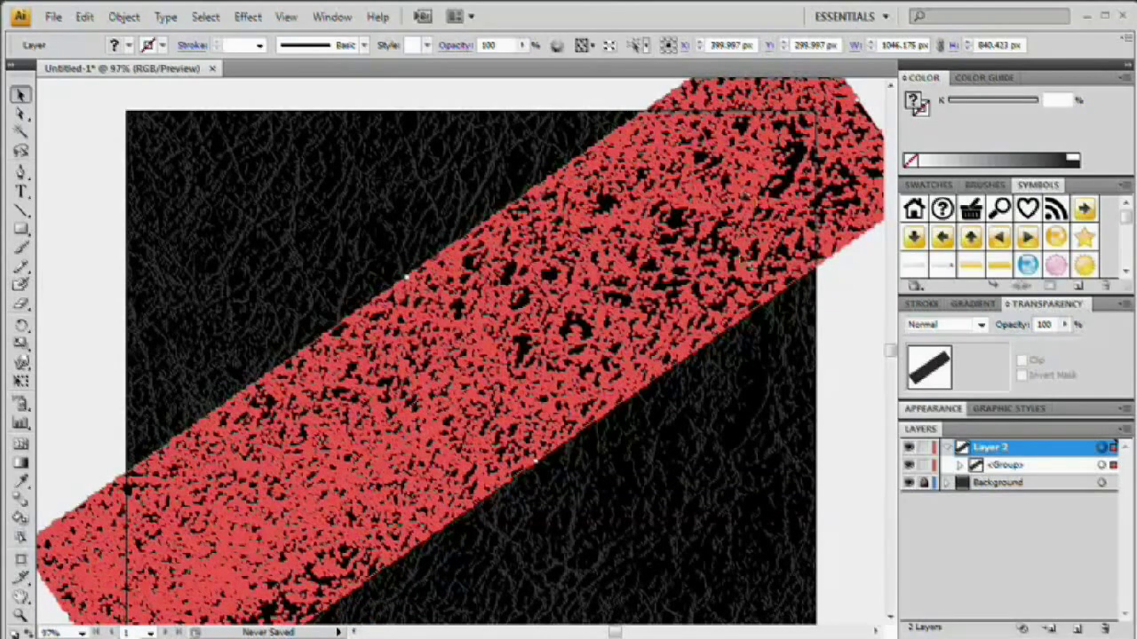
scroll(692, 257, "up", 3)
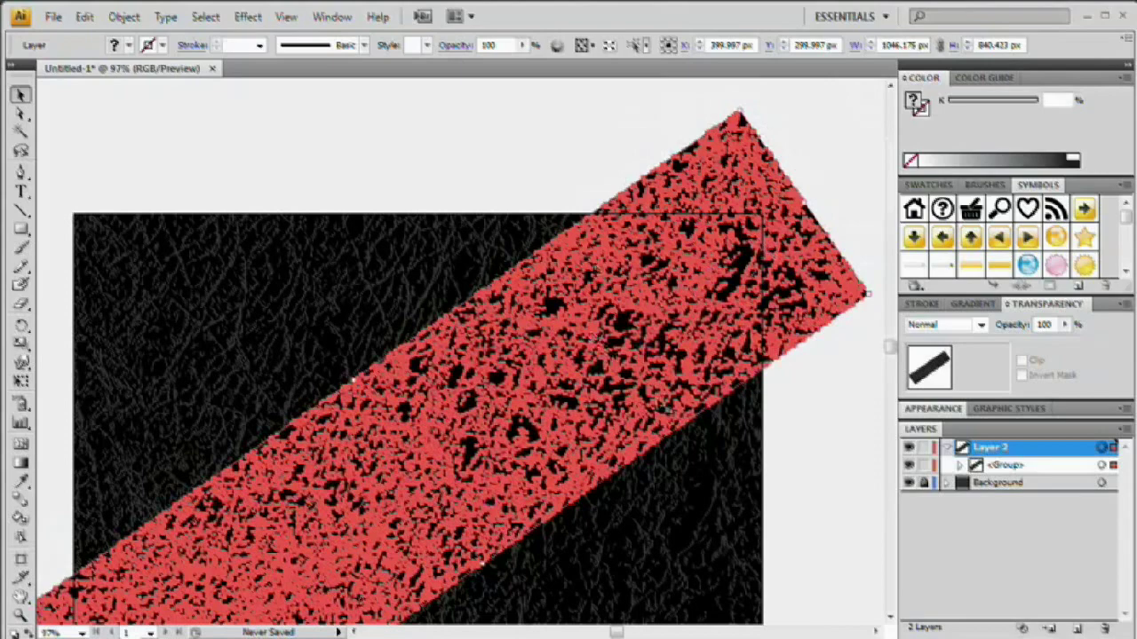
scroll(665, 444, "down", 1)
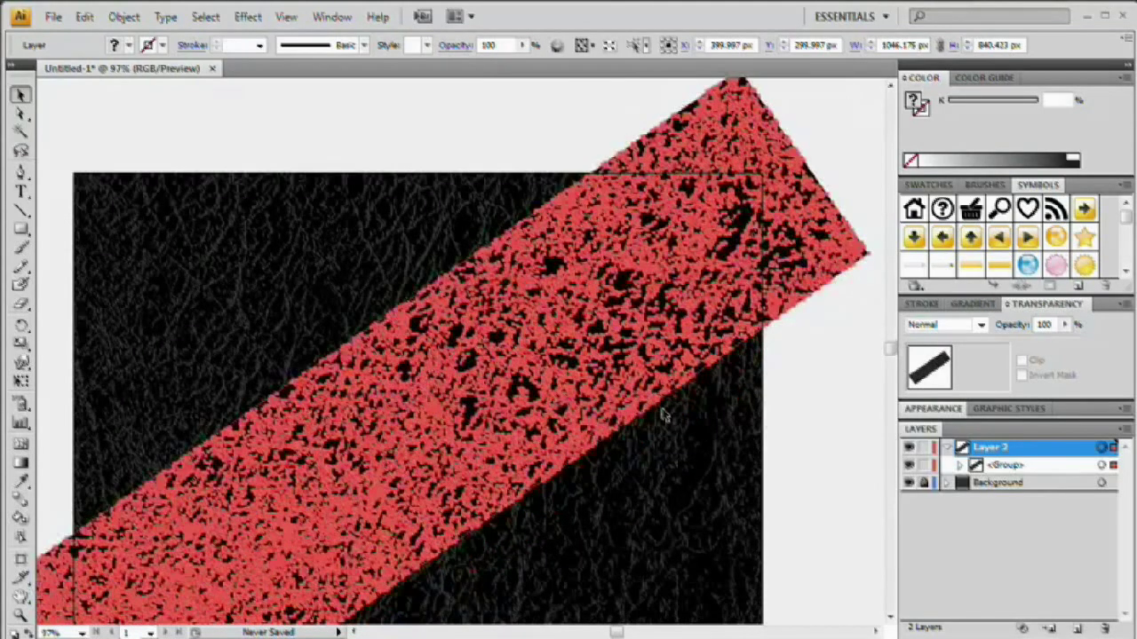
scroll(664, 416, "up", 2)
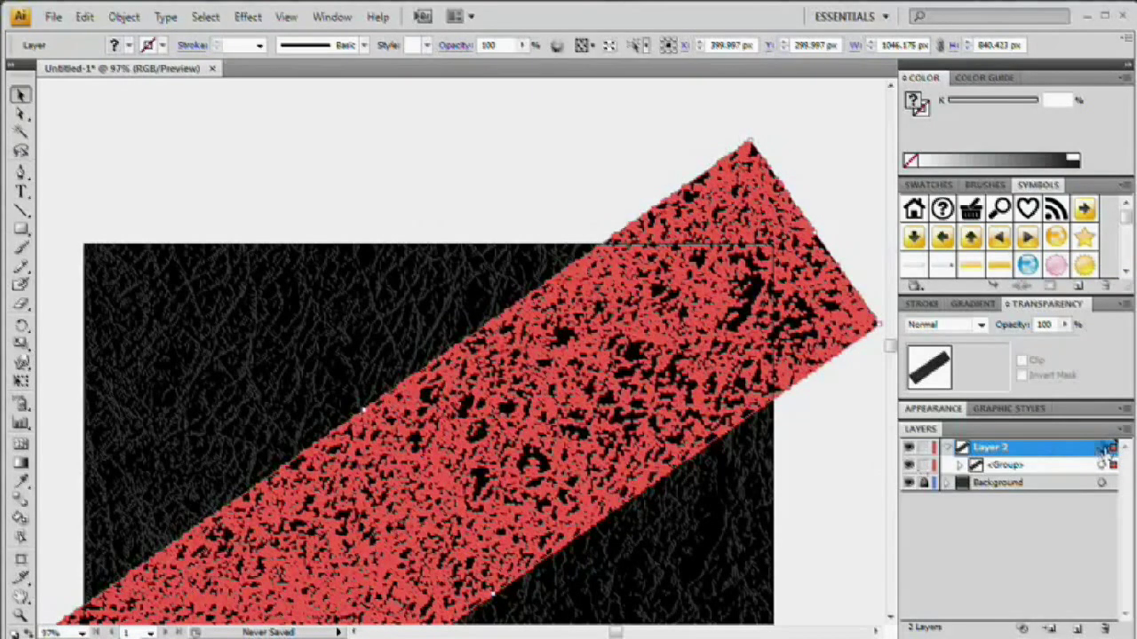
double_click(983, 371)
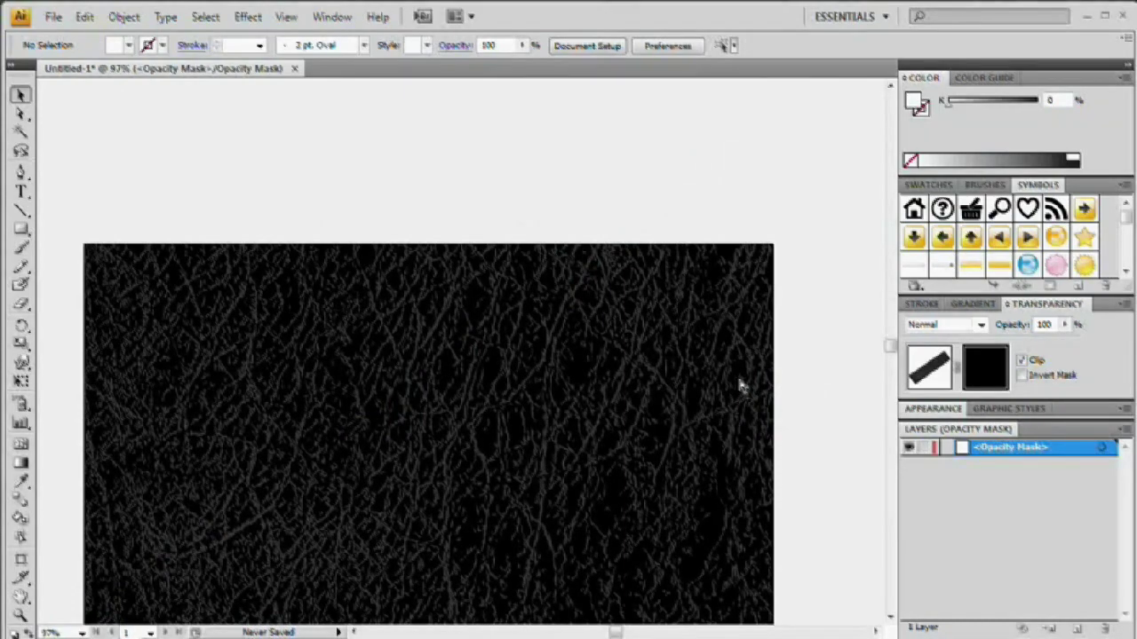
- Paste the white rectangle in place inside the opacity mask, return to editing the artwork and deselect
key("ctrl+f")
key("ctrl+0")
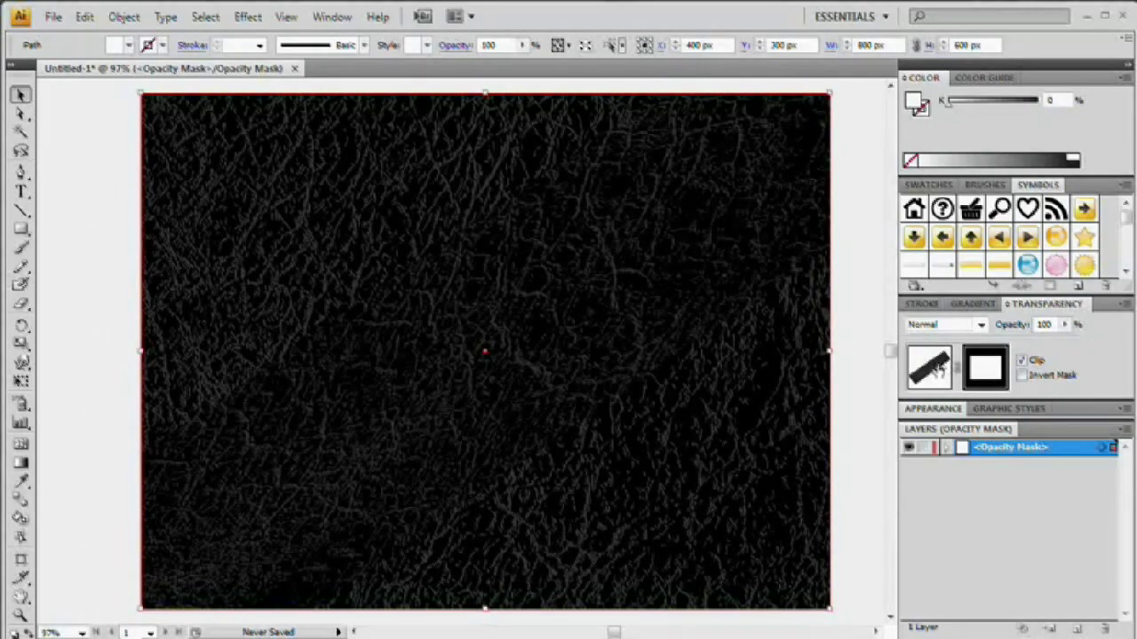
left_click(927, 364)
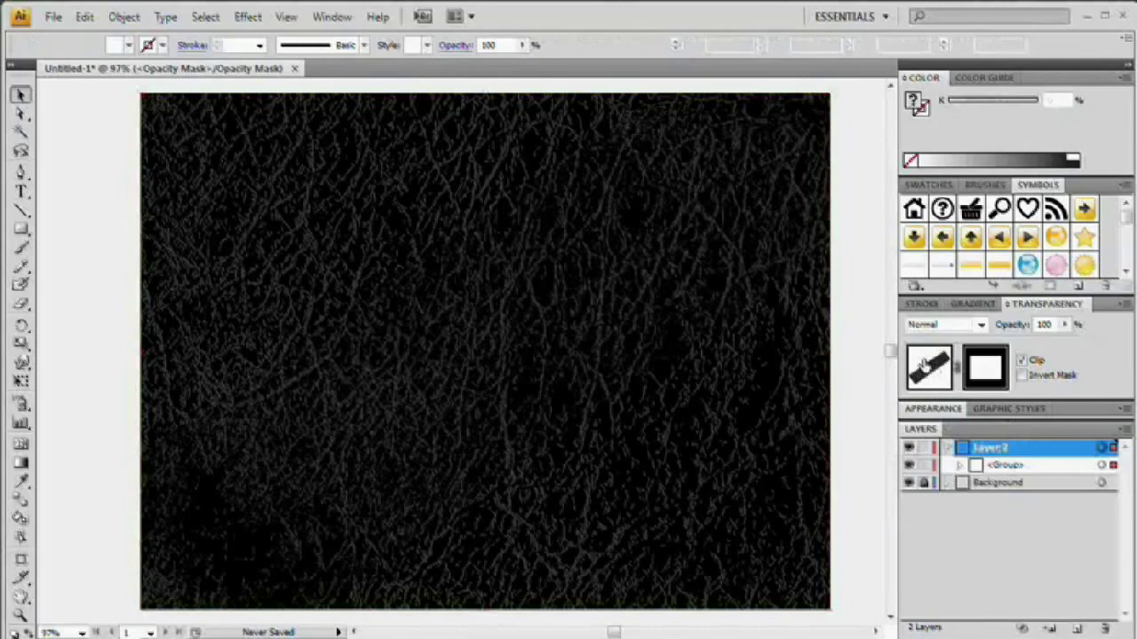
left_click(927, 364)
left_click(692, 332)
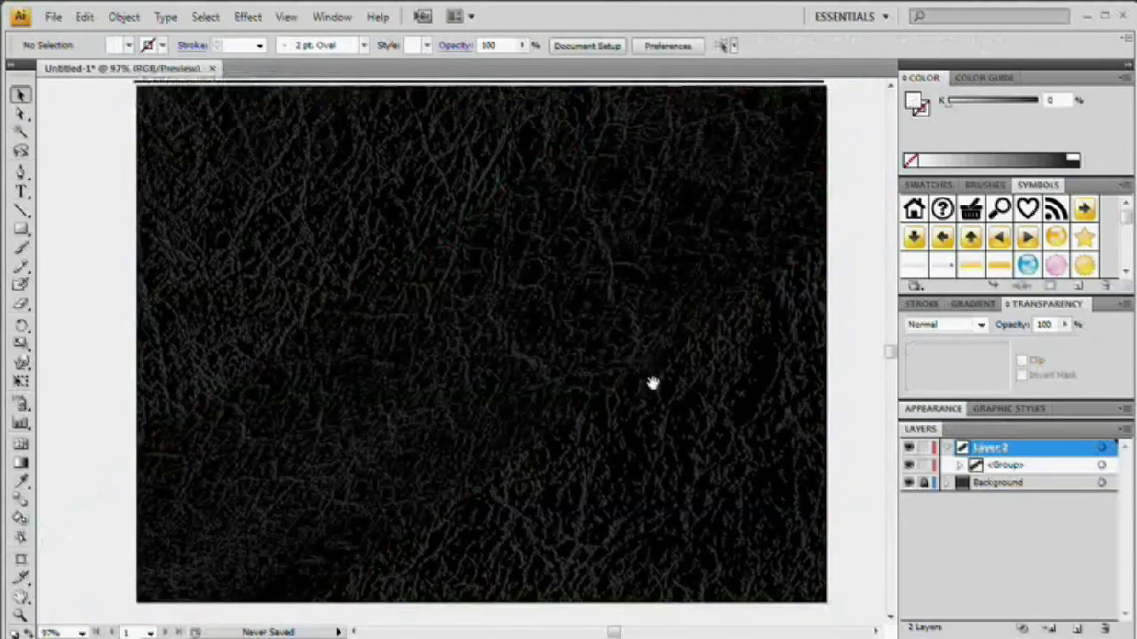
- Lock the layer holding the masked leather band and rename it Strap
left_click_drag(652, 384, 667, 441)
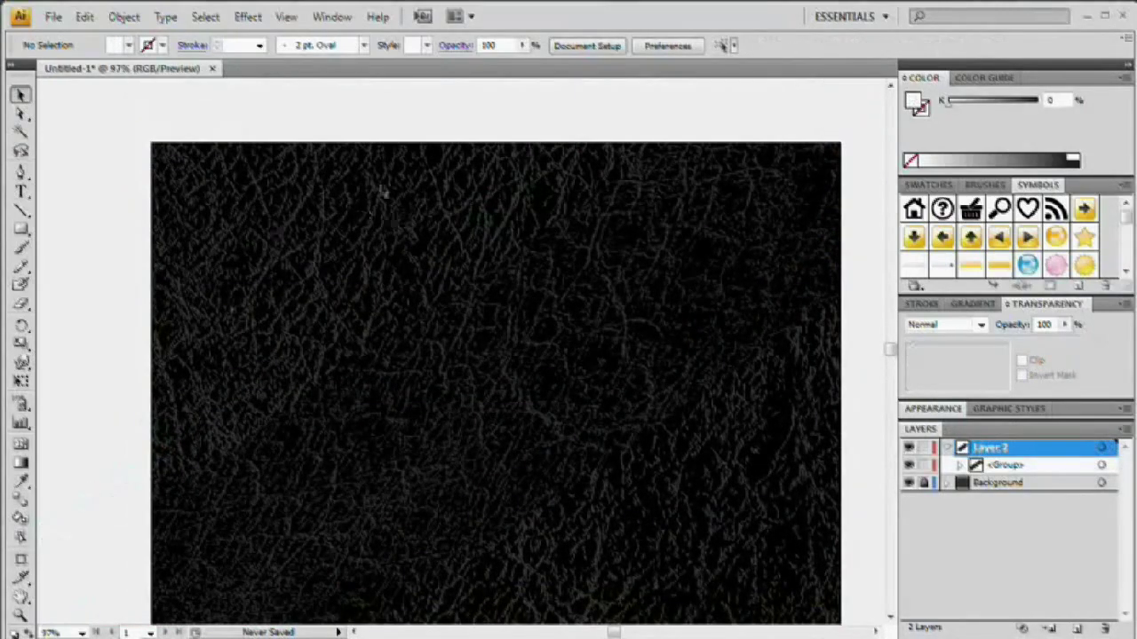
left_click_drag(668, 506, 621, 465)
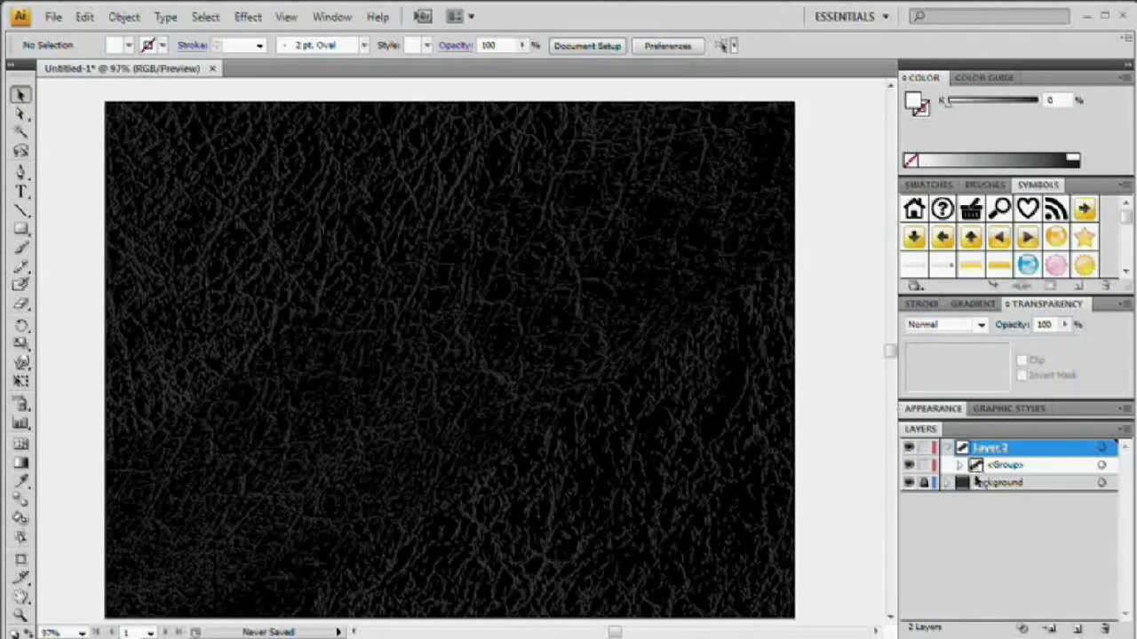
left_click(948, 448)
left_click(923, 448)
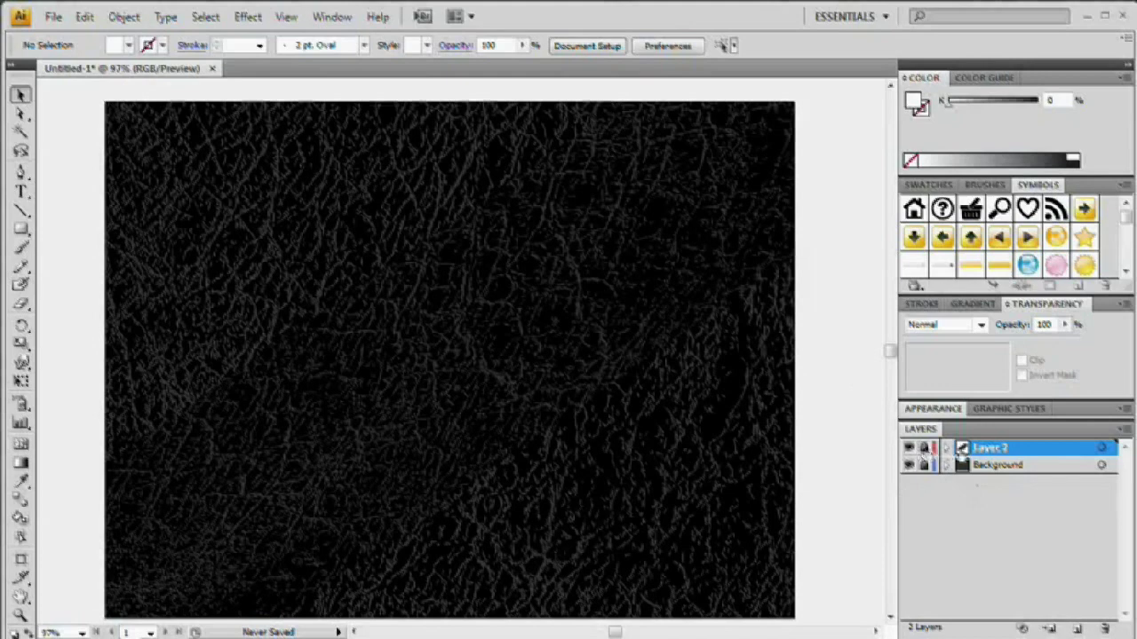
double_click(1004, 448)
type("Strap")
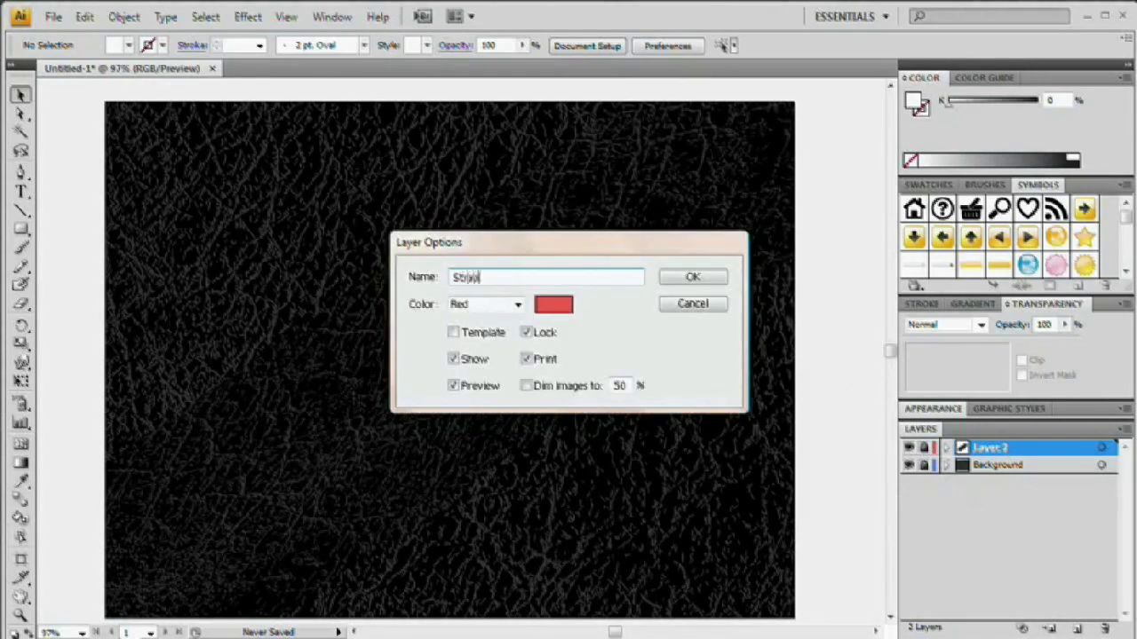
key("Return")
- Unlock the Background layer, recolor its gray leather texture shapes to 75% black using a Magic Wand selection, deselect and relock the layer
left_click(923, 465)
left_click(21, 132)
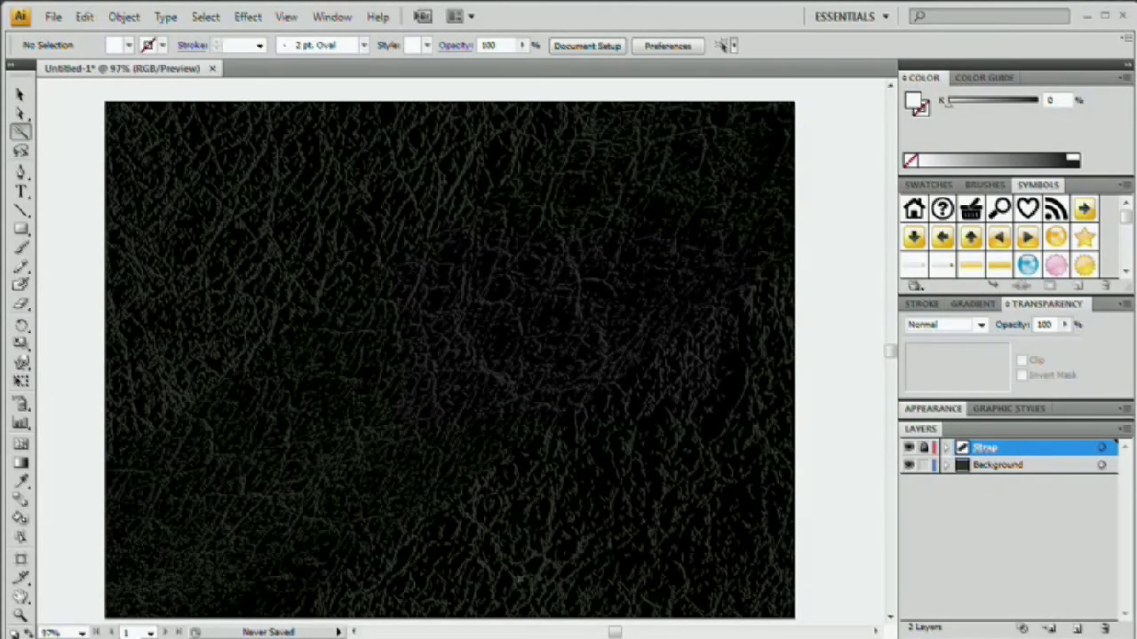
left_click(519, 579)
left_click_drag(1019, 104, 982, 103)
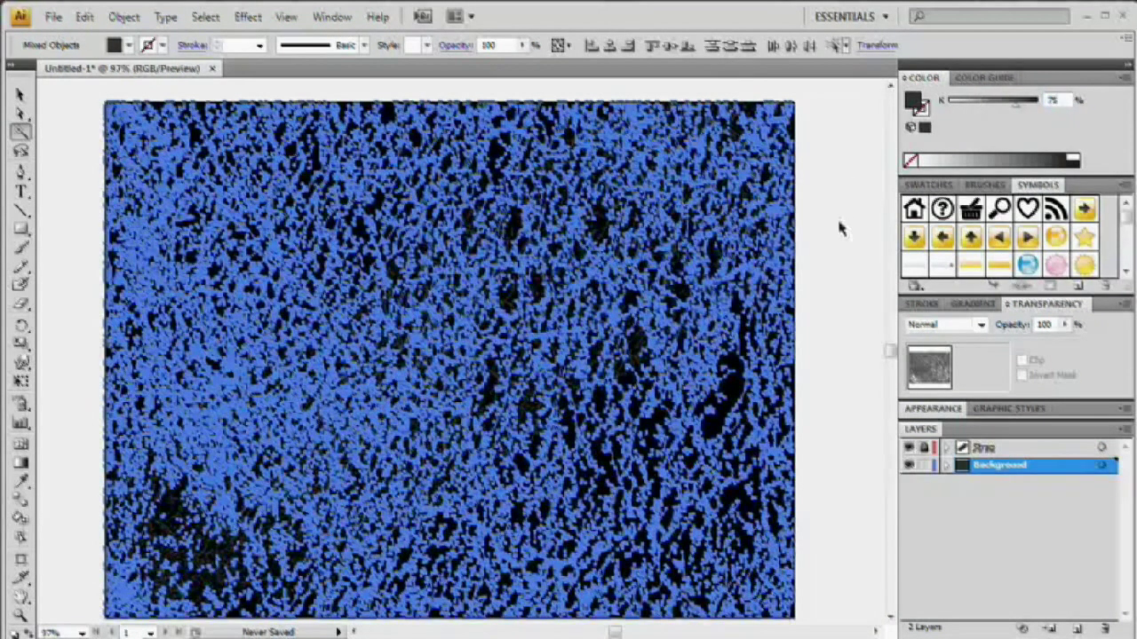
left_click(22, 94)
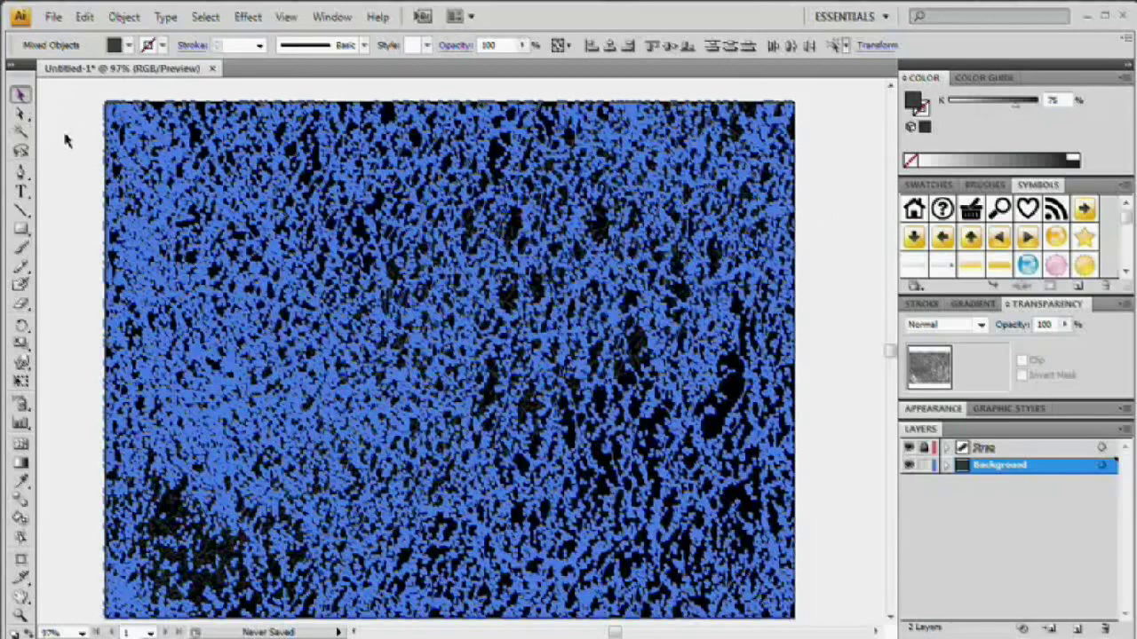
left_click(65, 139)
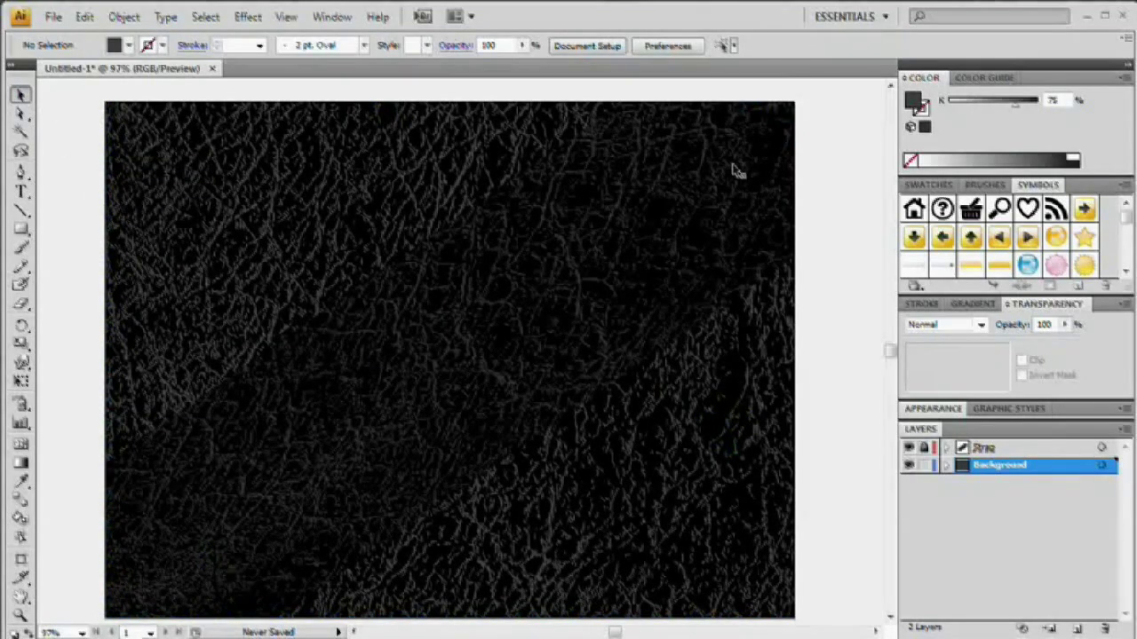
left_click(923, 465)
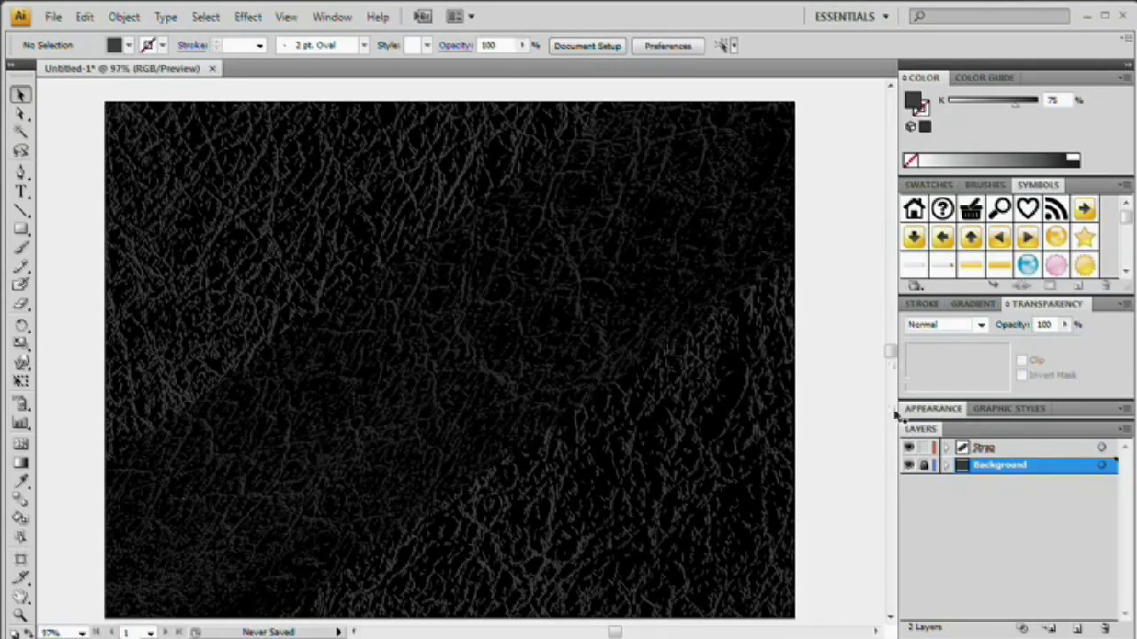
- Select the leather band group in the Strap layer, copy it and paste the copy directly behind the original
left_click(946, 448)
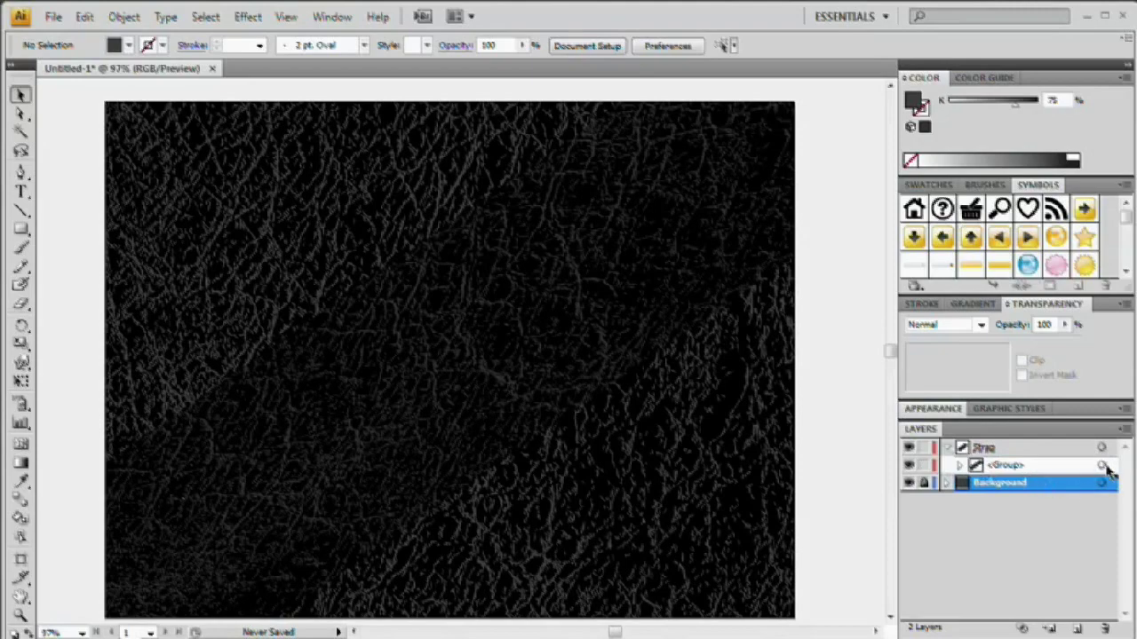
left_click(632, 400)
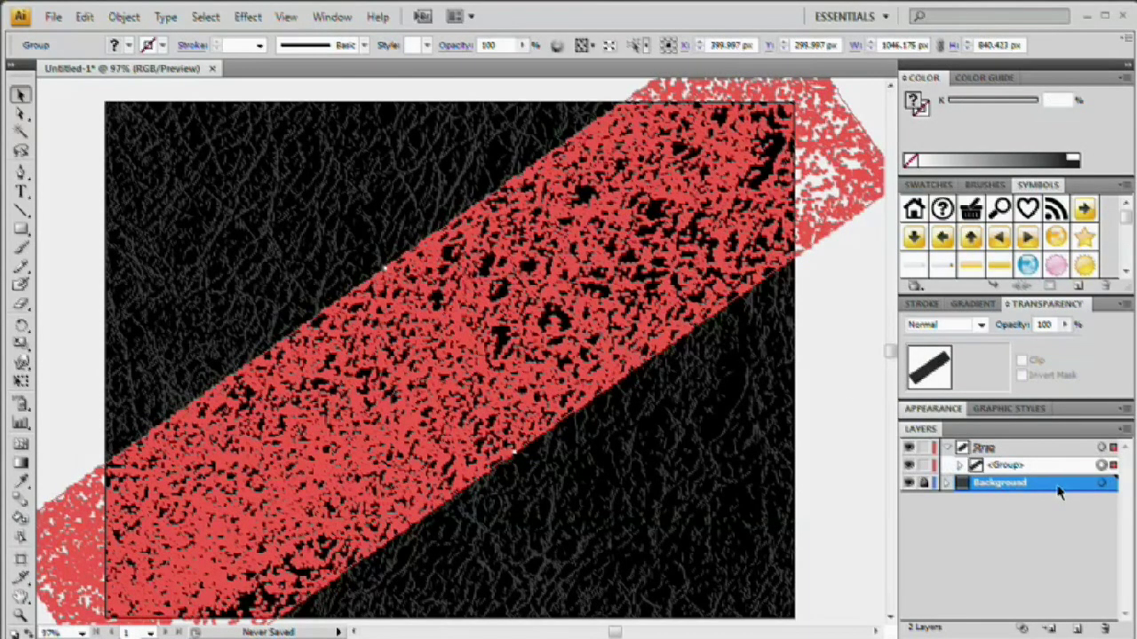
left_click(1057, 448)
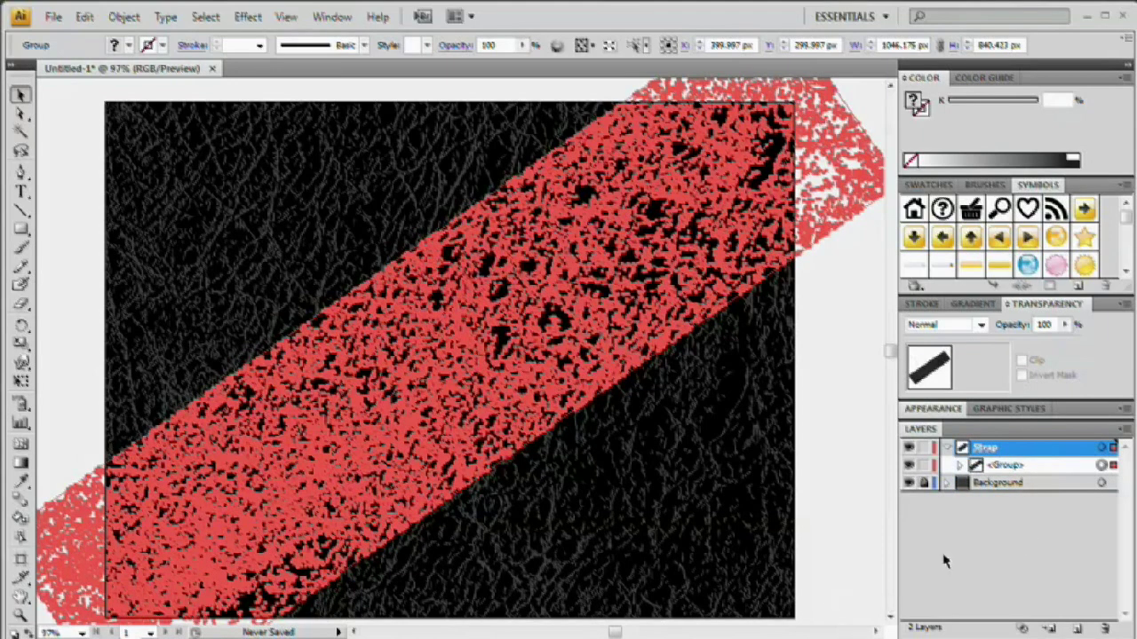
key("ctrl+c")
key("ctrl+b")
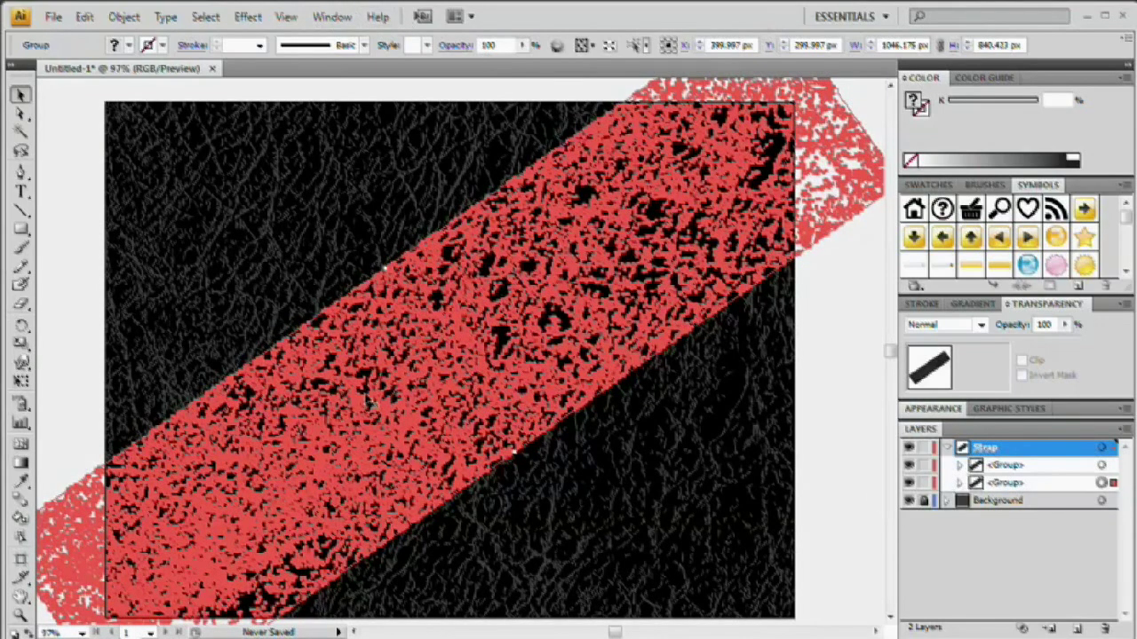
- Apply the Pathfinder Merge operation to the rear copy of the leather band
left_click(322, 20)
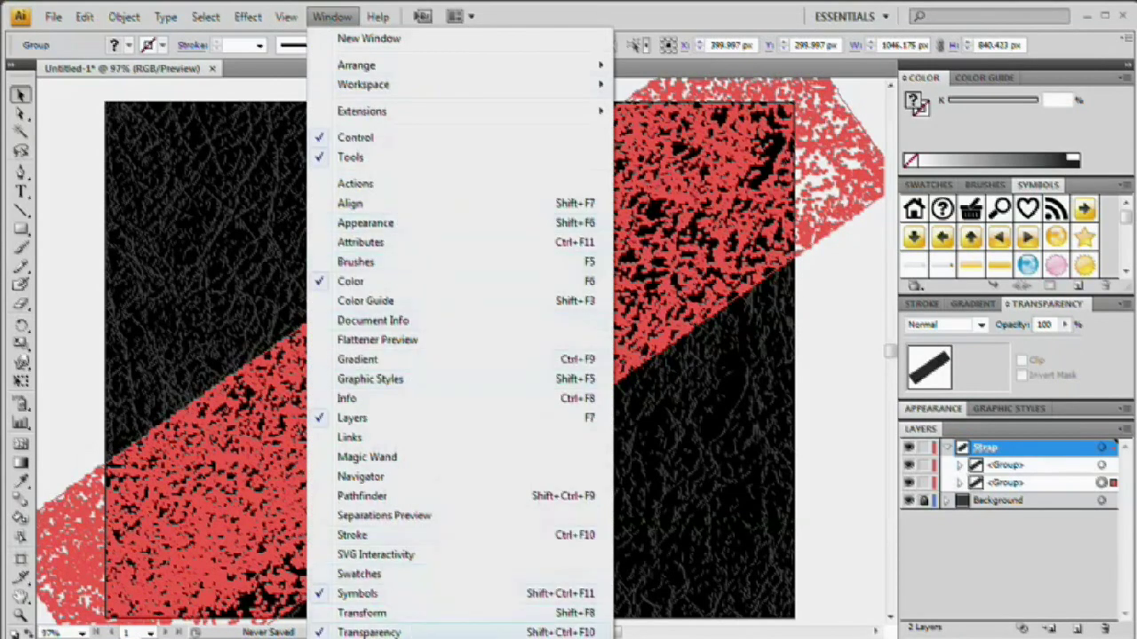
left_click(404, 499)
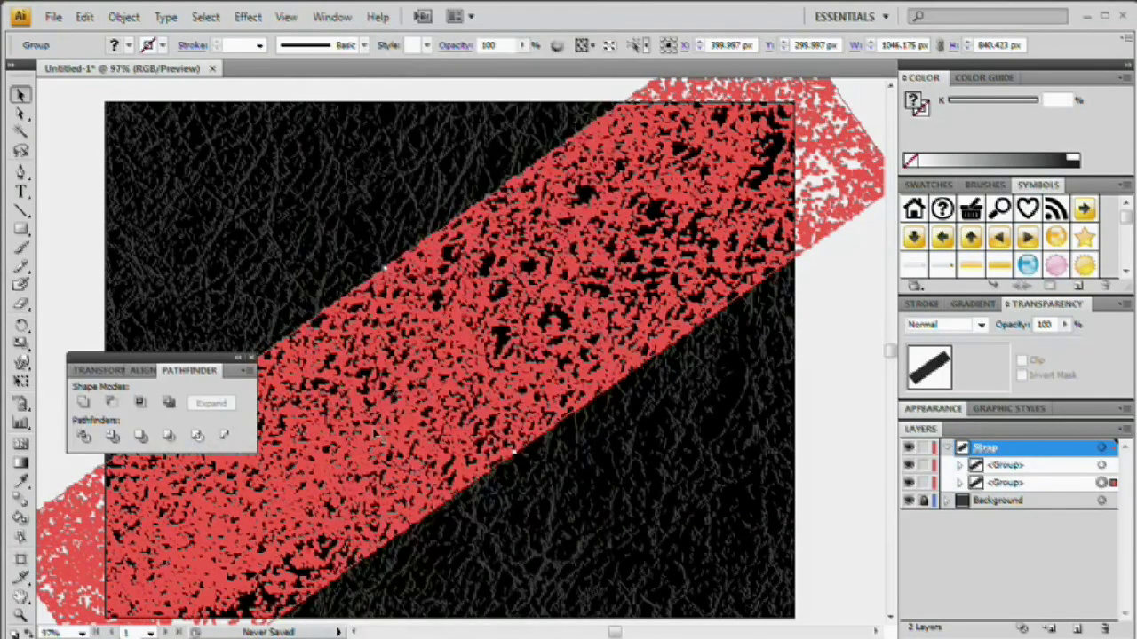
left_click(141, 436)
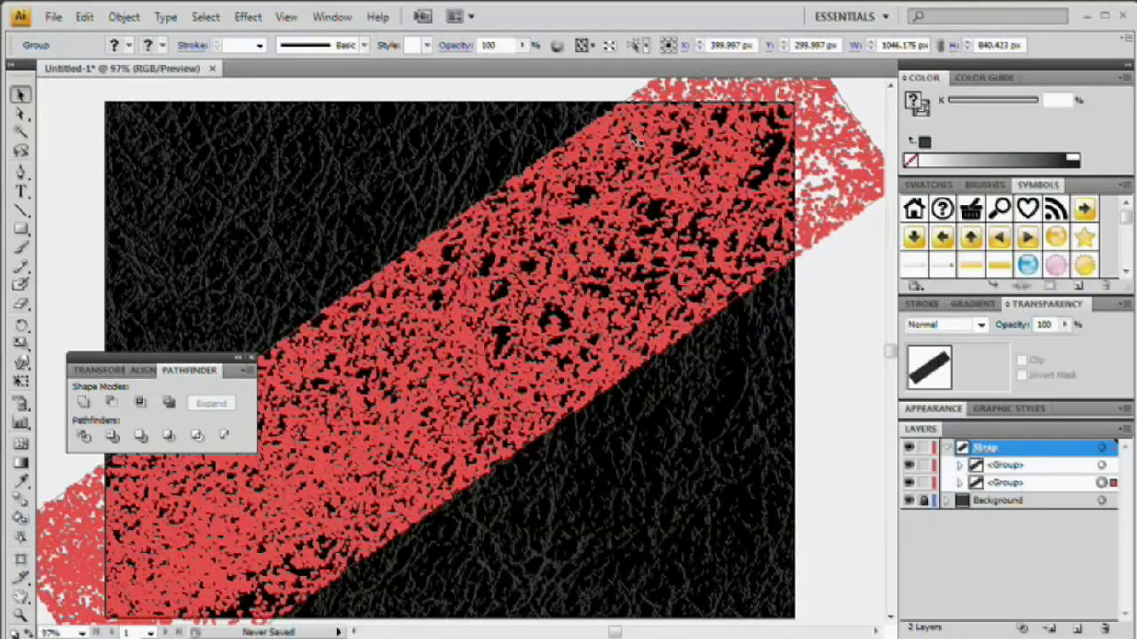
- Unite the rear copy of the leather band into one solid path and set its fill to 75% black
left_click(84, 402)
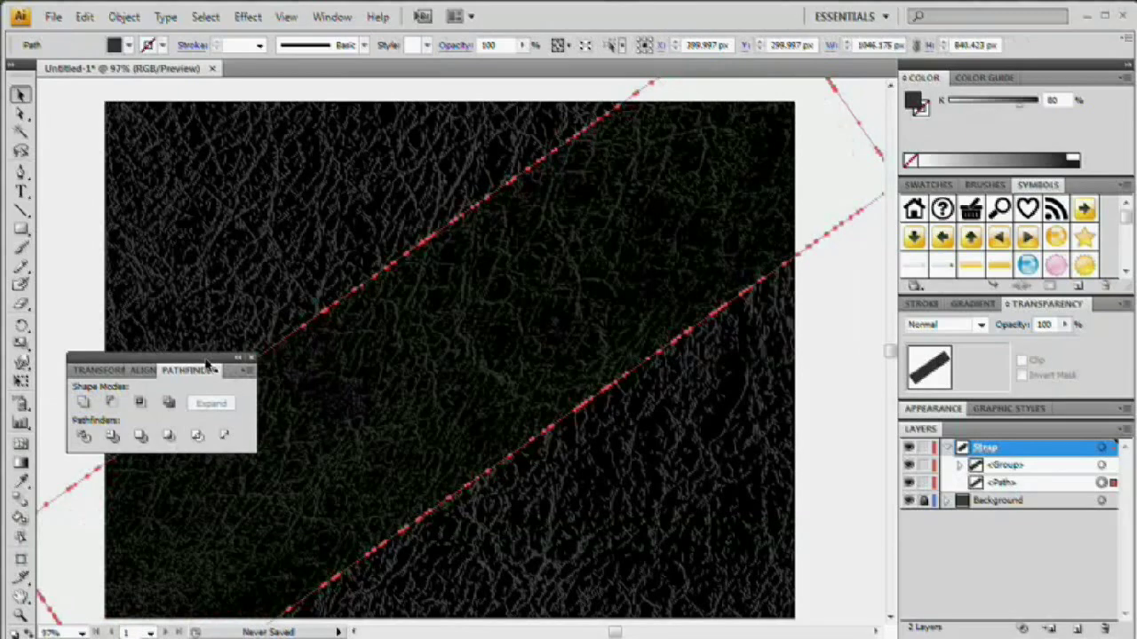
left_click_drag(207, 364, 189, 99)
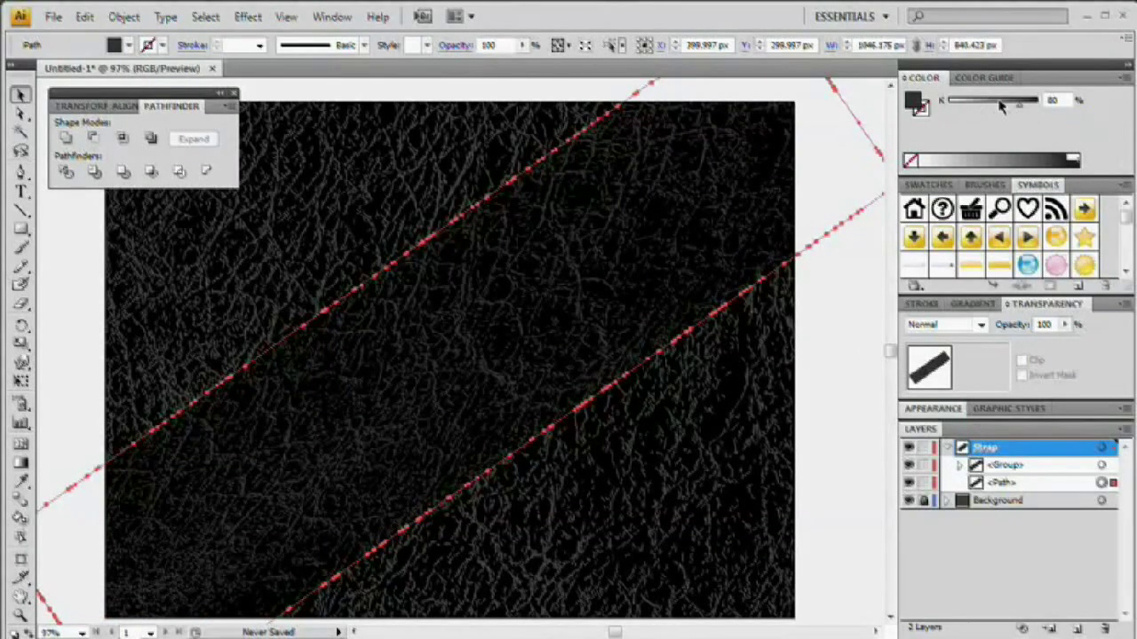
double_click(1053, 99)
key("Return")
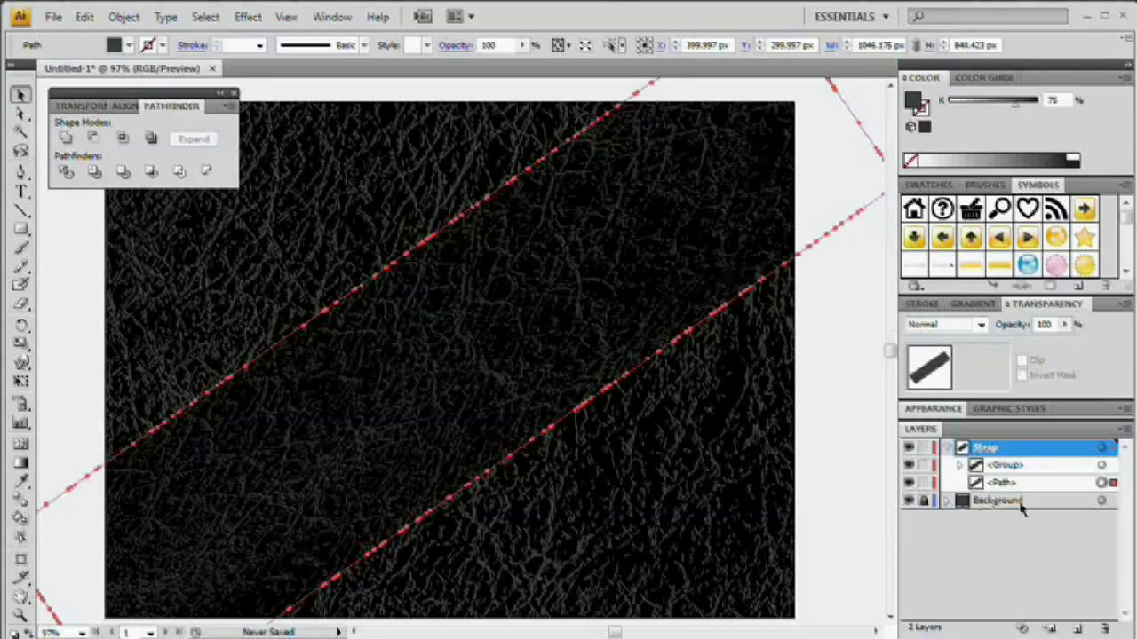
- Shift the solid rear band path 10 px to the right to form a thin edge along the strap's lower side
scroll(629, 351, "down", 2)
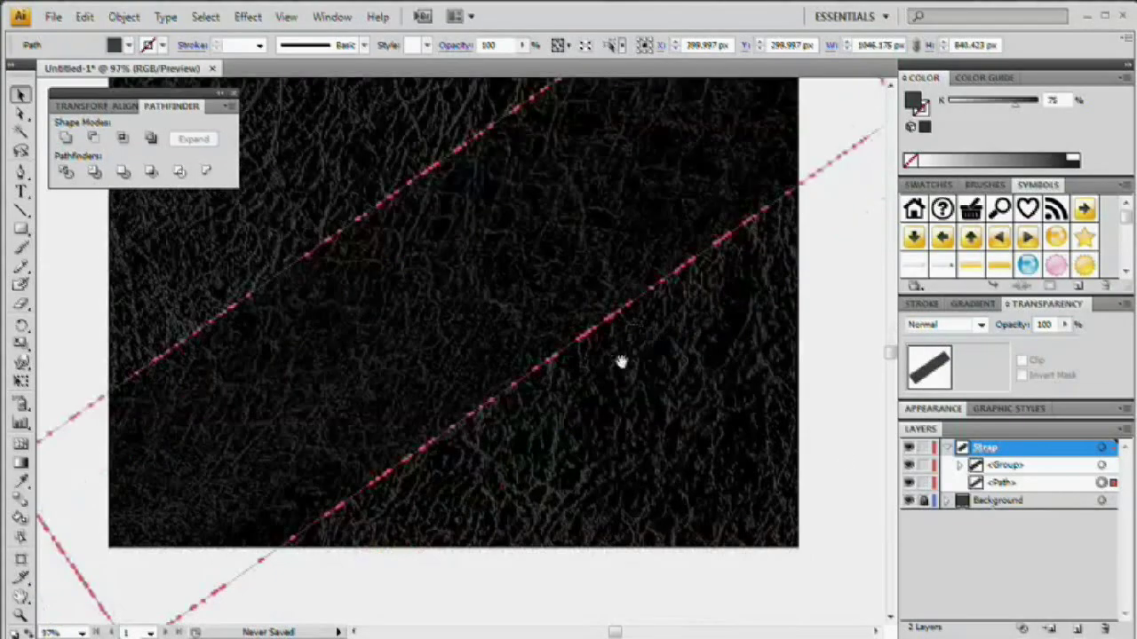
left_click(601, 586)
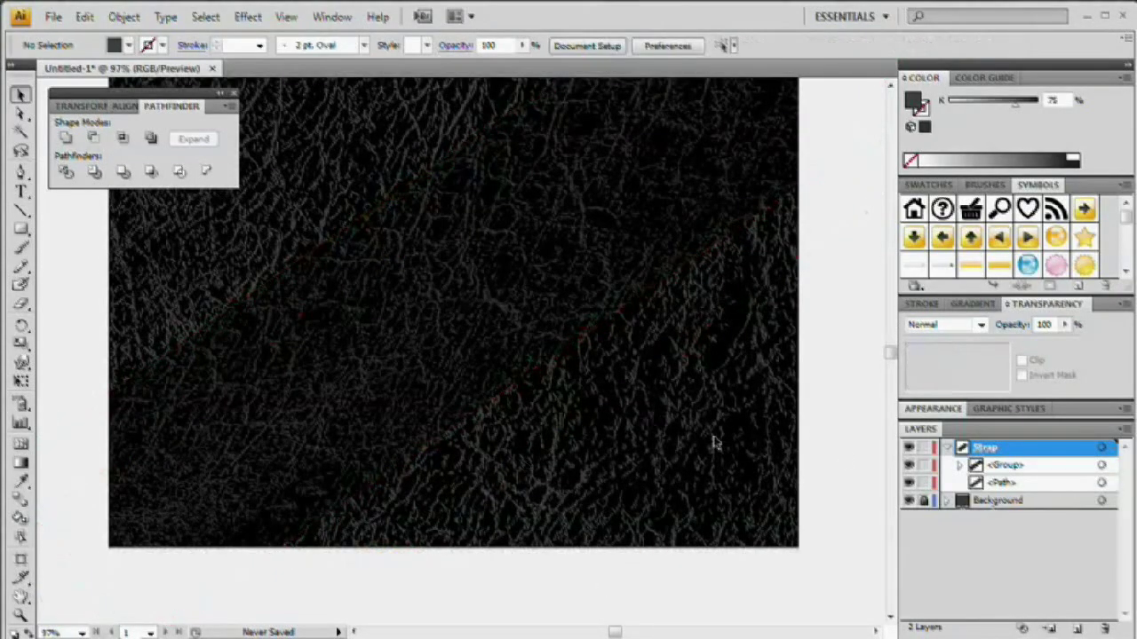
left_click(1086, 481)
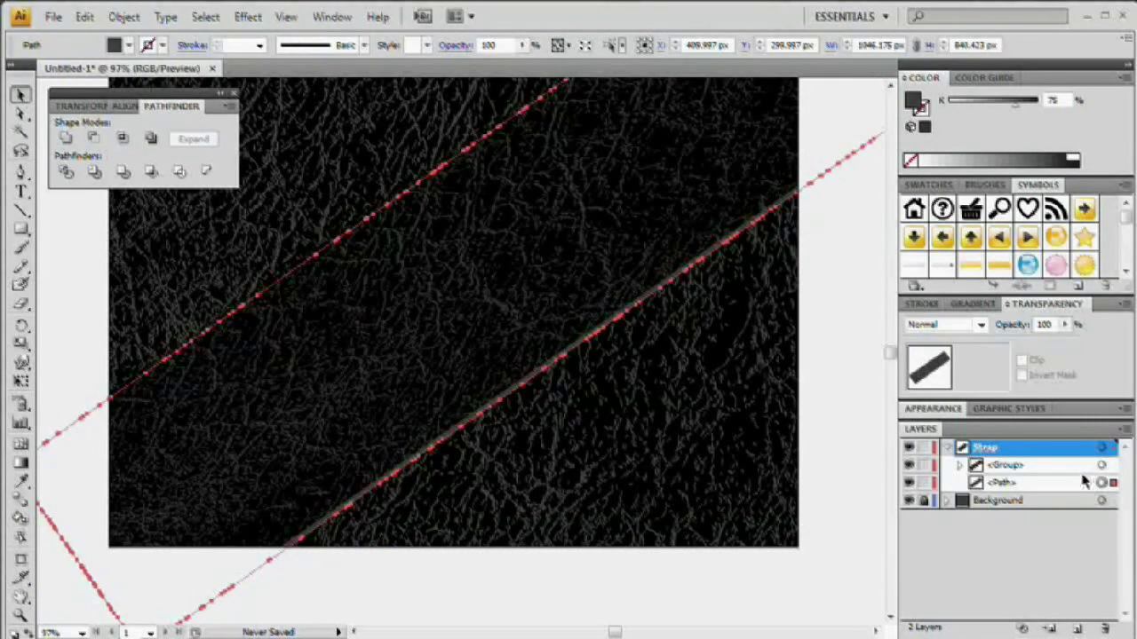
left_click(856, 332)
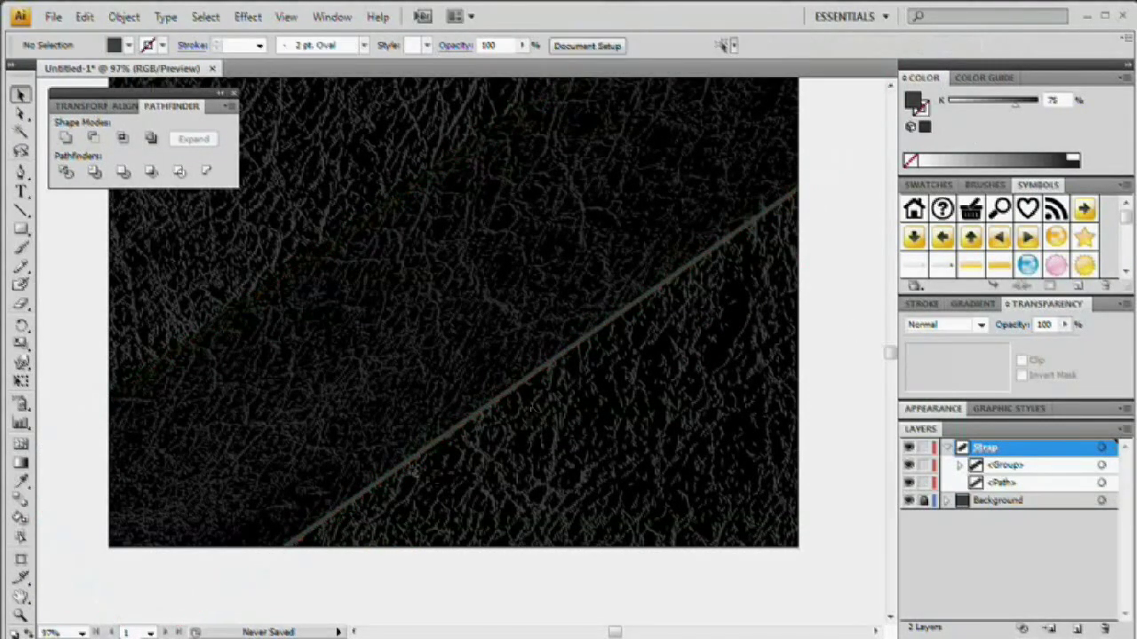
left_click_drag(569, 287, 568, 325)
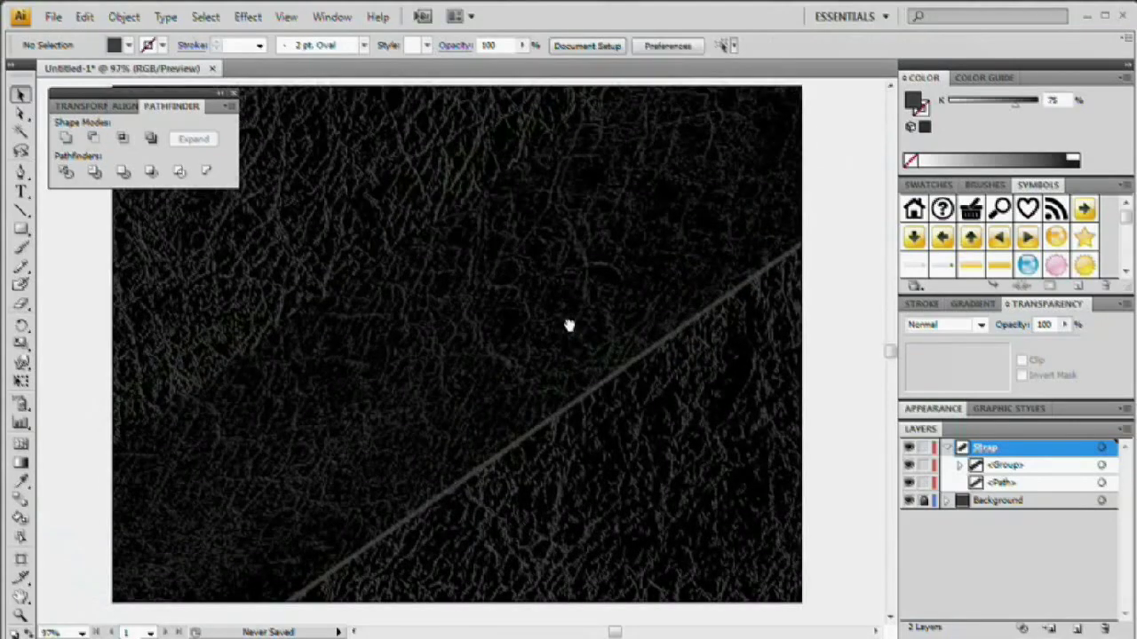
- Duplicate the offset band path behind itself with a 65% black fill and nudge the duplicate slightly downward
left_click(1080, 480)
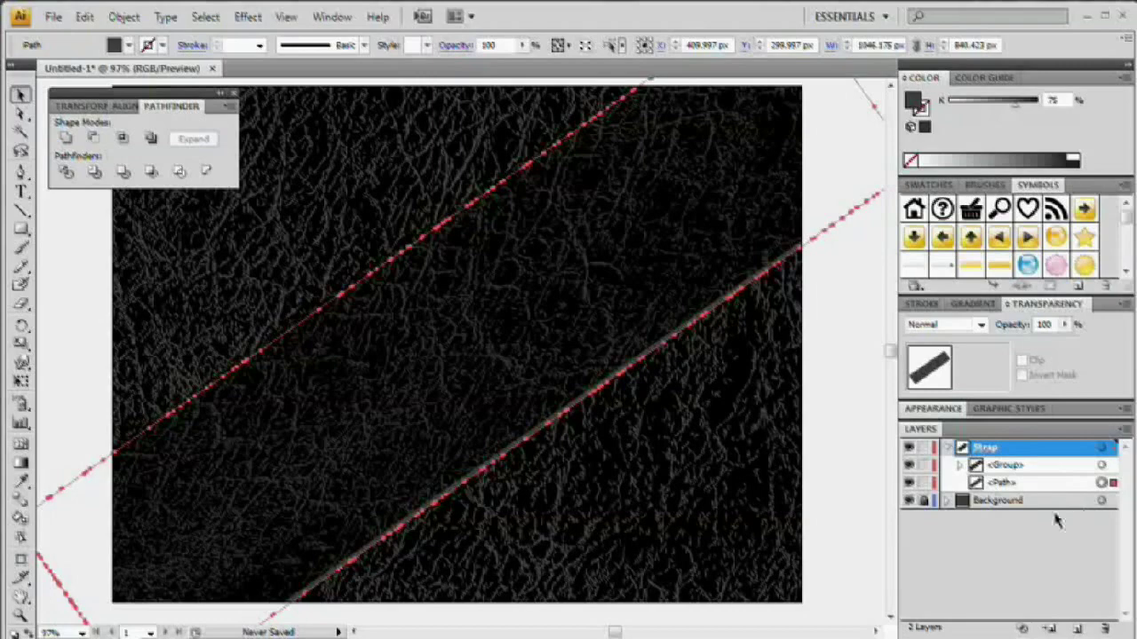
key("ctrl+c")
key("ctrl+f")
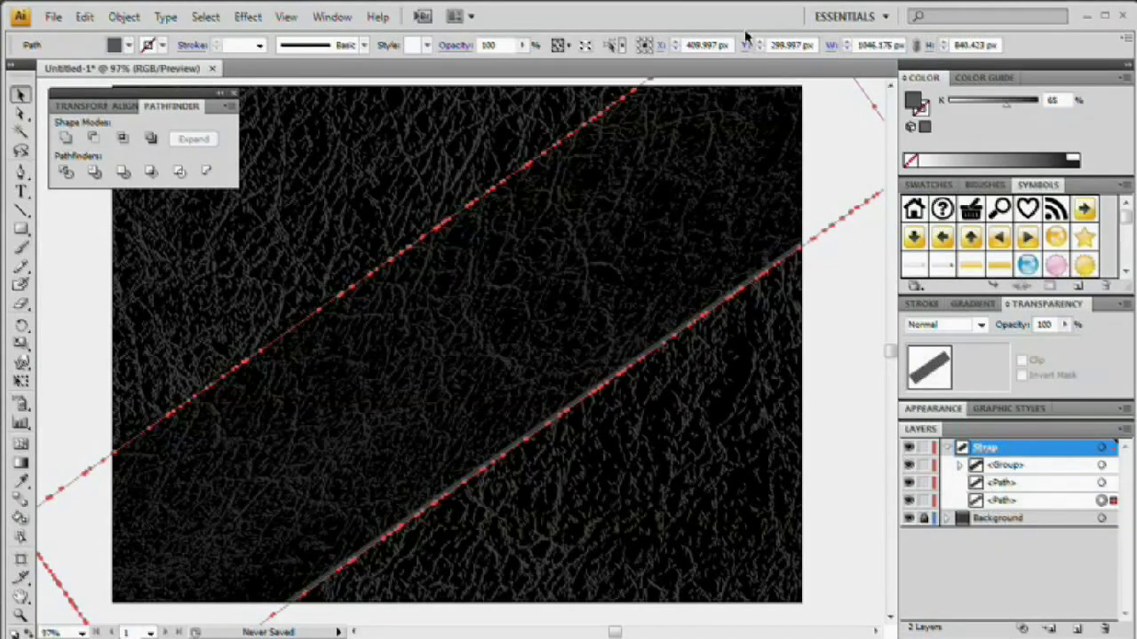
key("shift+Down")
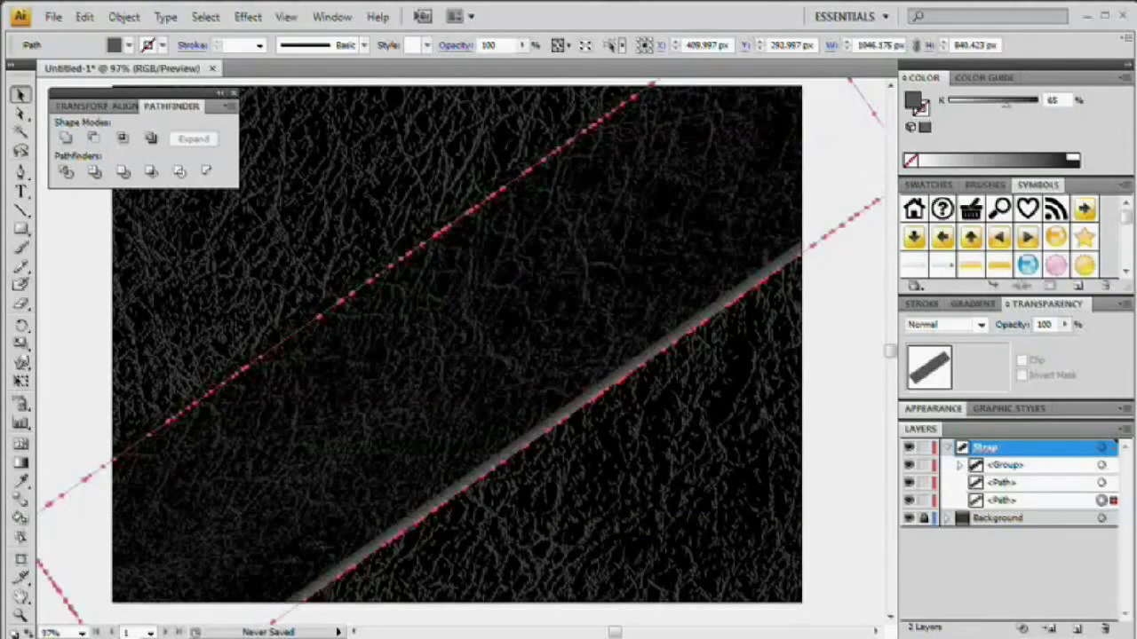
left_click(868, 418)
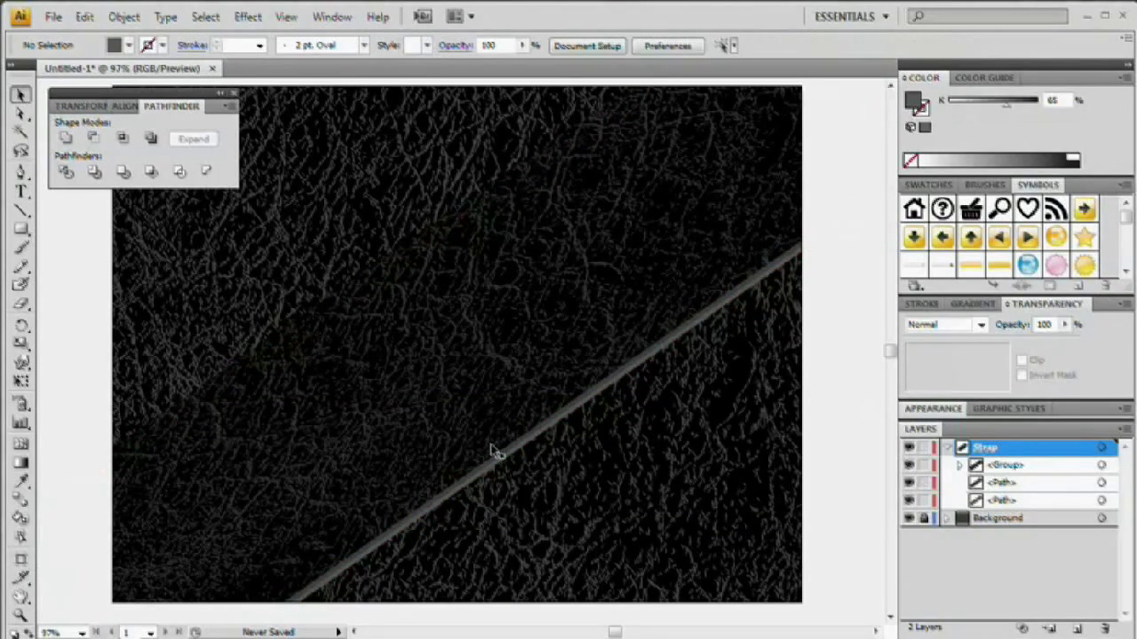
scroll(496, 452, "down", 1)
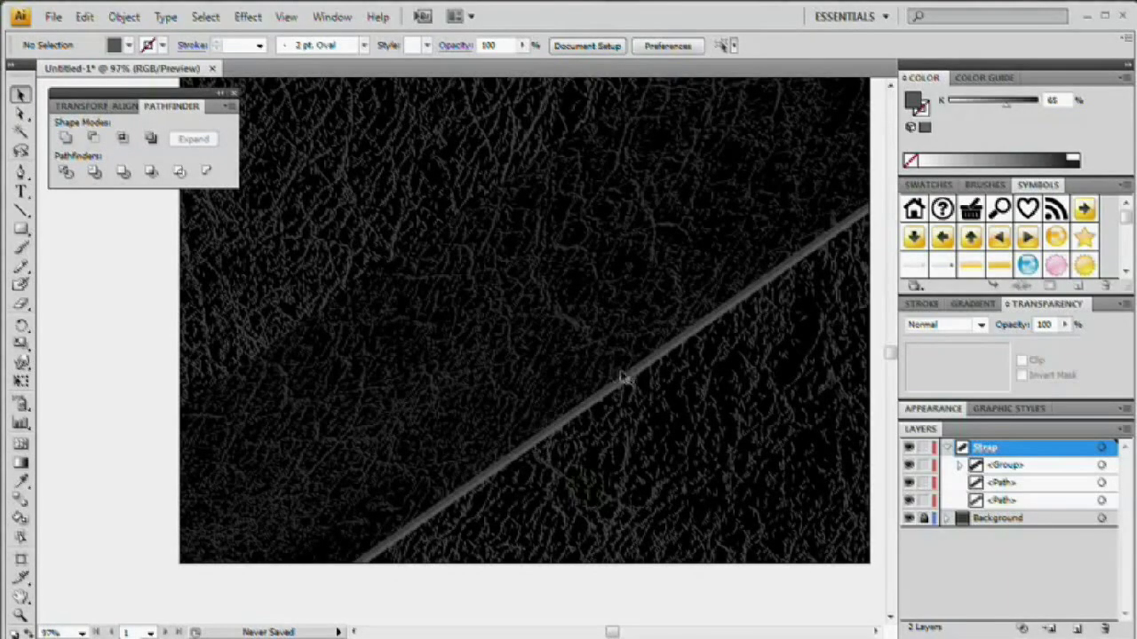
left_click_drag(644, 290, 591, 360)
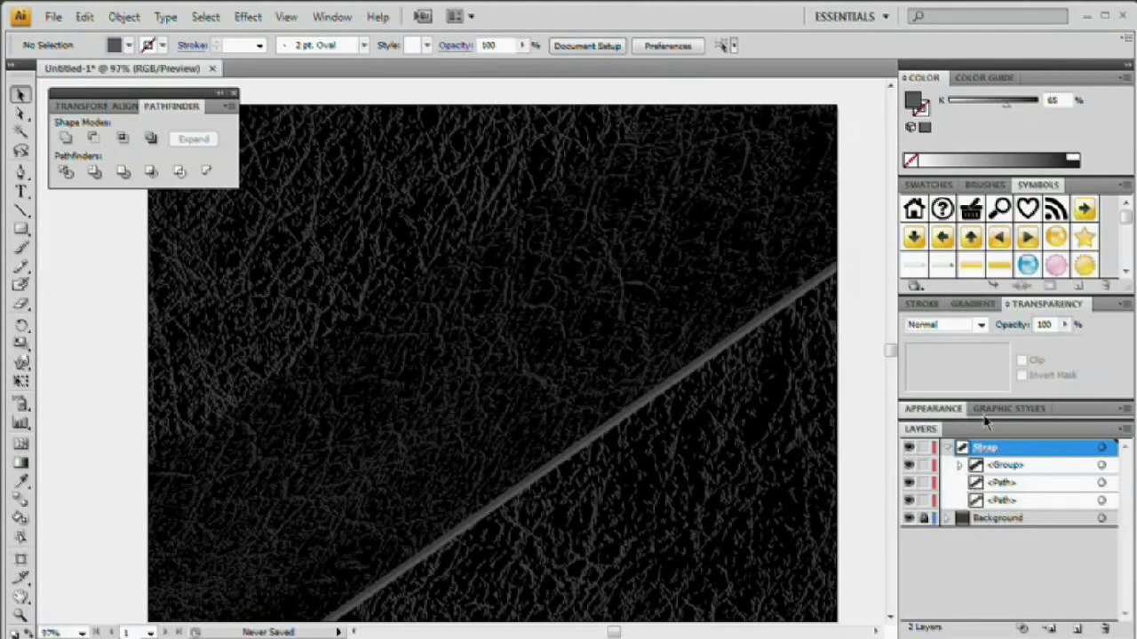
- Set the Strap layer's highlight color to Yellow
left_click(1004, 466)
left_click(21, 209)
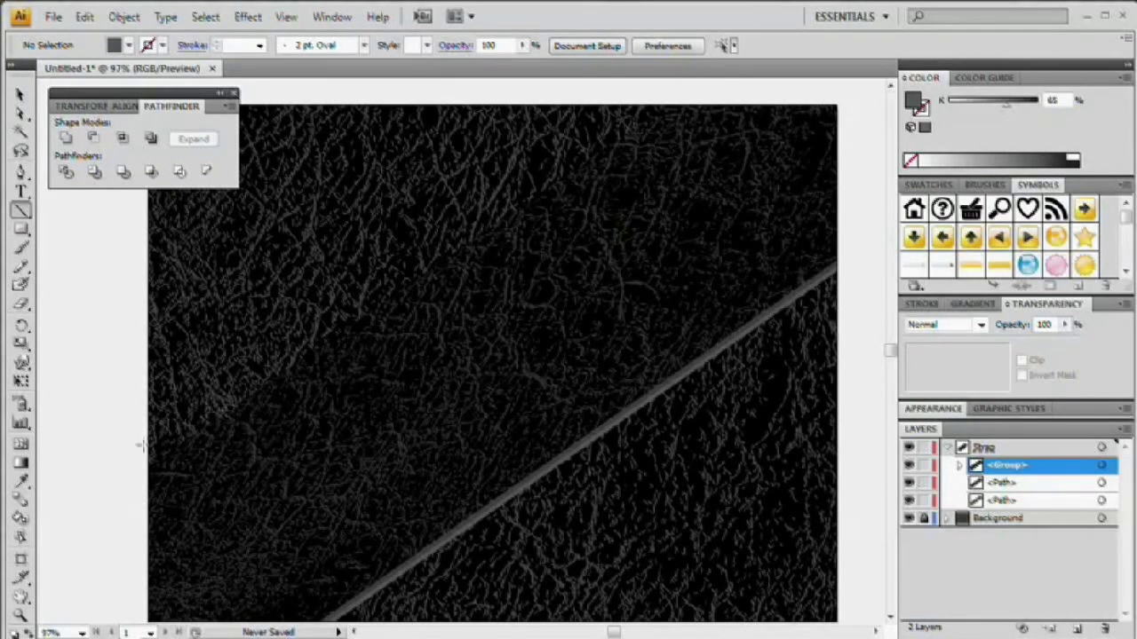
left_click(1031, 450)
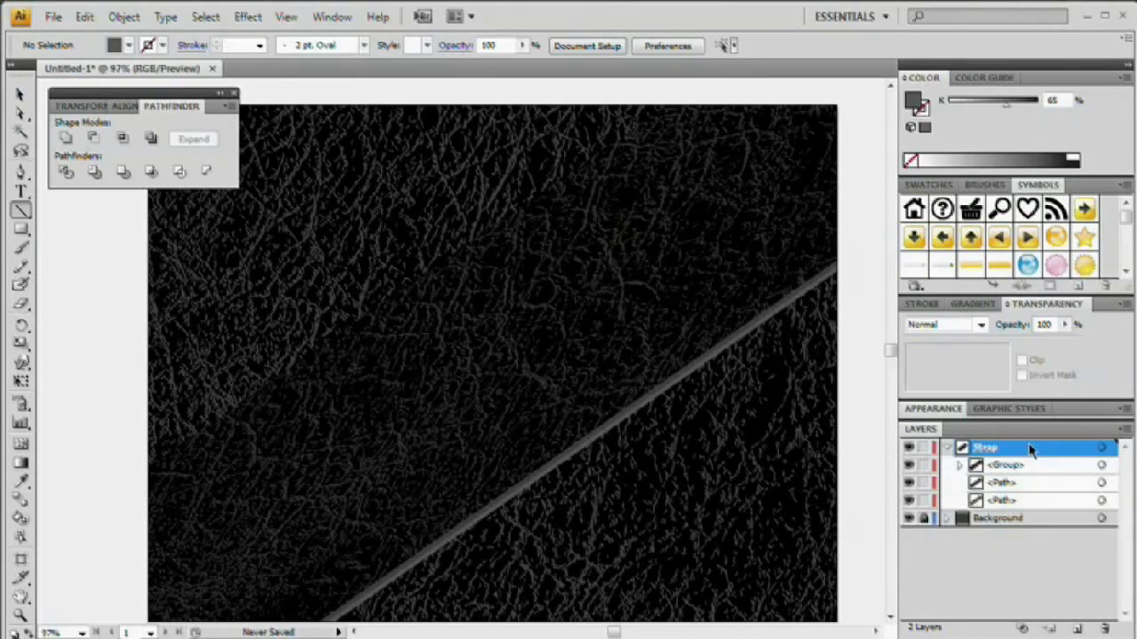
double_click(1030, 450)
left_click(466, 292)
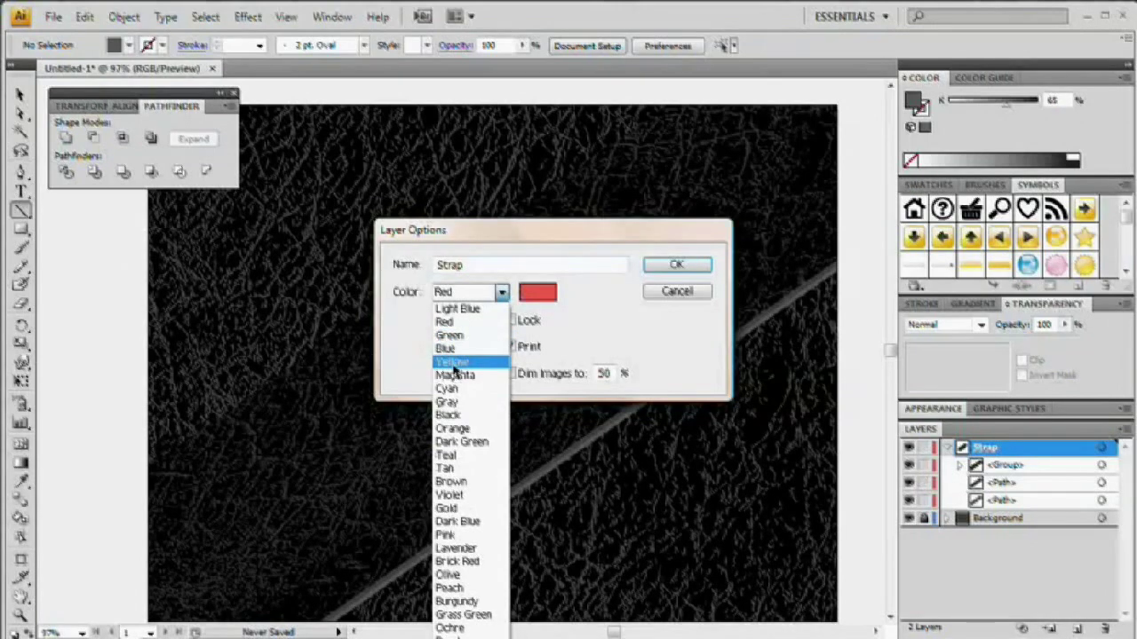
left_click(454, 363)
left_click(672, 264)
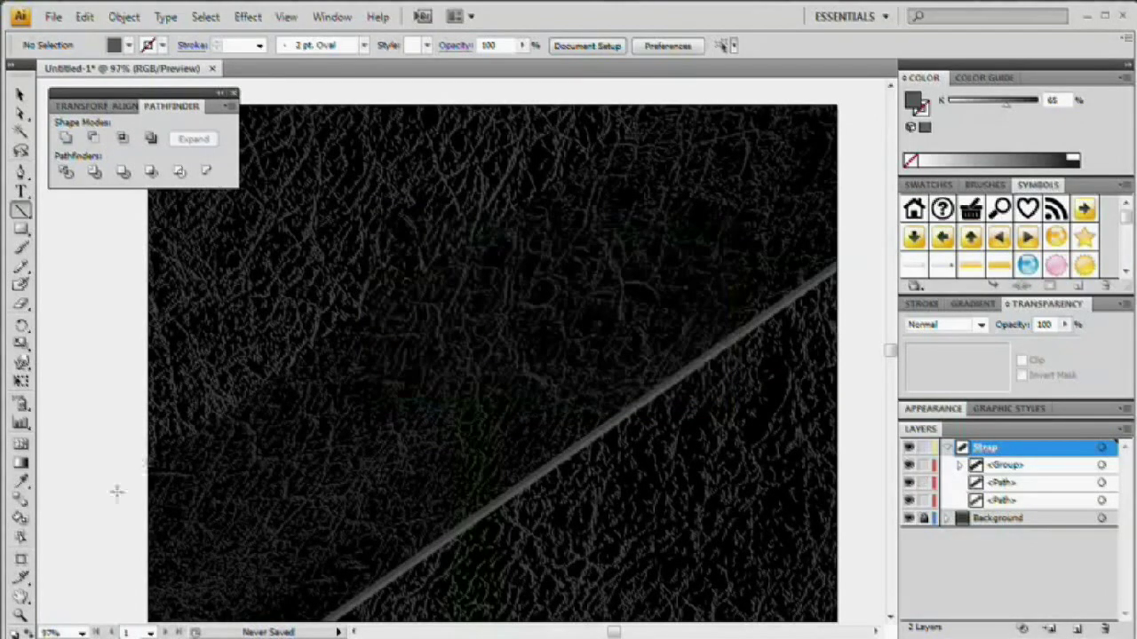
- Draw a diagonal line about 661 px wide and 452 px high just inside the strap's upper edge, parallel to it
left_click_drag(133, 488, 701, 101)
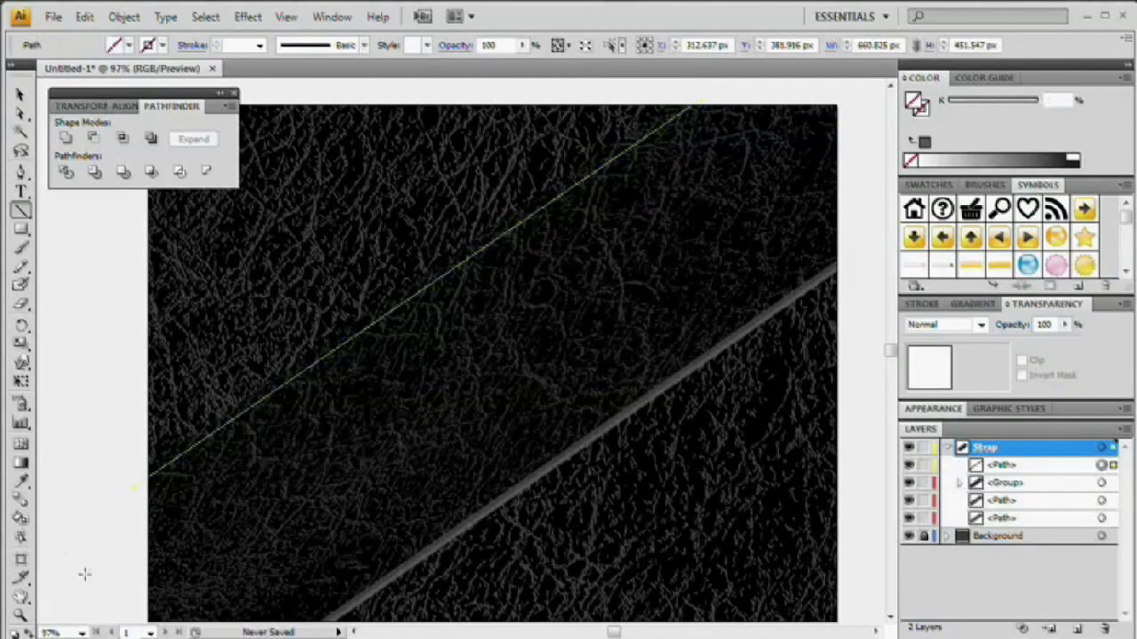
key("v")
key("ctrl+h")
key("ctrl+h")
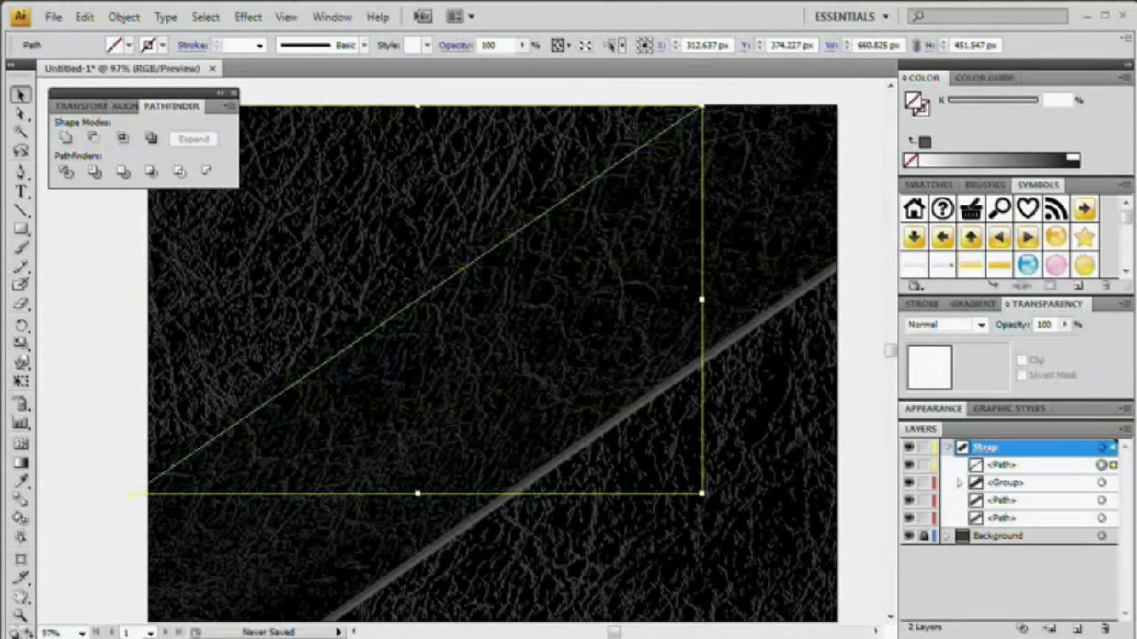
- Give the diagonal line a white 1 pt stroke with no fill and deselect it
left_click(14, 66)
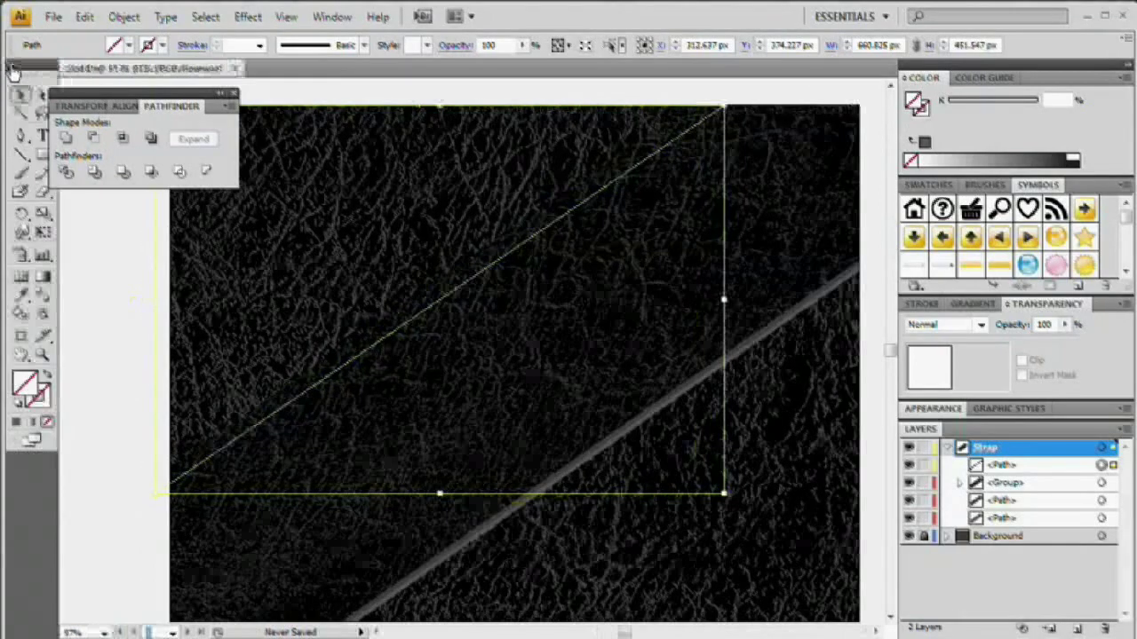
left_click_drag(136, 97, 138, 94)
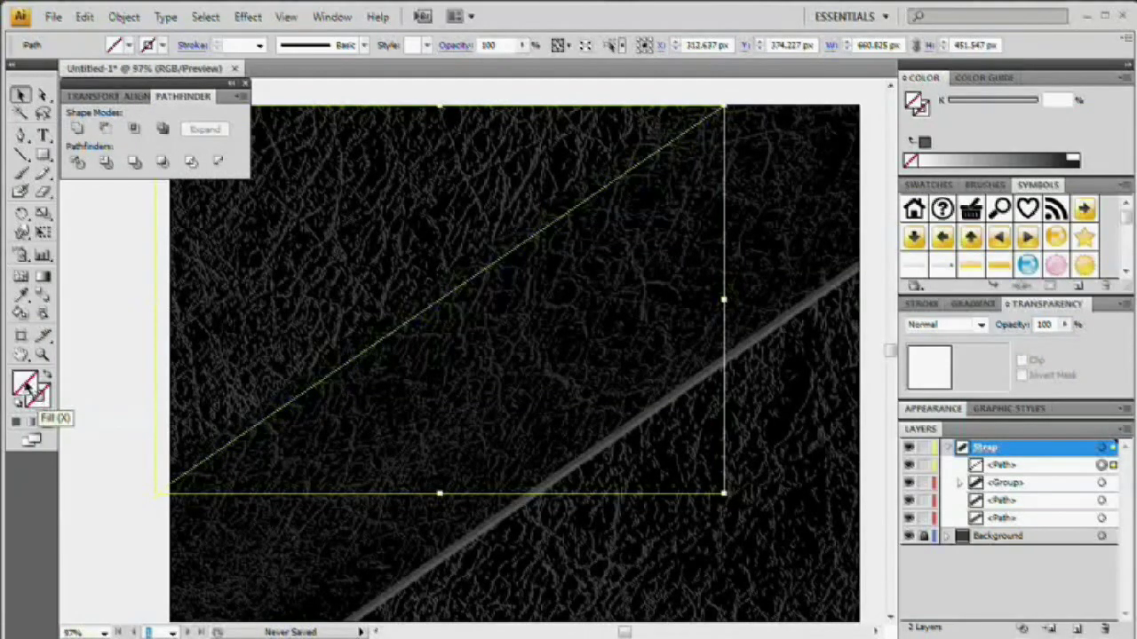
left_click(49, 405)
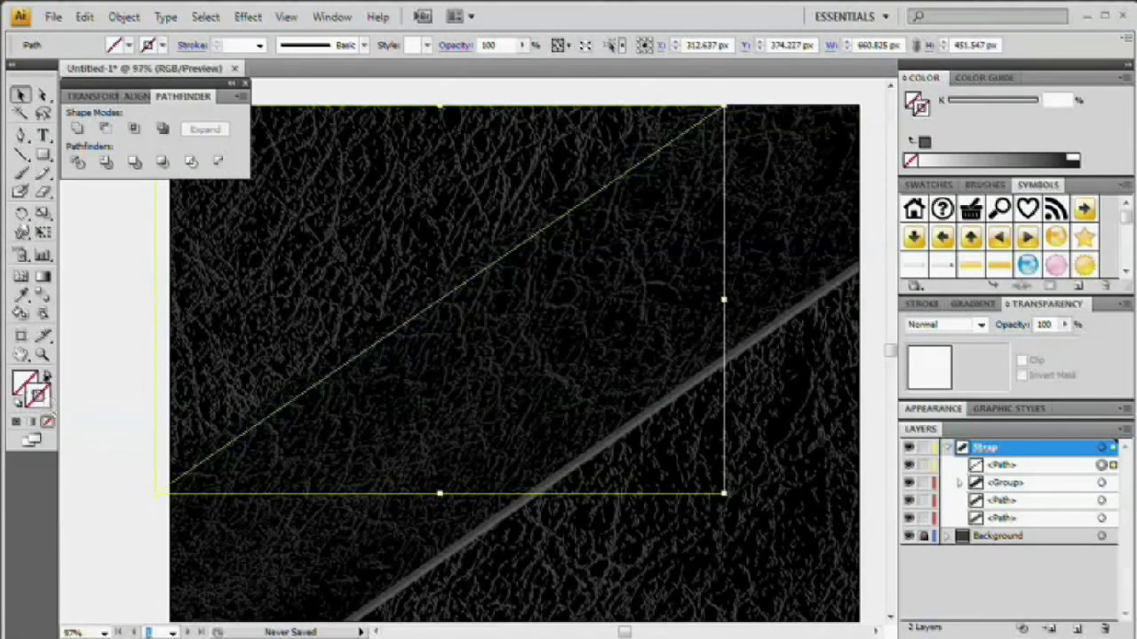
left_click(1074, 160)
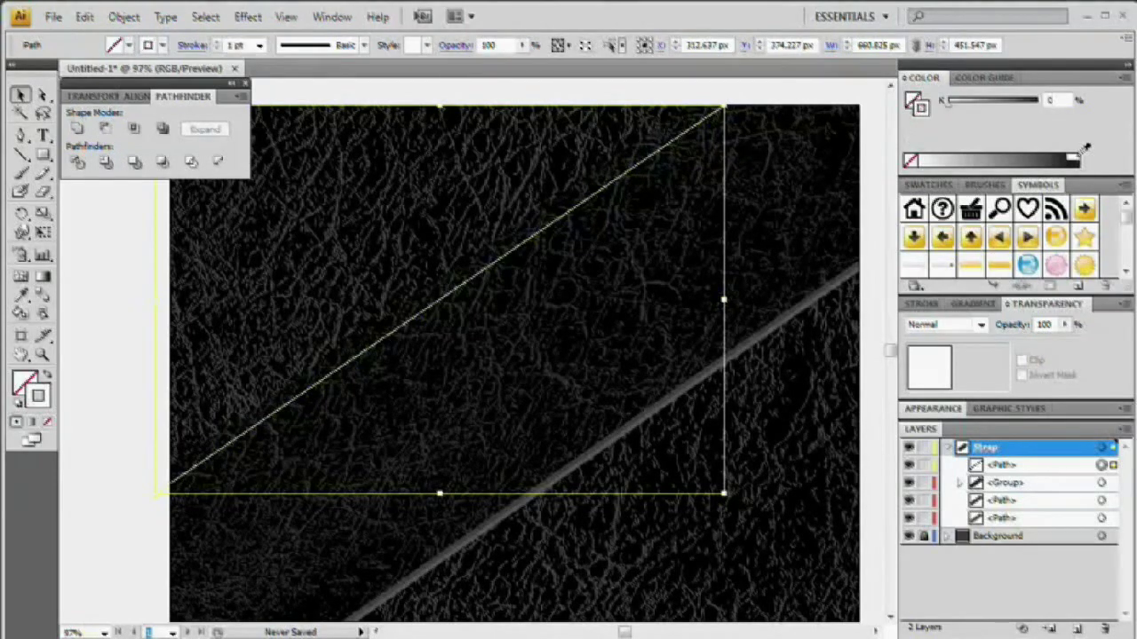
left_click(112, 298)
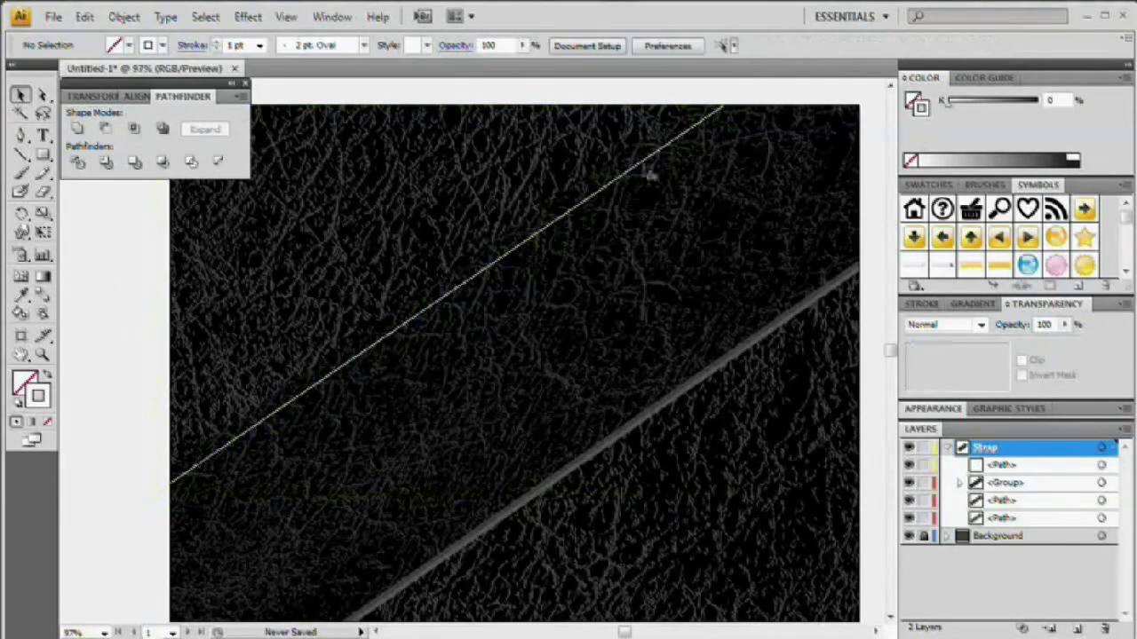
- Duplicate the white diagonal line and place the copy just inside the strap's lower edge
left_click_drag(622, 287, 578, 208)
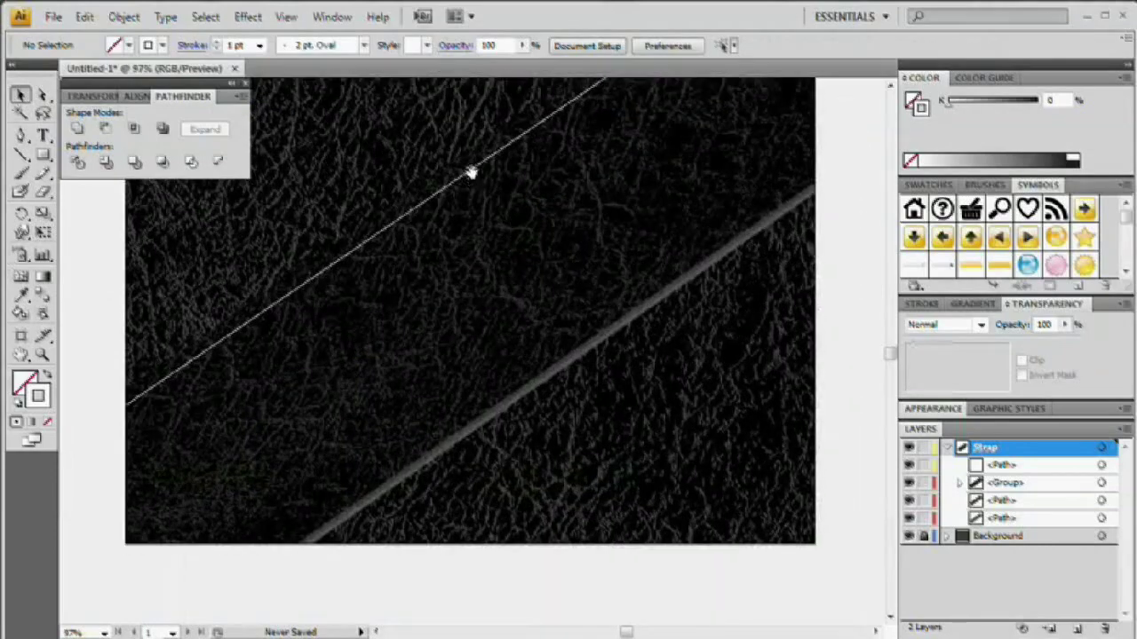
left_click(472, 174)
left_click_drag(471, 173, 613, 307)
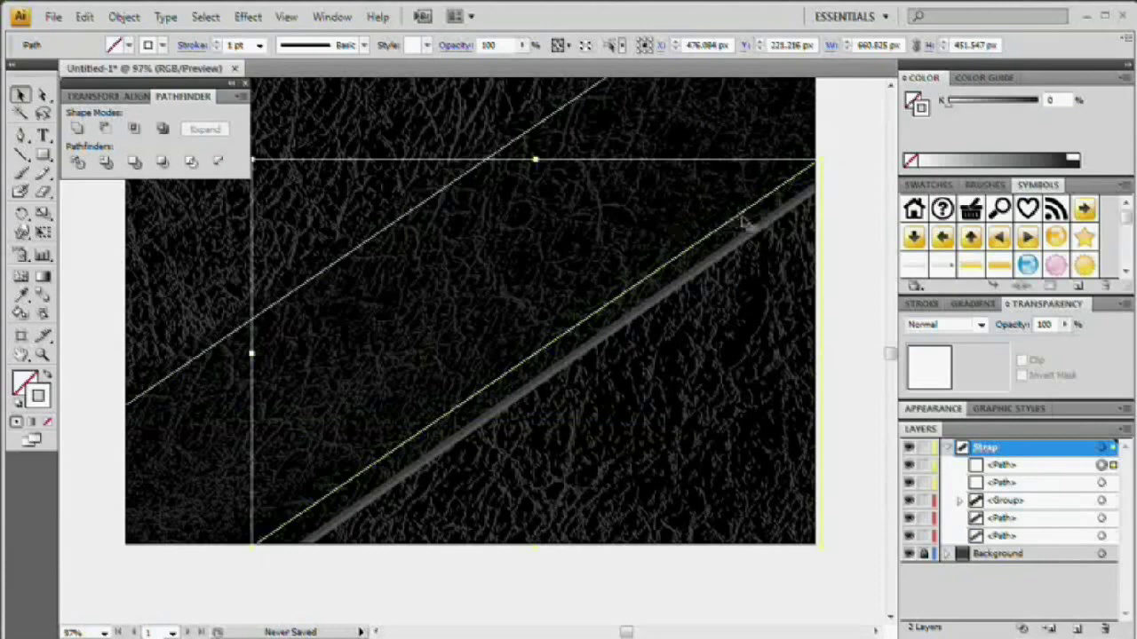
- Move the end anchor points of the lower white line outward so it extends beyond the artboard, parallel to the strap's edge
key("a")
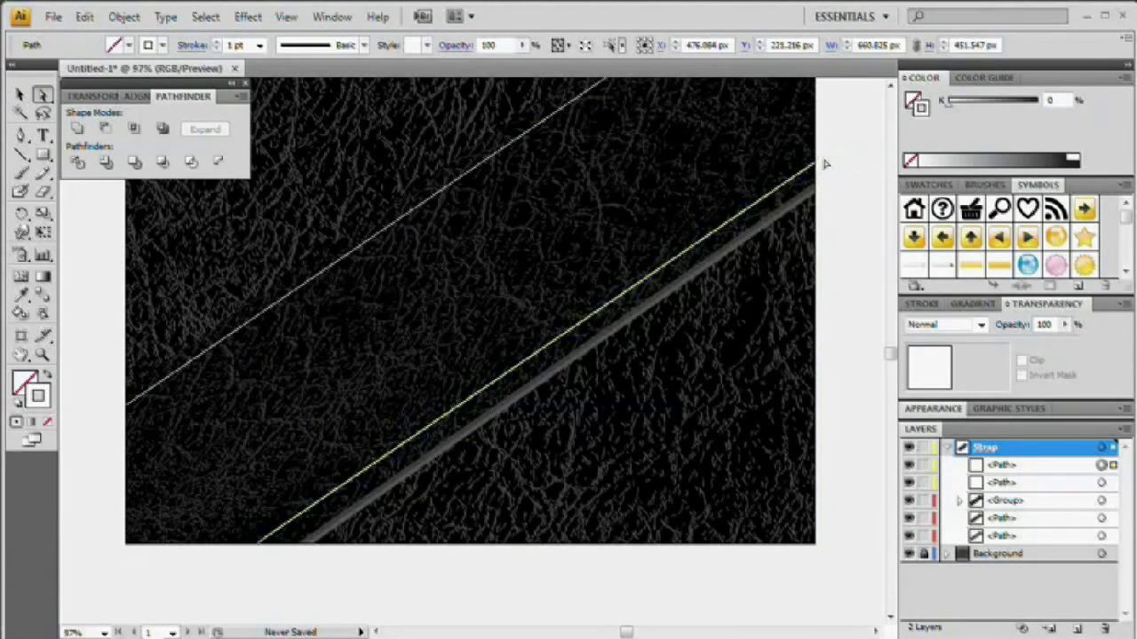
left_click(254, 550)
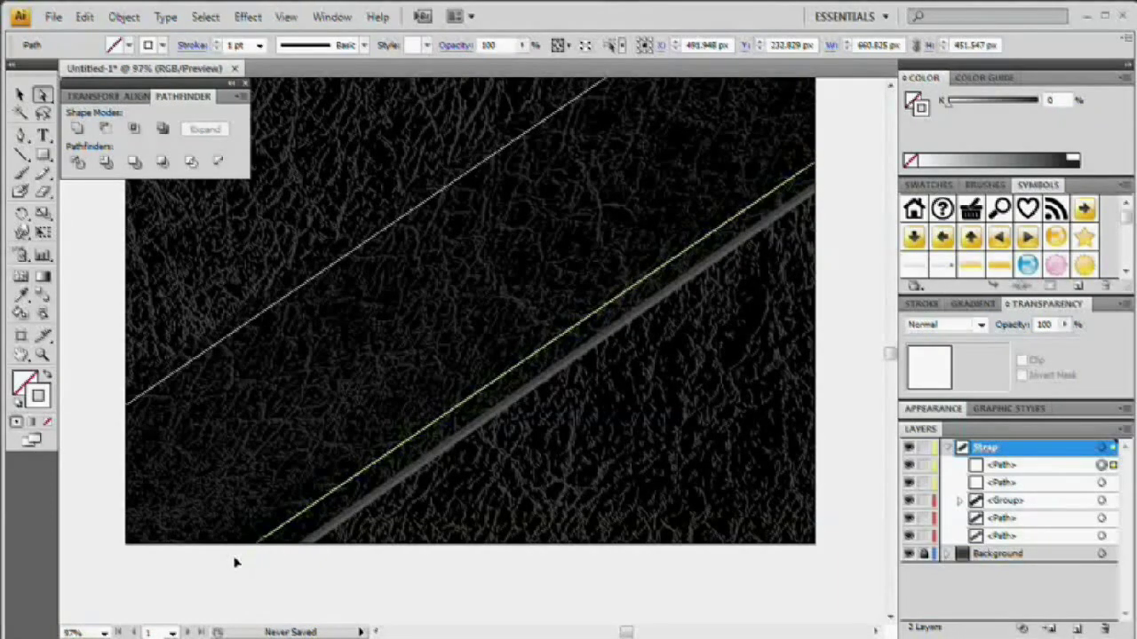
left_click_drag(537, 255, 573, 340)
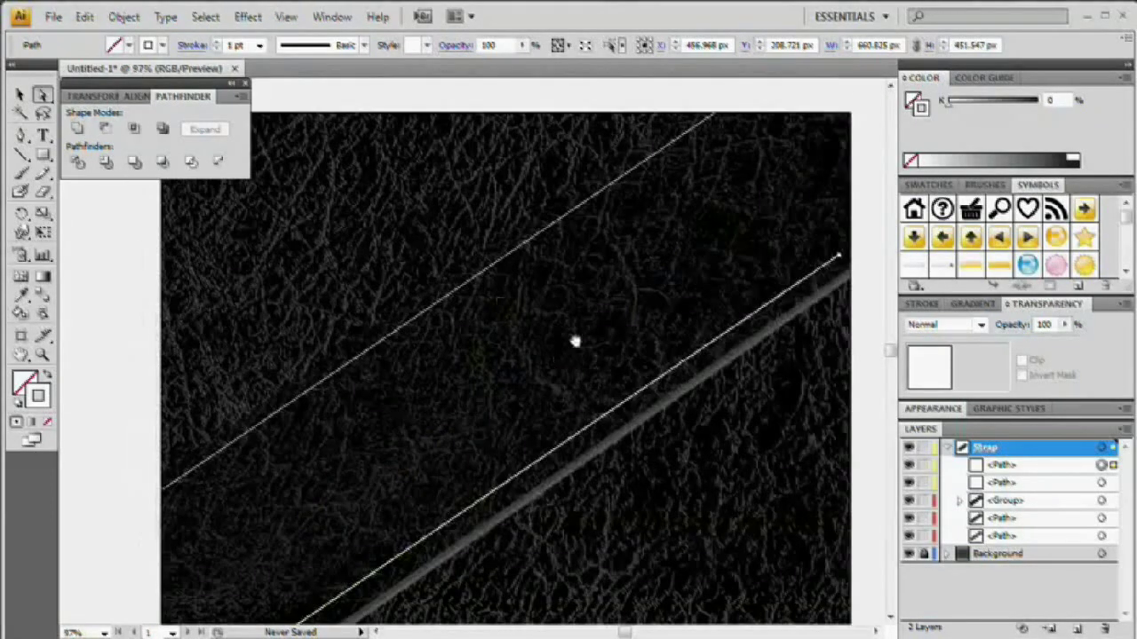
left_click(840, 256)
left_click(844, 256)
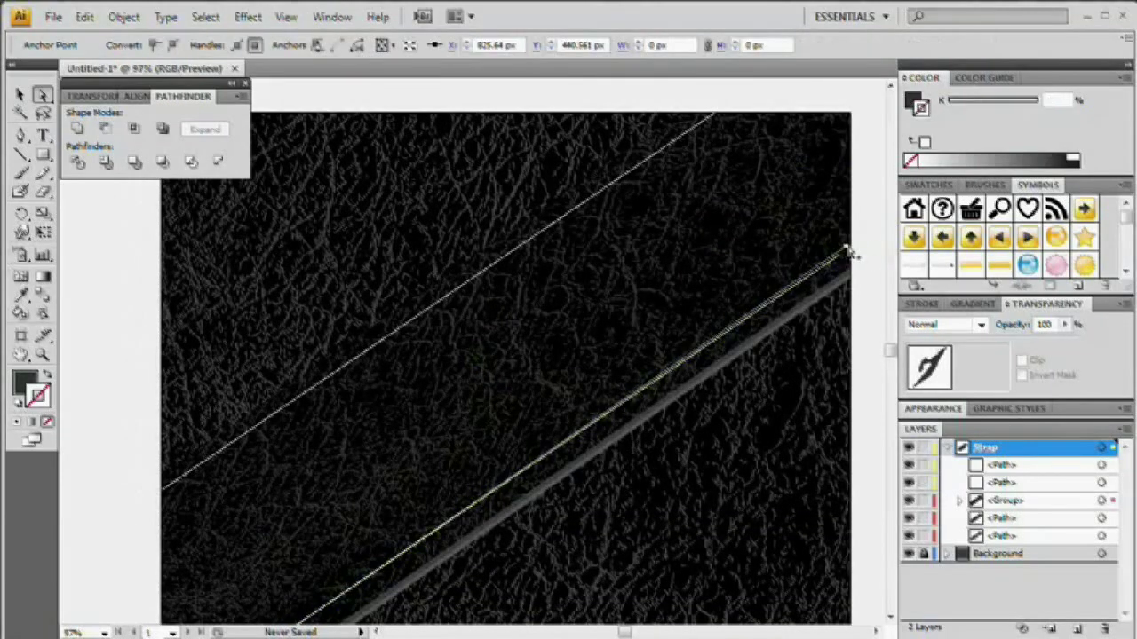
left_click(847, 254)
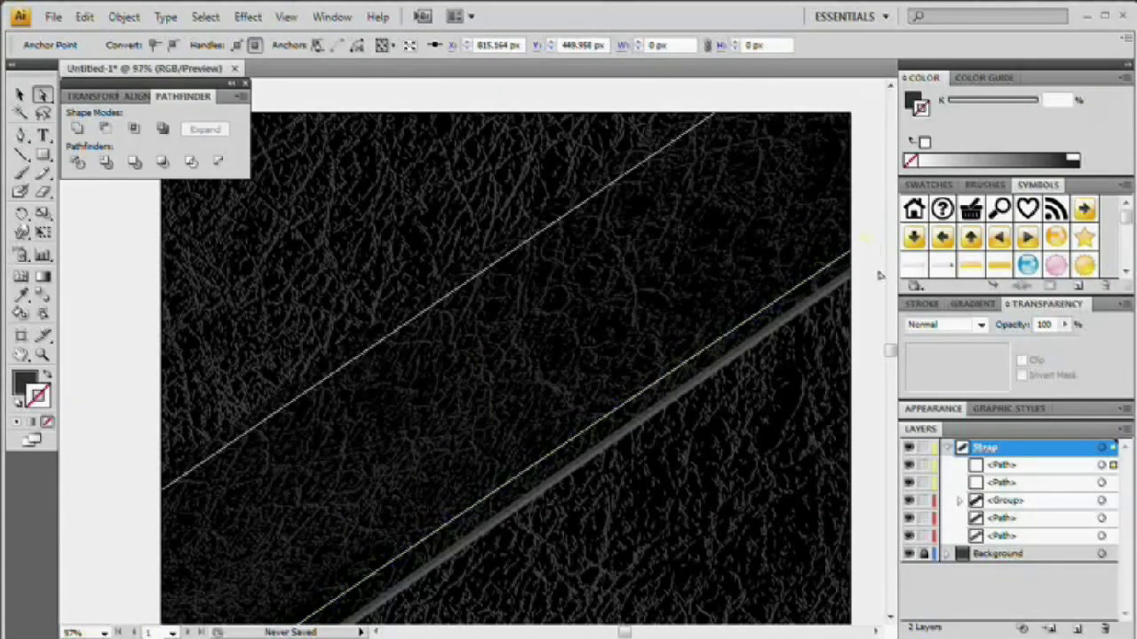
scroll(778, 382, "down", 2)
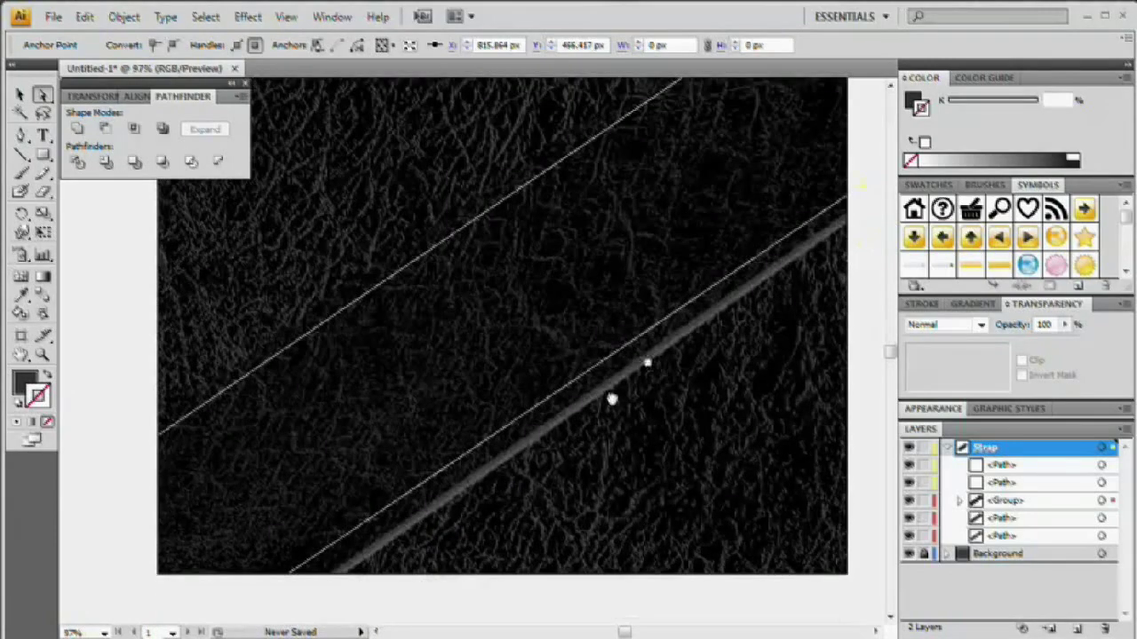
left_click(323, 555)
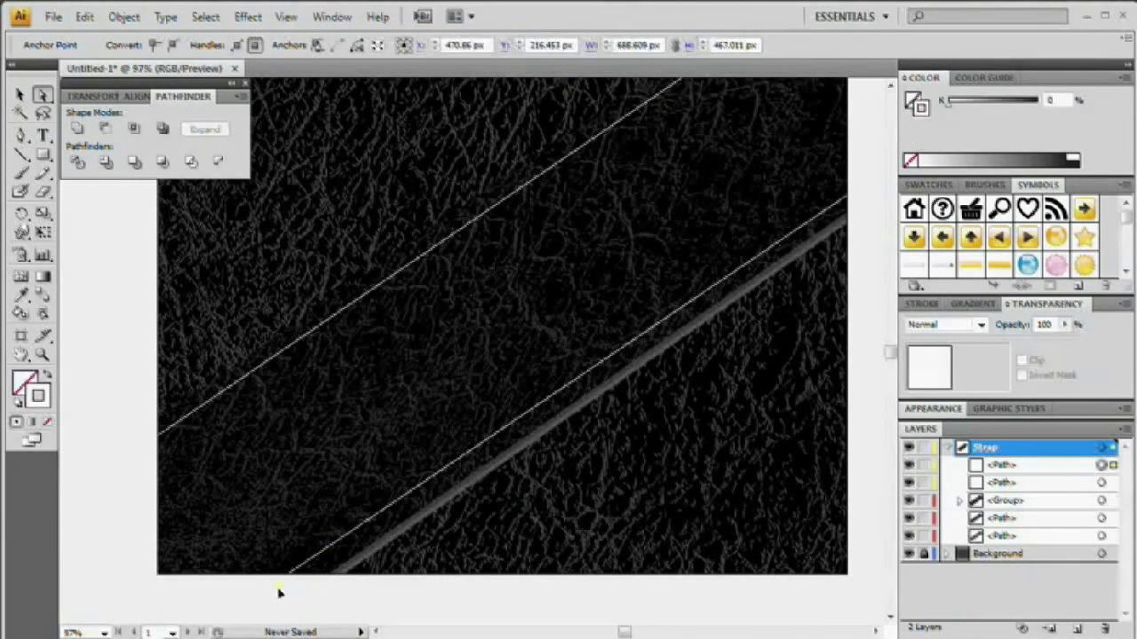
scroll(609, 380, "down", 2)
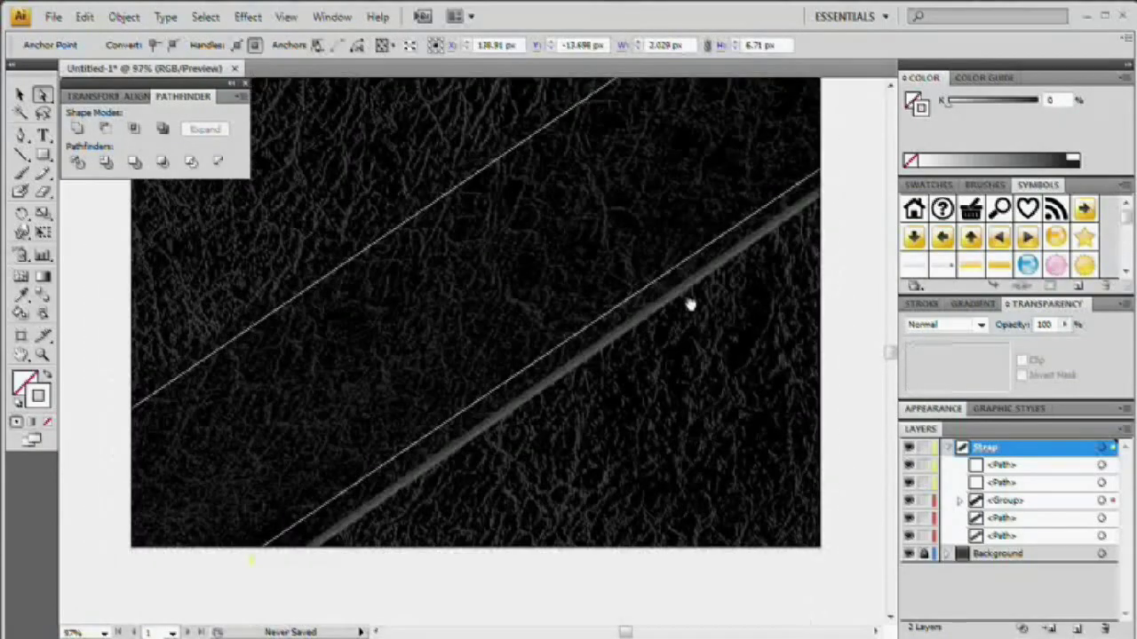
- Lock the strap's existing group and two paths beneath the white lines, and clear the selection
left_click_drag(690, 305, 652, 309)
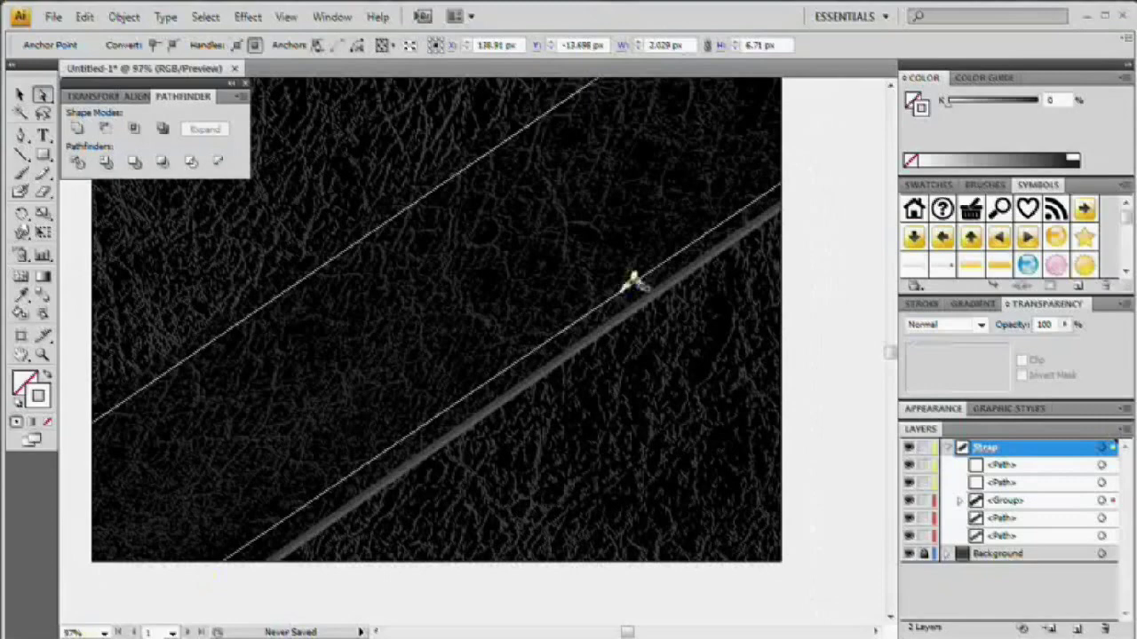
left_click(633, 282)
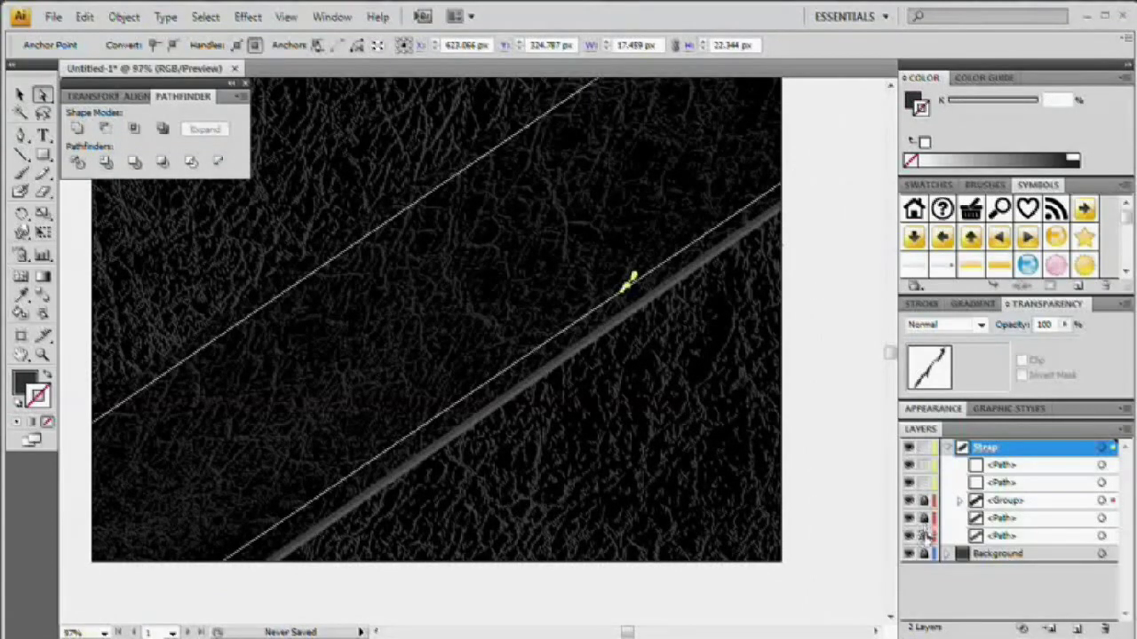
left_click(716, 393)
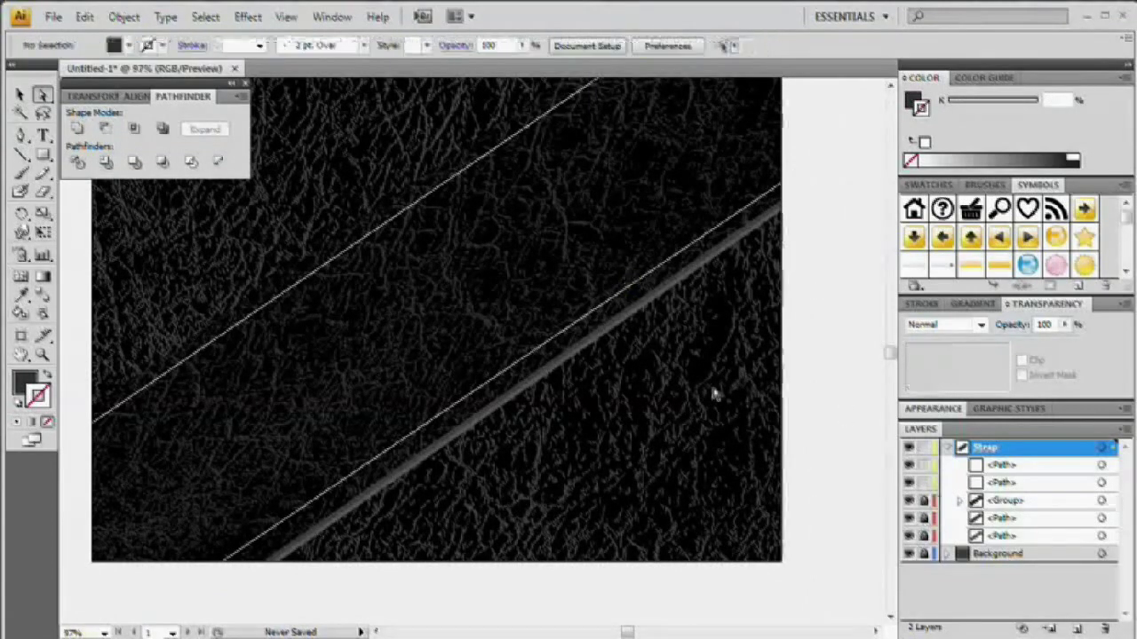
- Move the upper end anchor of the lower white line slightly outward beyond the artboard, keeping the line parallel to the strap's edge, and deselect it
left_click(784, 188)
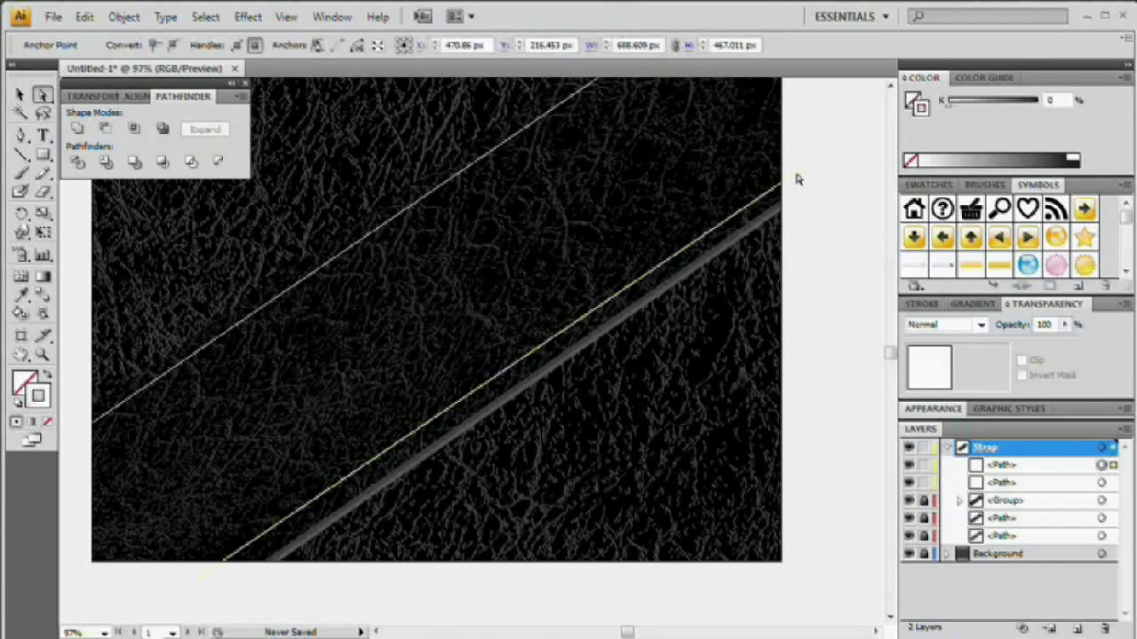
left_click(795, 178)
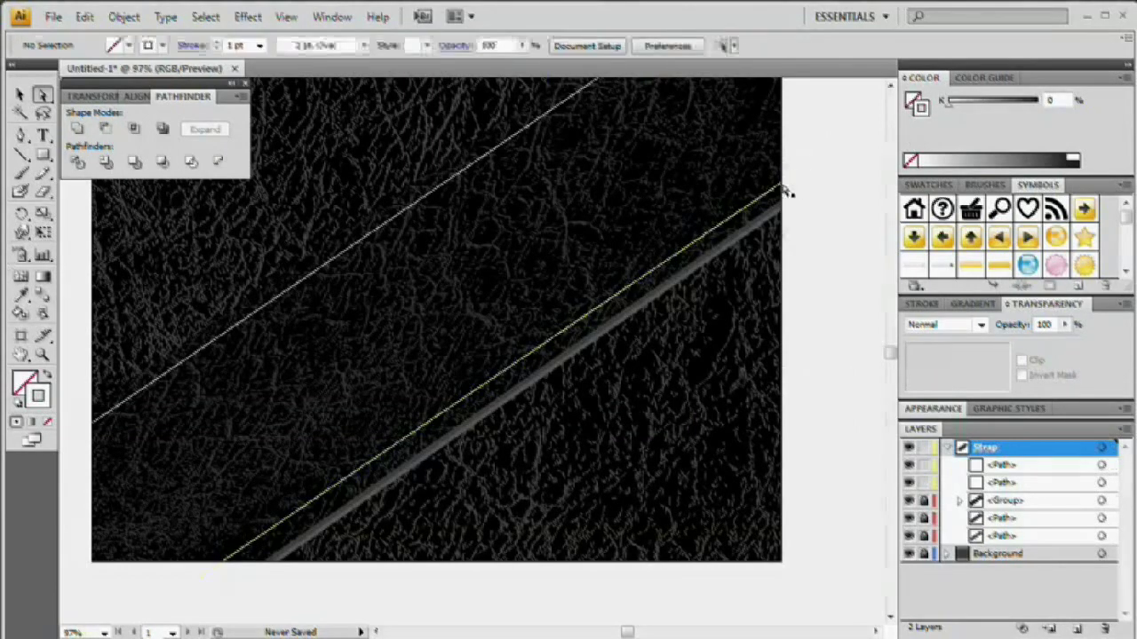
left_click(785, 190)
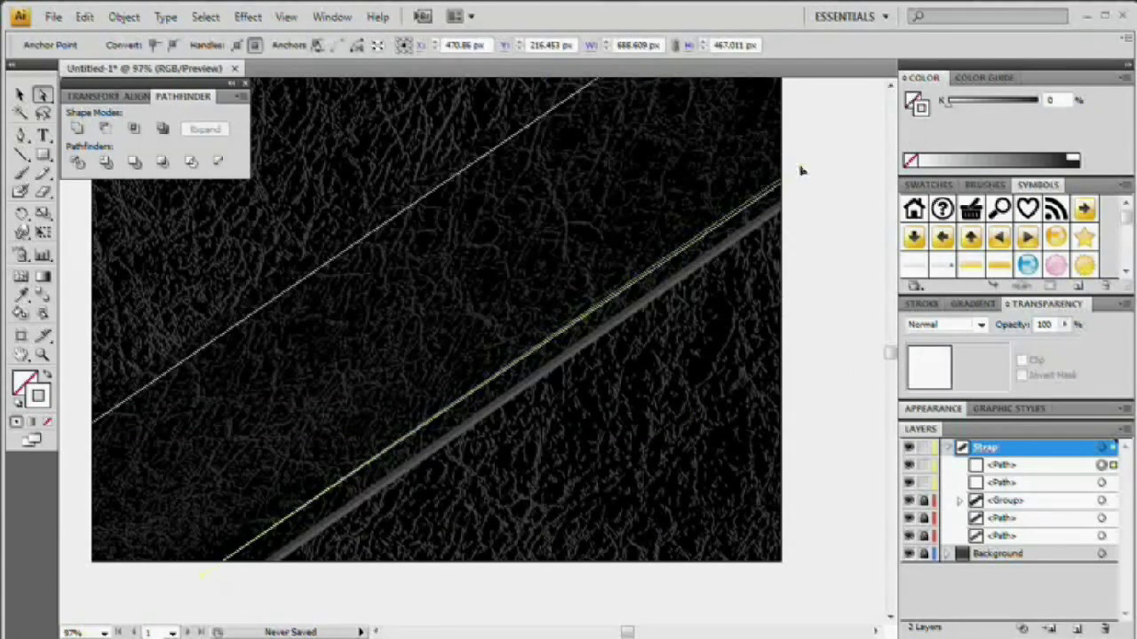
left_click(800, 170)
scroll(727, 295, "up", 1)
left_click_drag(726, 295, 761, 269)
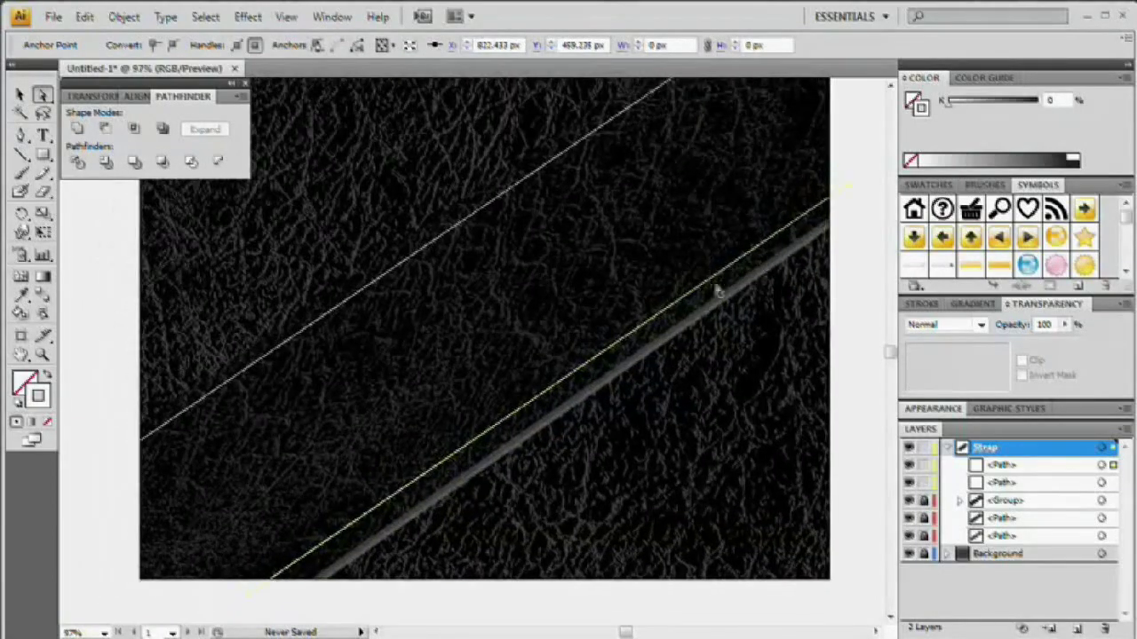
scroll(710, 288, "up", 1)
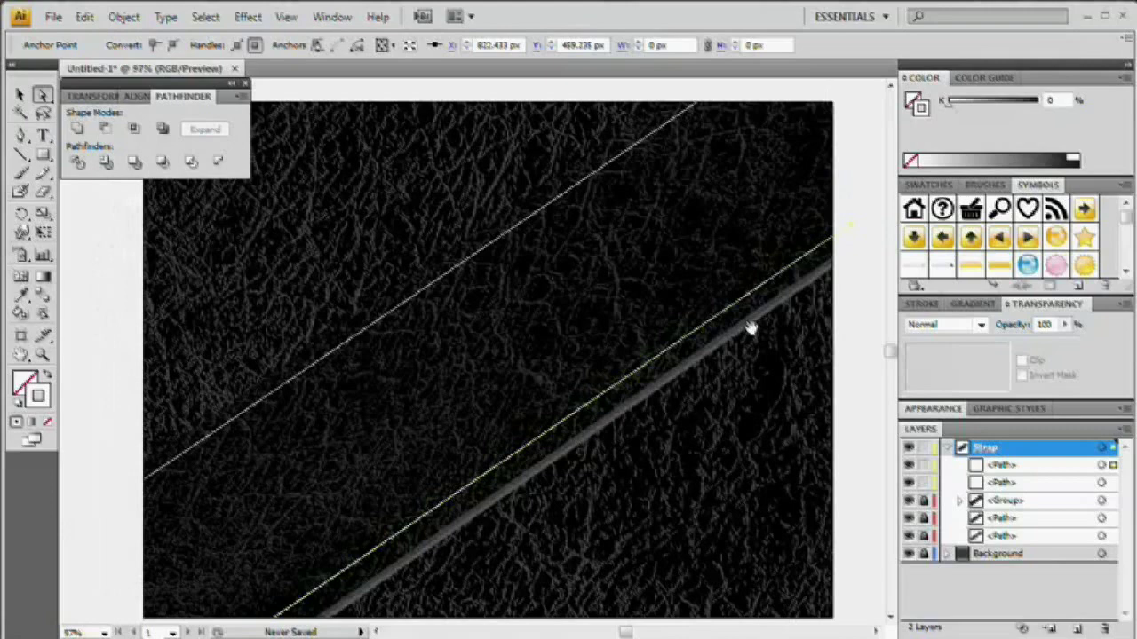
left_click(755, 226)
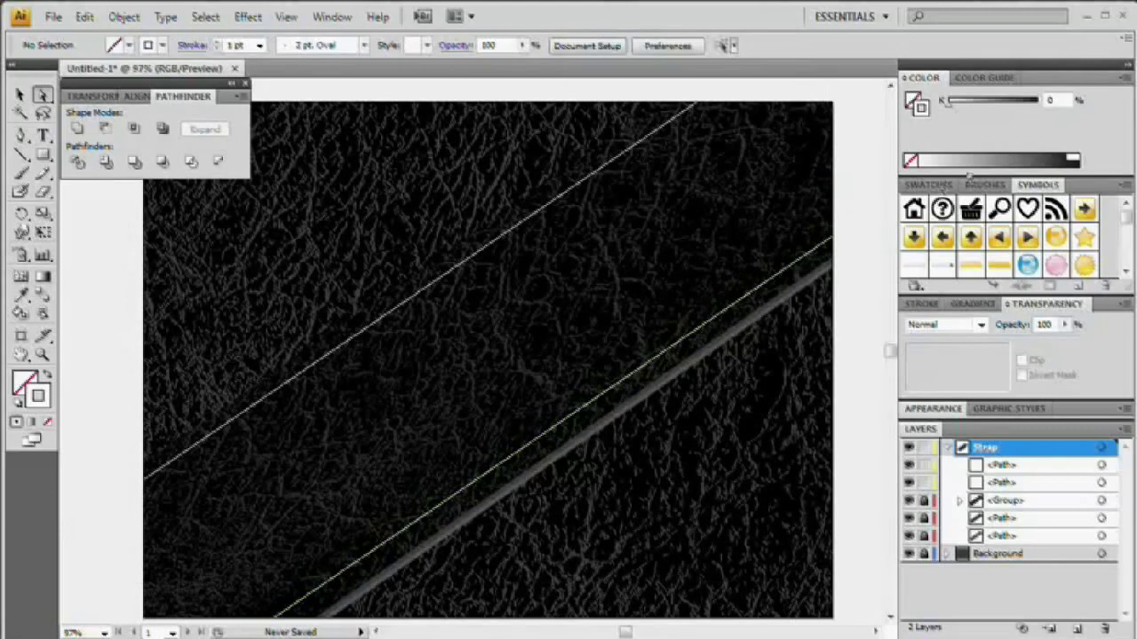
- Float the Brushes panel over the canvas, open the Borders_Dashed brush library, and move the library aside to uncover both white lines
left_click(981, 187)
mouse_move(981, 195)
left_mouse_down()
mouse_move(1001, 190)
mouse_move(507, 294)
mouse_move(299, 97)
left_mouse_up()
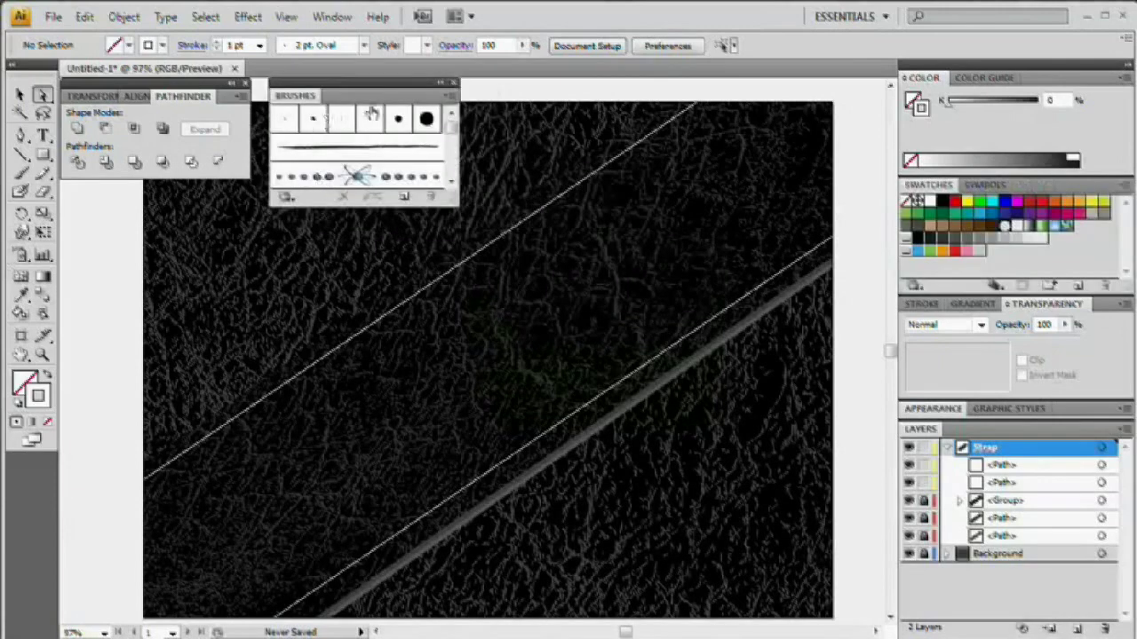
left_click(450, 100)
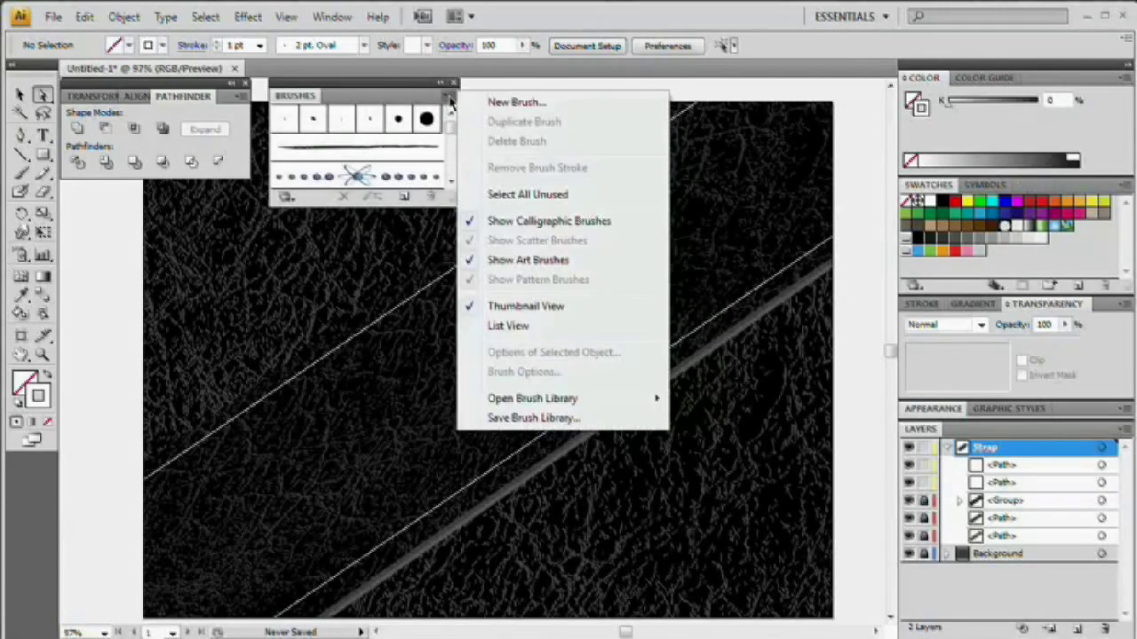
mouse_move(587, 400)
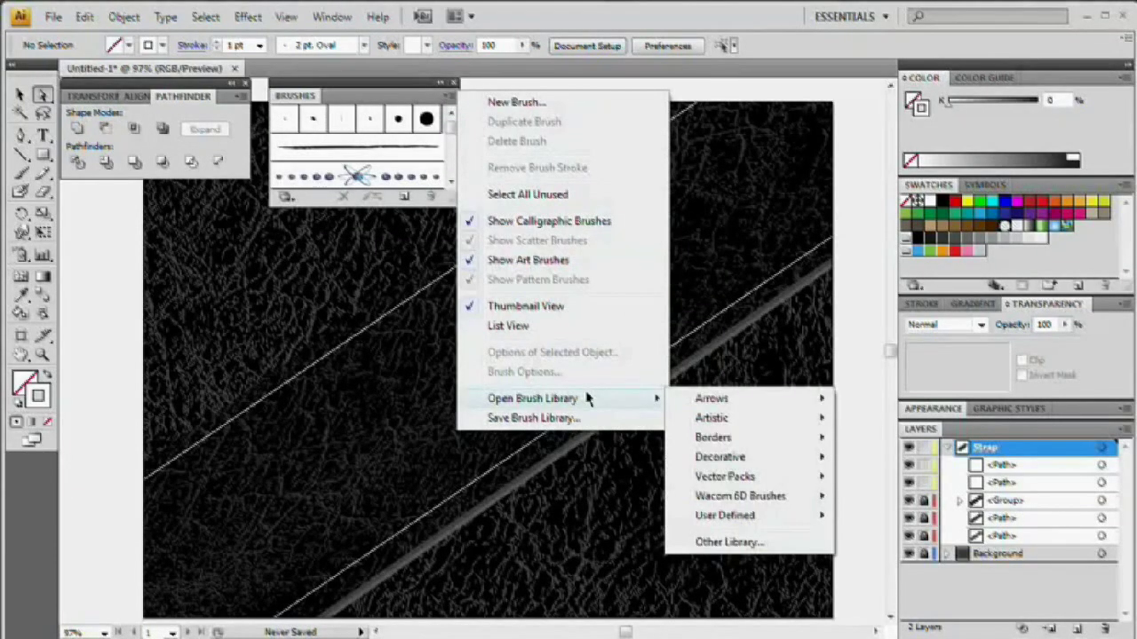
mouse_move(739, 440)
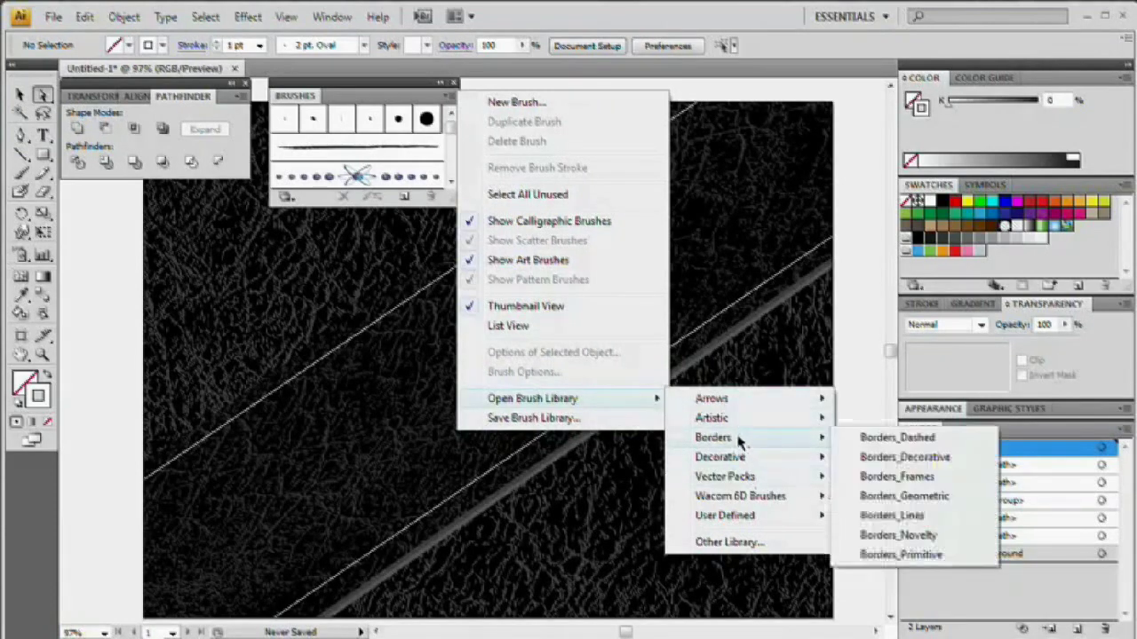
left_click(932, 438)
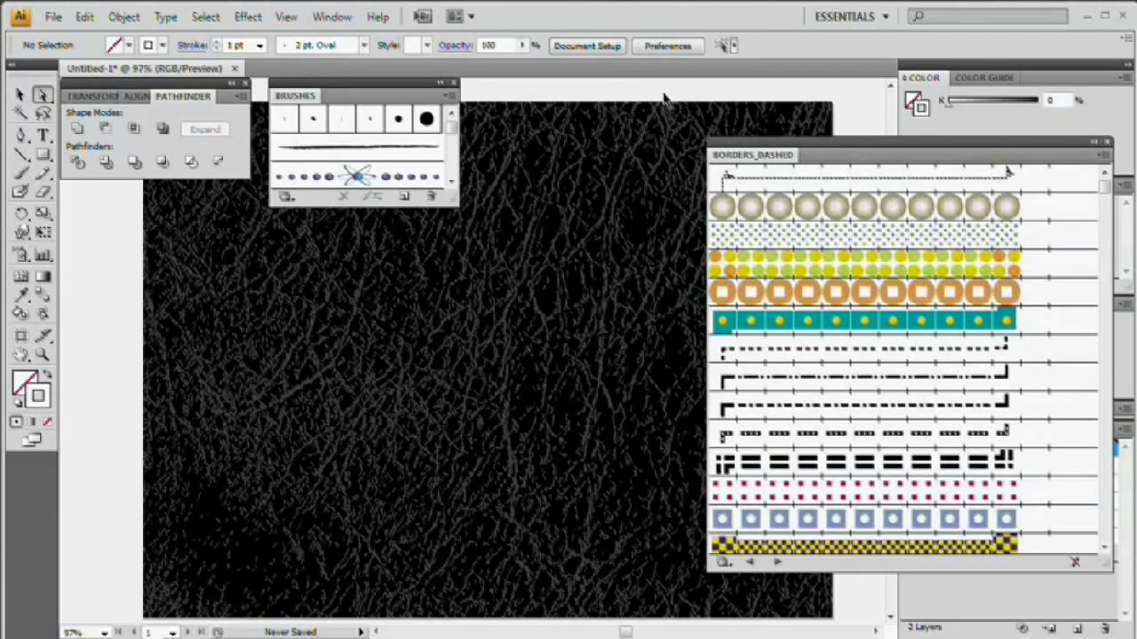
left_click_drag(847, 157, 768, 507)
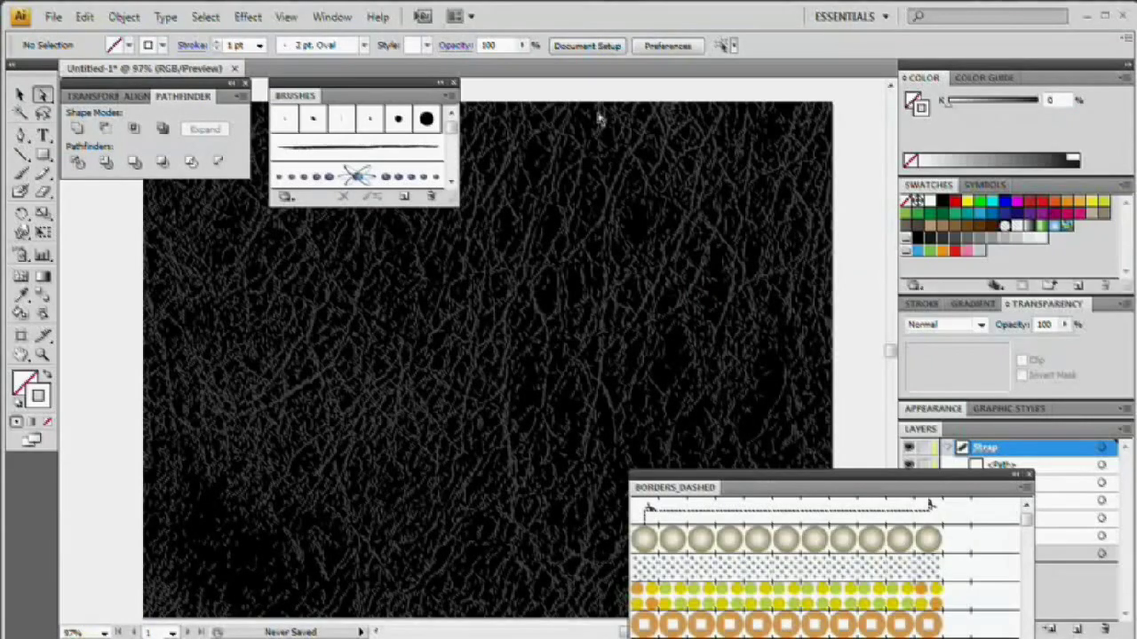
left_click_drag(769, 484, 609, 135)
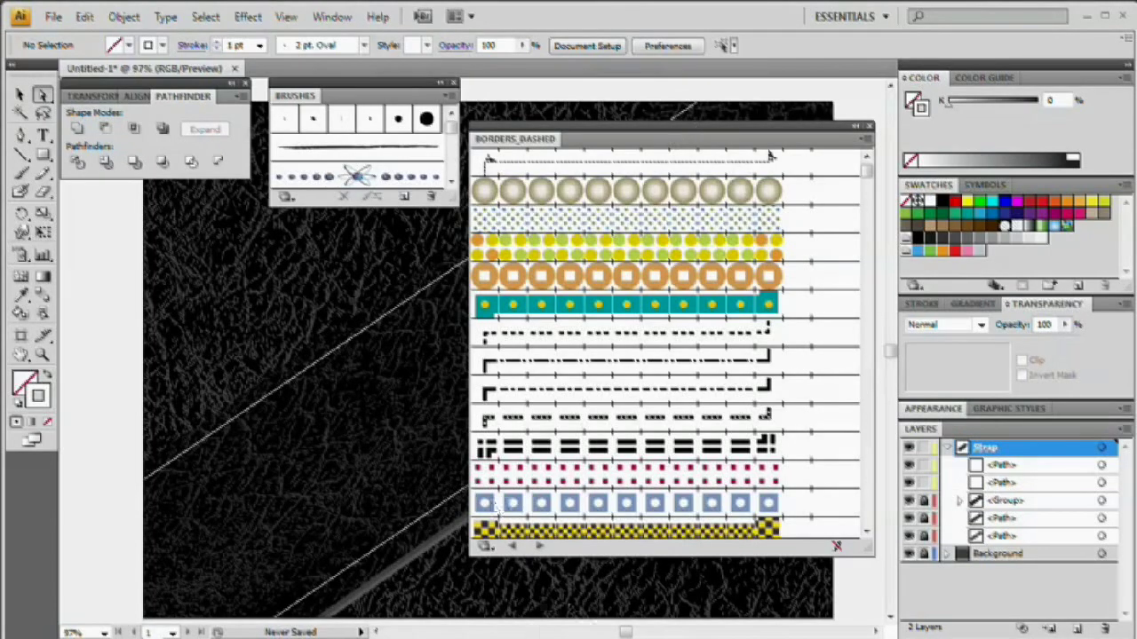
left_click_drag(566, 133, 313, 462)
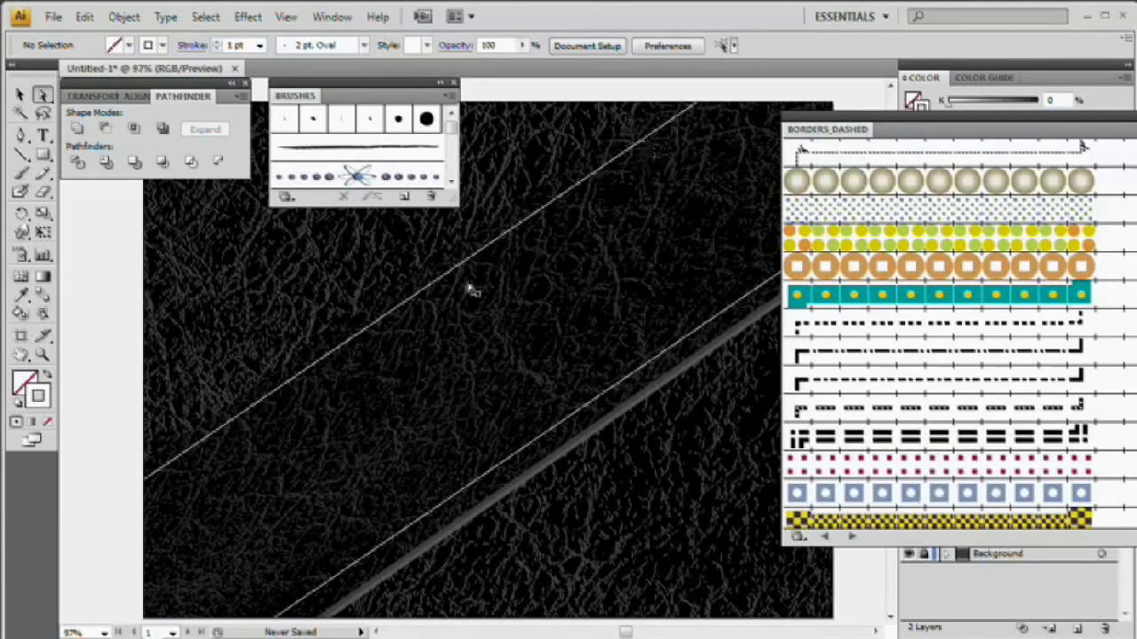
- Apply the plain black short-dash border brush, listed just below the teal squares pattern, to both white diagonal lines
left_click(19, 96)
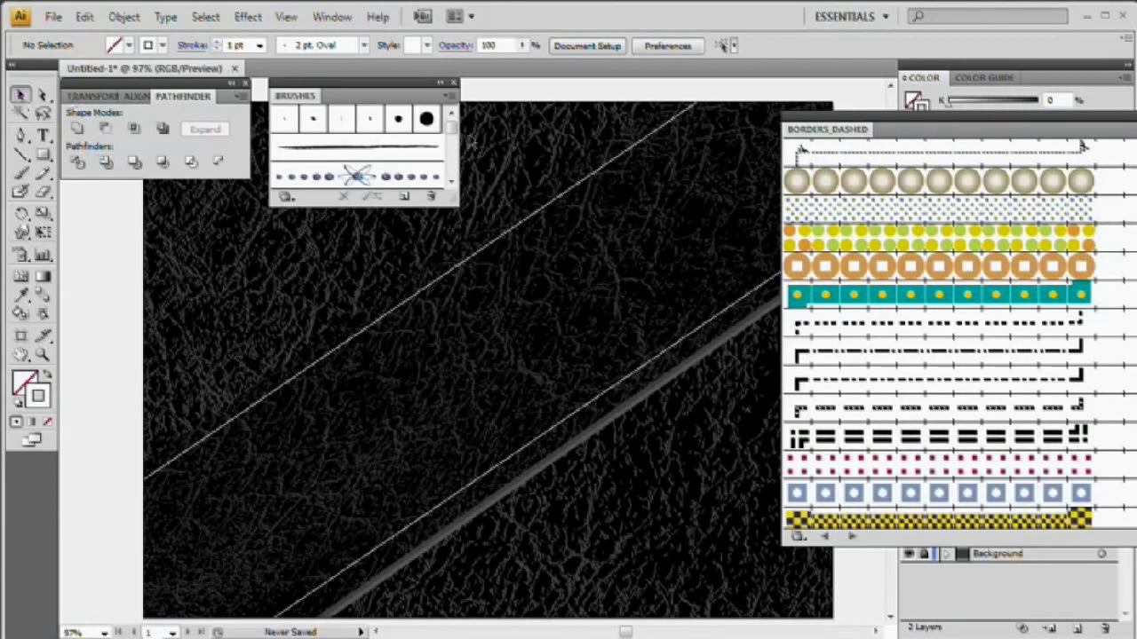
left_click(512, 231)
left_click(512, 231)
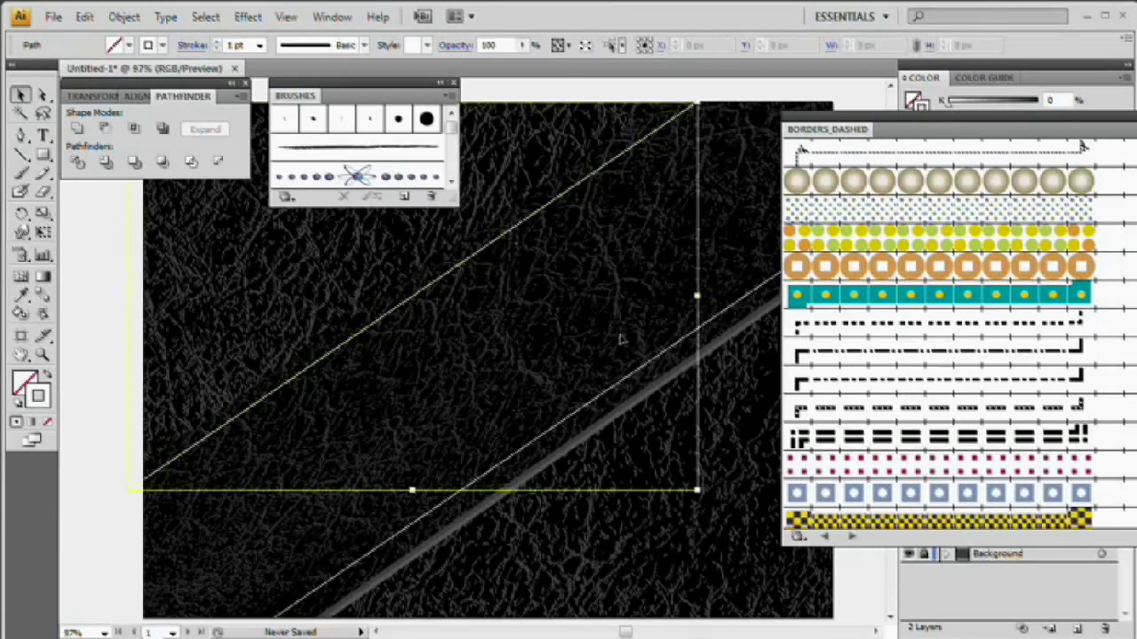
left_click(641, 375, "shift")
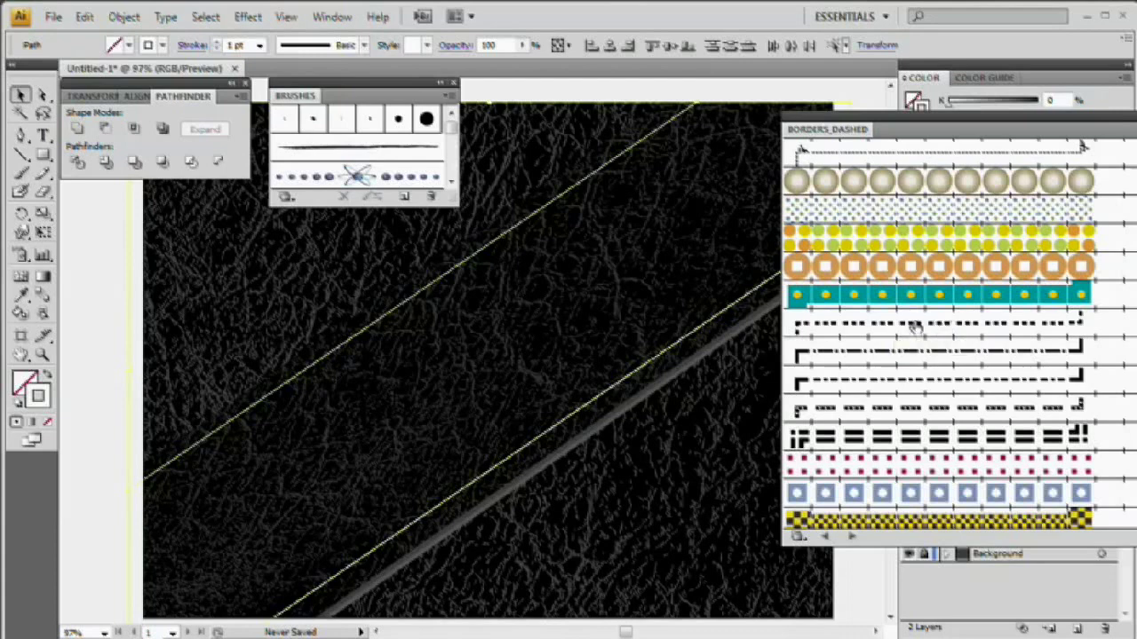
left_click(915, 327)
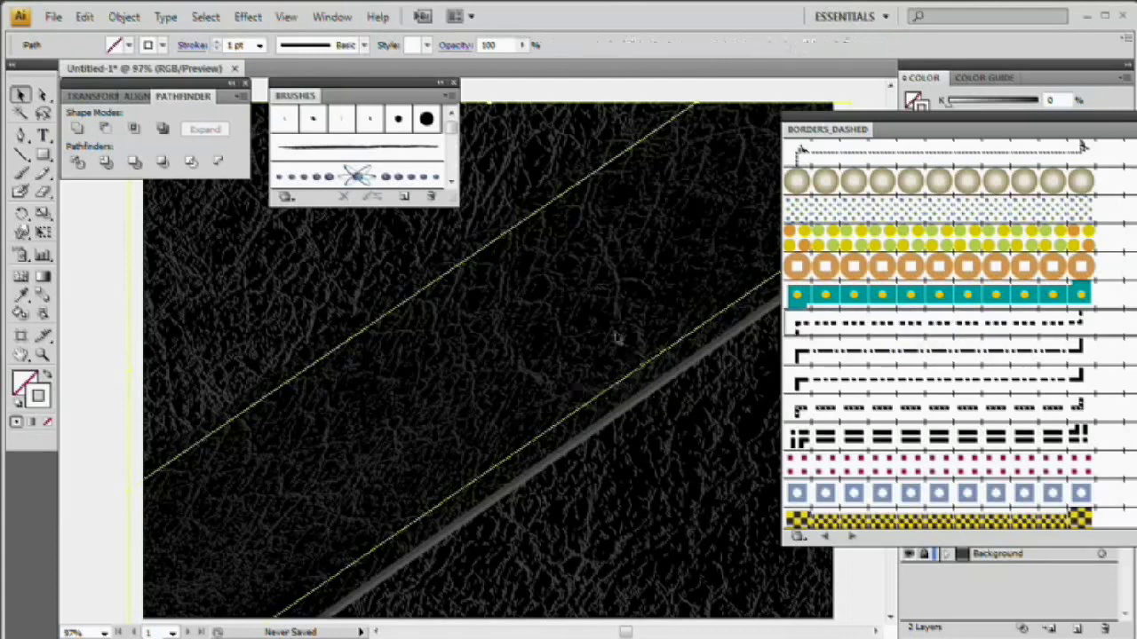
left_click(942, 323)
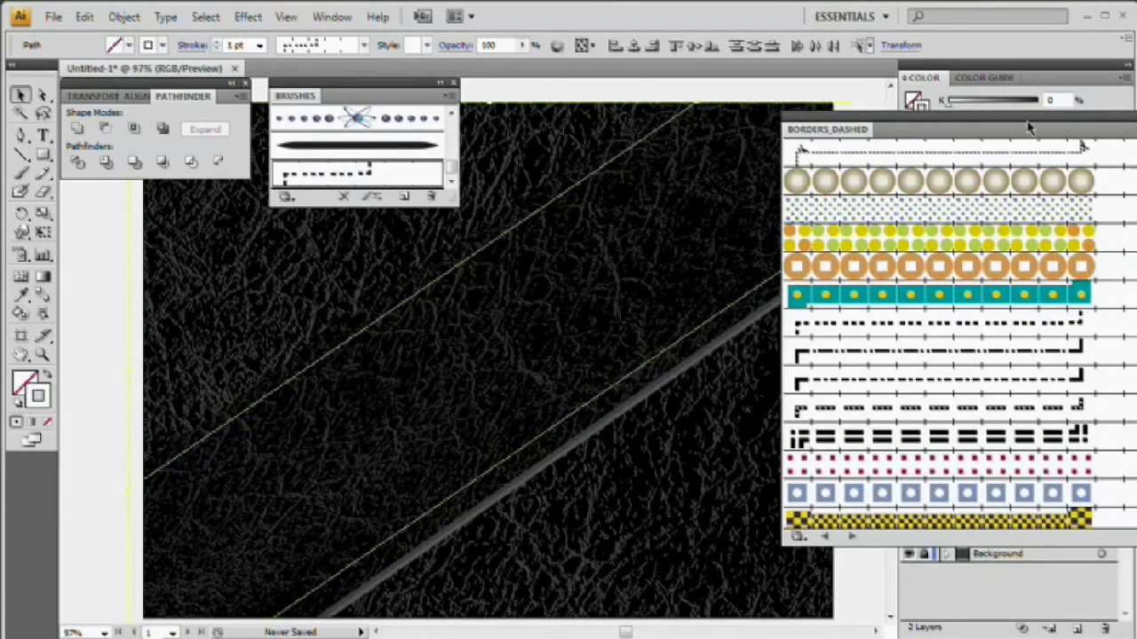
- Close the Borders_Dashed library, dock the Brushes panel back beside Symbols, and deselect the lines
left_click_drag(964, 128, 1004, 135)
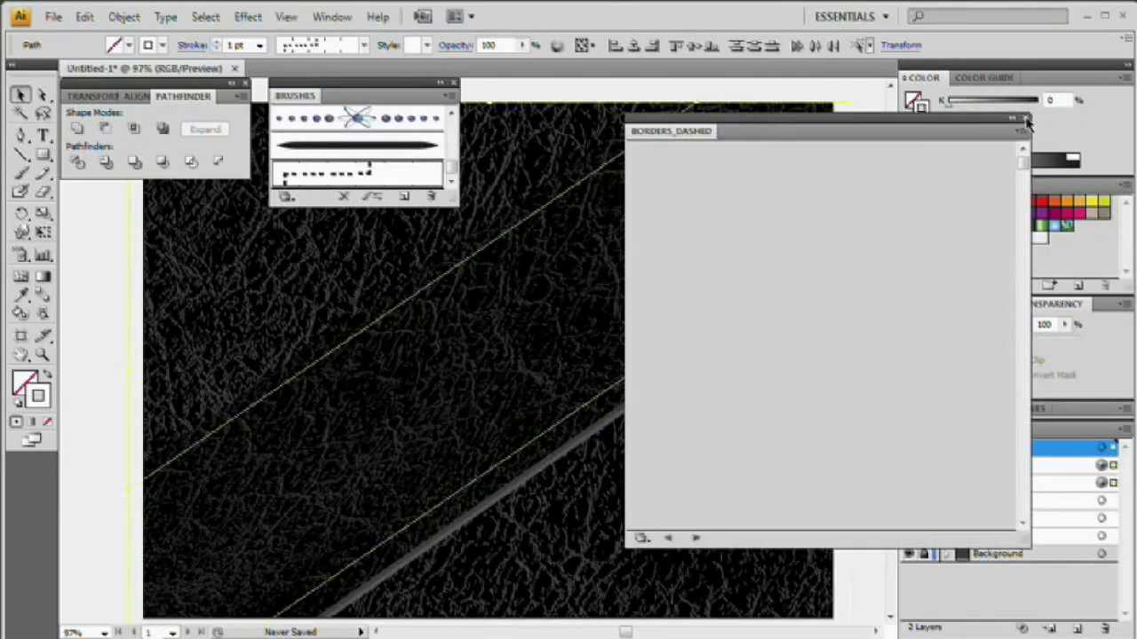
left_click(1025, 120)
mouse_move(290, 102)
left_mouse_down()
mouse_move(432, 133)
mouse_move(1015, 183)
mouse_move(1029, 196)
left_mouse_up()
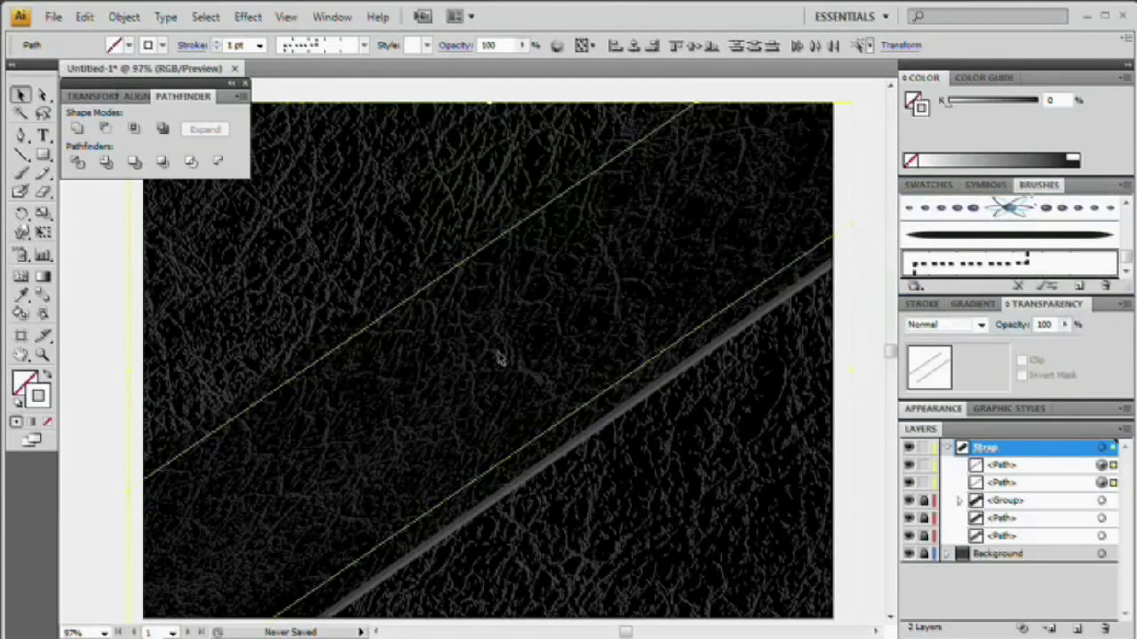
left_click(502, 382)
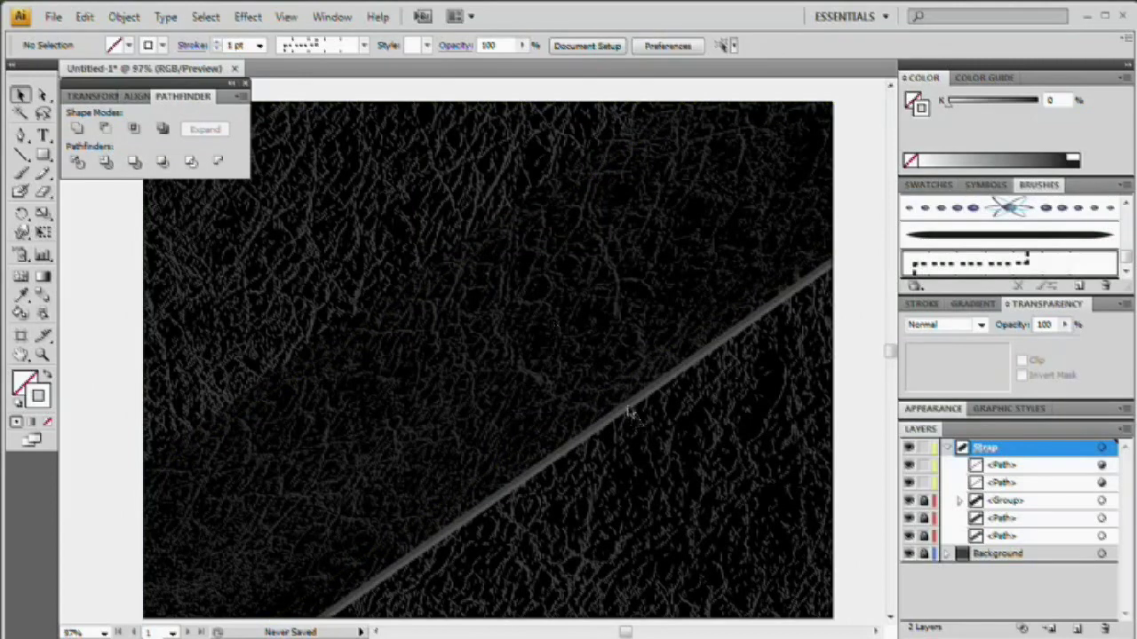
- Expand the appearance of both dashed diagonal lines into editable shapes
left_click(1101, 484)
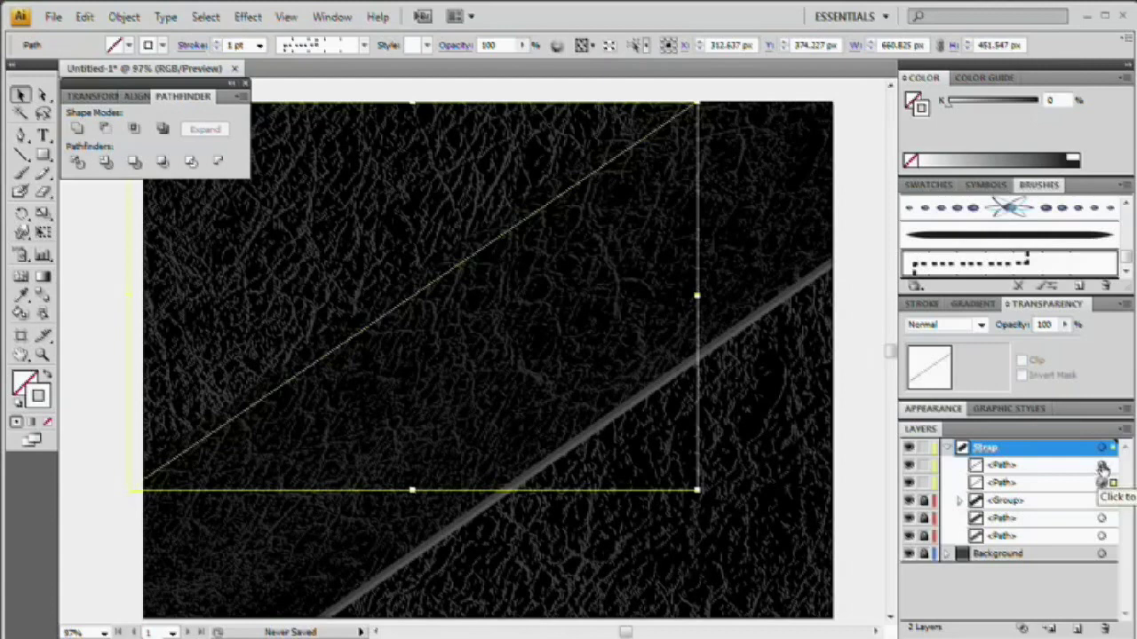
left_click(1101, 465, "shift")
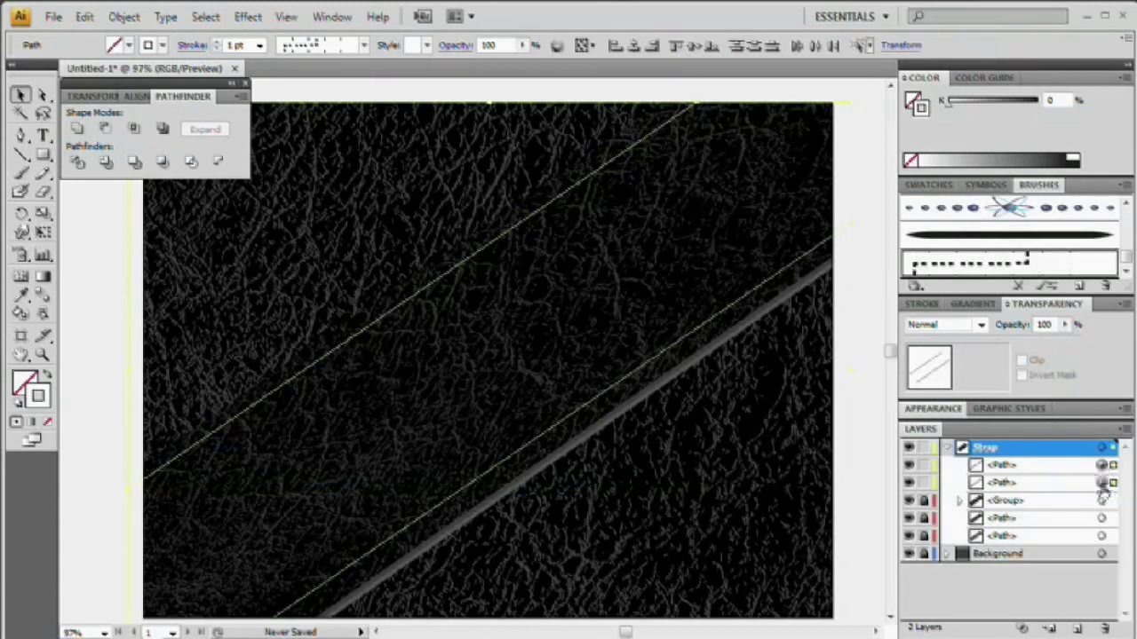
left_click(124, 16)
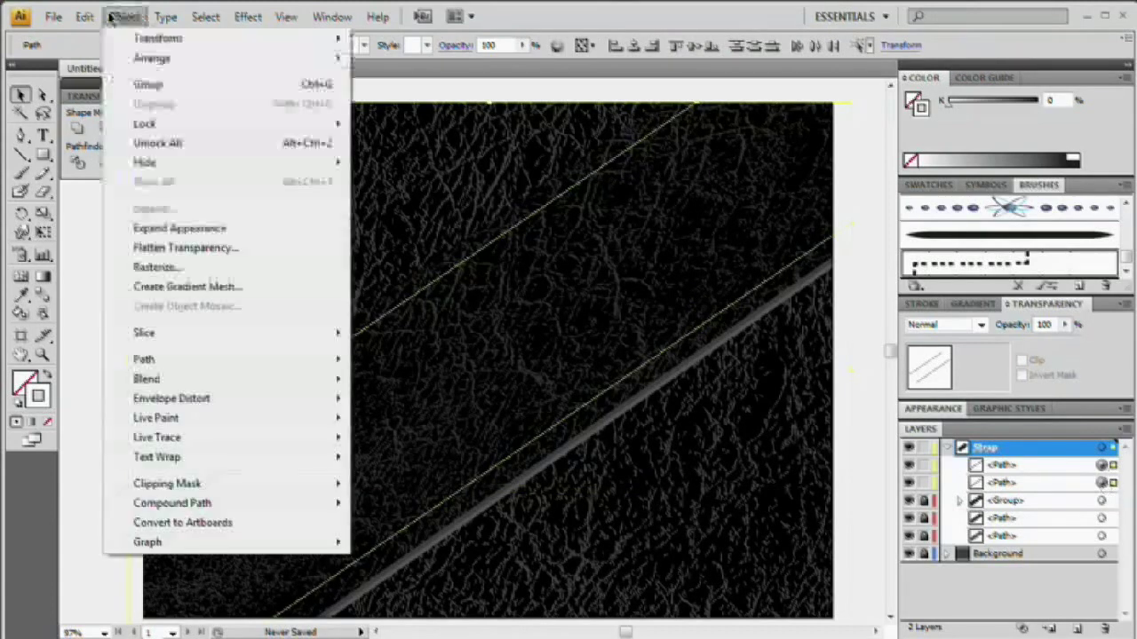
left_click(196, 229)
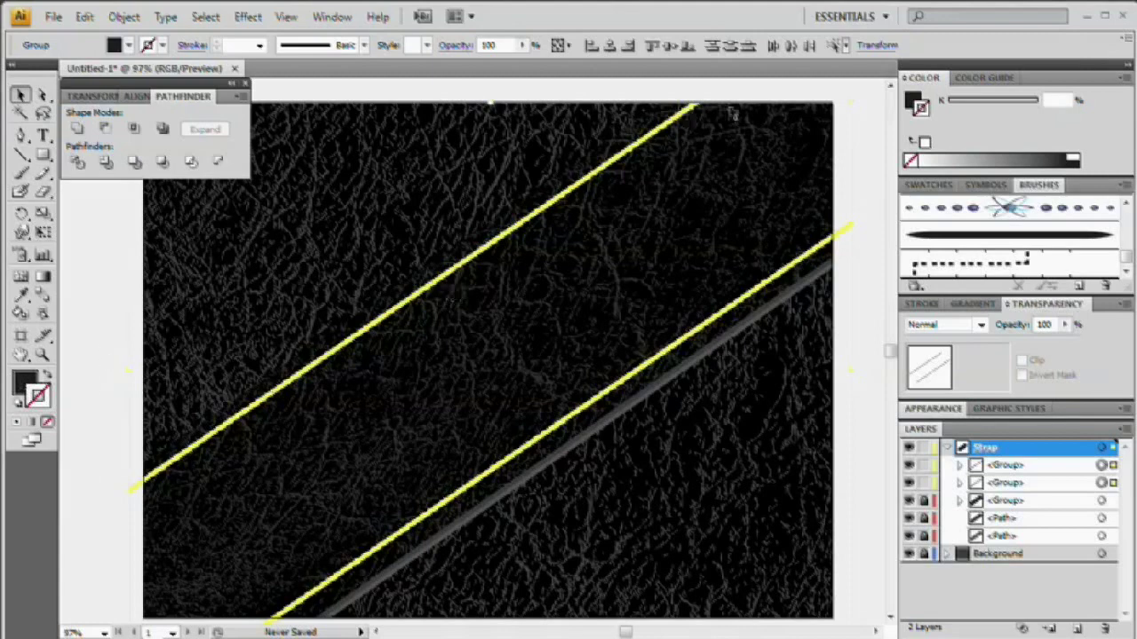
- Fill the expanded stitch dashes with white (RGB 255, 255, 255) and deselect them
left_click(25, 382)
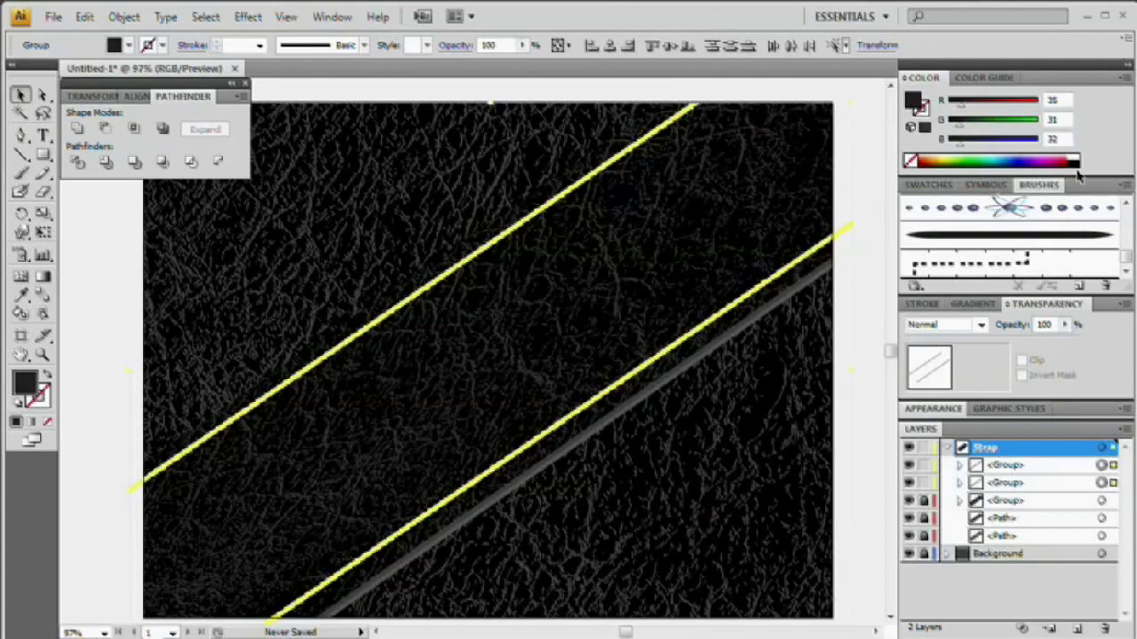
left_click(1076, 158)
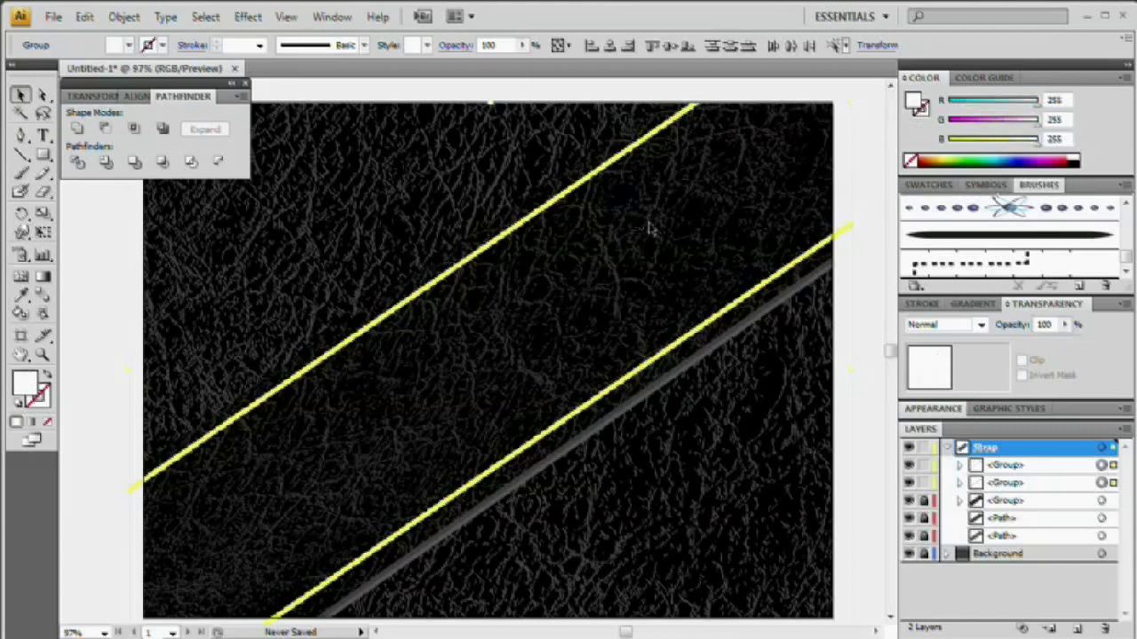
left_click(91, 368)
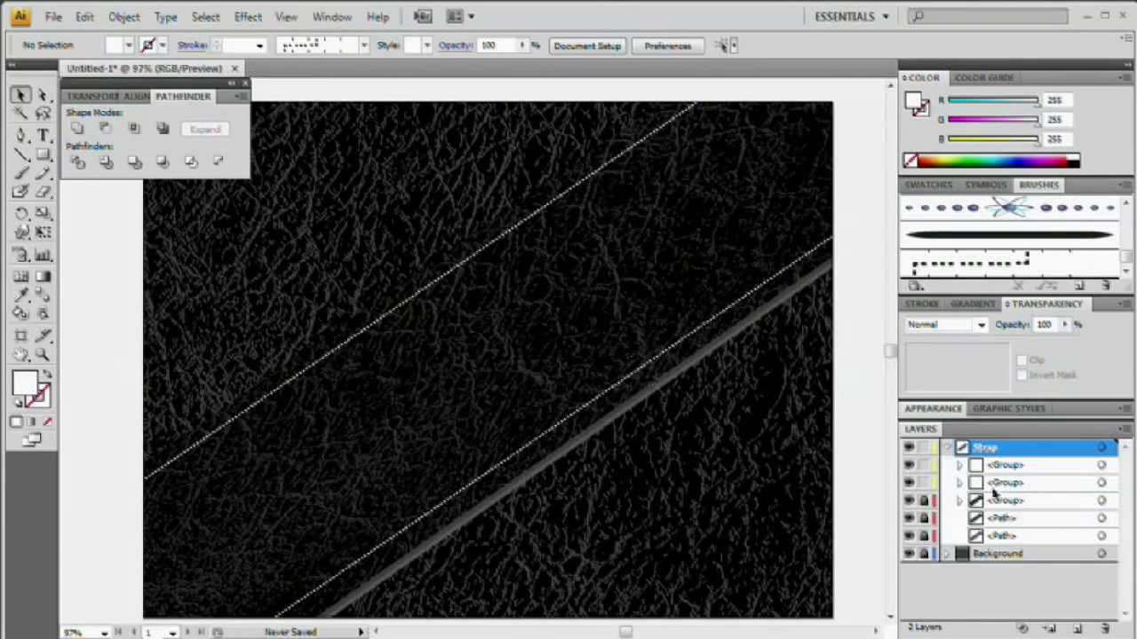
- Group the upper and lower white stitch lines together
left_click(608, 397)
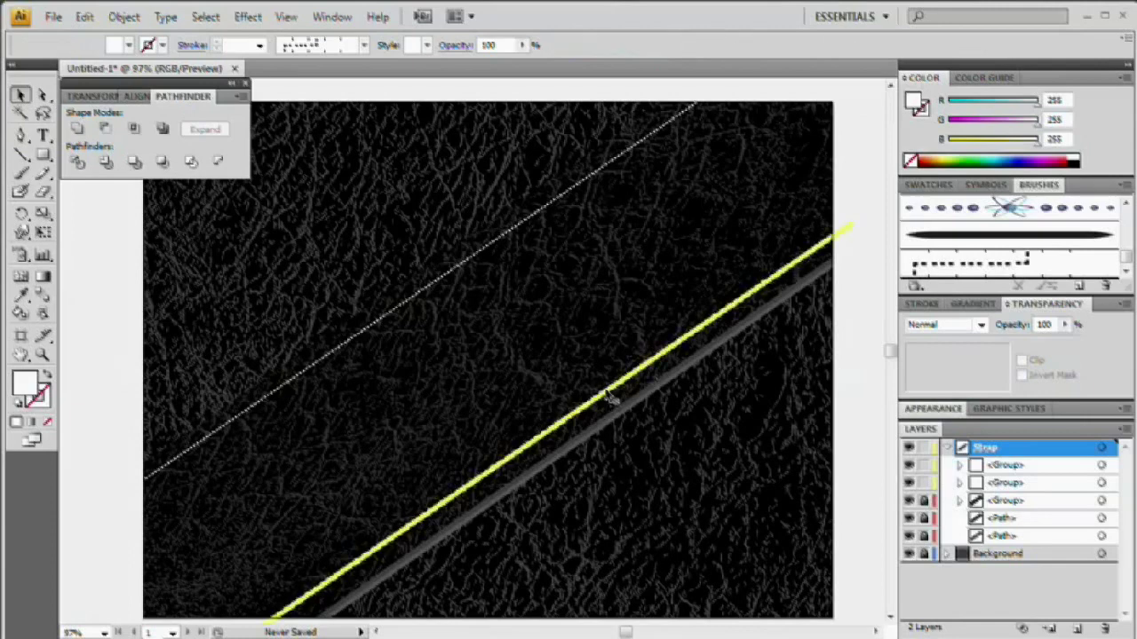
left_click(482, 256, "shift")
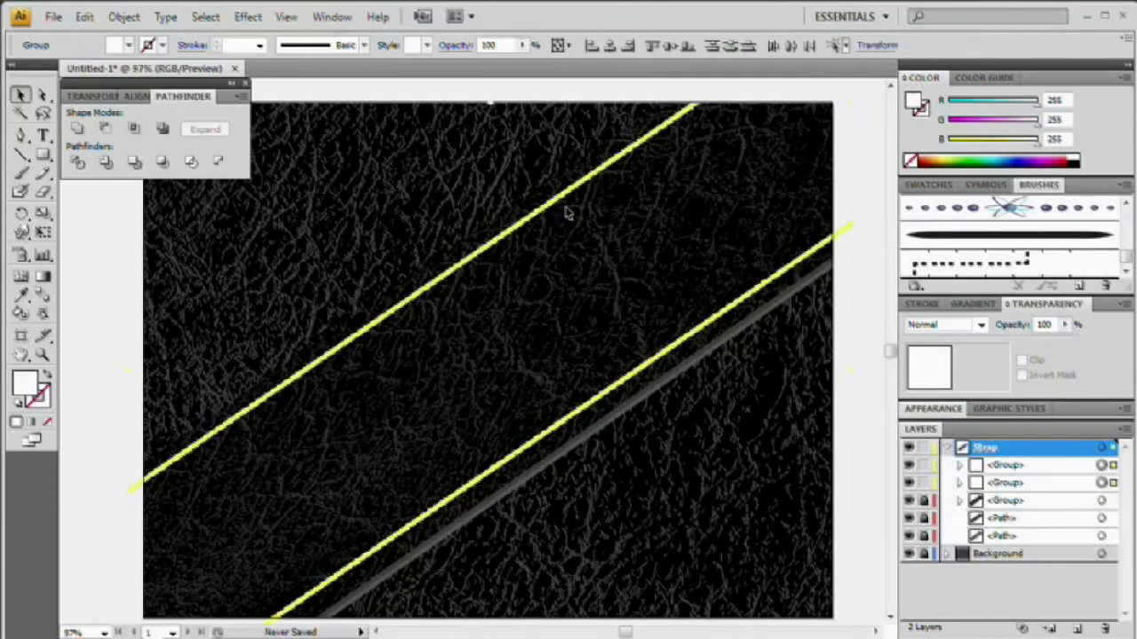
key("ctrl+g")
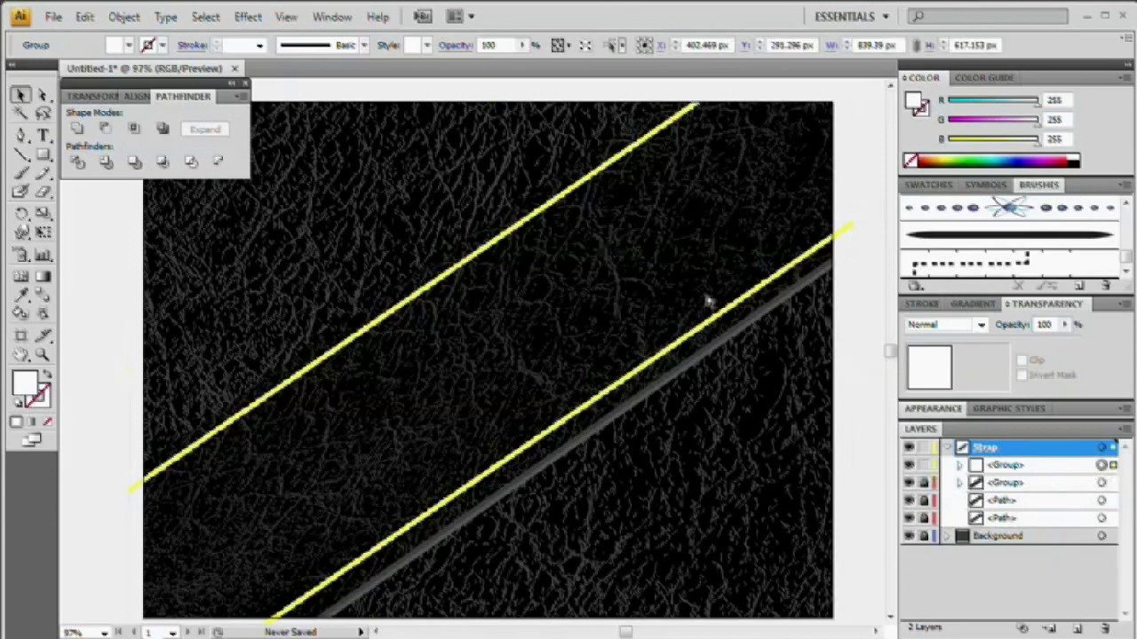
- Set the opacity of the white stitching group to 75% and deselect it
left_click(1048, 324)
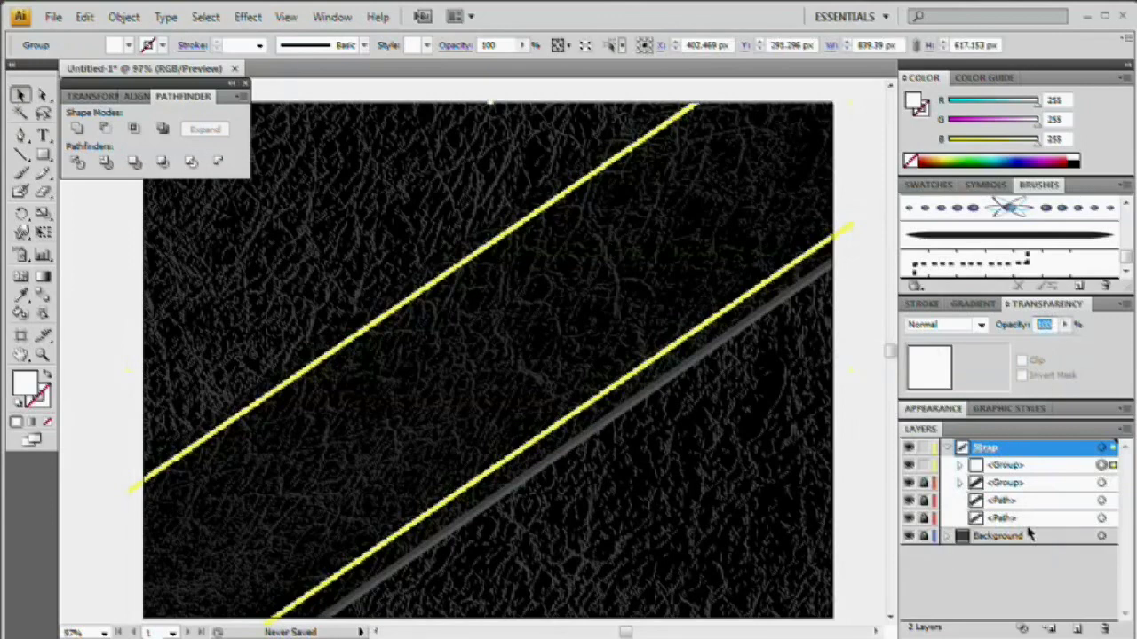
type("75")
key("Return")
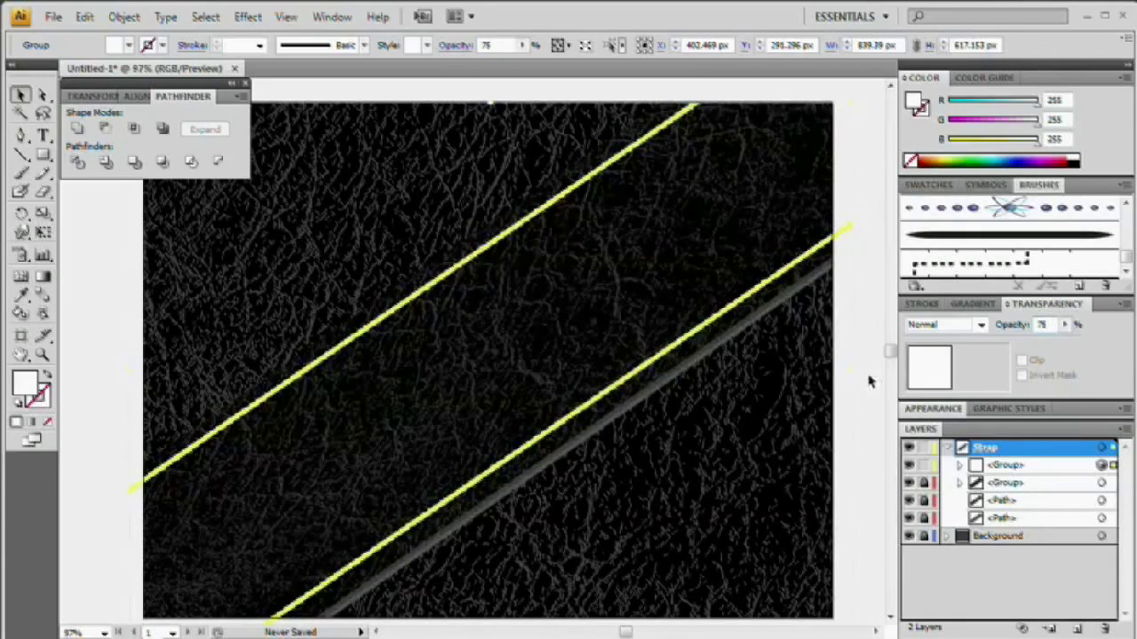
left_click(533, 221)
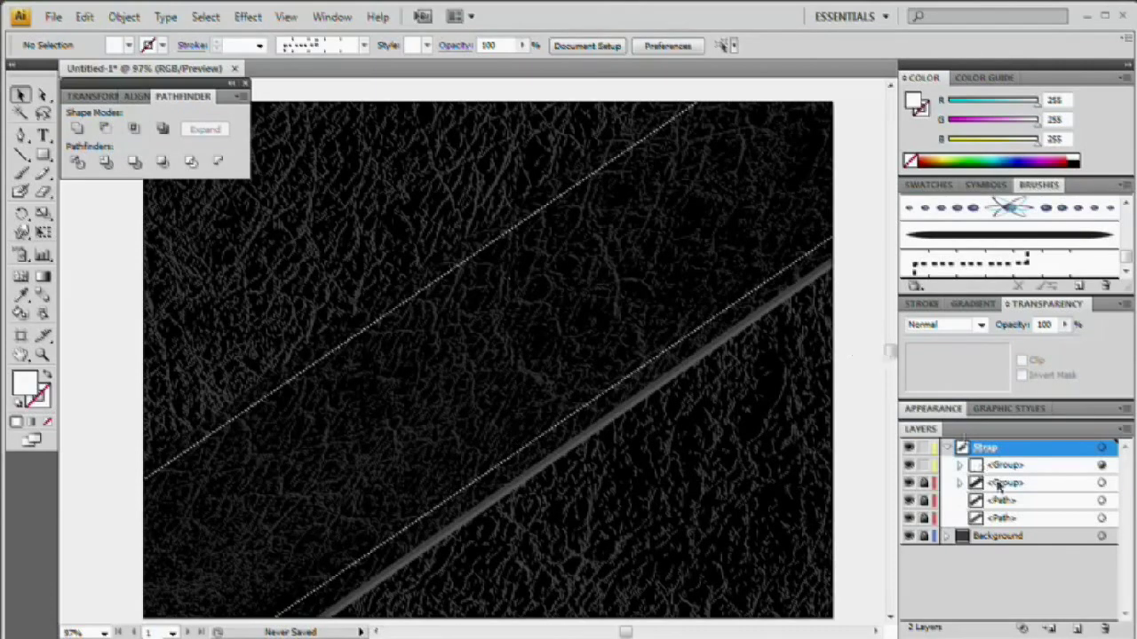
- Lock and collapse the Strap layer, and add a new layer above it
left_click_drag(924, 482, 924, 519)
left_click(949, 450)
left_click(923, 447)
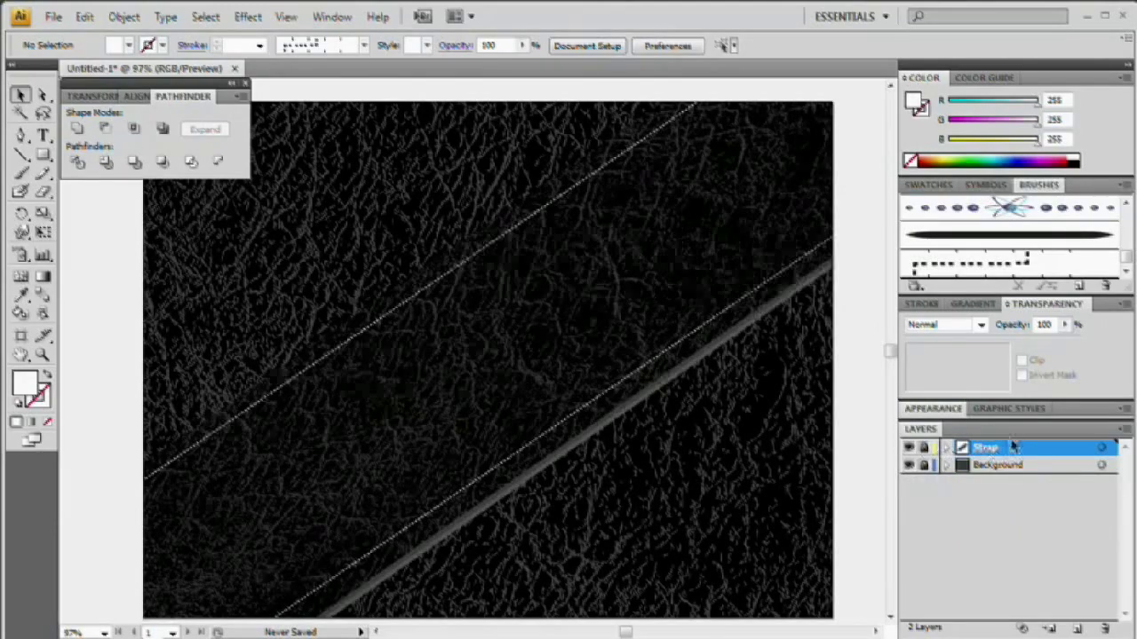
left_click(1075, 627)
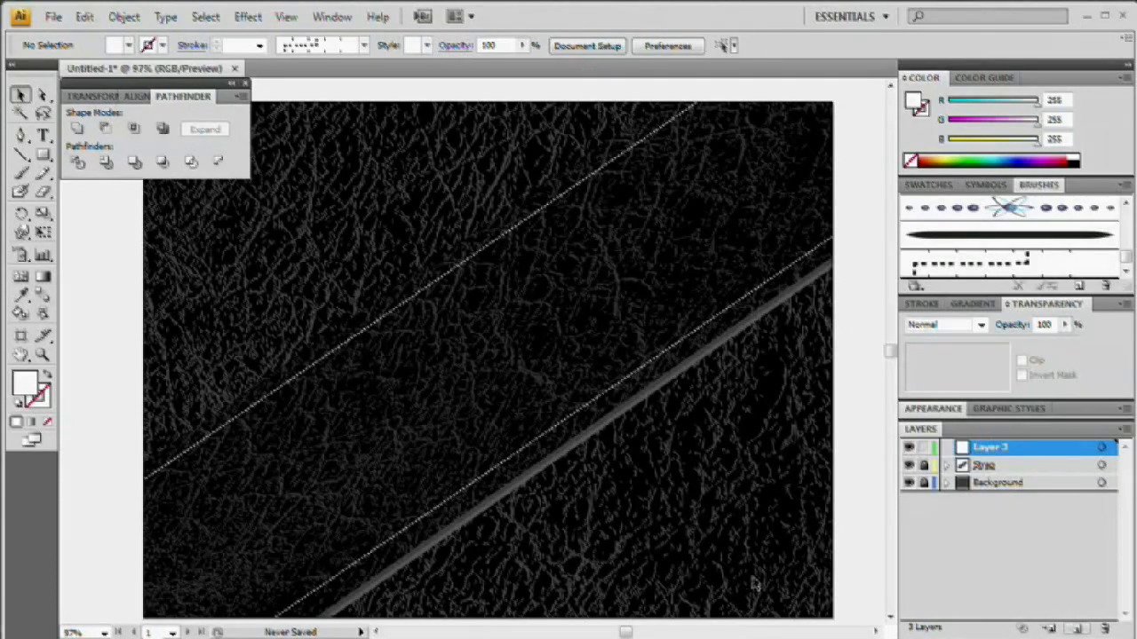
- Draw an open four-point zigzag with the Pen tool on the middle of the strap, about 65 px wide and 194 px tall
left_click(20, 135)
left_click(43, 393)
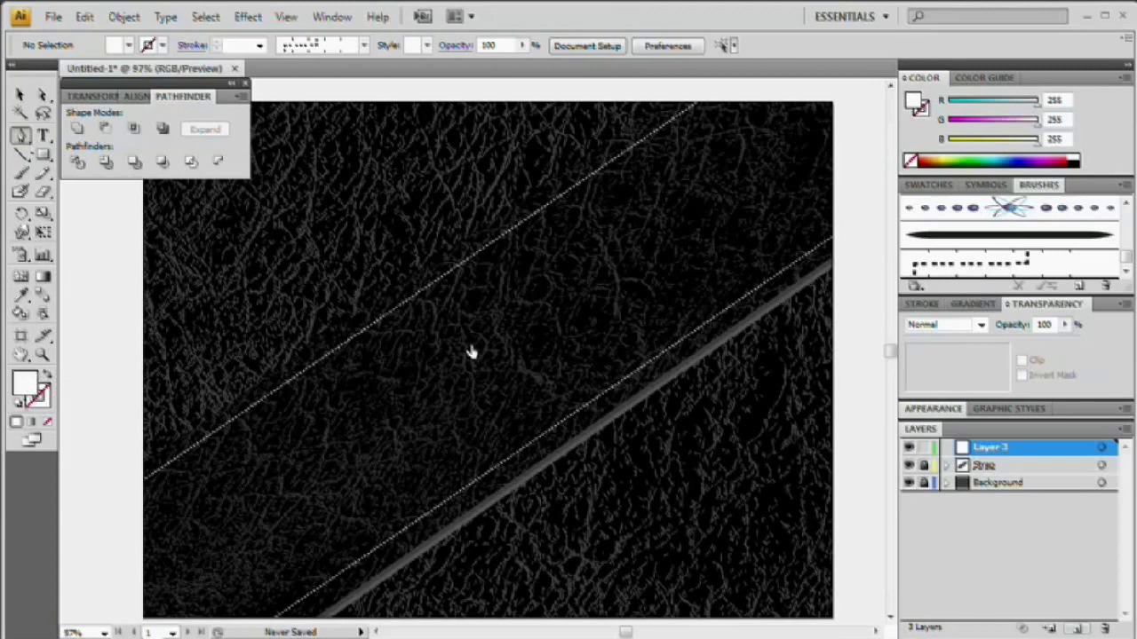
left_click(503, 274)
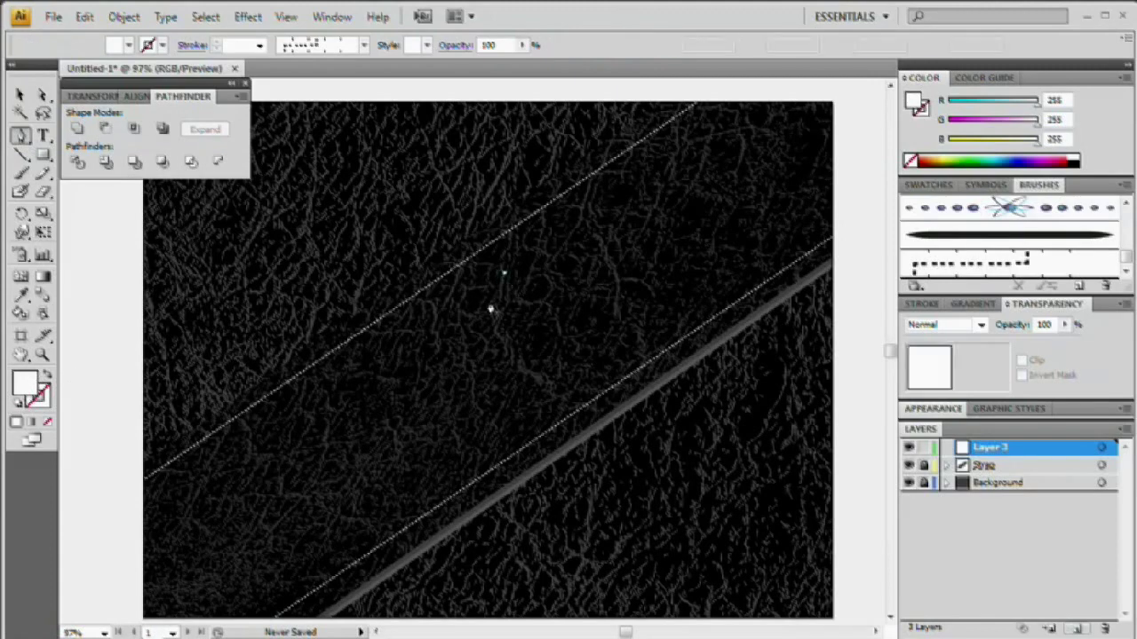
left_click(455, 363)
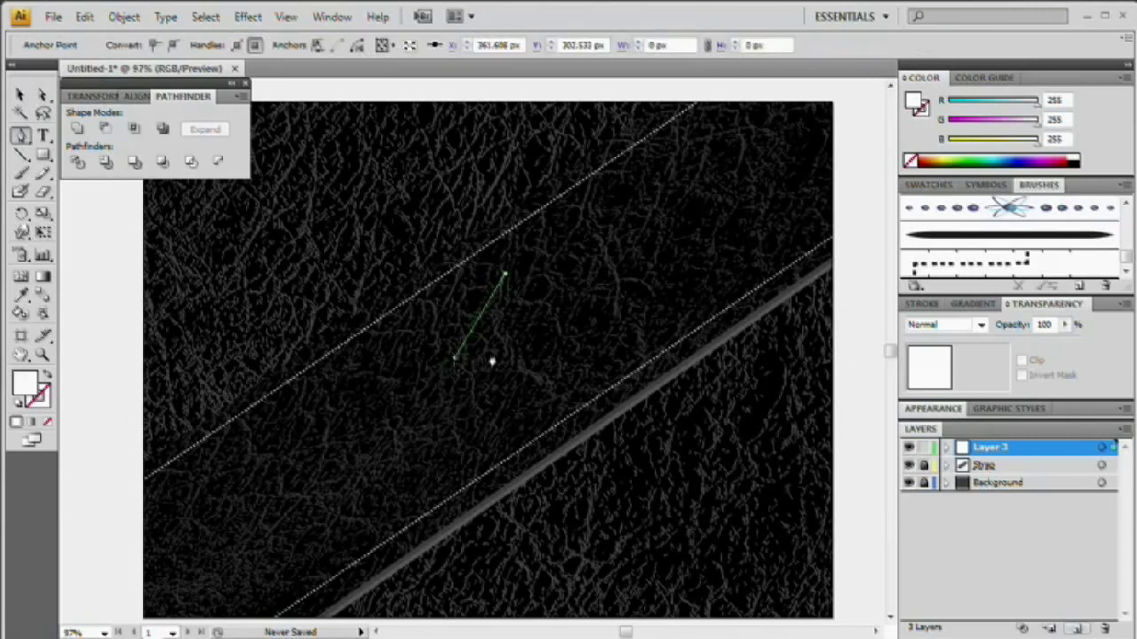
left_click(492, 360)
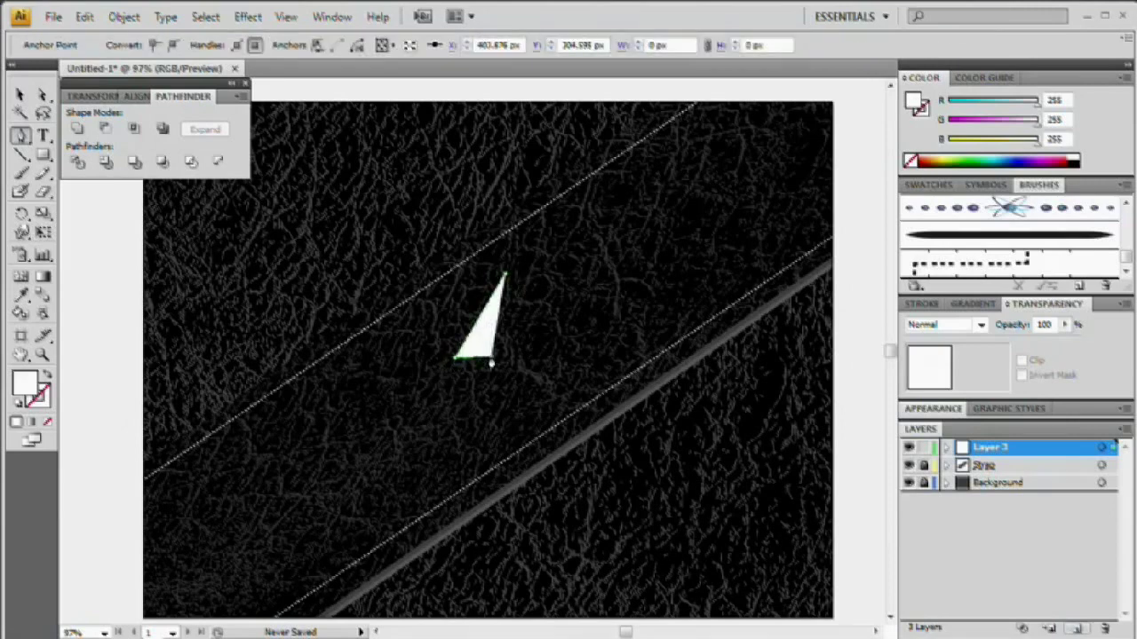
left_click(449, 448)
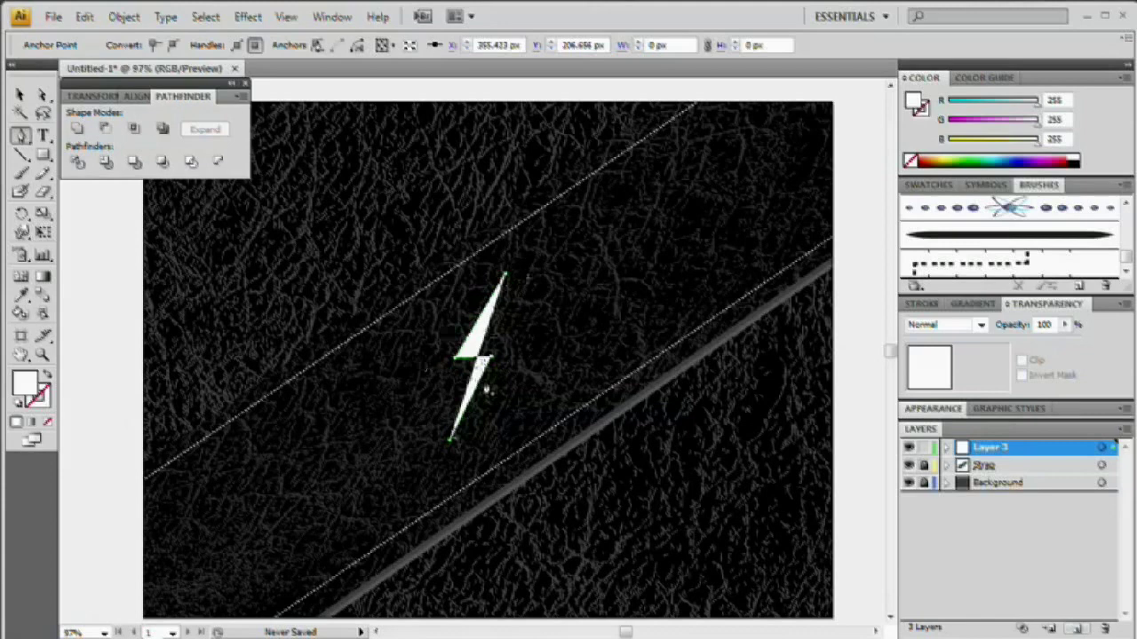
- Swap the zigzag's fill and stroke so it has a white stroke and no fill
left_click(19, 94)
left_click(476, 353)
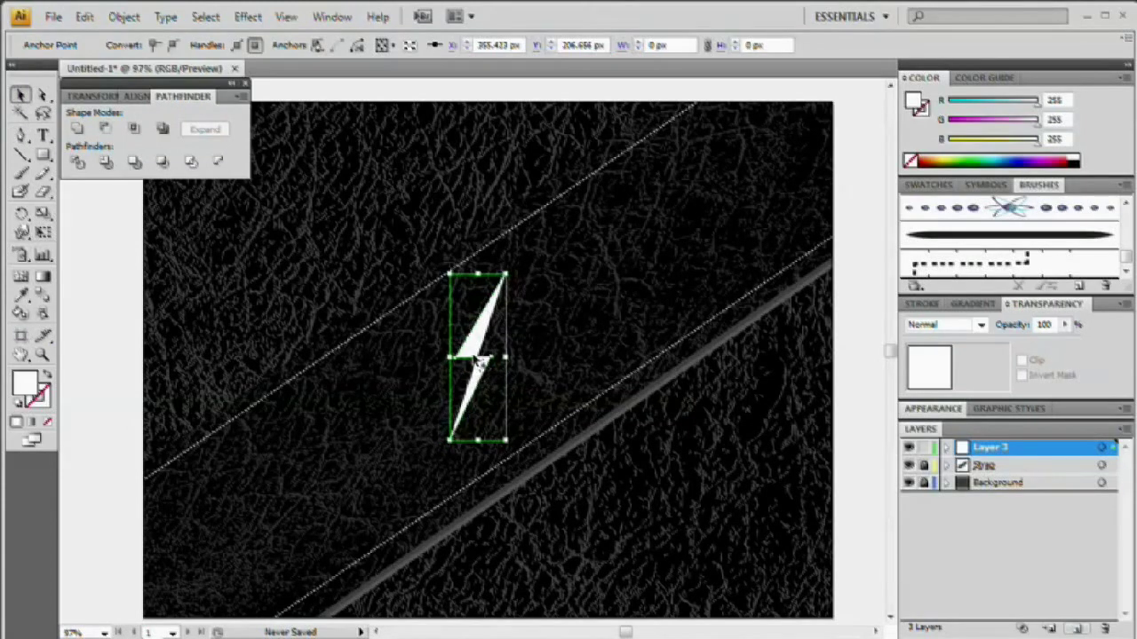
left_click(45, 377)
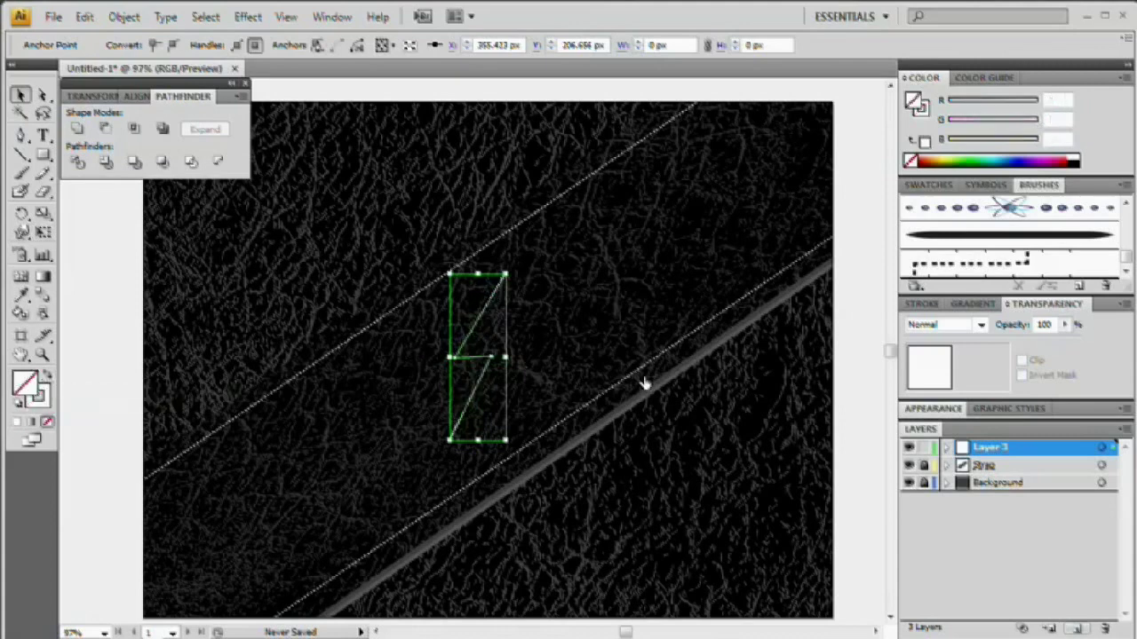
left_click(534, 333)
- Set the zigzag path's stroke weight to 4 pt and deselect it
left_click(493, 364)
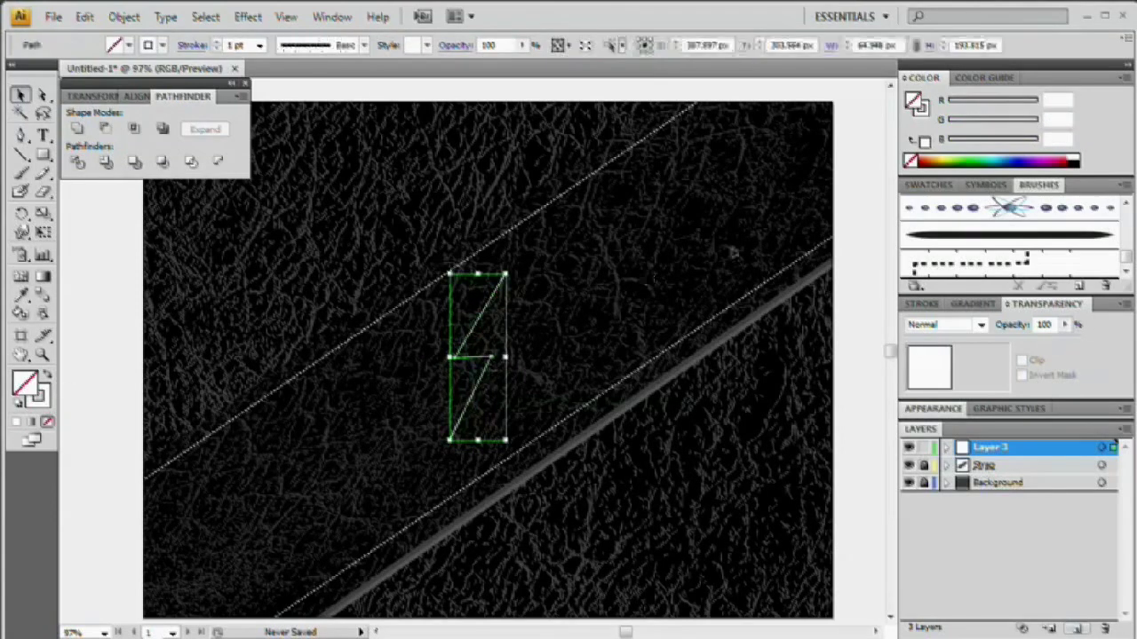
left_click(924, 304)
left_click(965, 323)
left_click(966, 322)
left_click(966, 323)
left_click(496, 364)
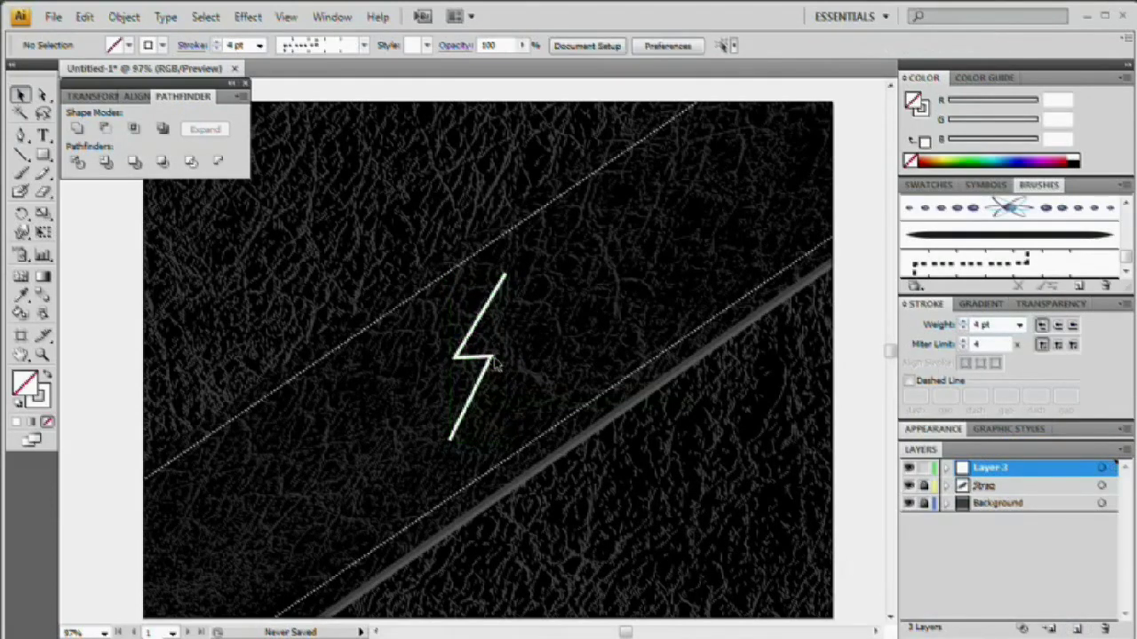
- Duplicate the zigzag path, placing the copy slightly up and to the right of the original, and deselect it
left_click(496, 364)
left_click_drag(491, 362, 568, 355)
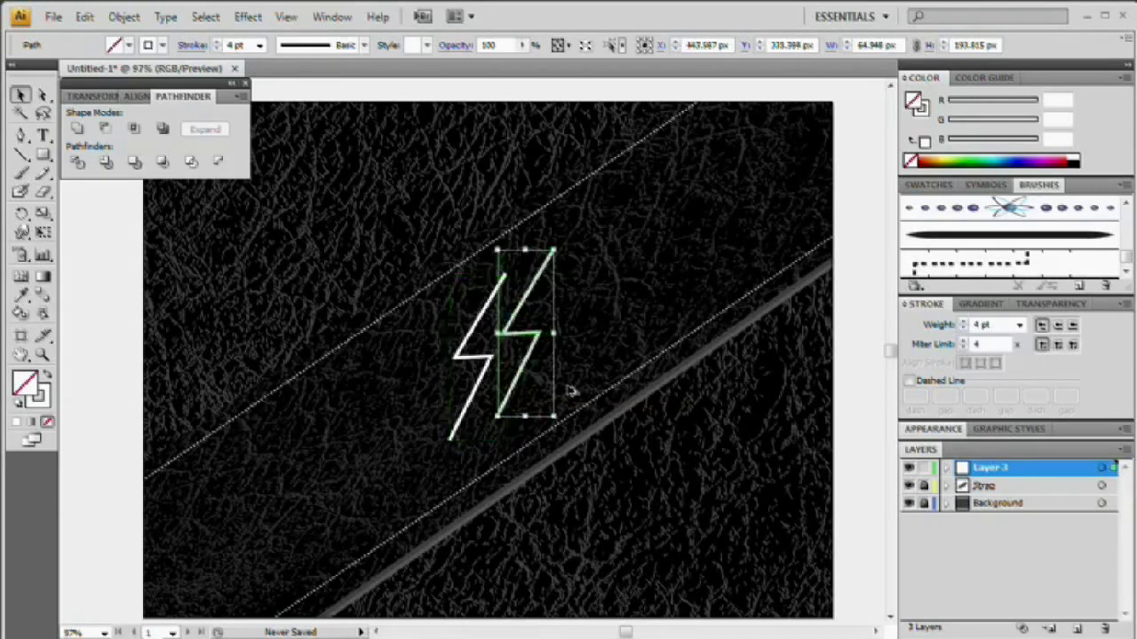
left_click(609, 322)
- Move the left zigzag's top endpoint onto the copy's top endpoint, and the copy's bottom endpoint onto the left zigzag's bottom endpoint
key("a")
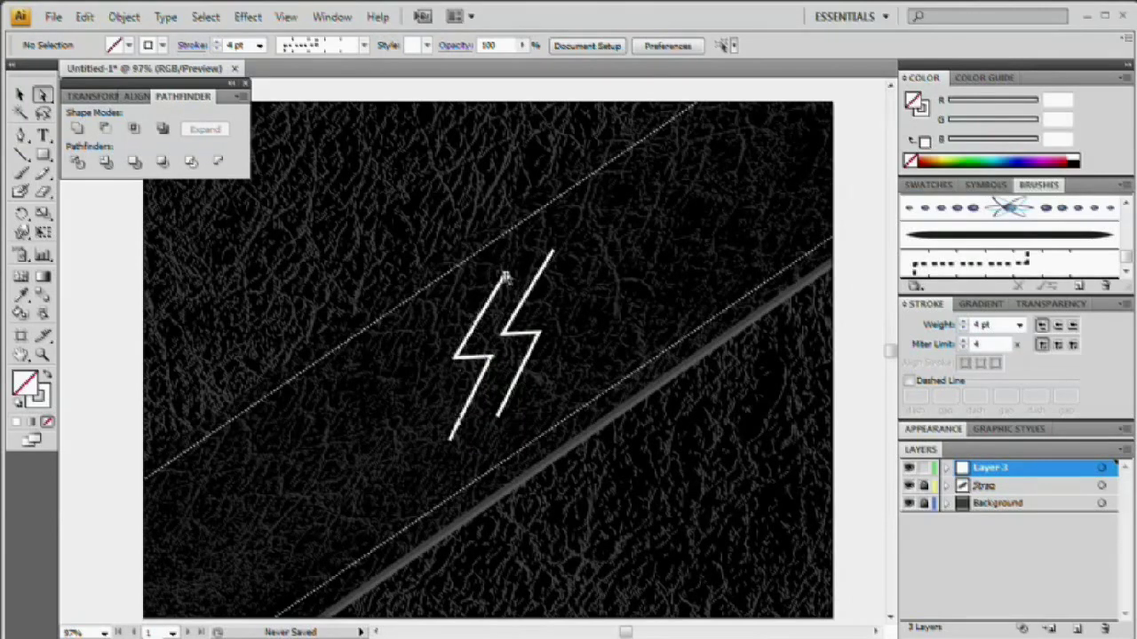
left_click_drag(504, 275, 554, 259)
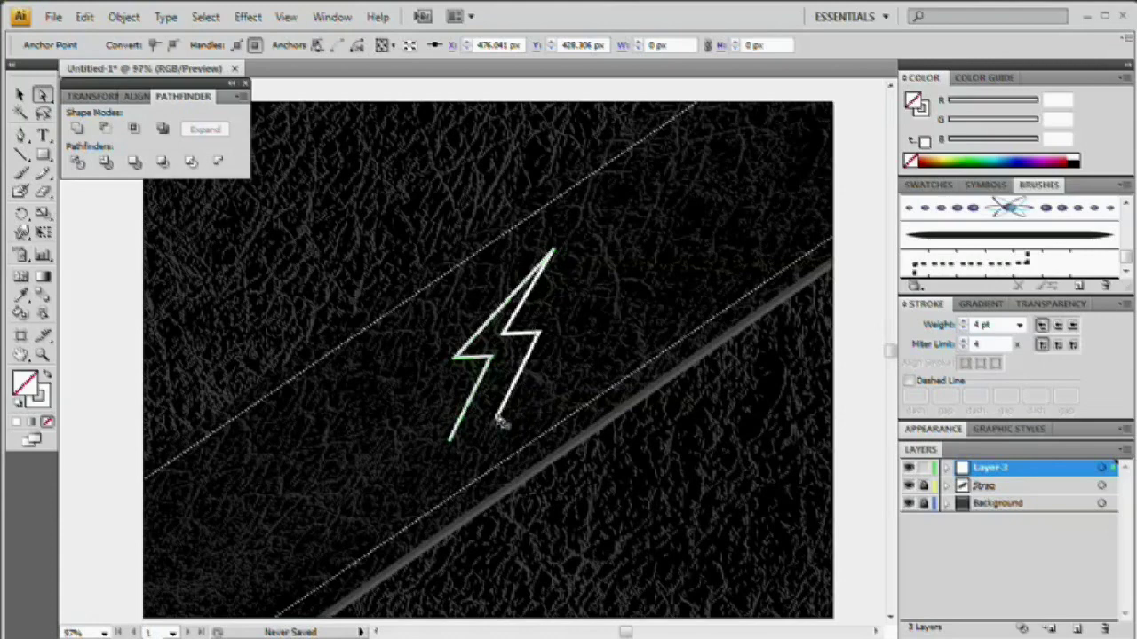
left_click_drag(502, 424, 450, 444)
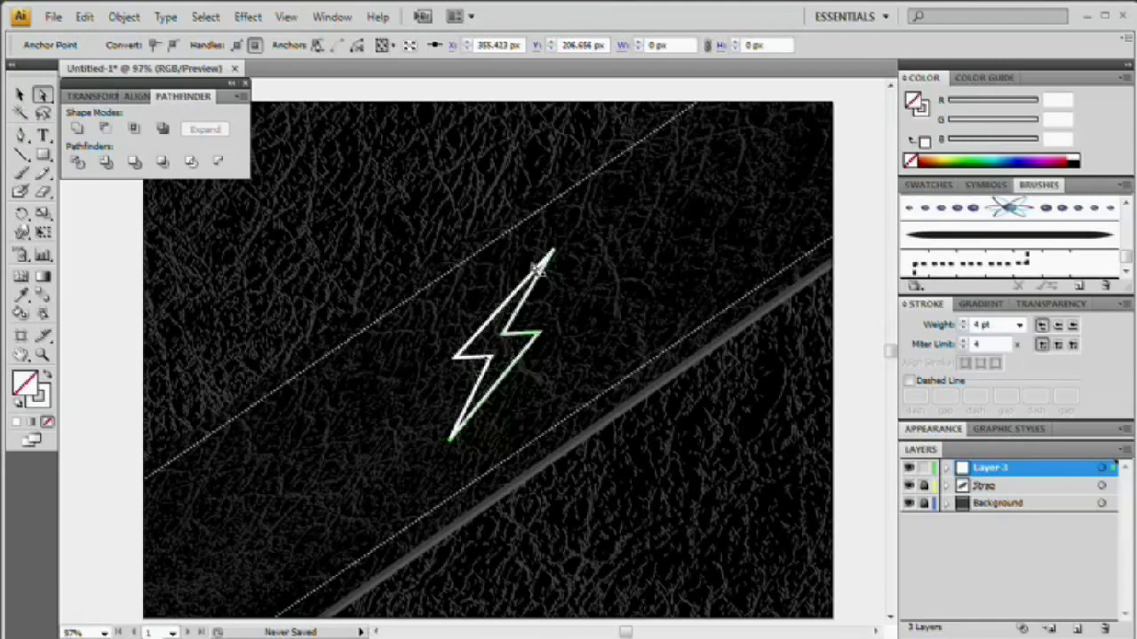
left_click(666, 347)
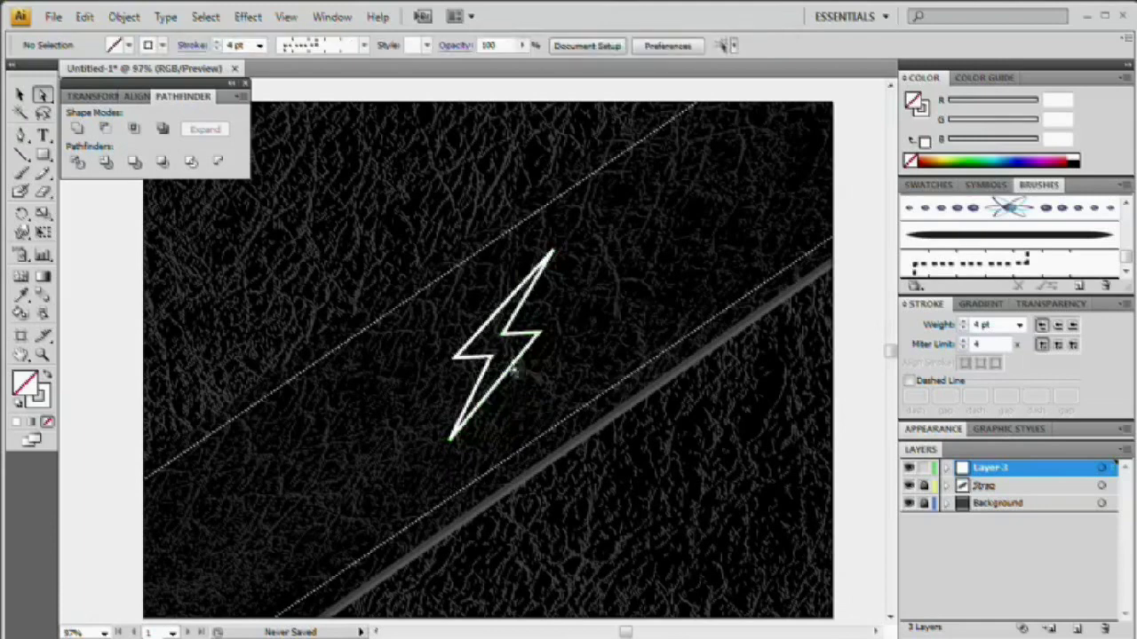
key("v")
left_click(518, 357)
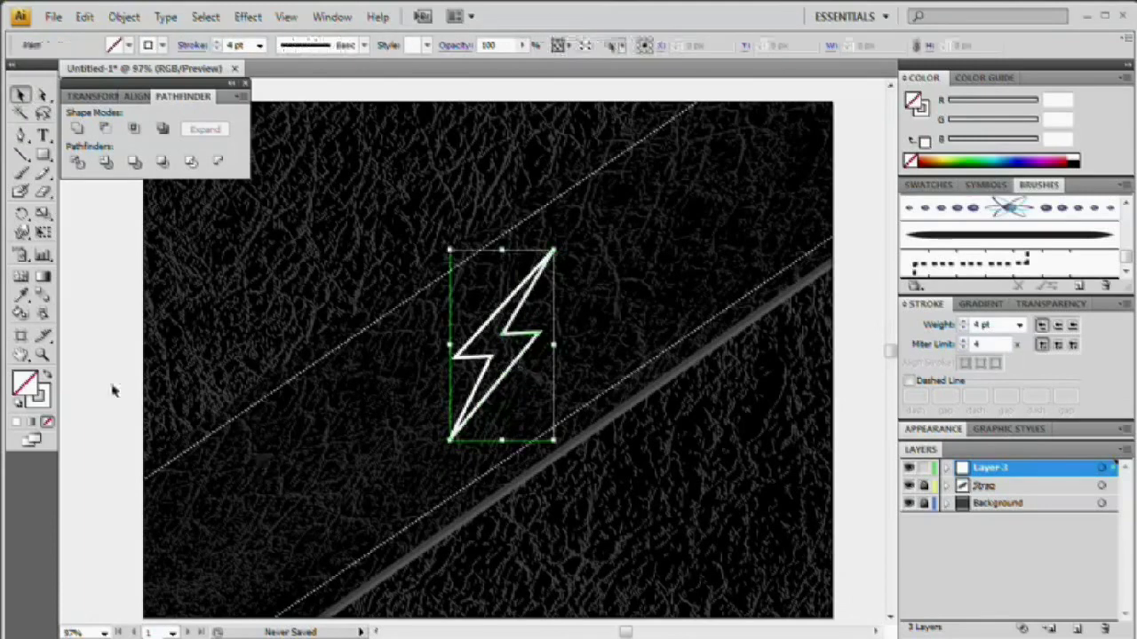
left_click(46, 380)
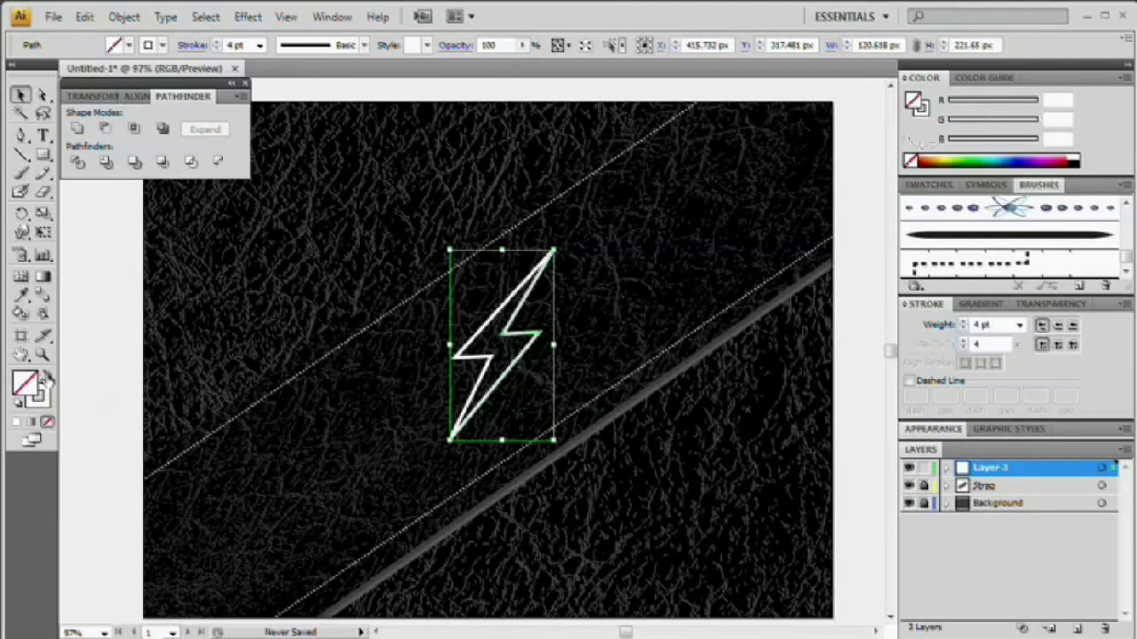
key("ctrl+z")
left_click(573, 257)
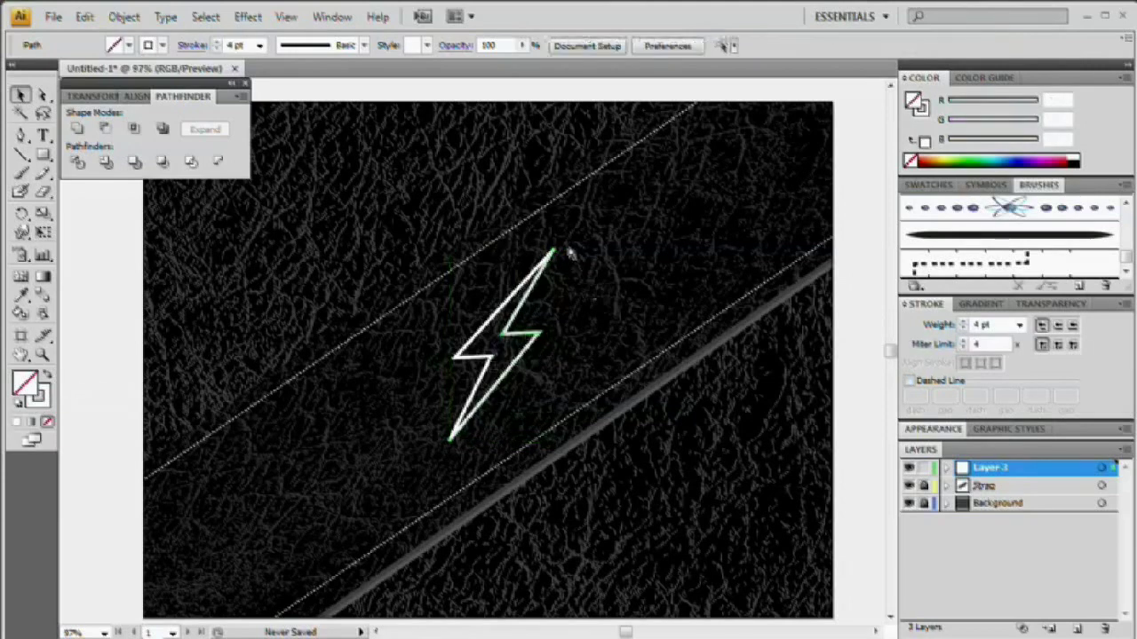
- Join the two overlapping endpoints at the top tip of the lightning bolt
key("a")
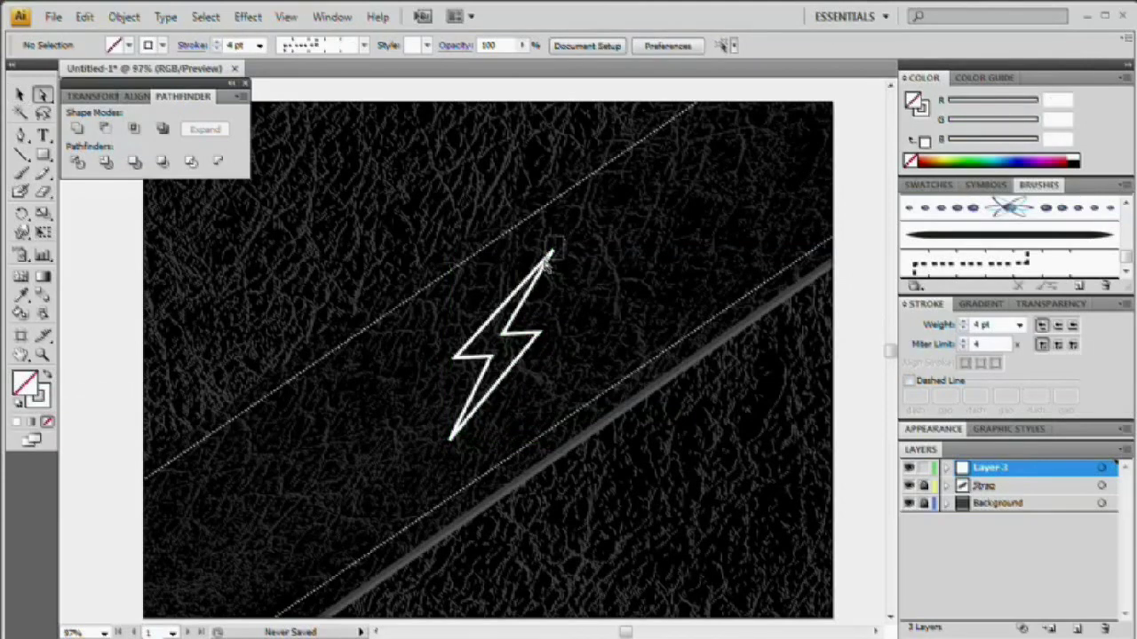
left_click(548, 263)
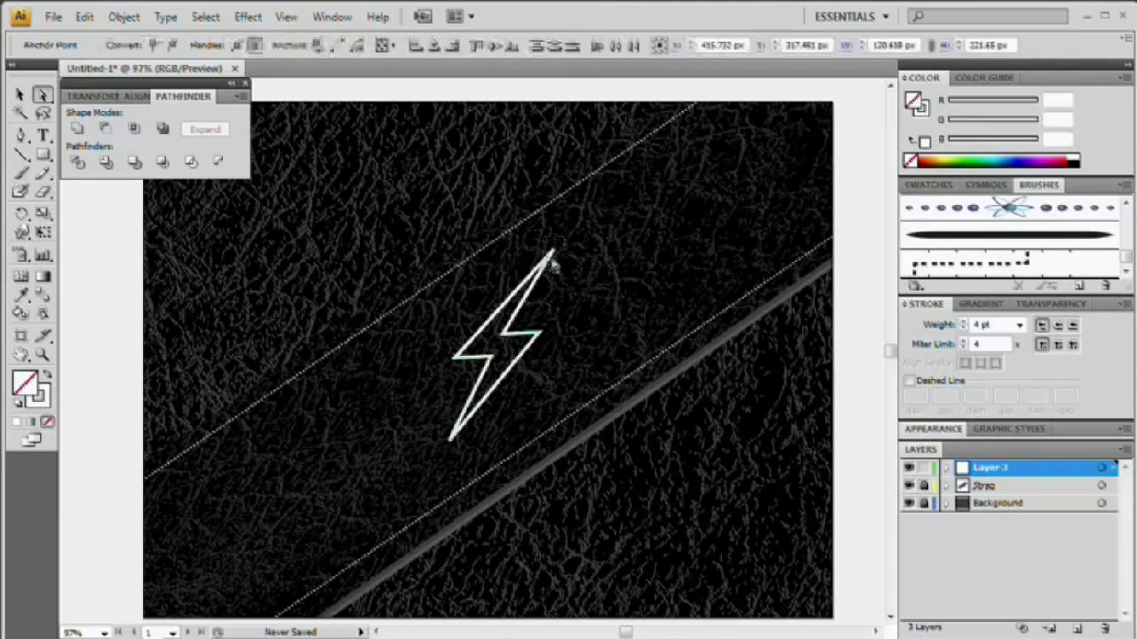
left_click(563, 248)
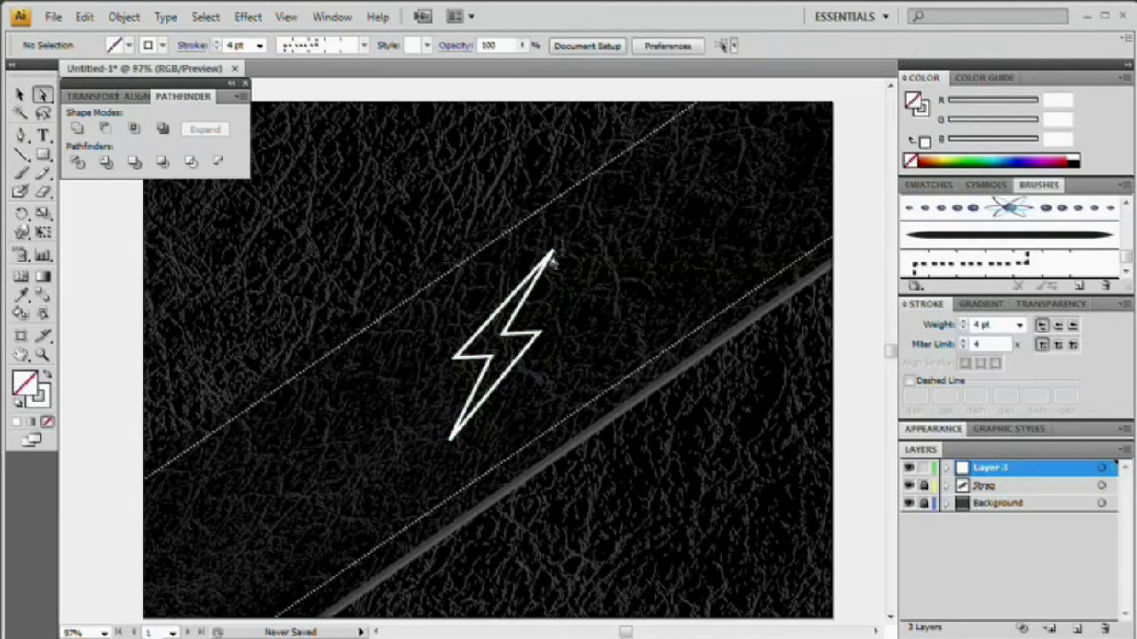
left_click(548, 258)
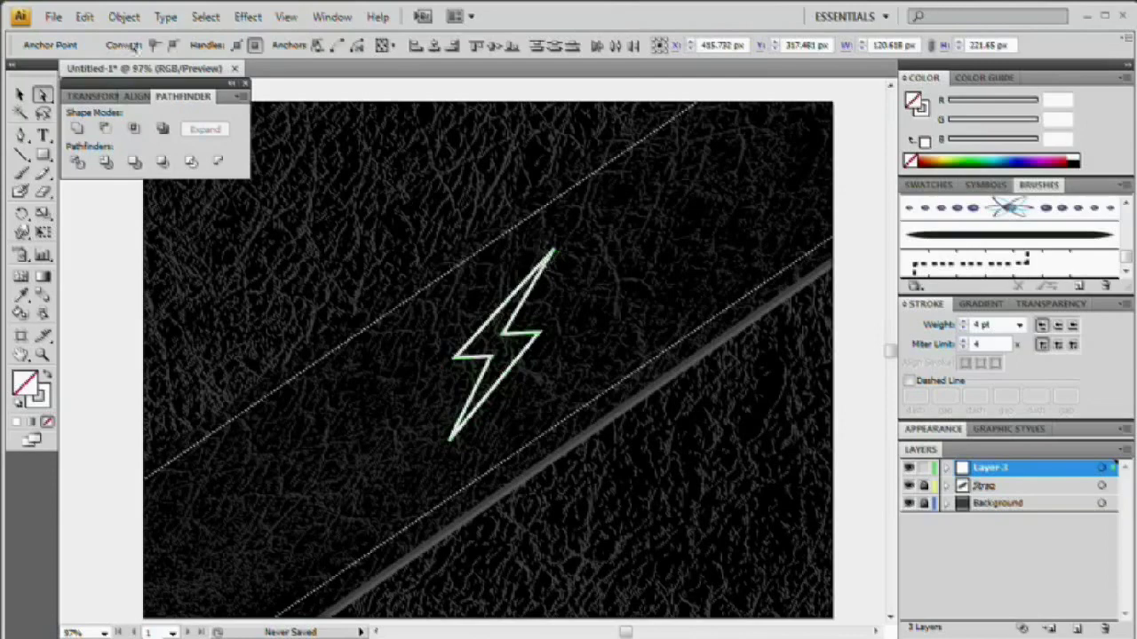
left_click(123, 17)
mouse_move(172, 359)
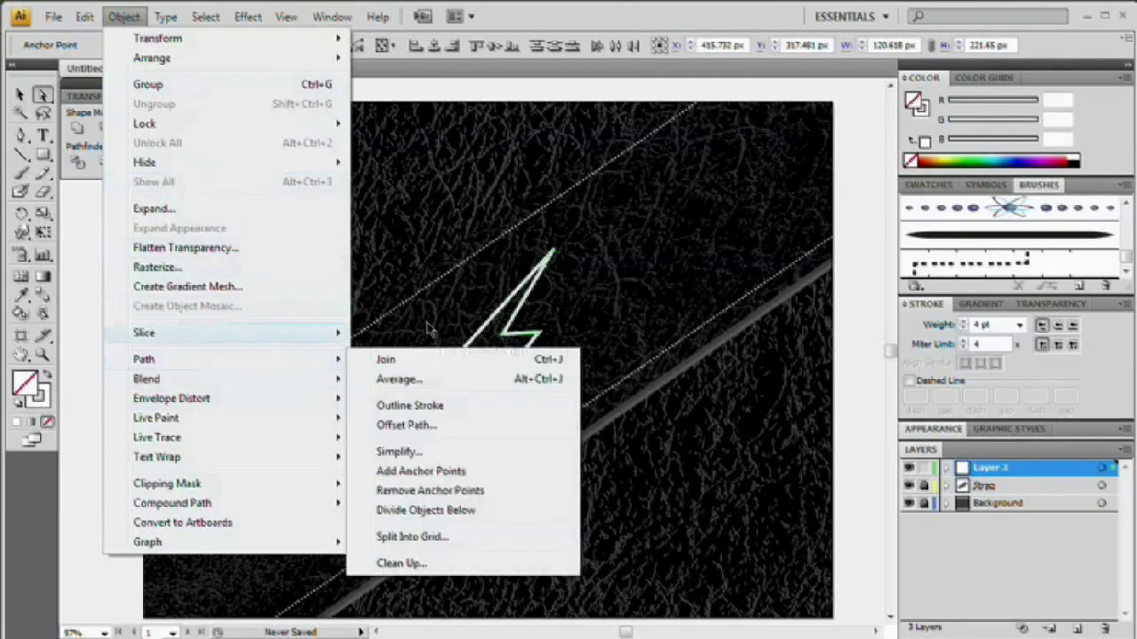
left_click(479, 359)
left_click(613, 315)
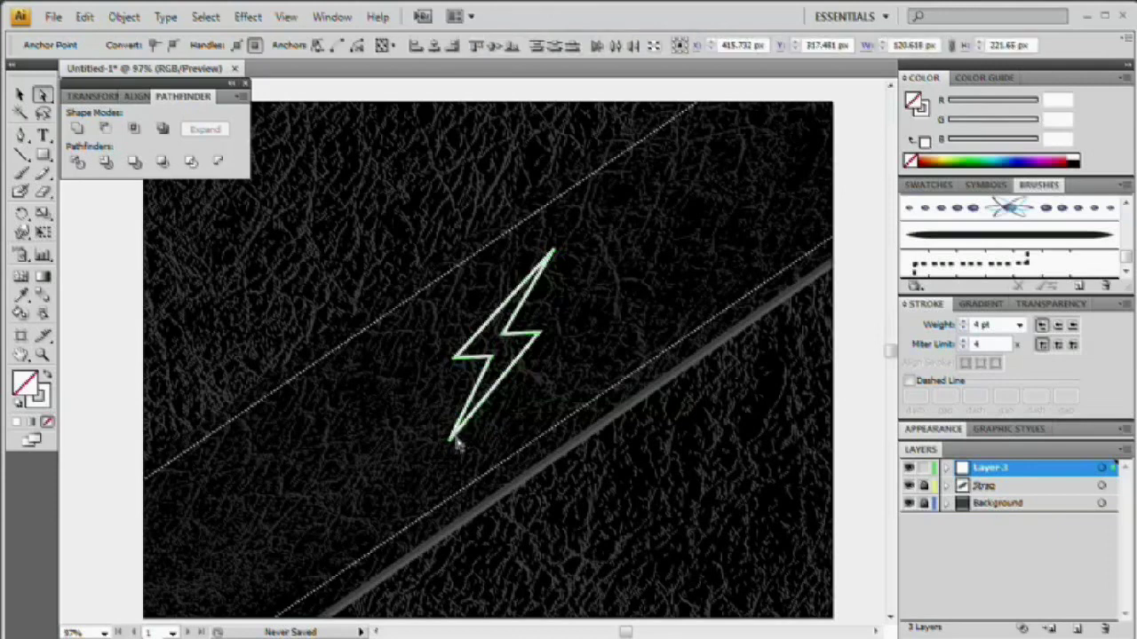
- Join the two overlapping endpoints at the bottom tip of the lightning bolt to close the outline
left_click(421, 468)
left_click(450, 436)
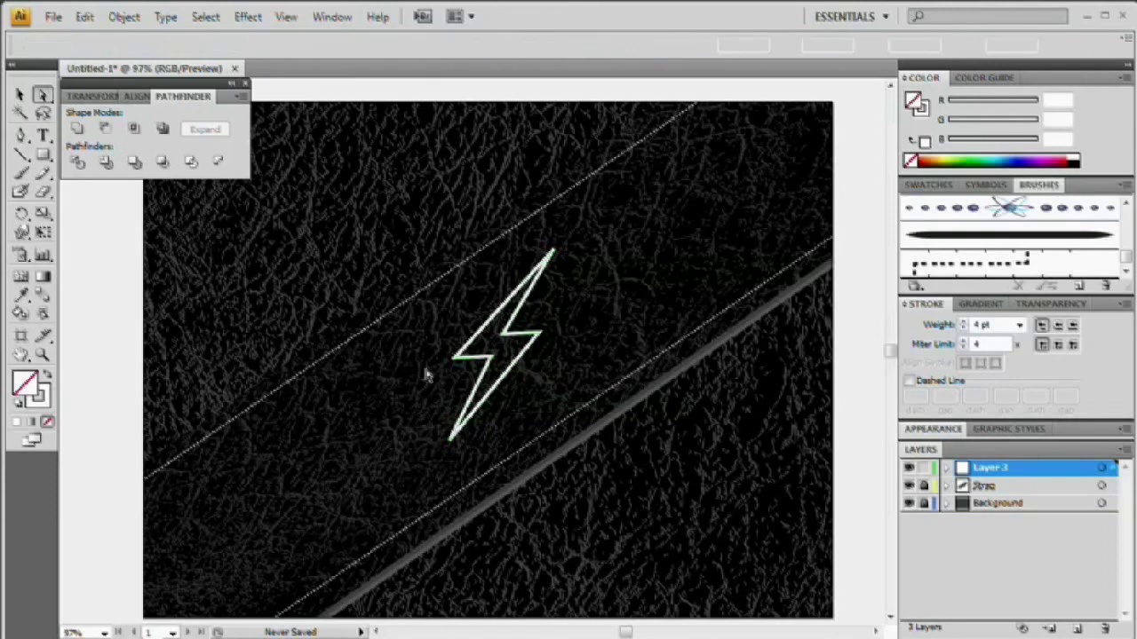
left_click(125, 17)
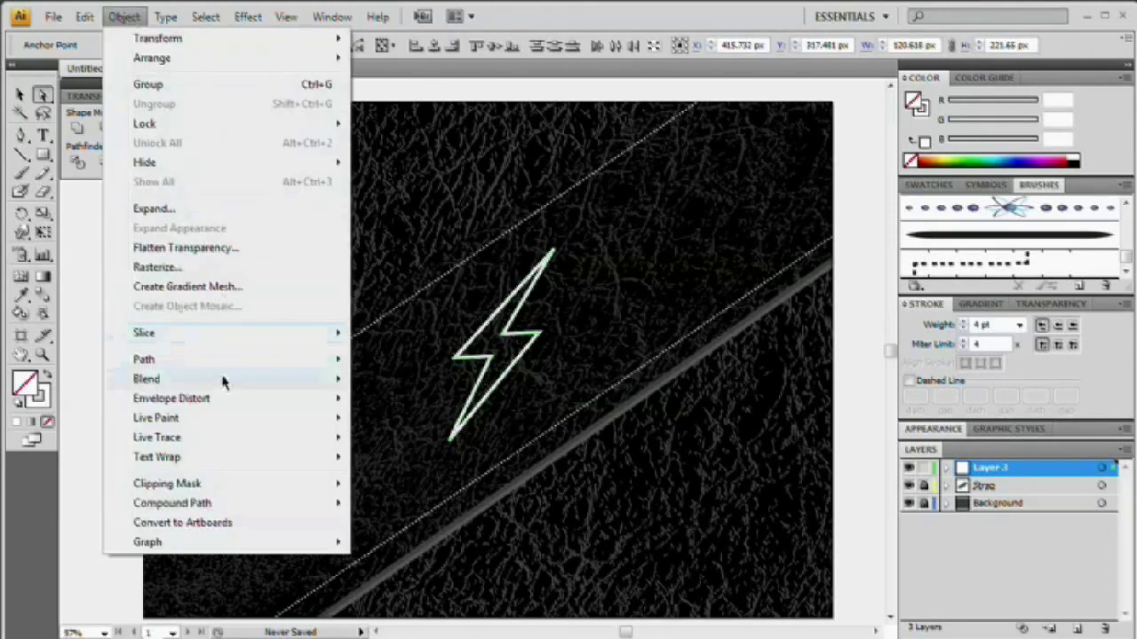
mouse_move(152, 358)
left_click(380, 358)
left_click(625, 312)
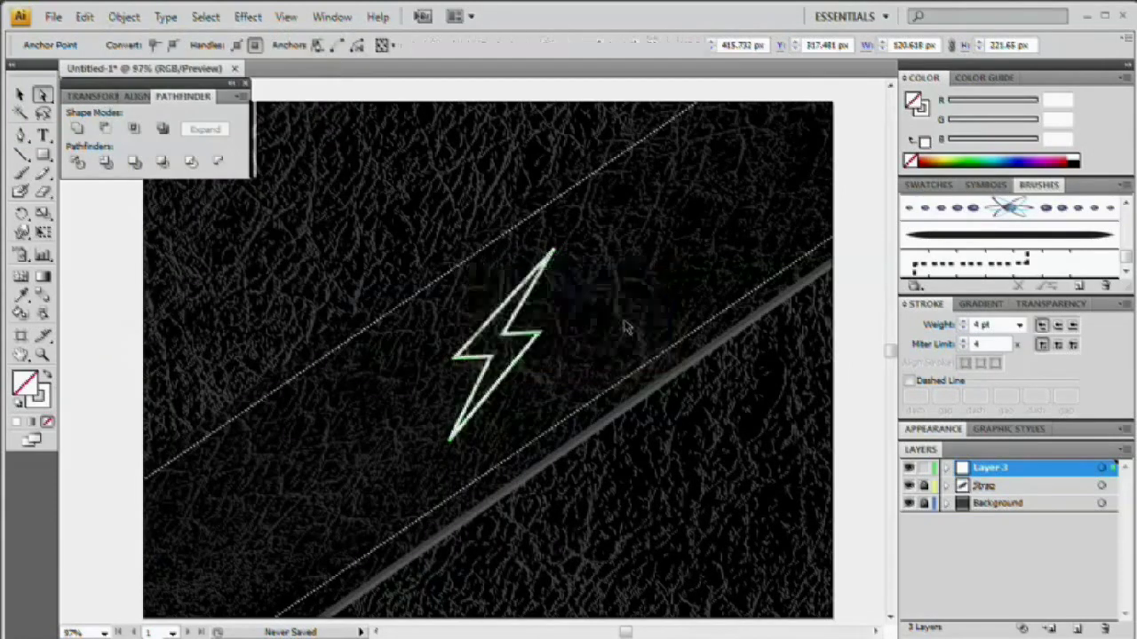
- Swap the closed bolt's stroke and fill so it has a solid white fill and no stroke
key("v")
left_click(615, 329)
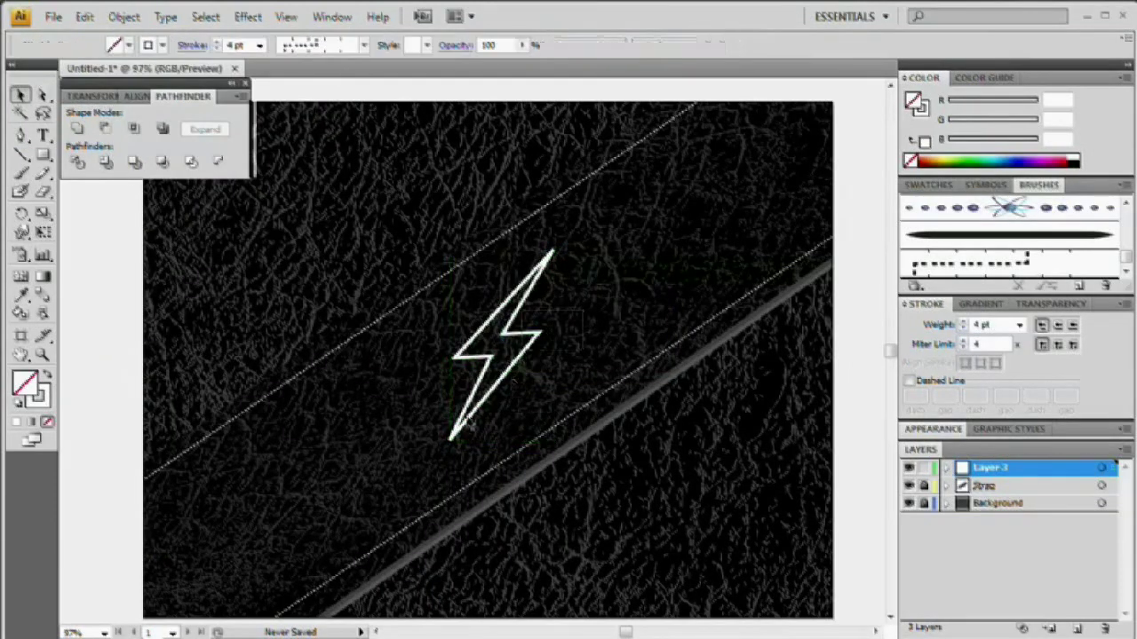
left_click(526, 324)
left_click(46, 379)
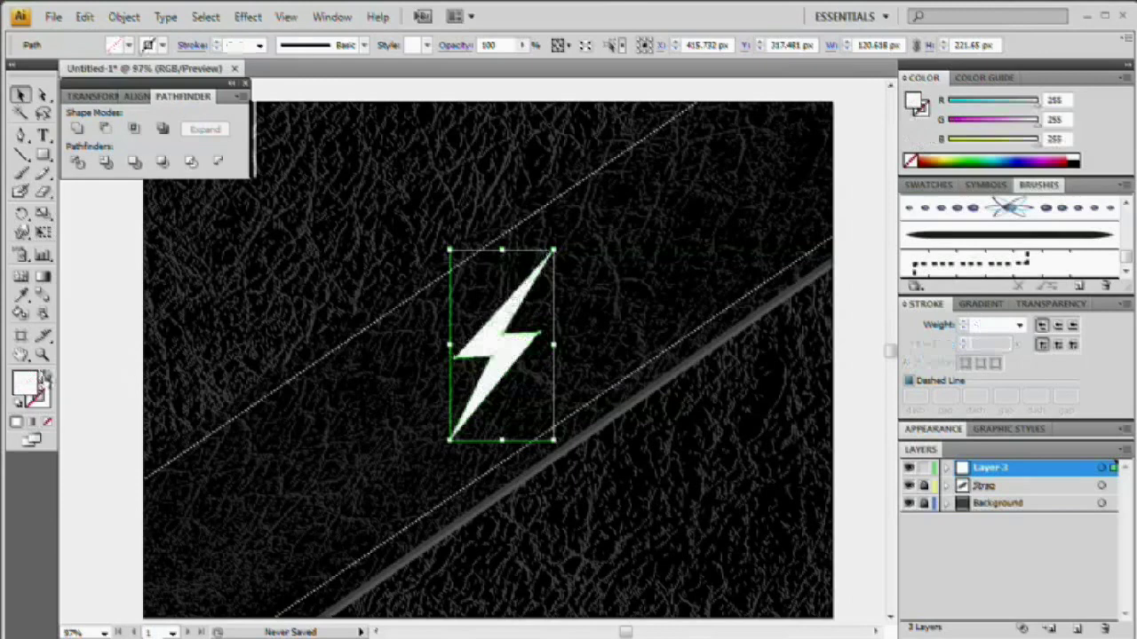
- Enlarge the lightning bolt, reposition it on the strap, and rotate it slightly counterclockwise
left_click(509, 353)
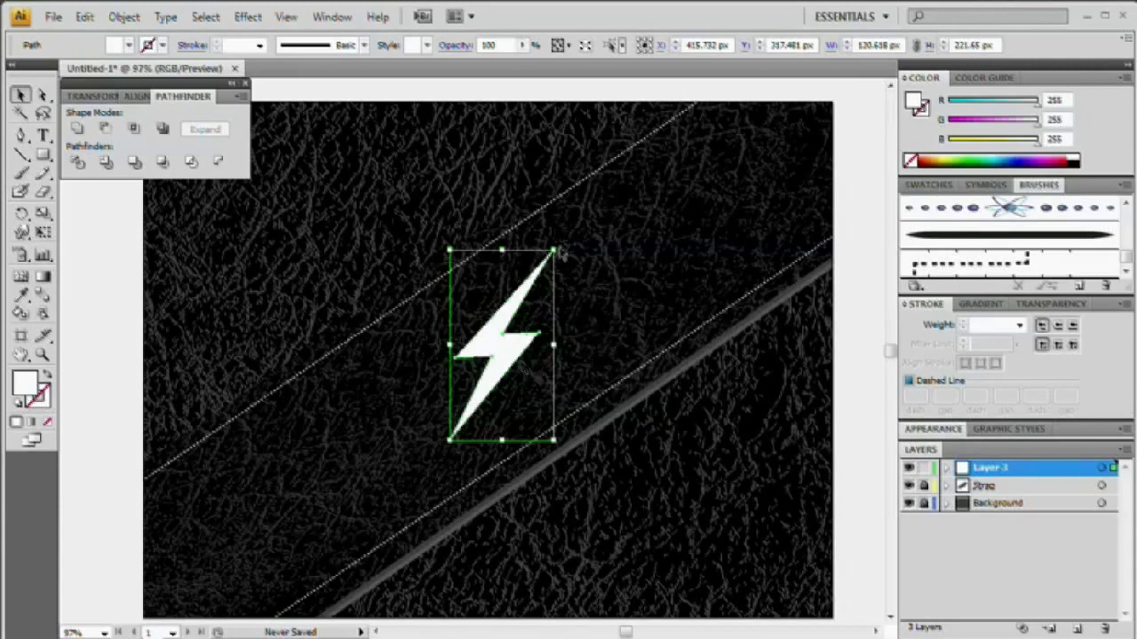
left_click_drag(555, 251, 565, 231)
left_click_drag(504, 349, 510, 355)
left_click_drag(575, 238, 569, 233)
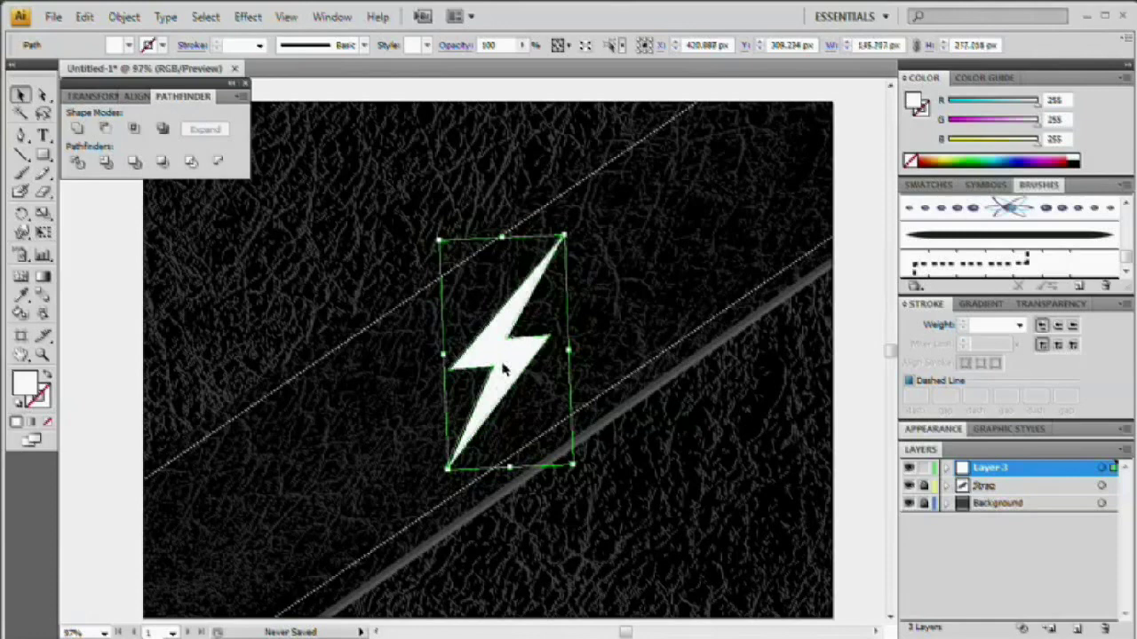
- Nudge the lightning bolt slightly and fill it with a linear white-to-black gradient at a 90° angle
left_click_drag(504, 372, 501, 371)
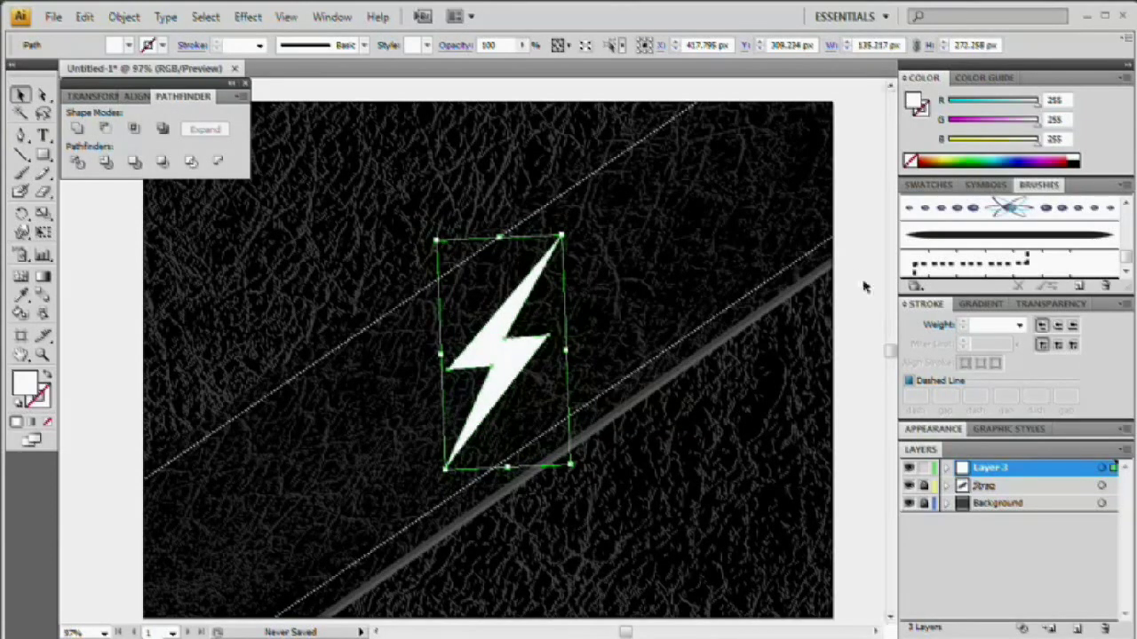
left_click(990, 307)
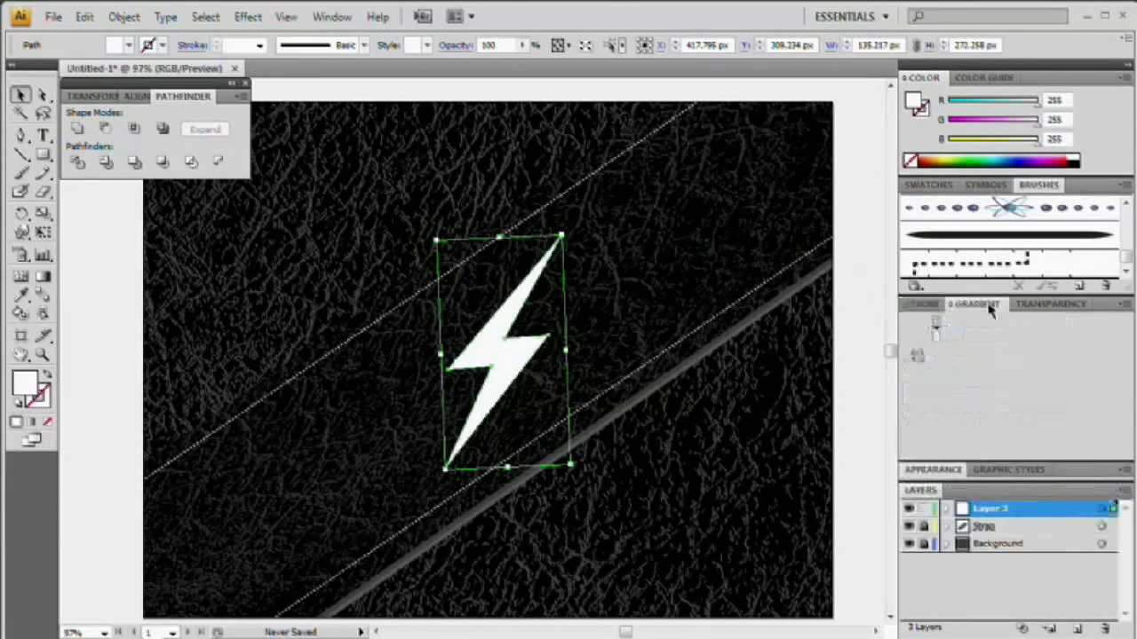
left_click(918, 328)
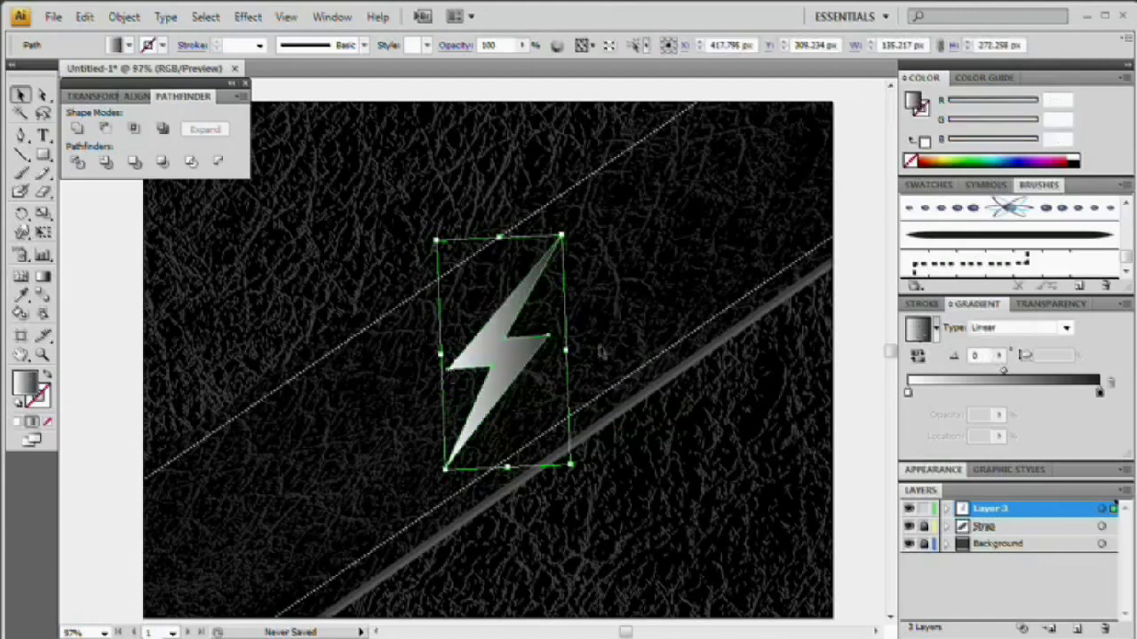
left_click(977, 356)
type("90")
key("Return")
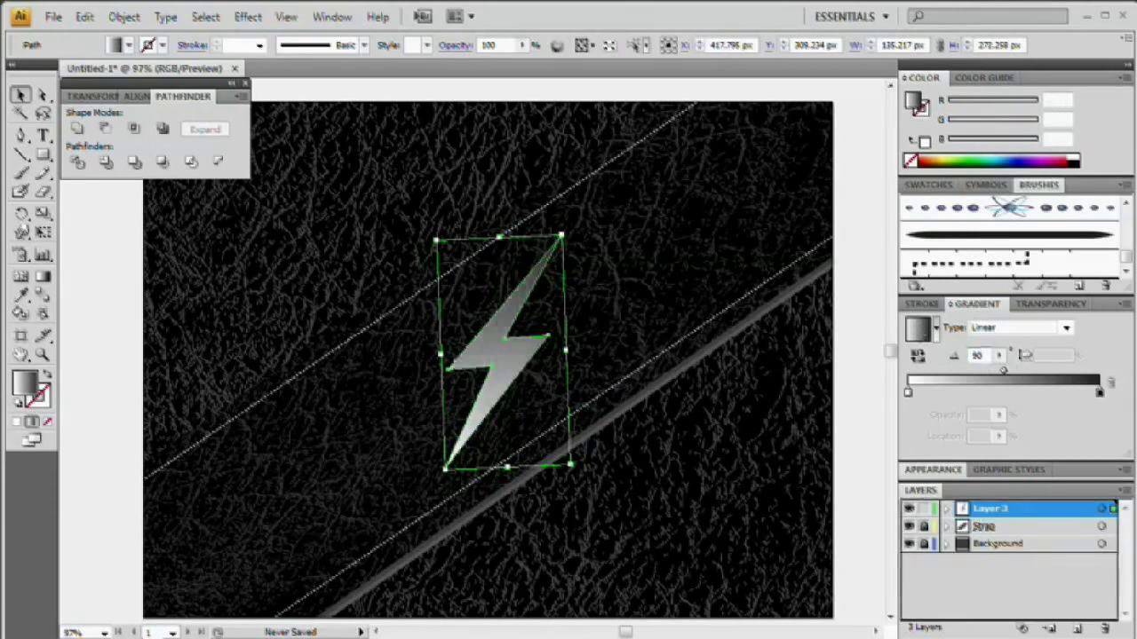
- Add eight evenly spaced color stops between the two end stops of the bolt's gradient
left_click(910, 393)
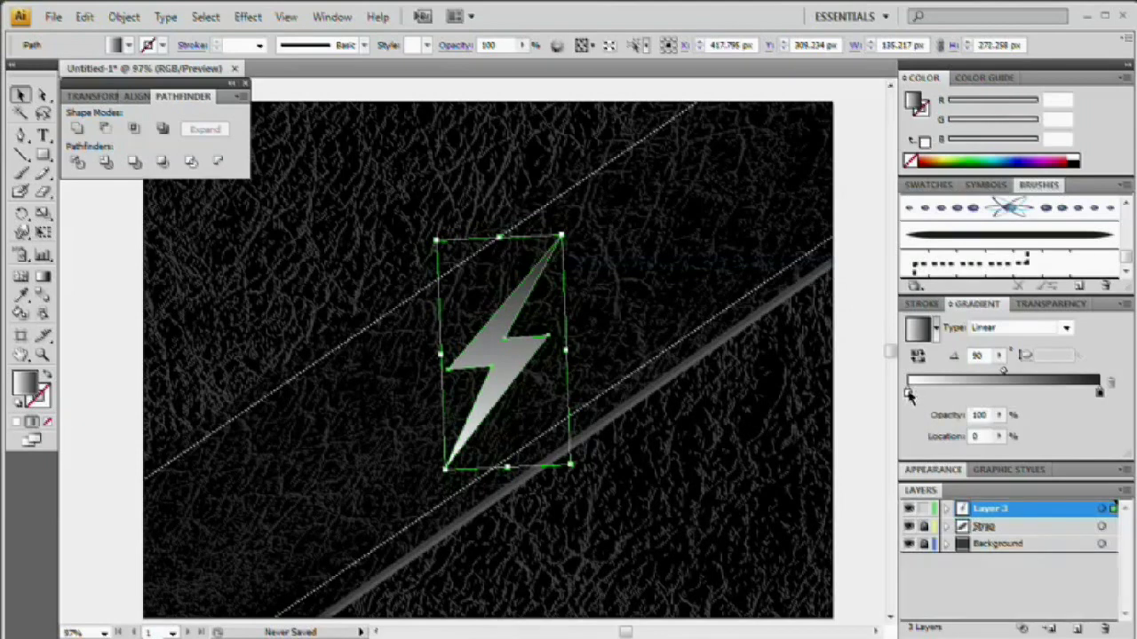
left_click(927, 392)
left_click(948, 392)
left_click(970, 393)
left_click(992, 392)
left_click(1012, 393)
left_click(1029, 393)
left_click(1051, 393)
left_click(1072, 392)
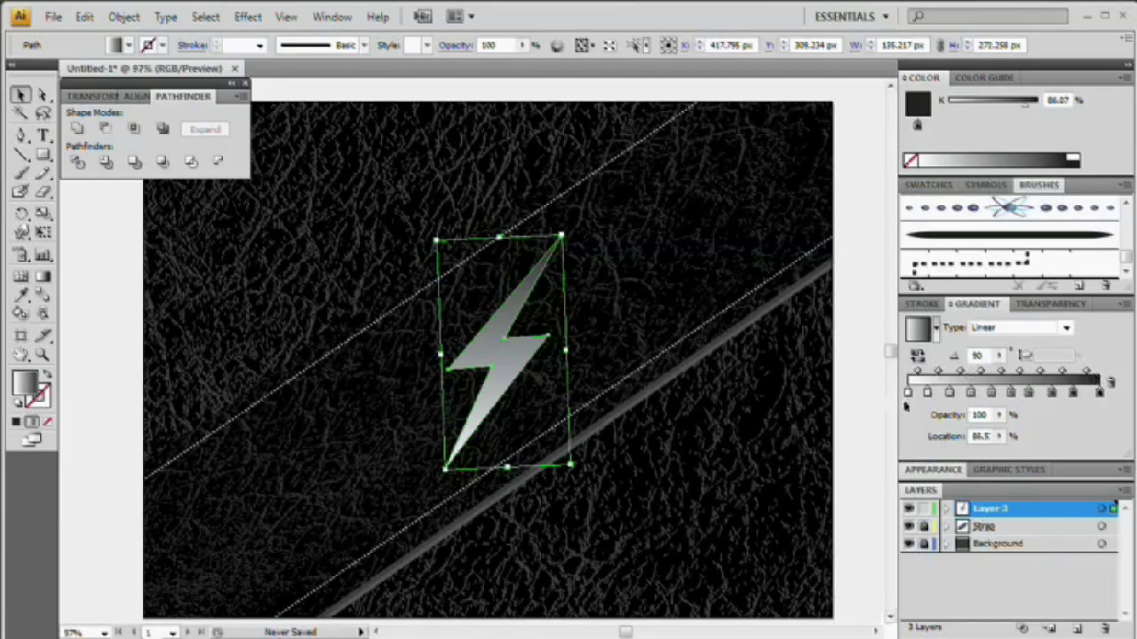
- Set the first gradient stop to 50% black, the second to 0%, the third to a darker gray, and the fourth to 14%
left_click(909, 393)
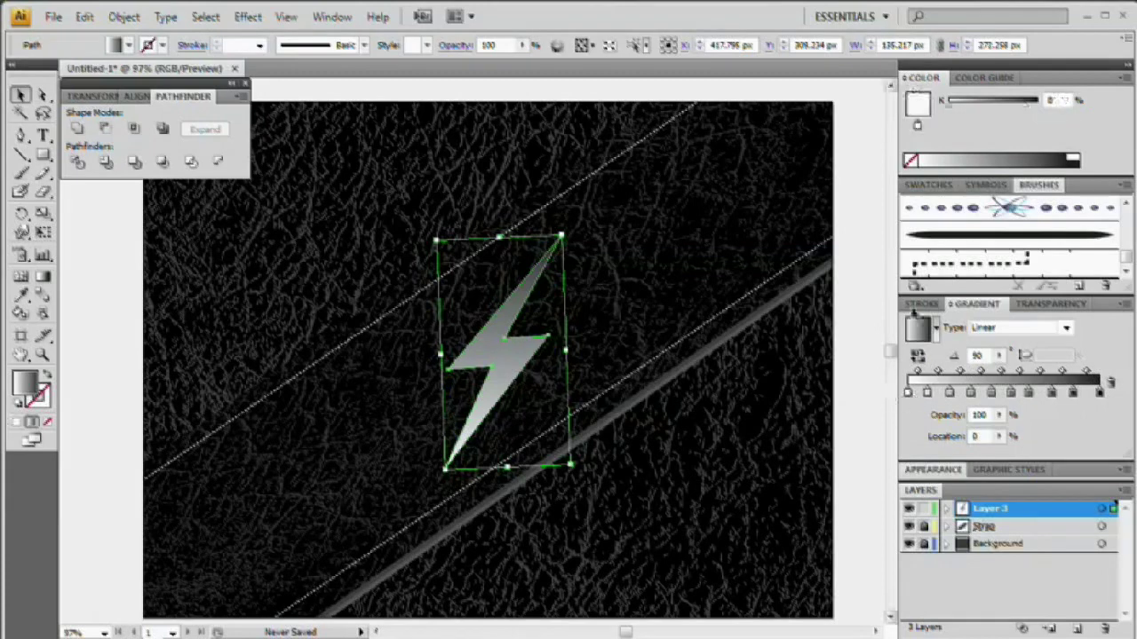
left_click(995, 105)
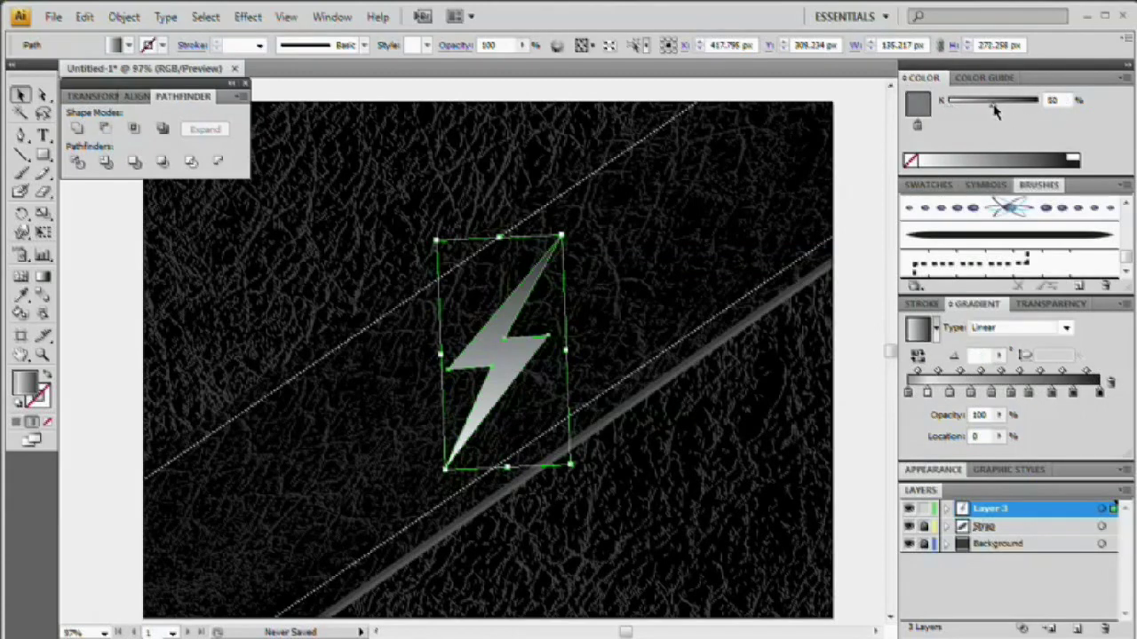
left_click(926, 393)
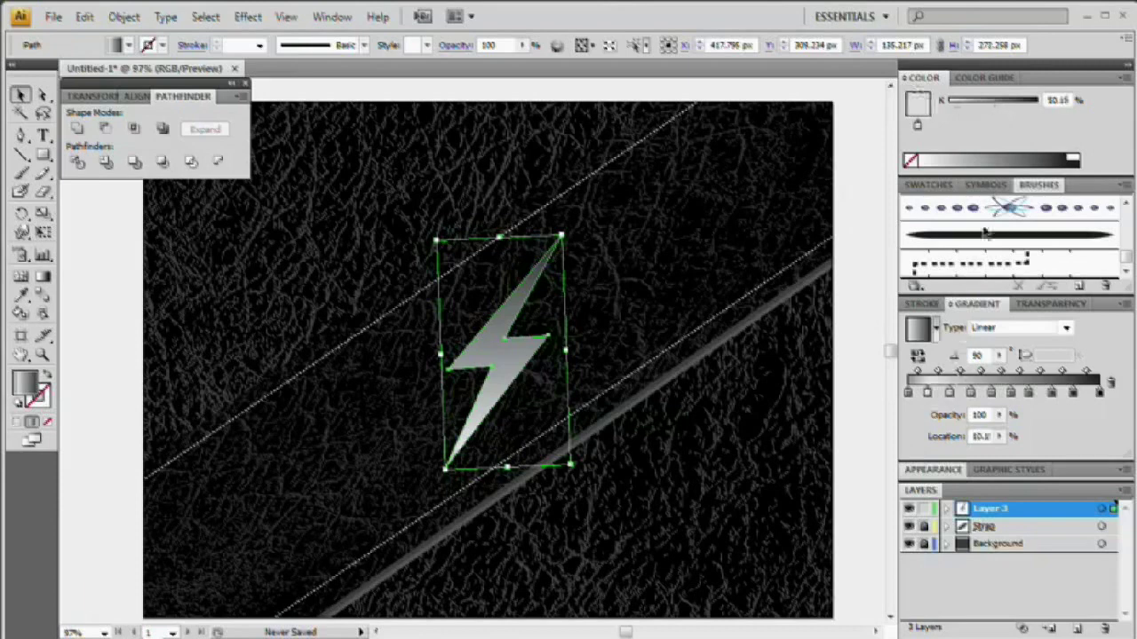
left_click_drag(968, 120, 947, 106)
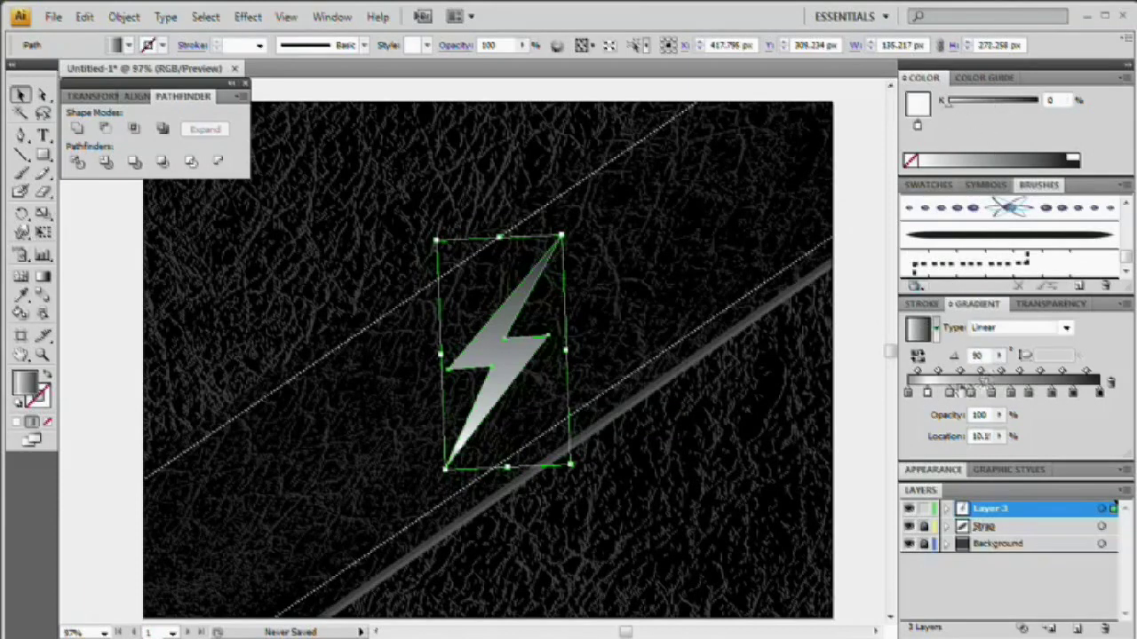
left_click(949, 392)
left_click_drag(1012, 108, 964, 107)
left_click(971, 391)
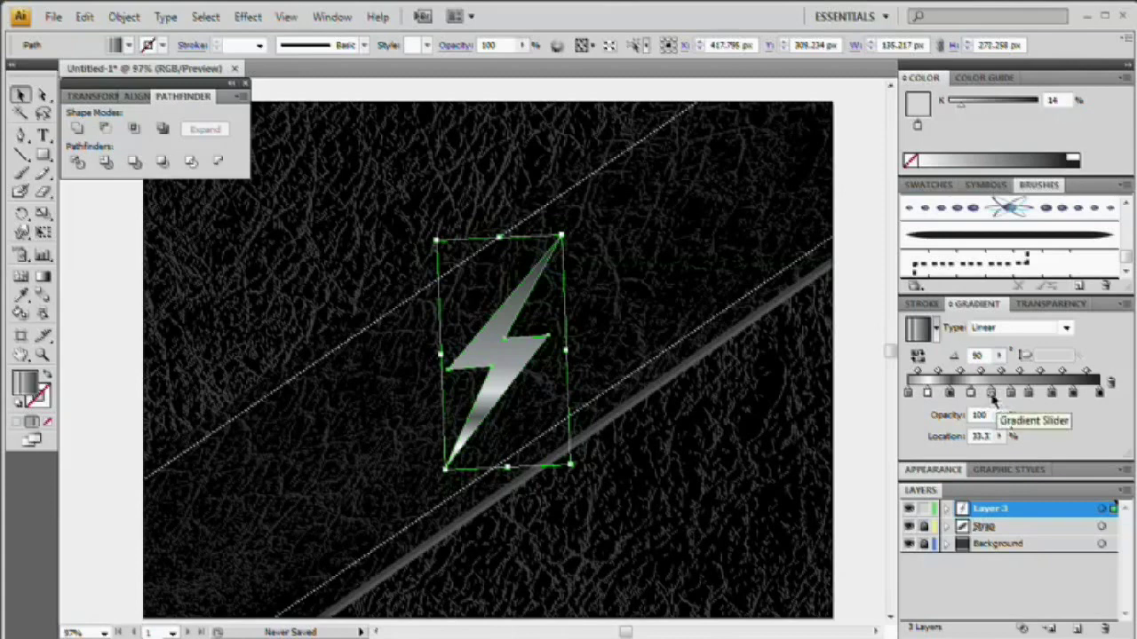
- Set the fifth gradient stop to 100% black, the sixth to 0%, and the seventh to a lighter gray
left_click(992, 396)
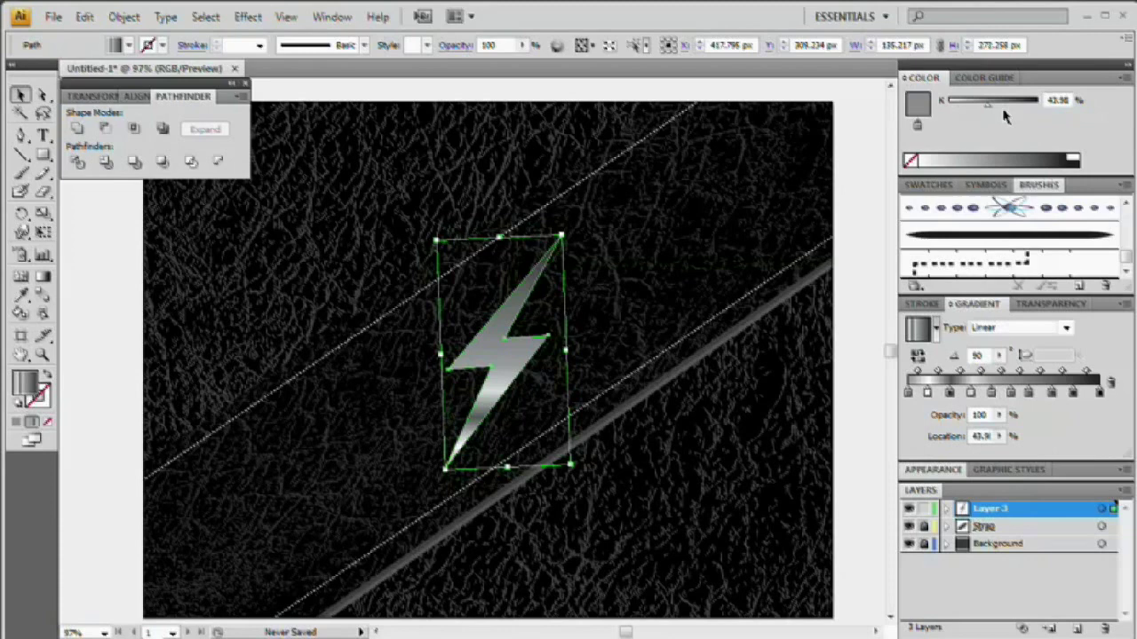
left_click_drag(988, 101, 1041, 100)
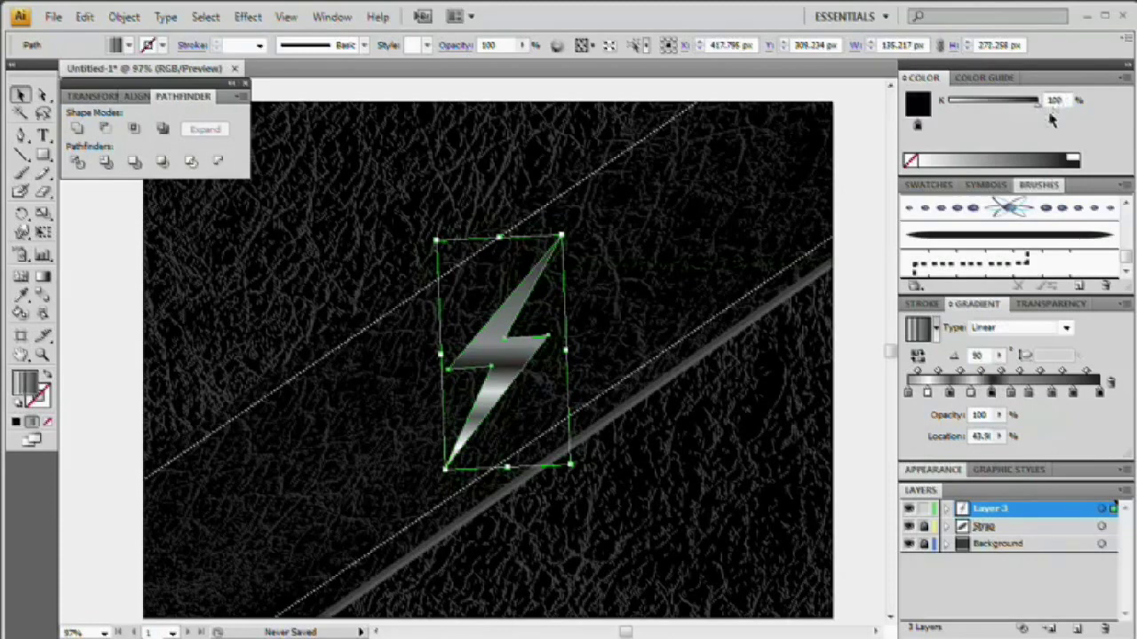
left_click(1010, 394)
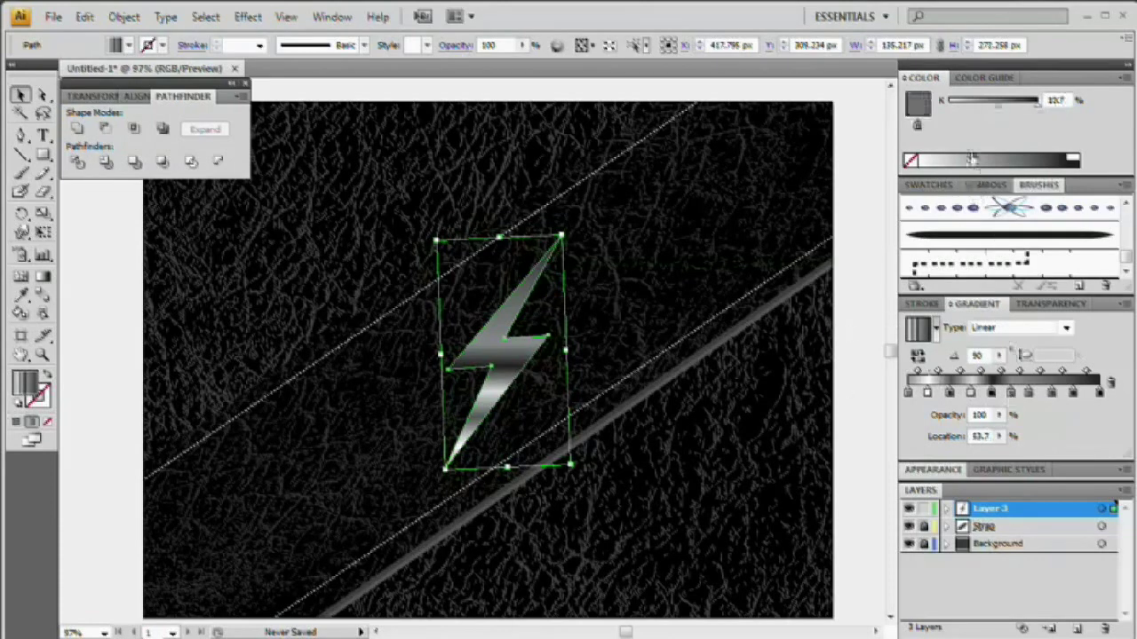
left_click_drag(948, 103, 935, 107)
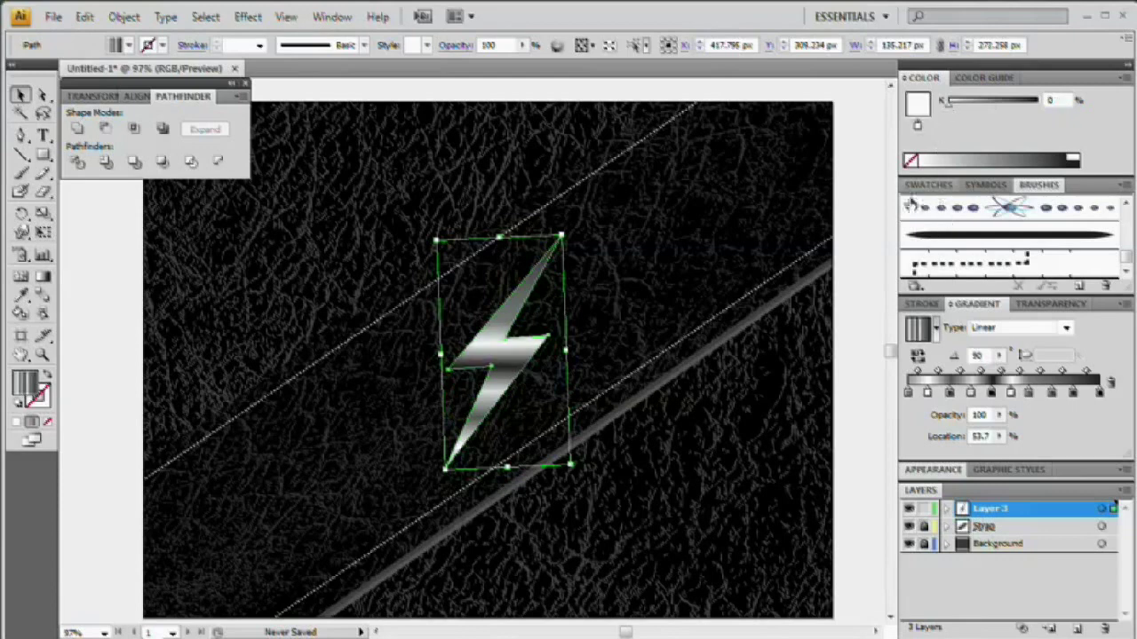
left_click(1028, 393)
left_click_drag(1004, 105, 981, 107)
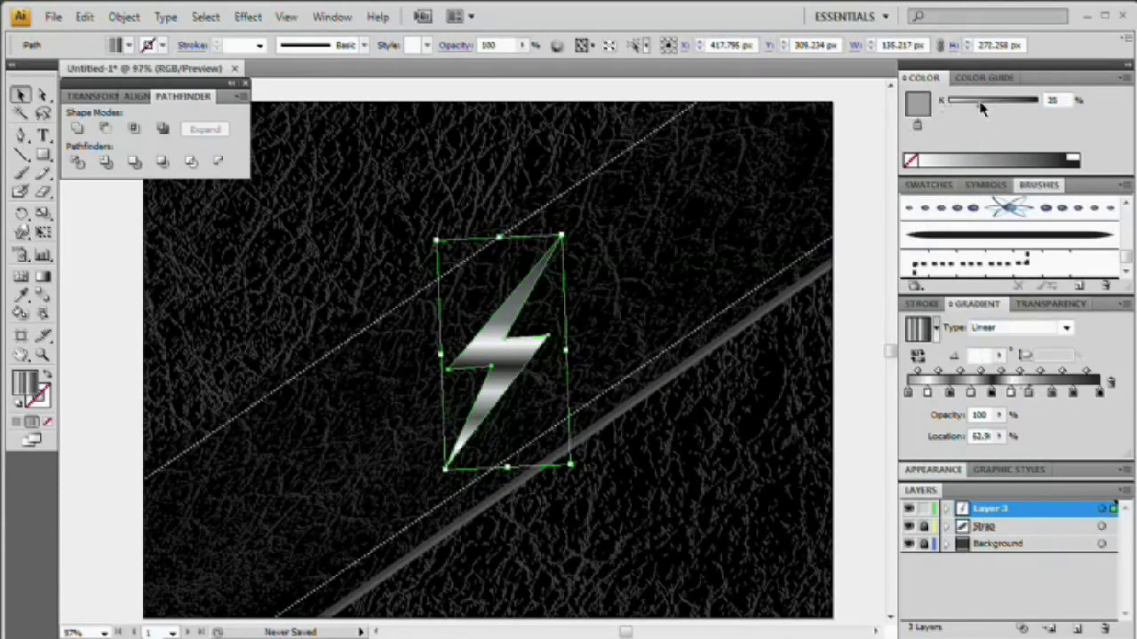
- Set the eighth gradient stop to 82% black and the ninth to white, keeping the end stop at 100% black
left_click(1051, 392)
mouse_move(1023, 104)
left_mouse_down()
mouse_move(1002, 108)
mouse_move(1021, 107)
left_mouse_up()
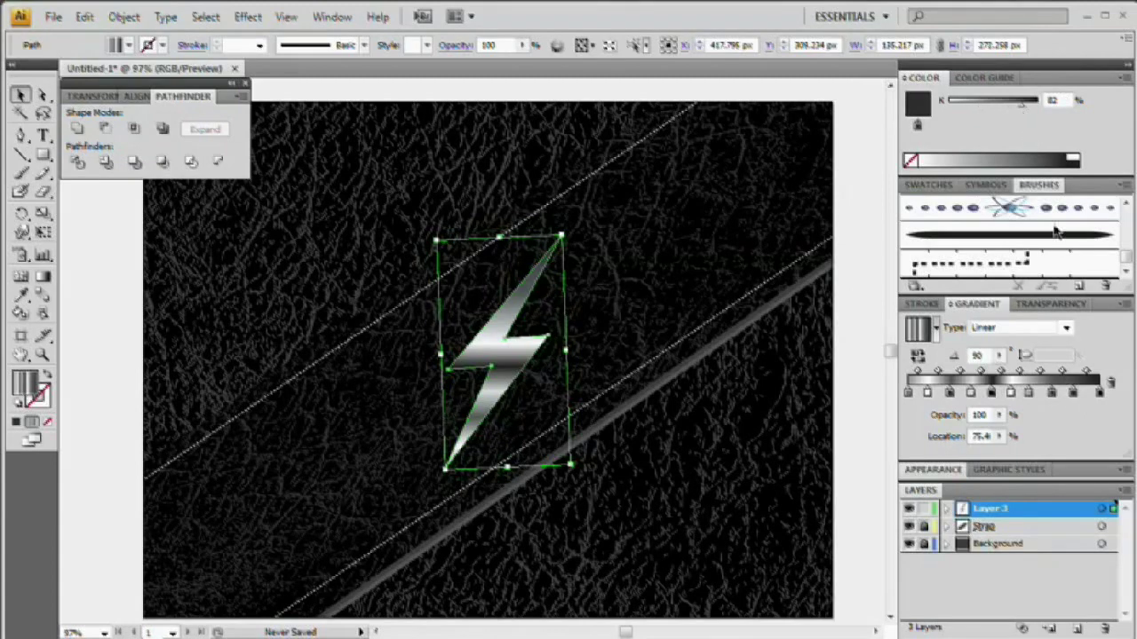
left_click(1073, 392)
left_click_drag(1022, 107, 943, 108)
left_click(1100, 392)
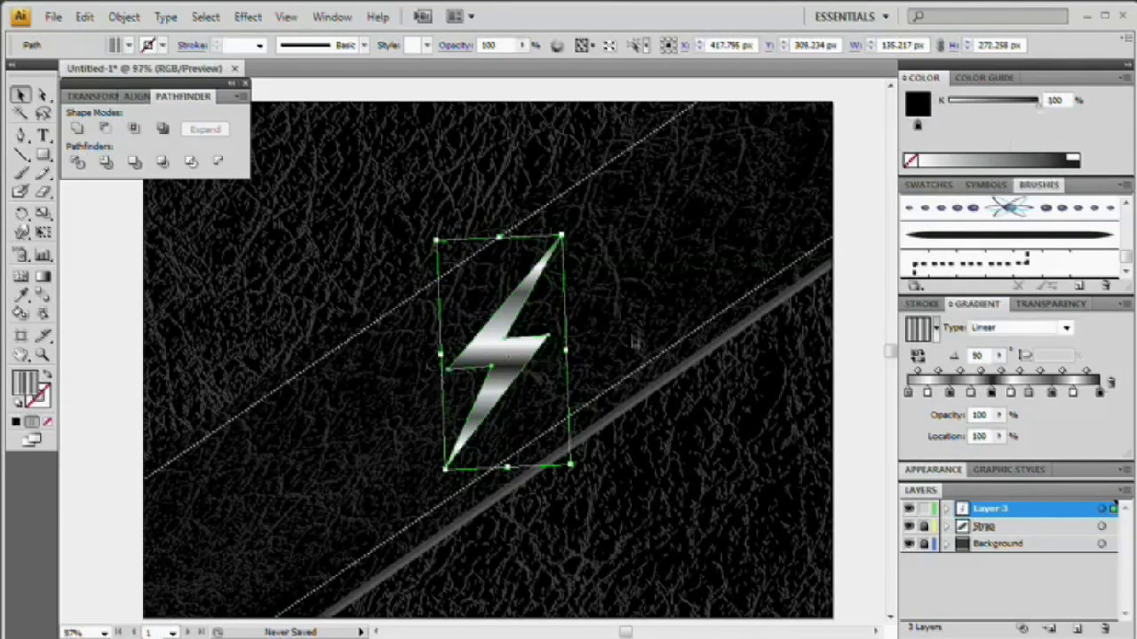
left_click(630, 283)
left_click(514, 362)
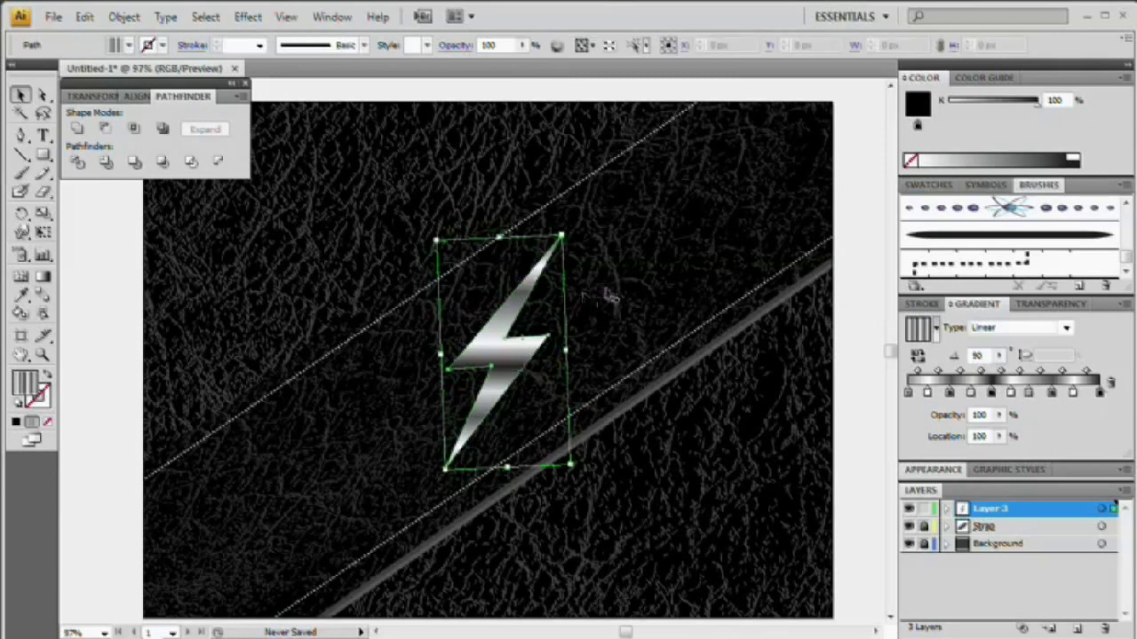
left_click(520, 395)
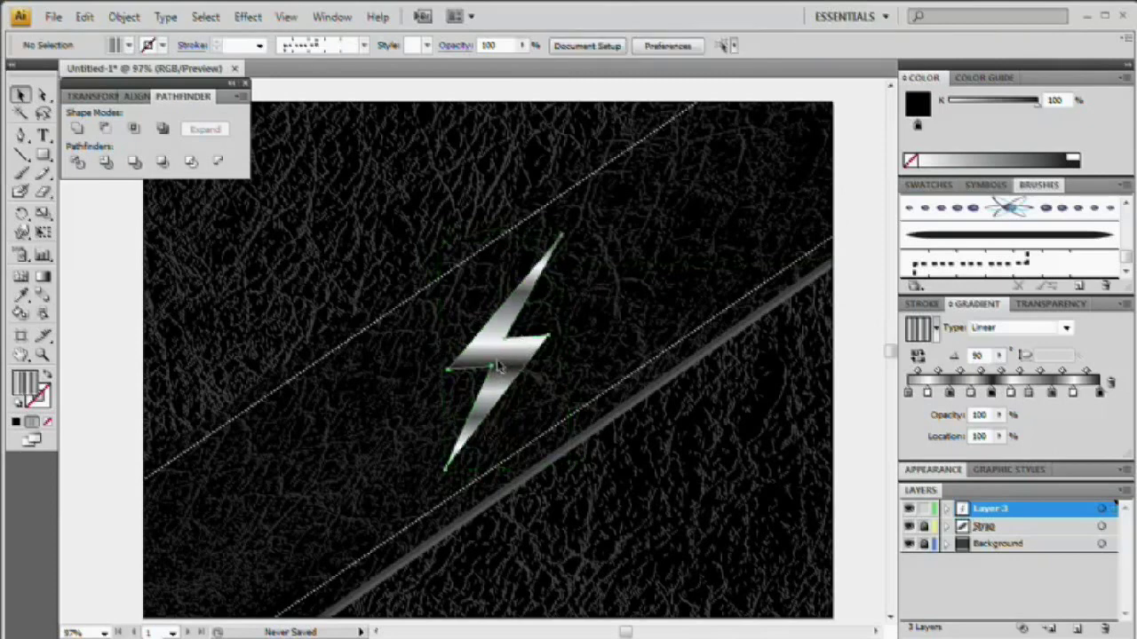
left_click(494, 377)
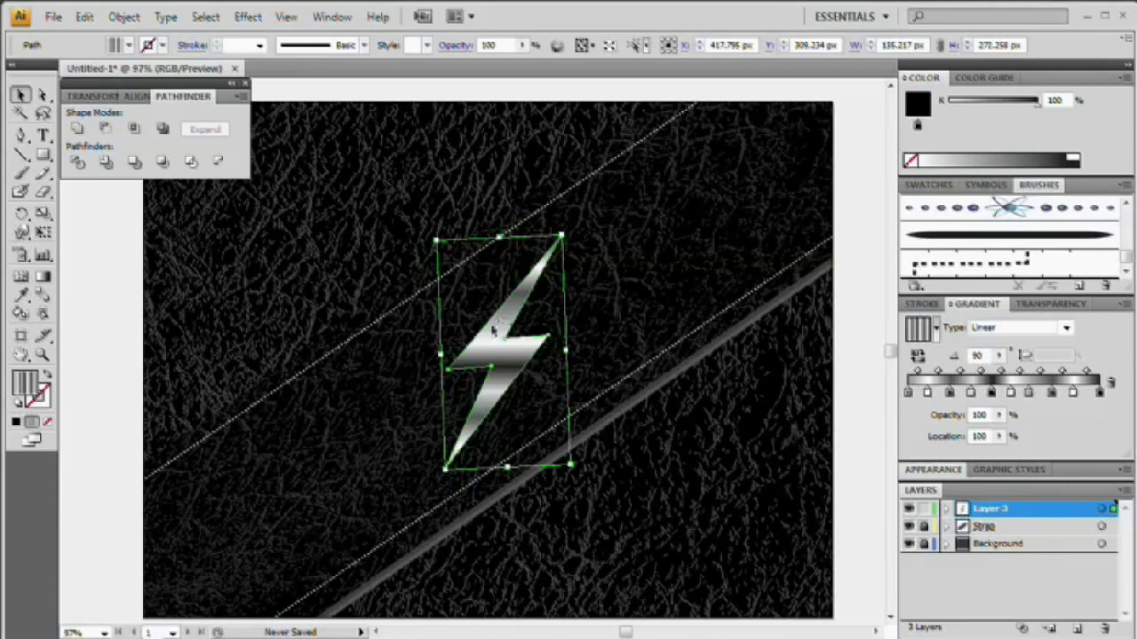
- Try scaling the lightning bolt down about its center to about 108 px wide, and undo the scaling
key("a")
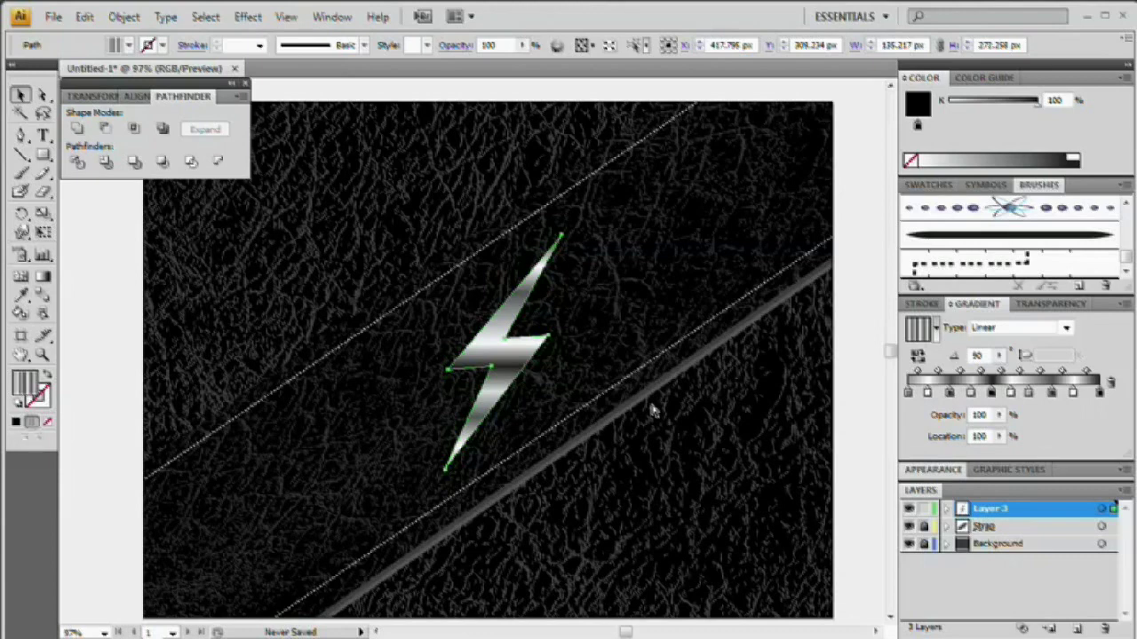
key("v")
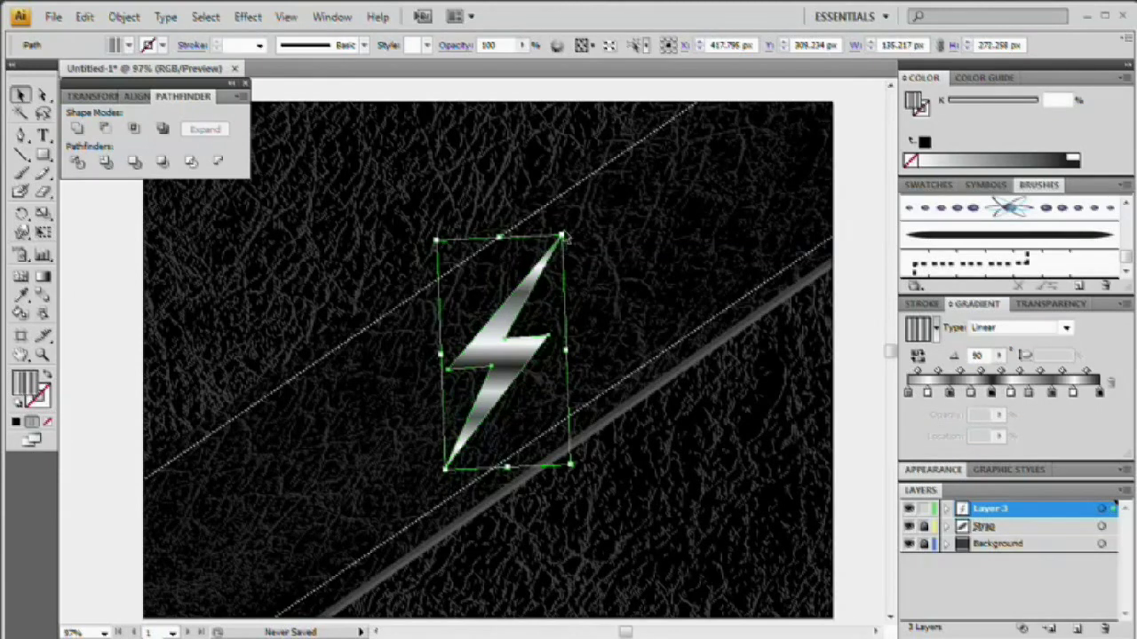
left_click_drag(565, 229, 551, 254)
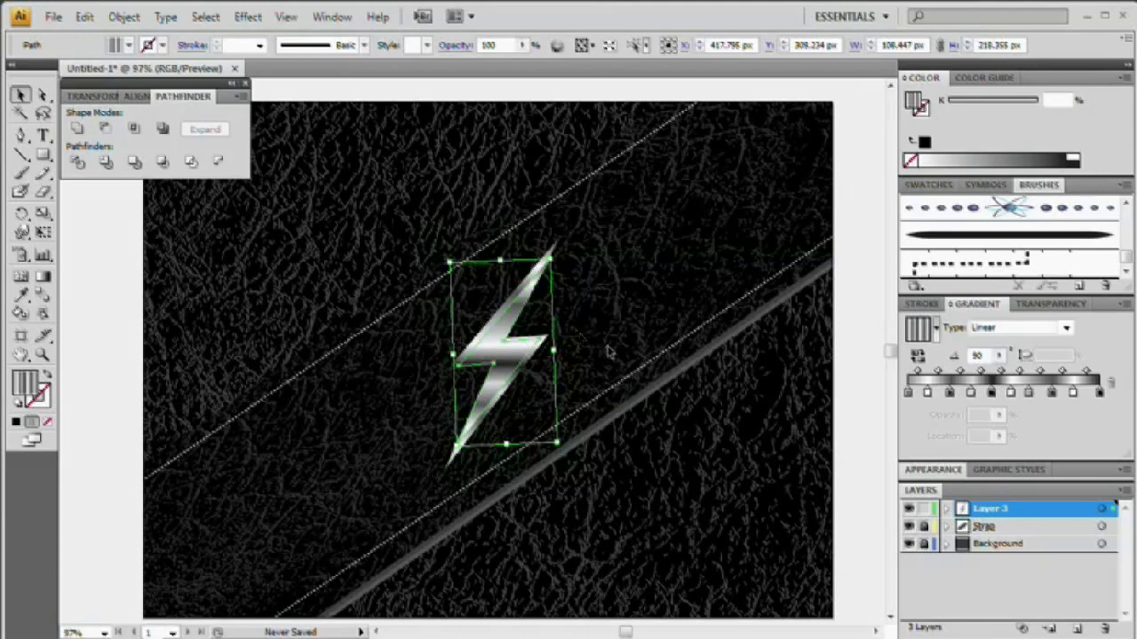
key("ctrl+z")
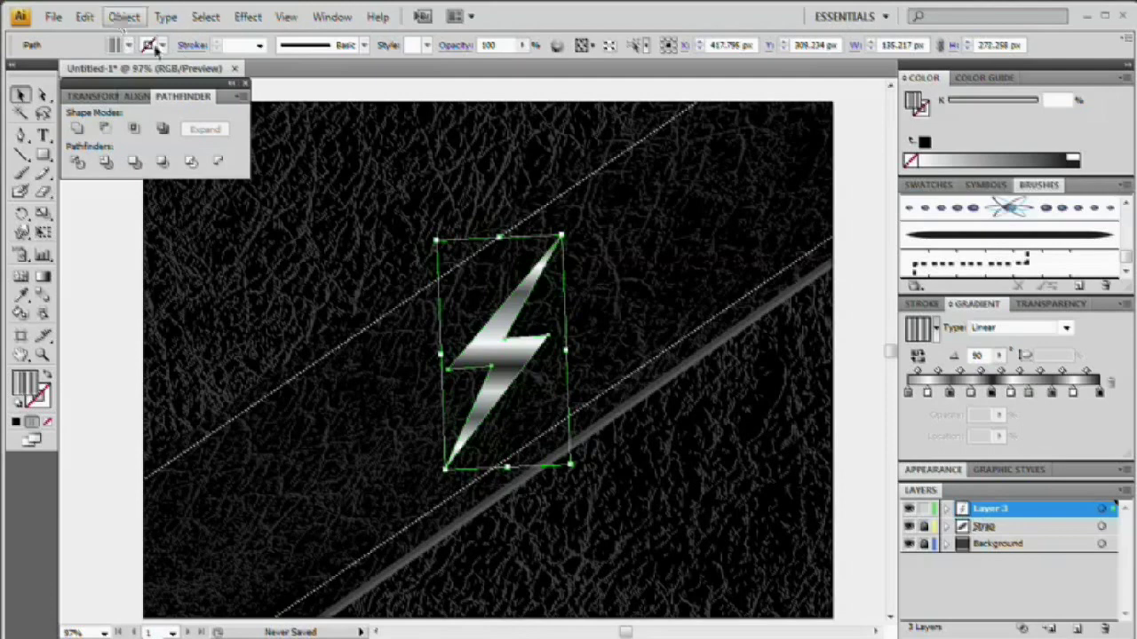
- Create an inset copy of the lightning bolt using Offset Path with a -2 px offset and miter joins
left_click(123, 16)
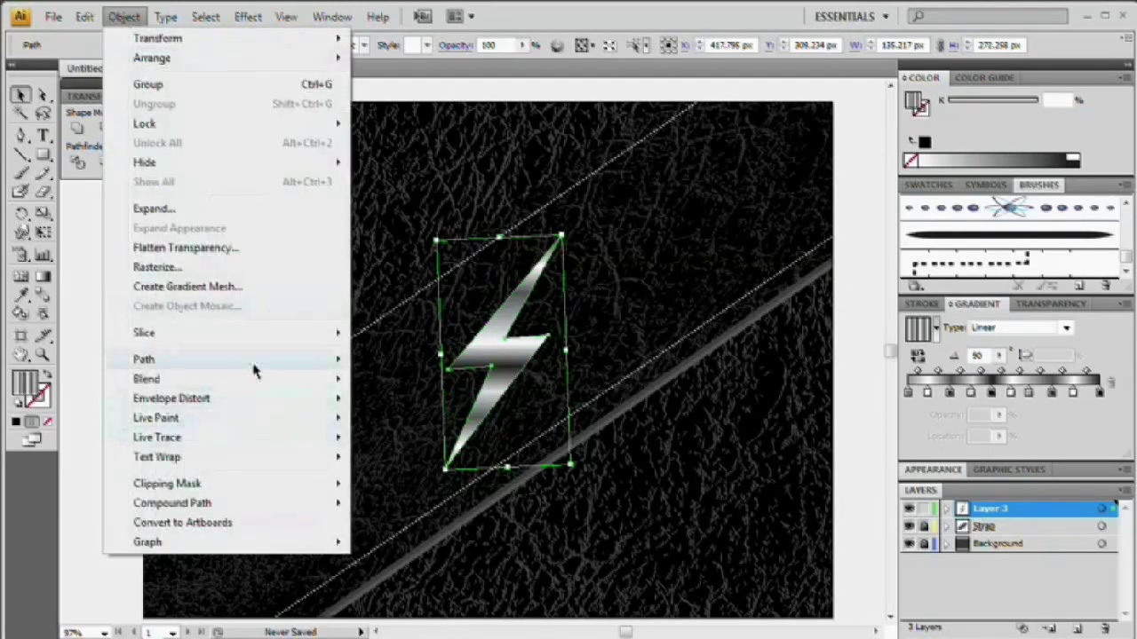
mouse_move(256, 360)
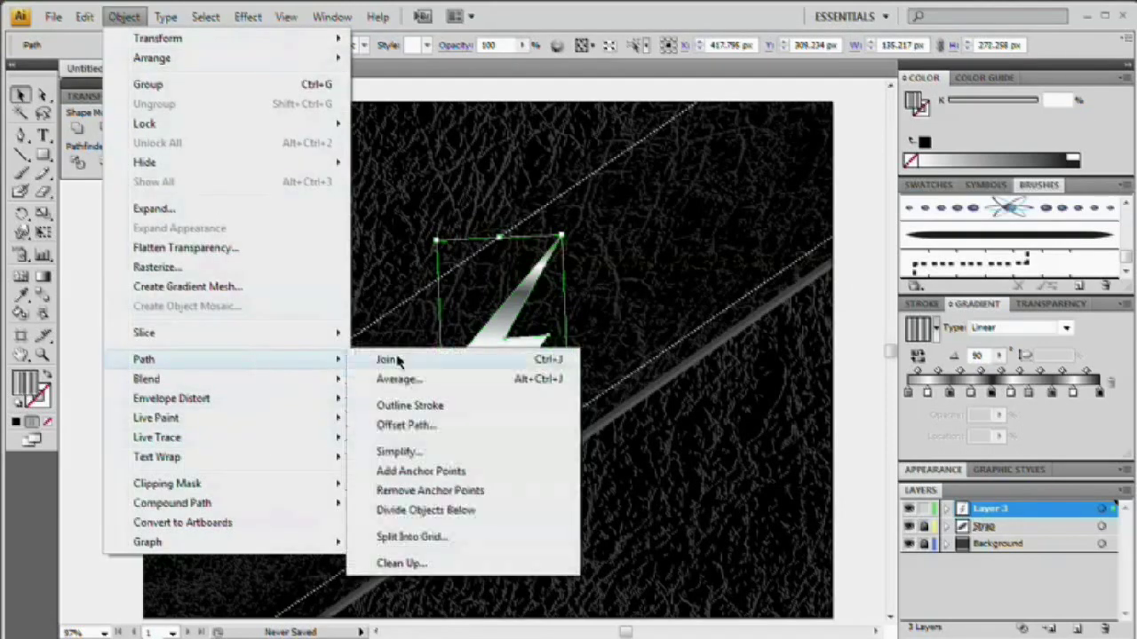
left_click(414, 421)
left_click_drag(558, 271, 727, 331)
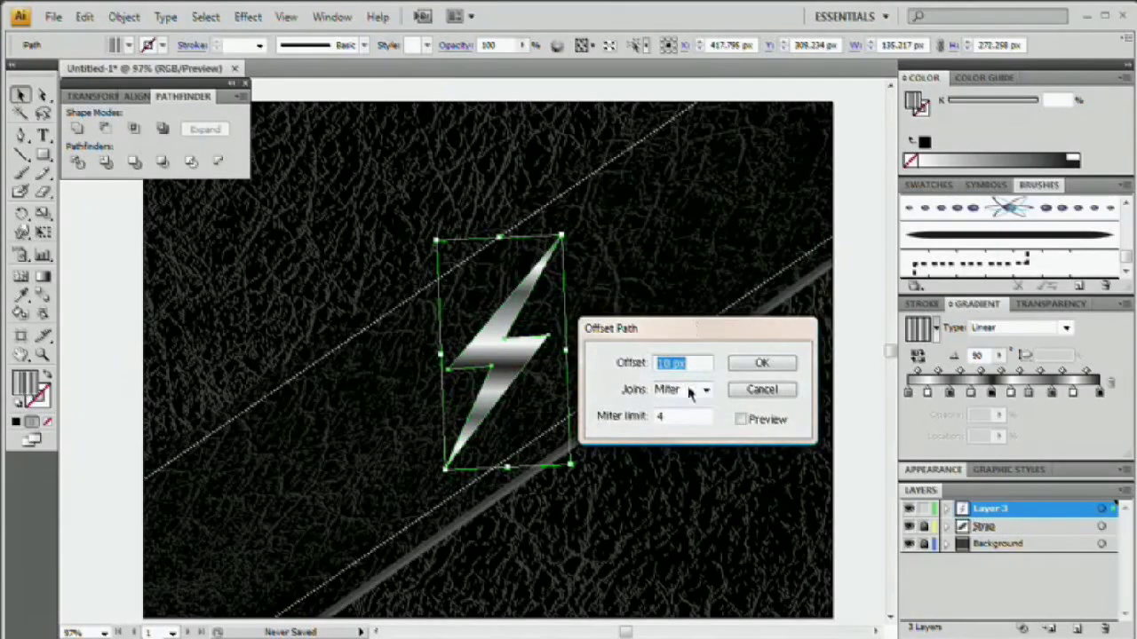
type("-2px")
left_click(760, 422)
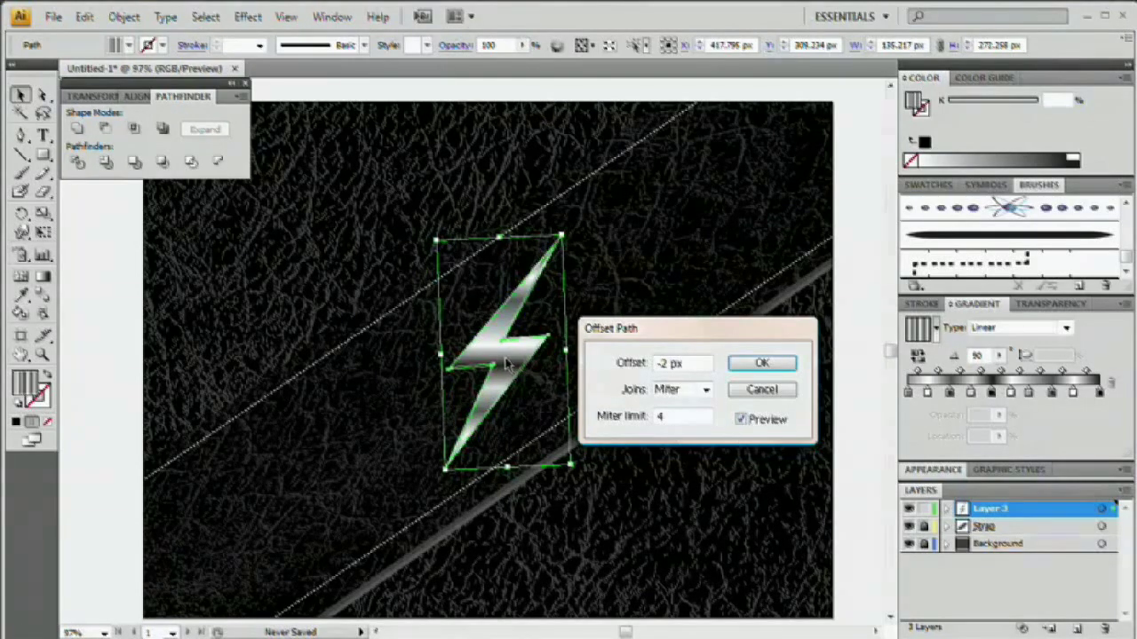
left_click(762, 363)
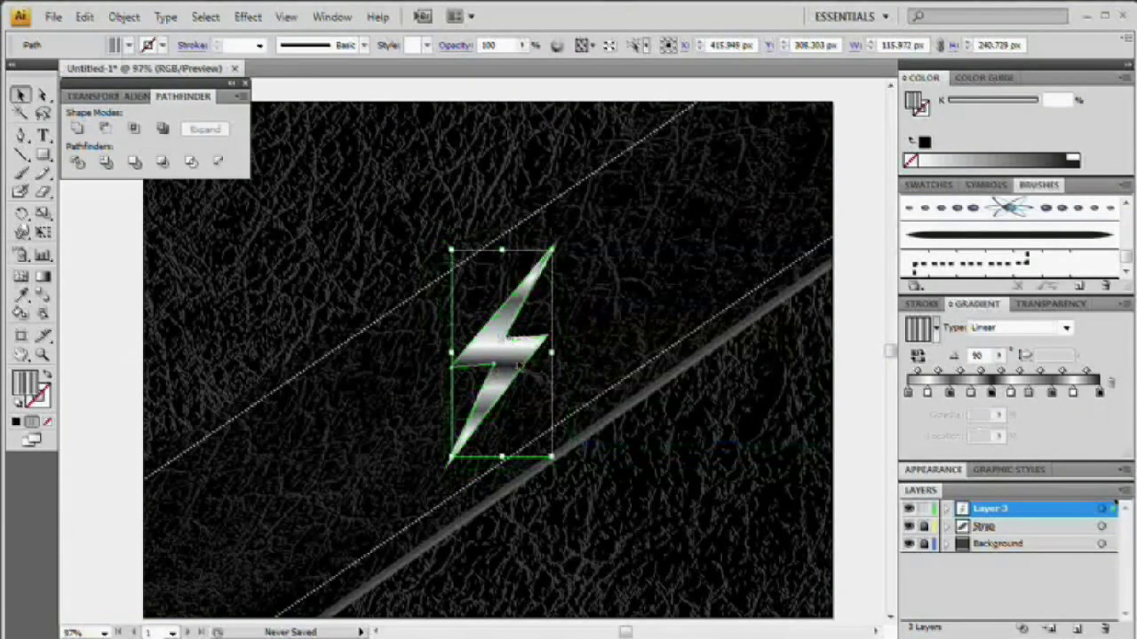
- Expand Layer 3's contents and set the inset bolt's gradient angle to -90°, then deselect it
left_click(944, 509)
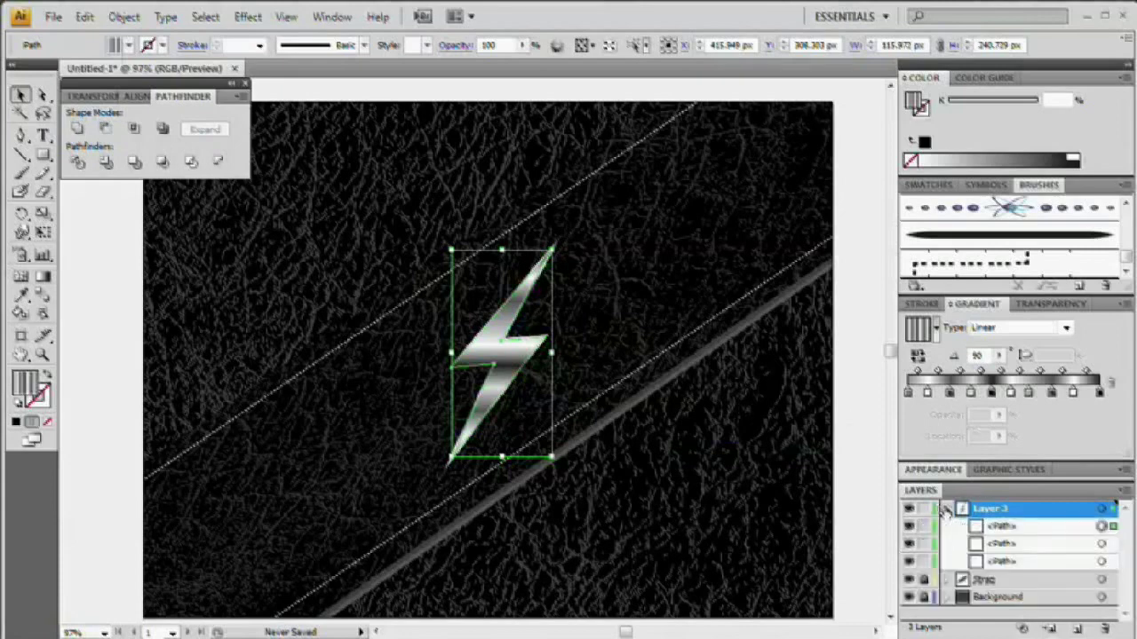
left_click_drag(988, 355, 918, 356)
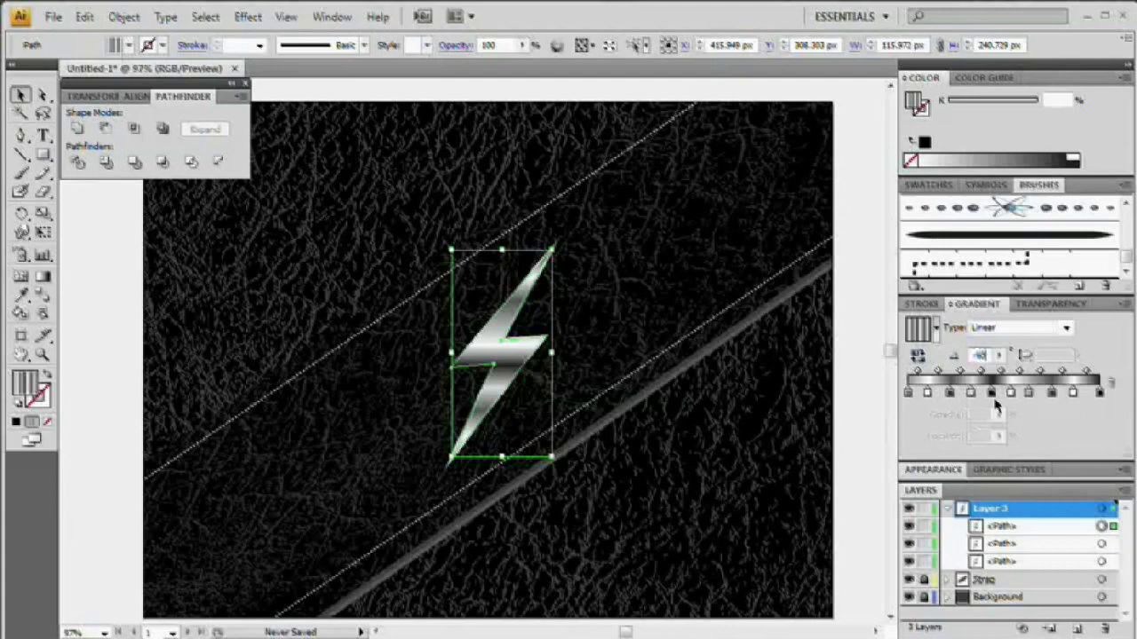
type("-90")
key("Return")
left_click(617, 336)
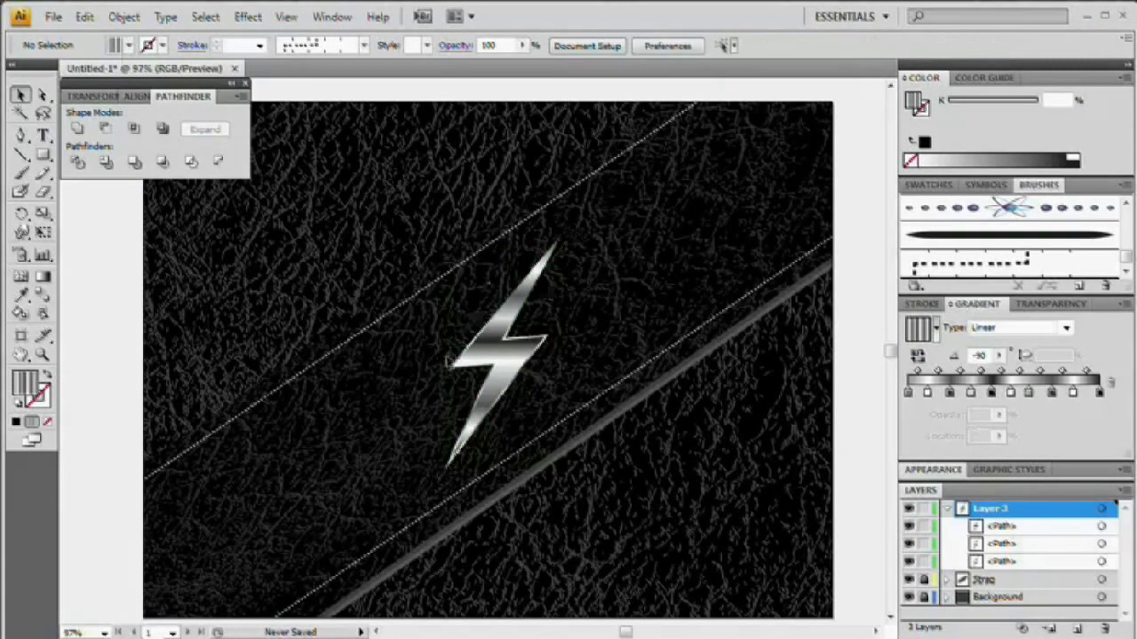
- Select the inset lightning bolt and hide its bounding box
left_click(486, 356)
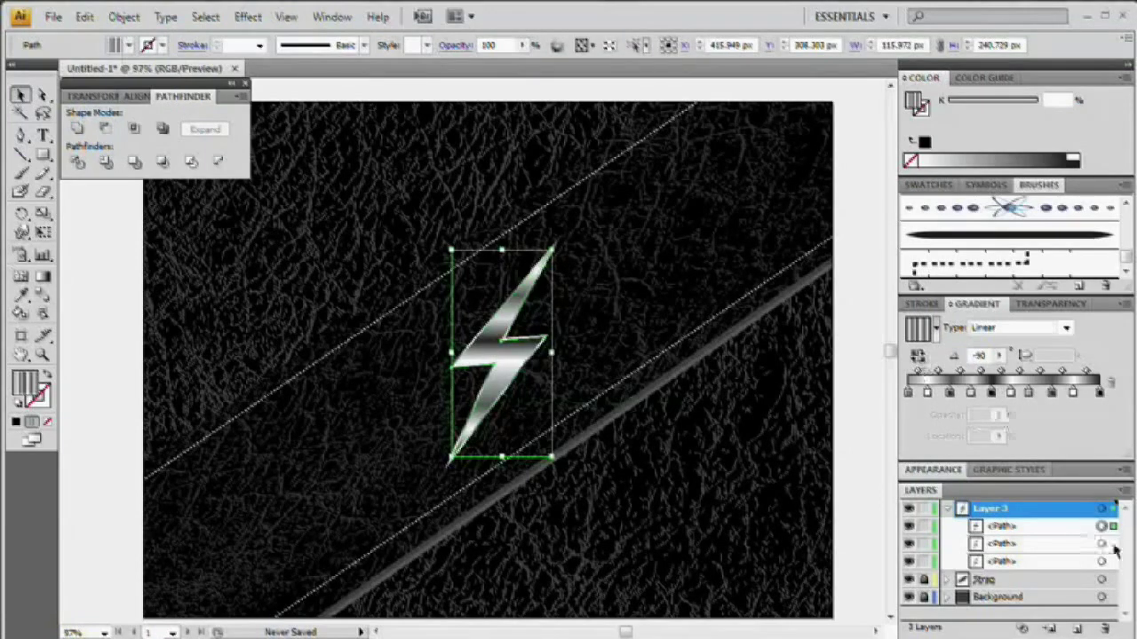
key("ctrl+h")
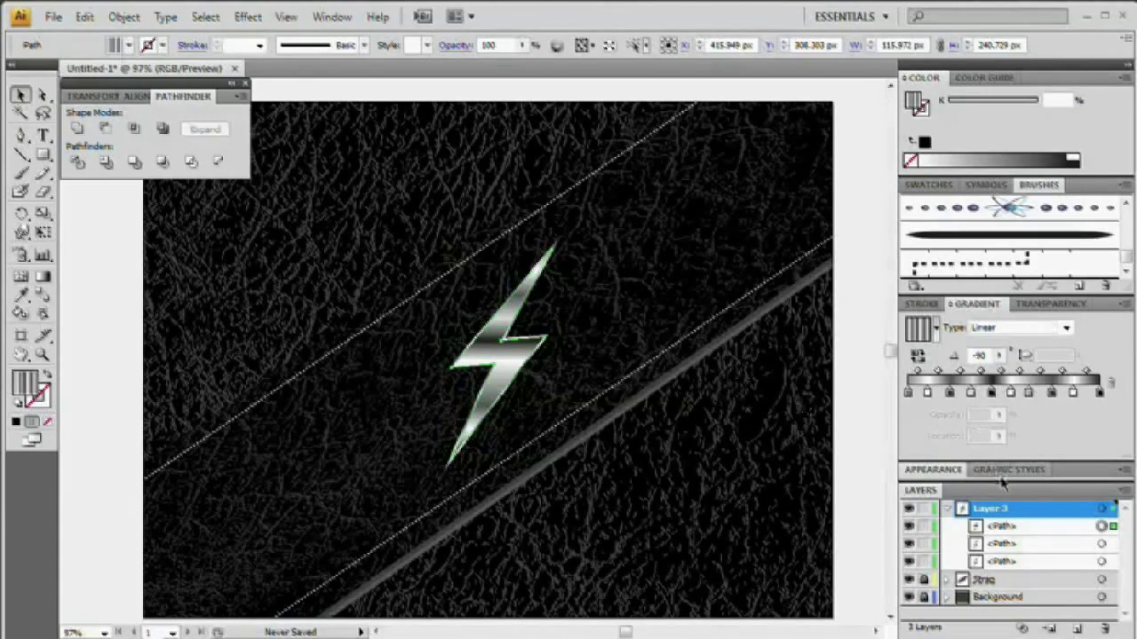
- Paste a copy of the inset bolt in front, show its bounding box, and create a smaller inset from it with Offset Path
key("ctrl+f")
key("ctrl+h")
left_click(124, 16)
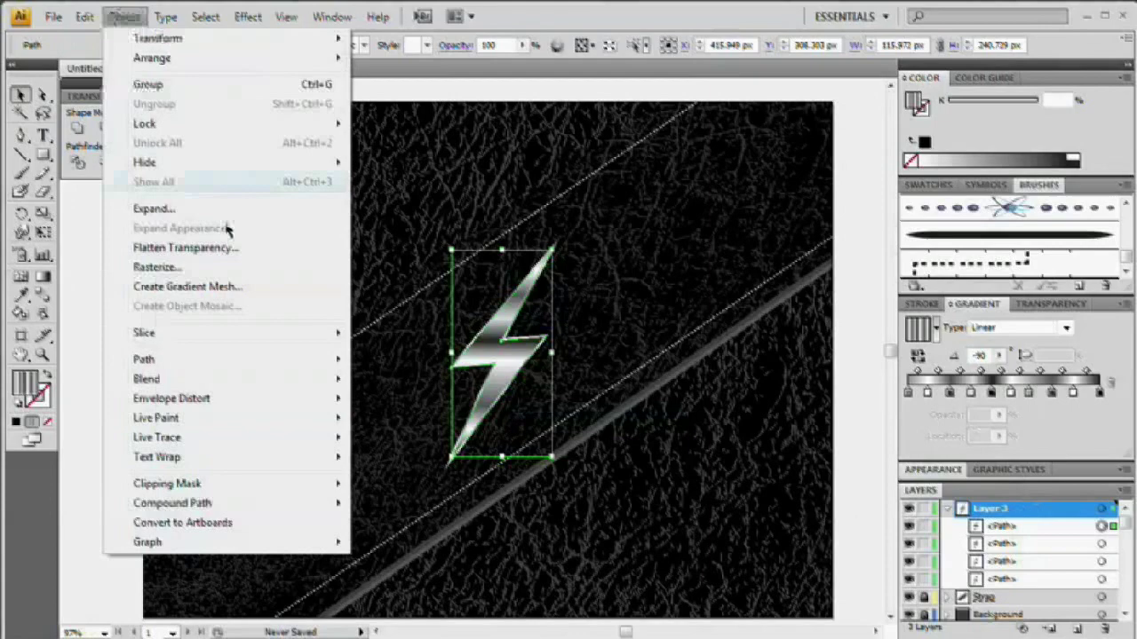
mouse_move(213, 358)
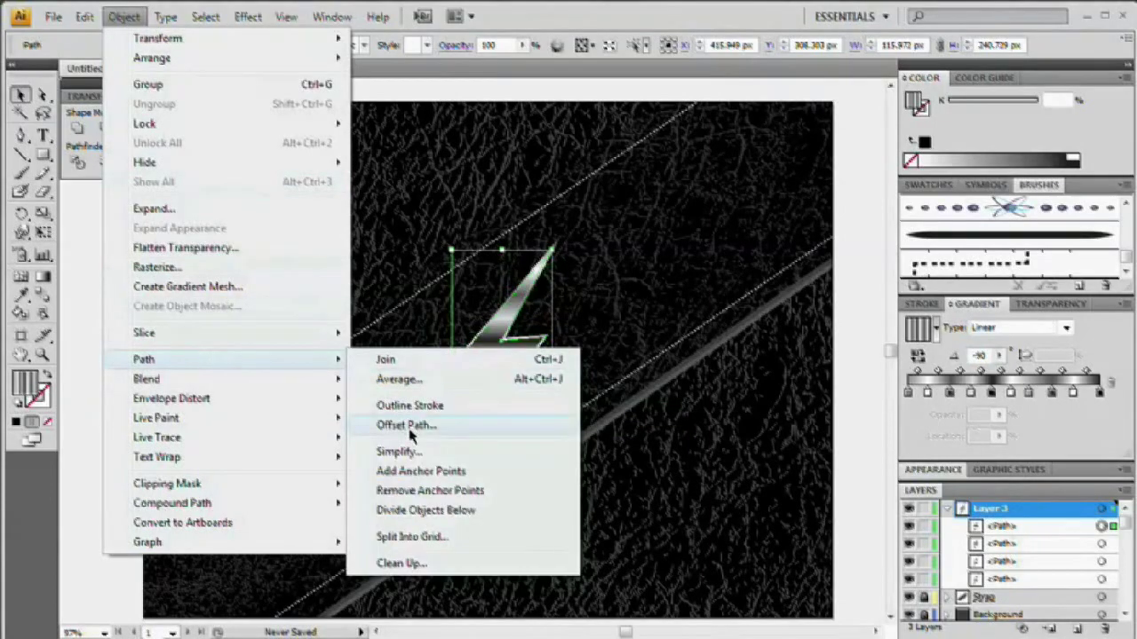
left_click(409, 427)
left_click(662, 313)
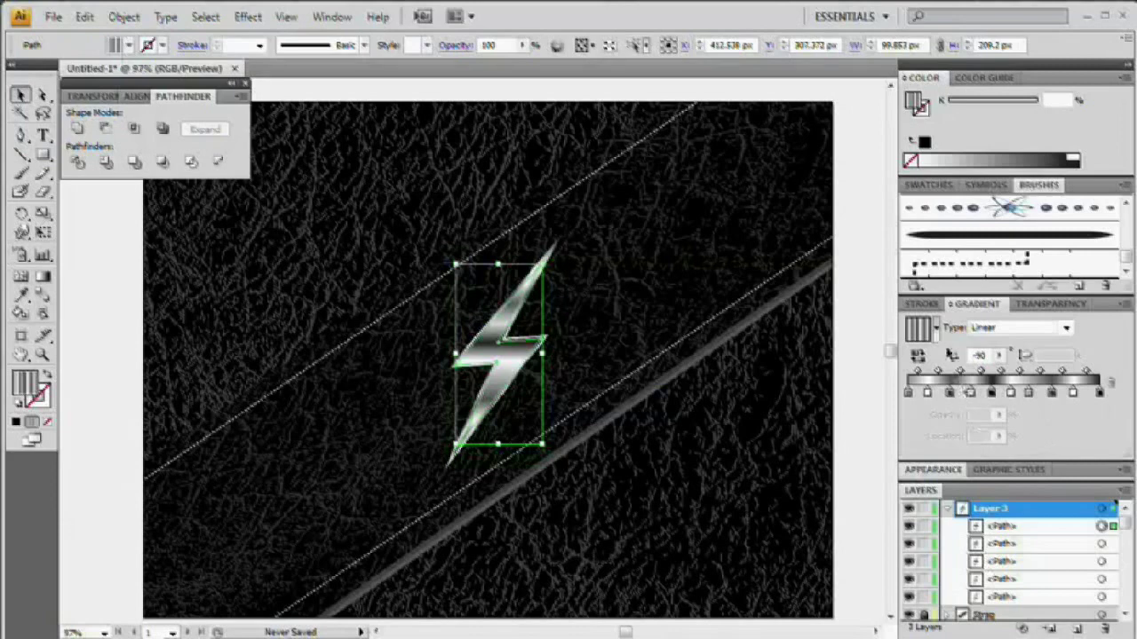
- Fill the innermost bolt with the white-to-black linear gradient swatch and move the white stop to about 20%
left_click(934, 184)
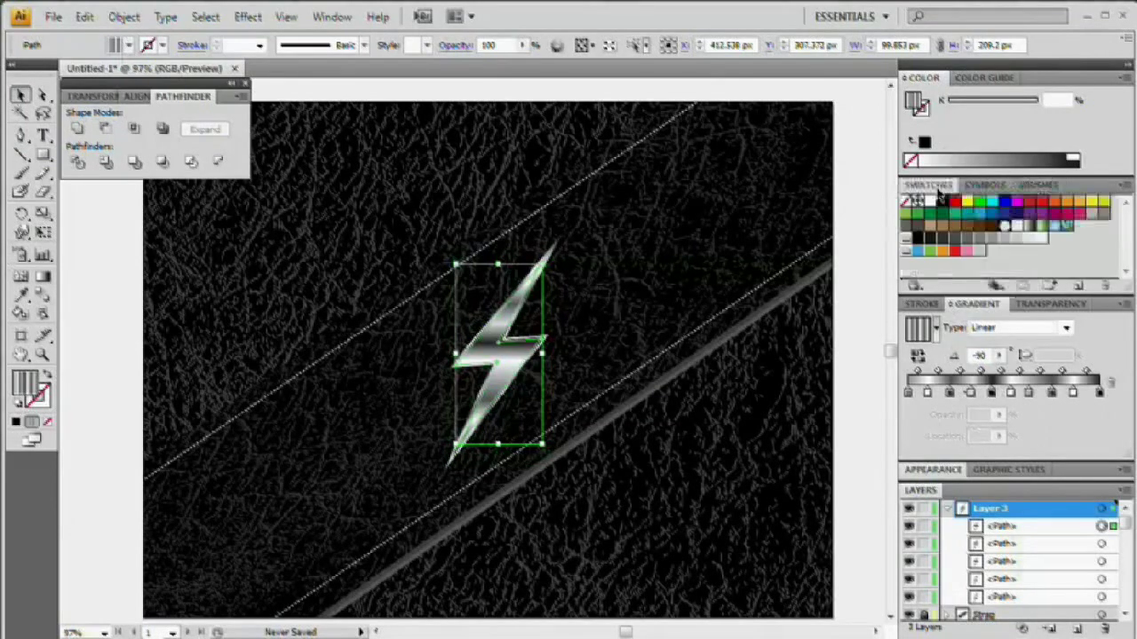
left_click(1027, 229)
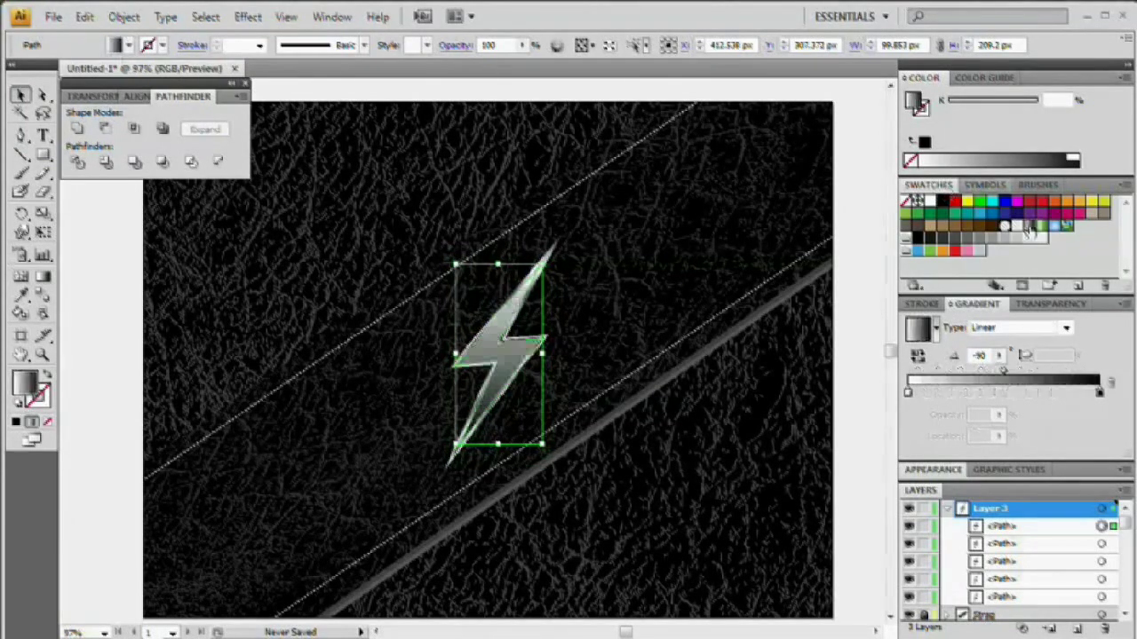
left_click(908, 392)
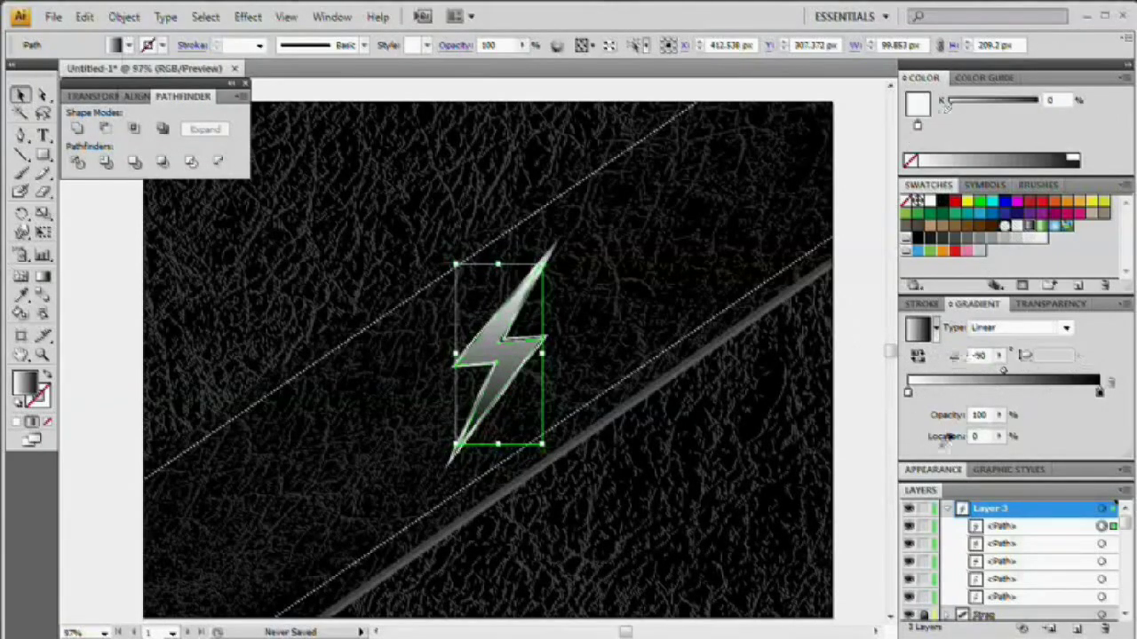
left_click_drag(907, 391, 947, 397)
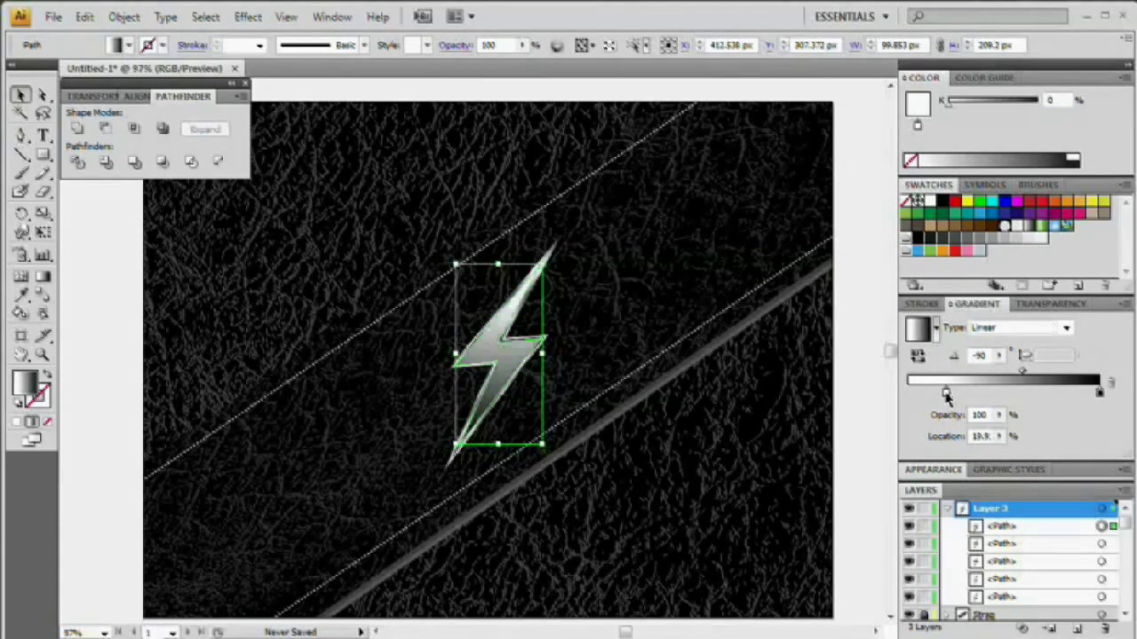
- Set the innermost bolt's dark gradient stop to 71% black at about 91.6% and the midpoint to about 52.6%, then deselect the bolt
left_click(1100, 393)
left_click_drag(1010, 105, 1013, 105)
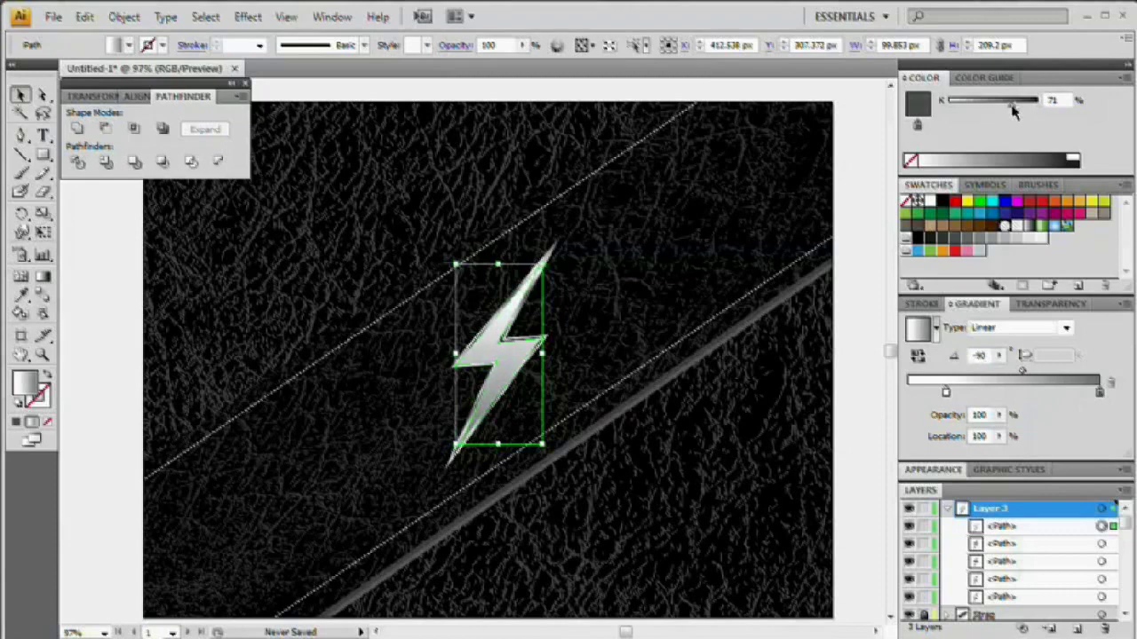
left_click_drag(1101, 394, 1082, 393)
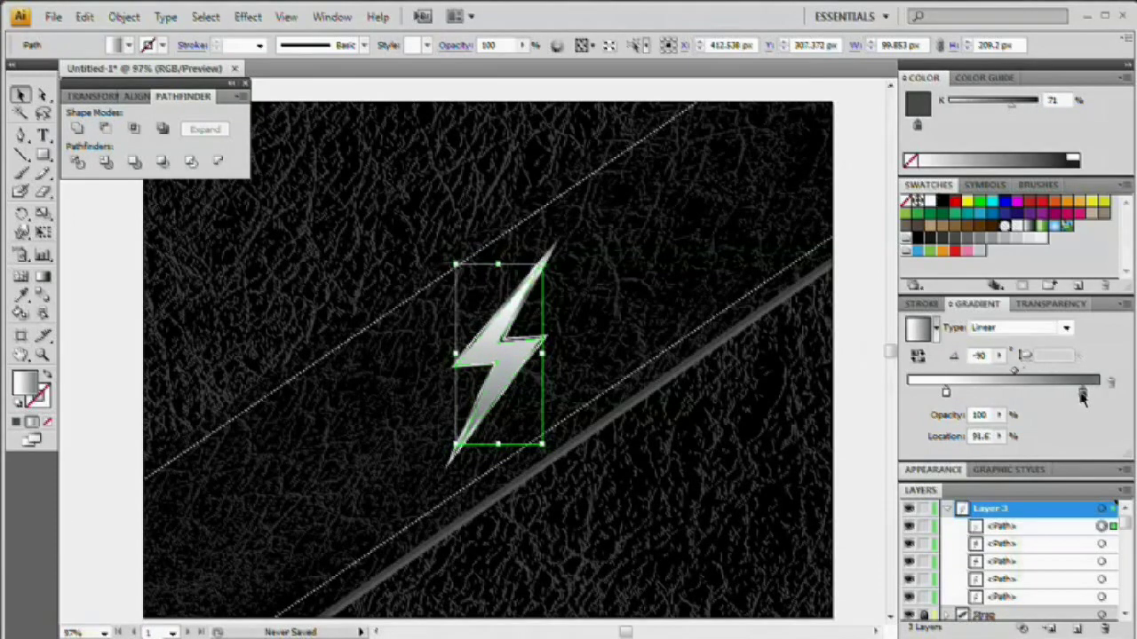
mouse_move(1014, 371)
left_mouse_down()
mouse_move(1037, 373)
mouse_move(1020, 375)
left_mouse_up()
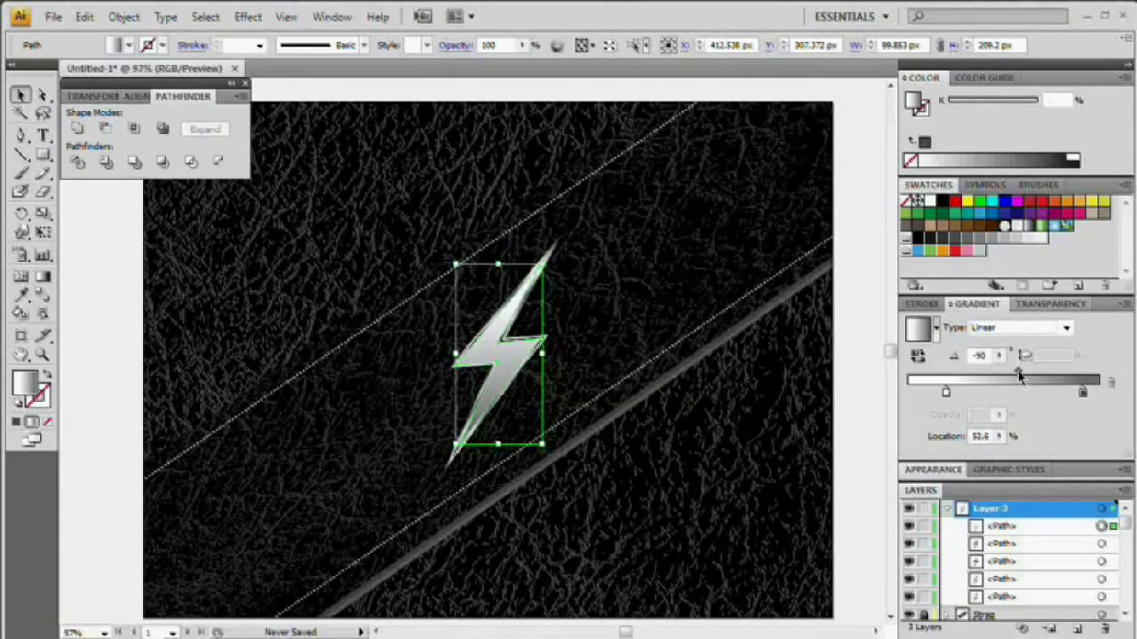
left_click(522, 358)
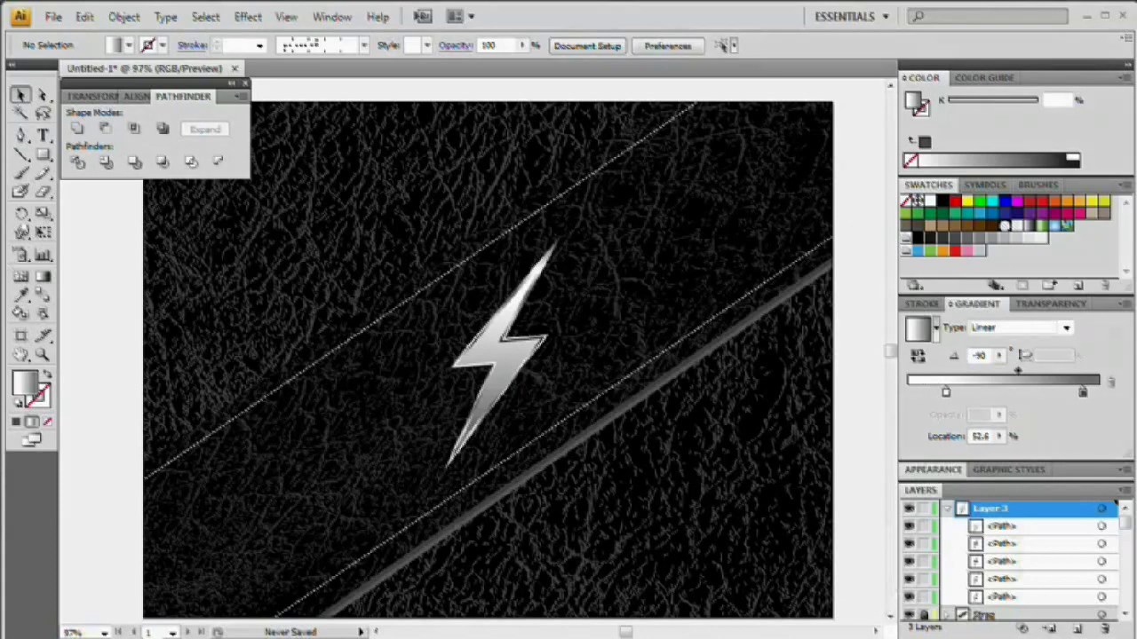
- Target the topmost path in Layer 3, the innermost bolt, and give it a 1 pt stroke
left_click(509, 360)
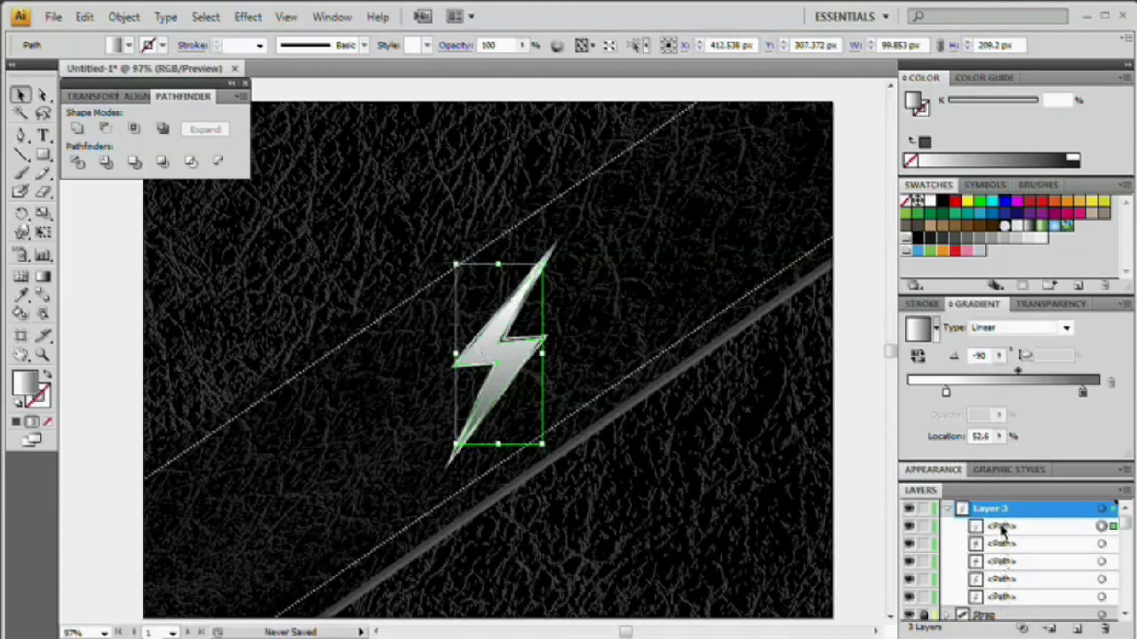
left_click(1101, 543)
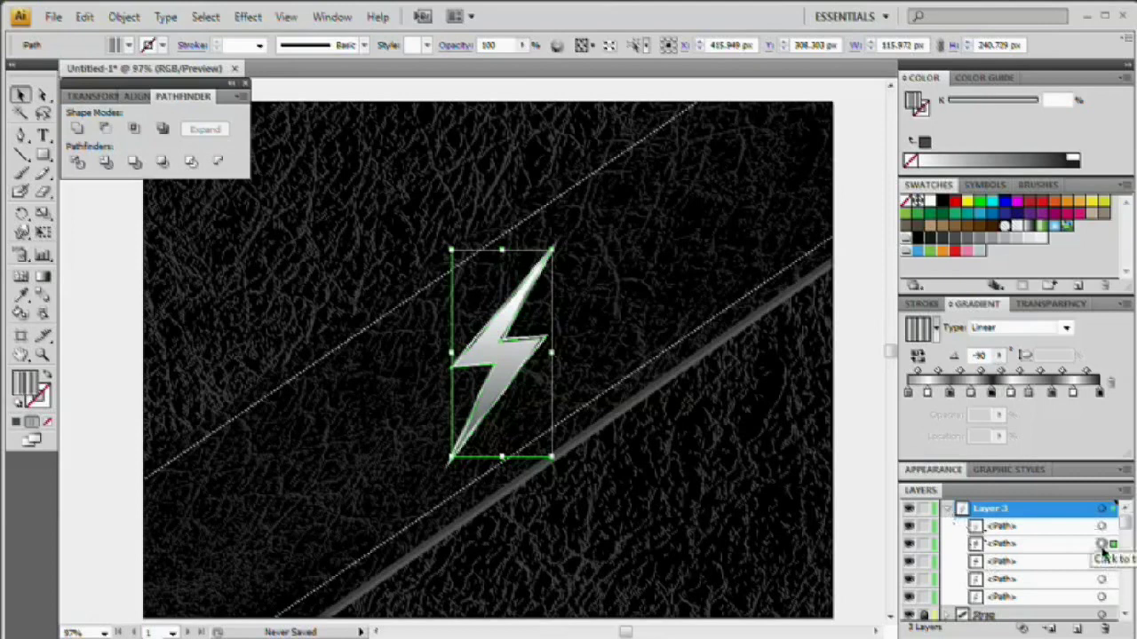
left_click(1013, 528)
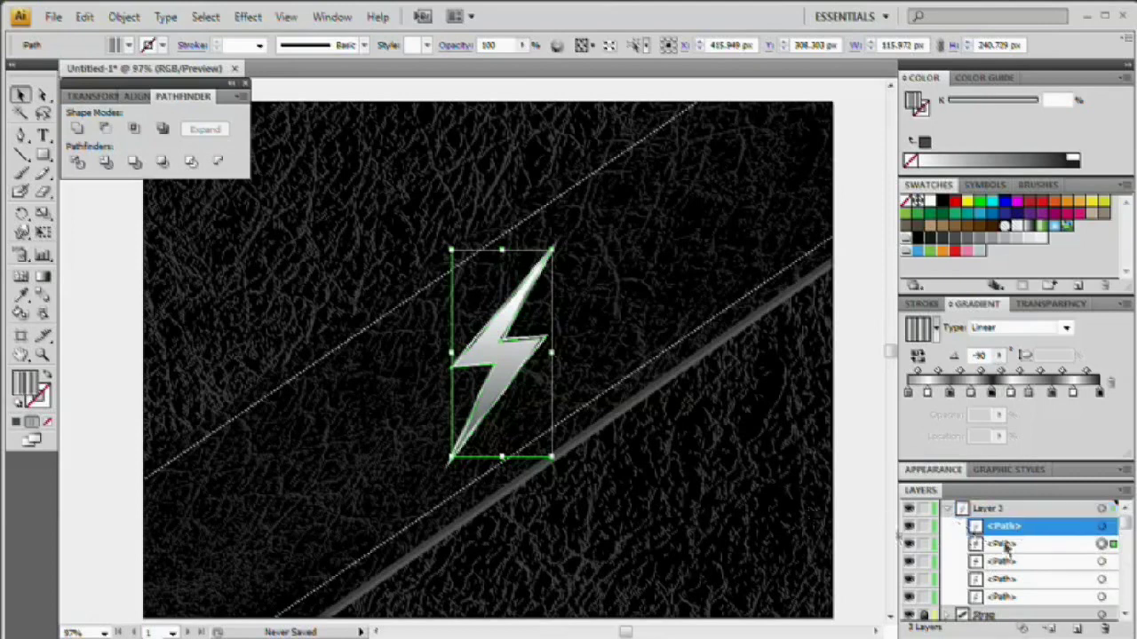
left_click(1106, 528)
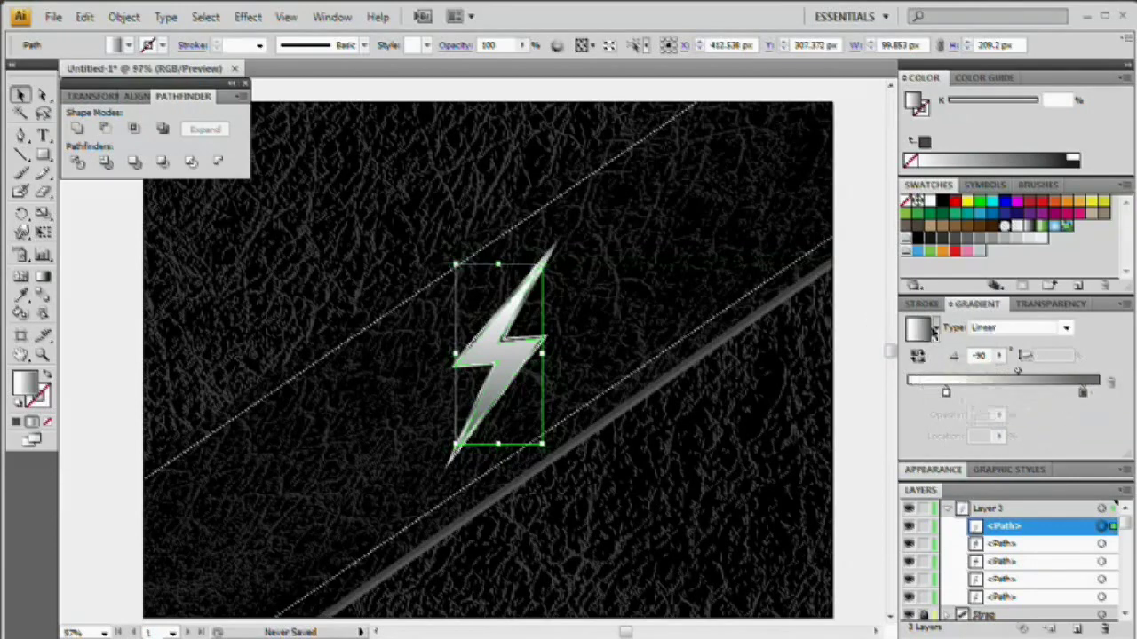
left_click(920, 304)
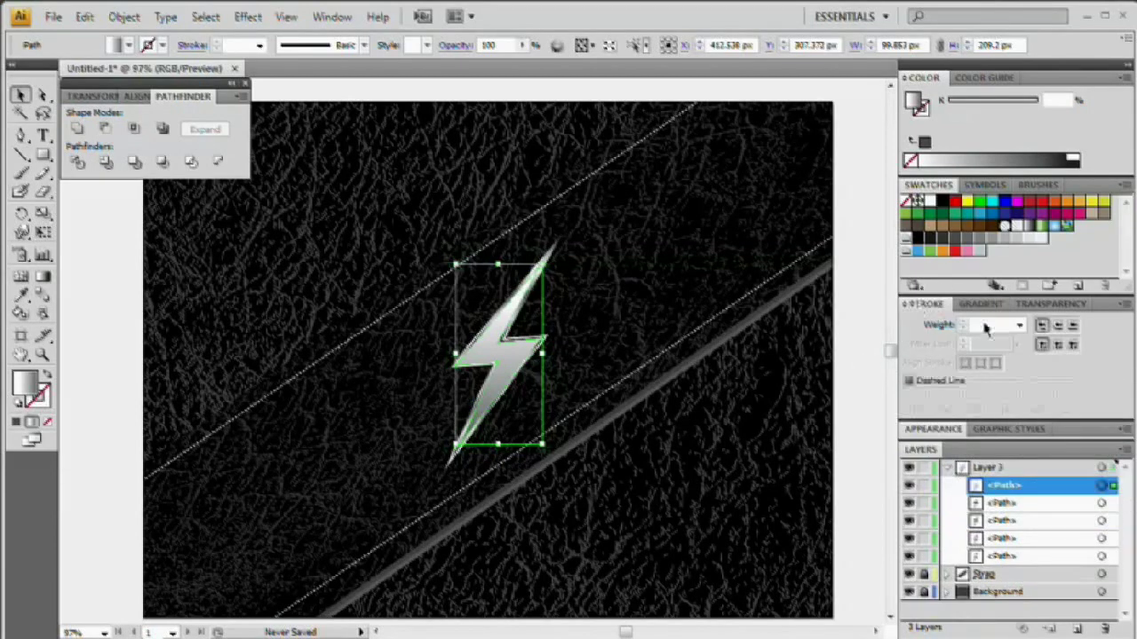
left_click(1019, 325)
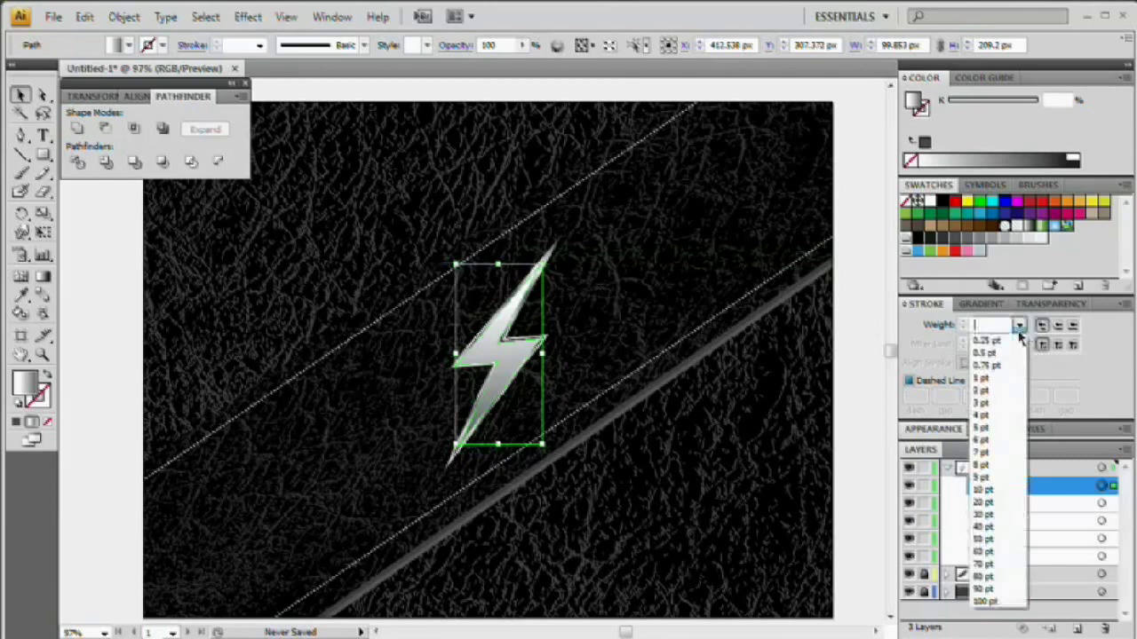
left_click(990, 385)
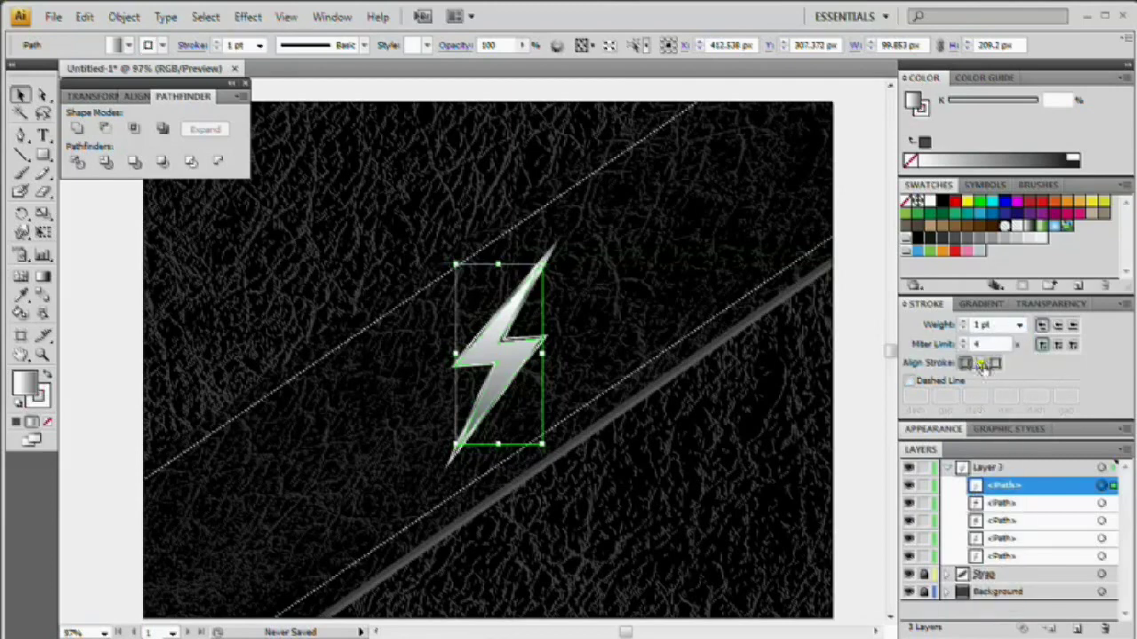
left_click(982, 365)
- Color the innermost bolt's stroke dark gray with RGB 77, 77, 77 and deselect the bolt
left_click(922, 112)
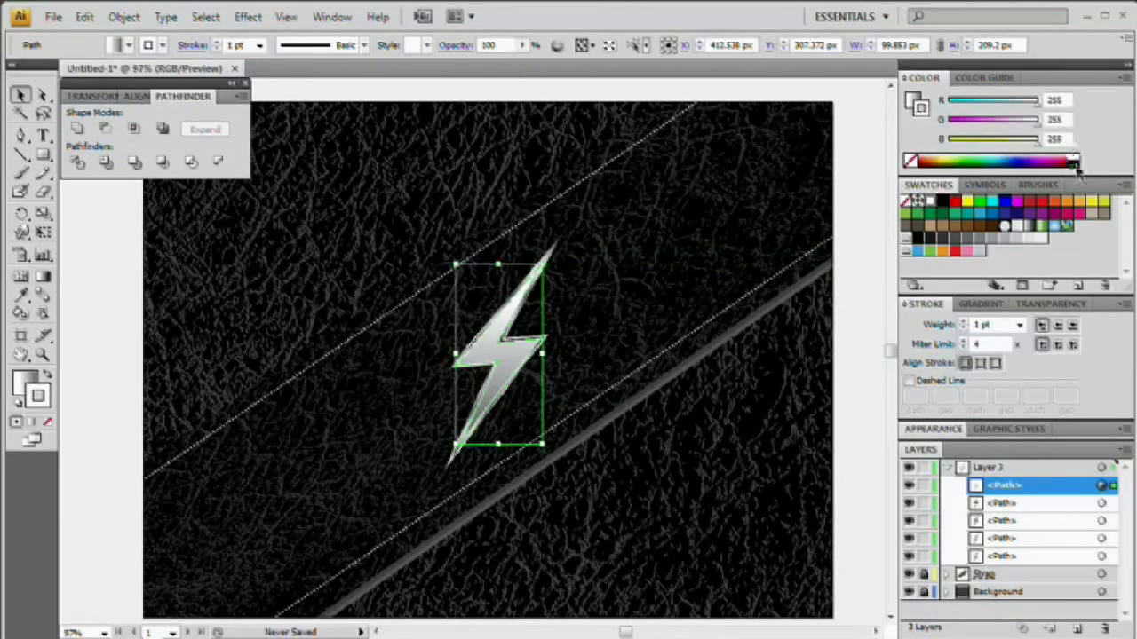
left_click(1074, 165)
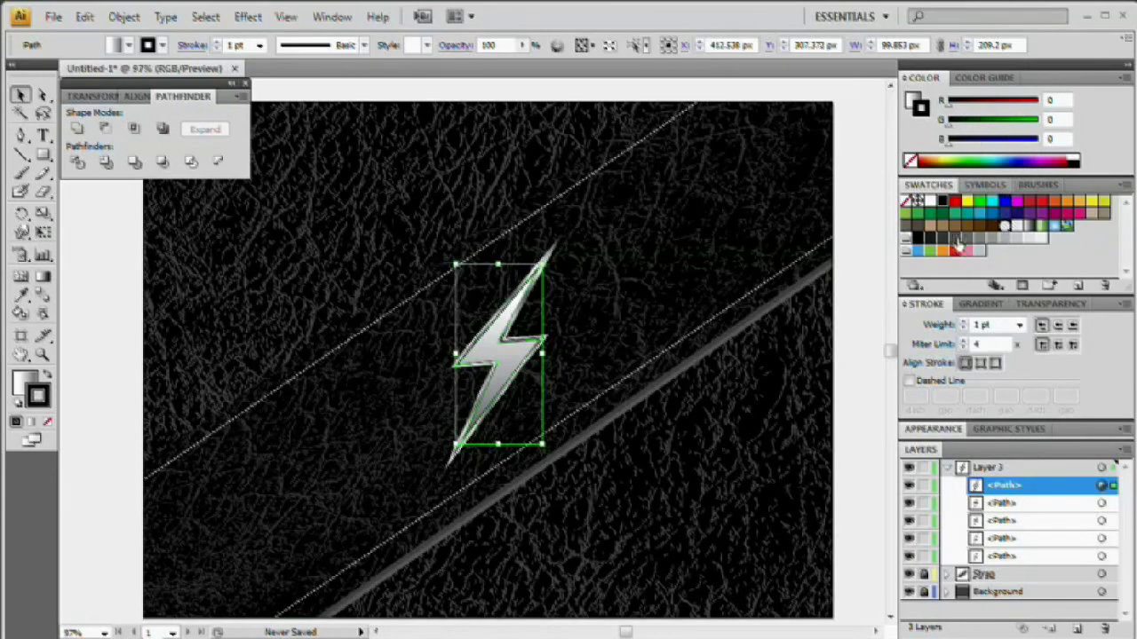
left_click(957, 246)
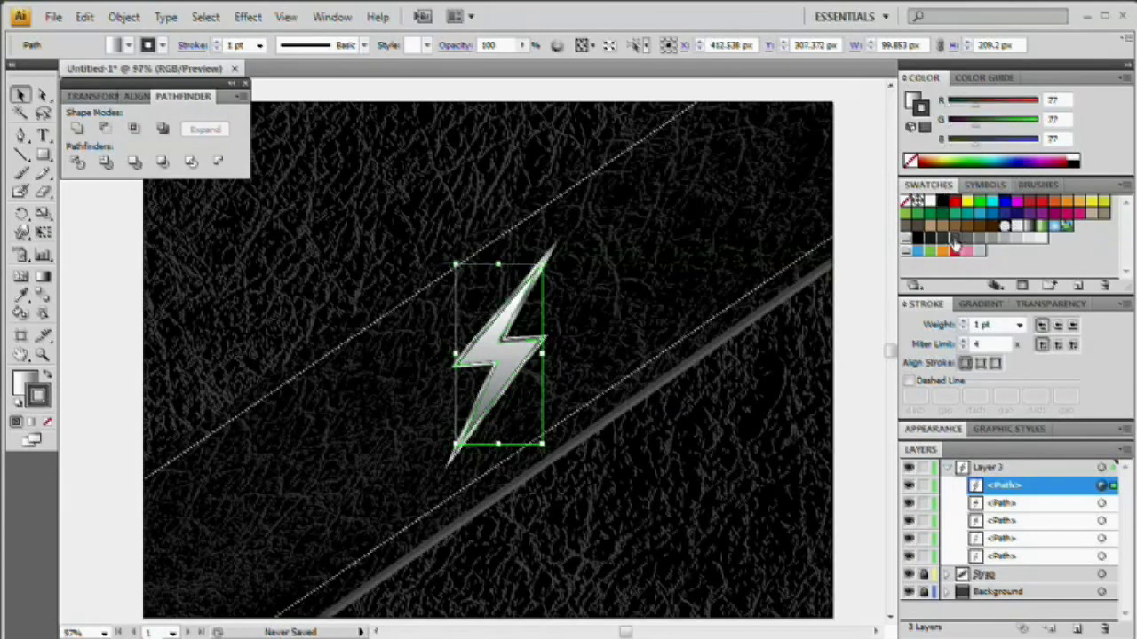
left_click(571, 327)
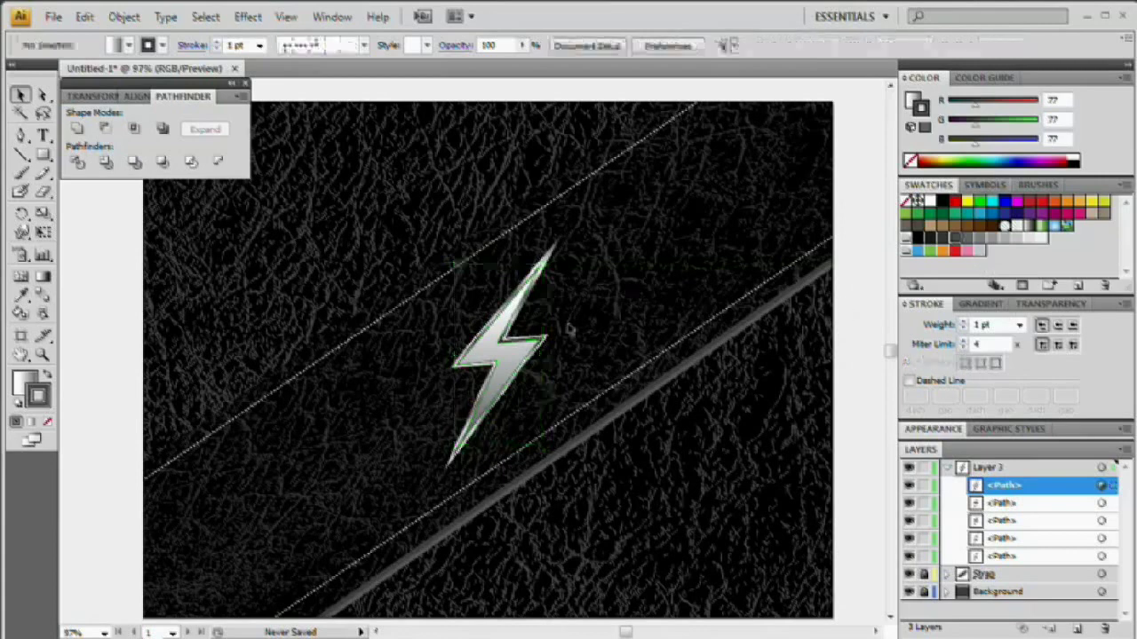
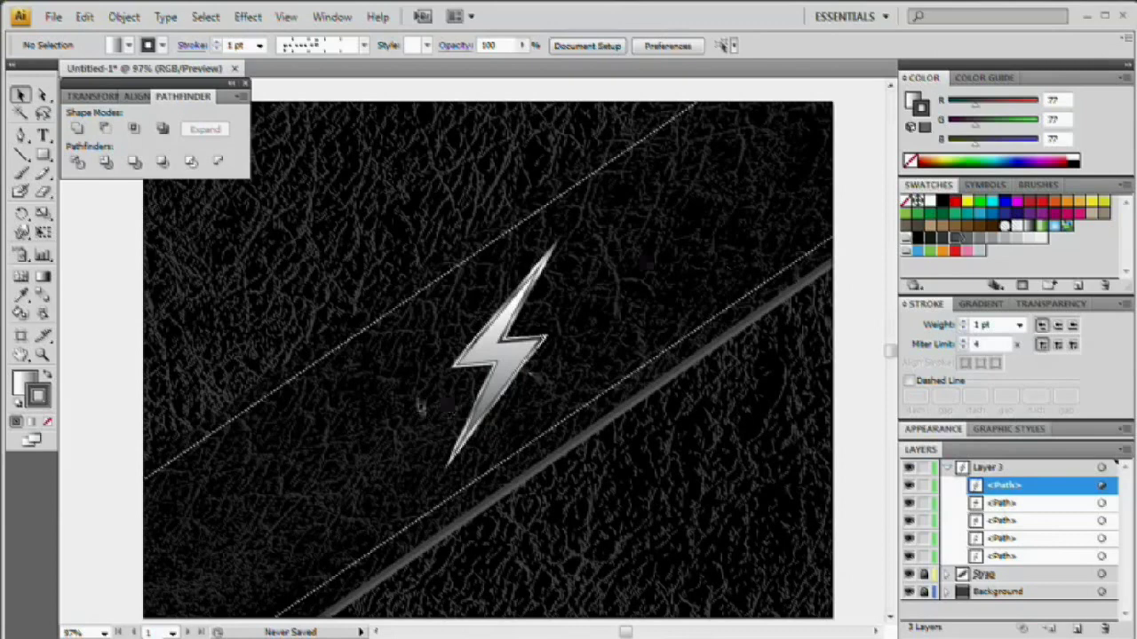
- Copy the innermost bolt, hide the bounding box, and deselect everything
left_click(1101, 486)
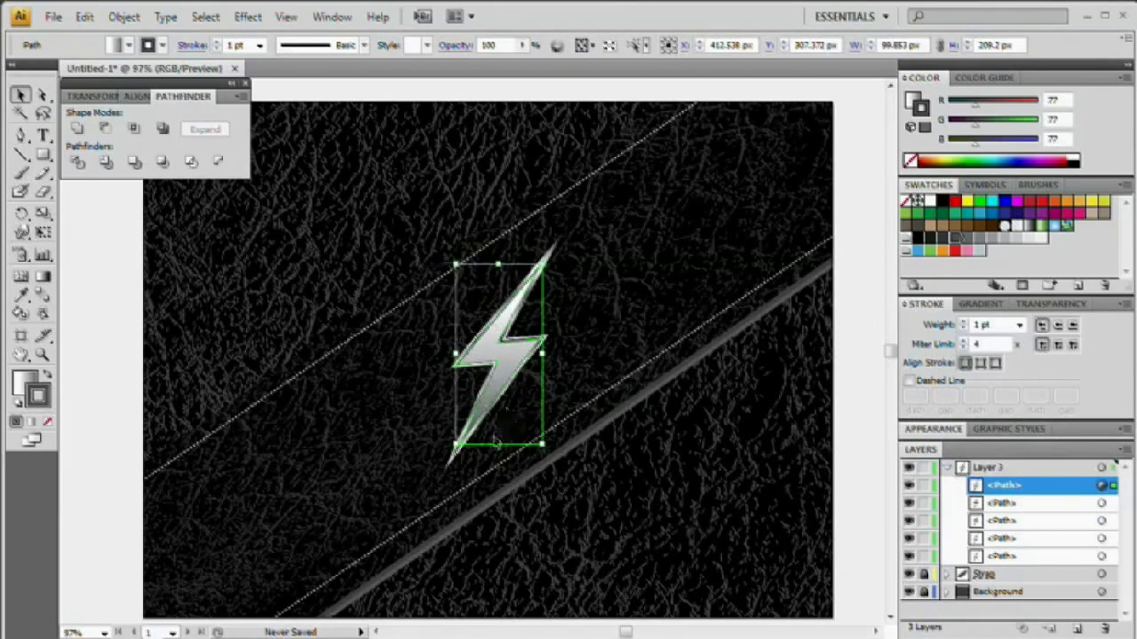
key("ctrl+h")
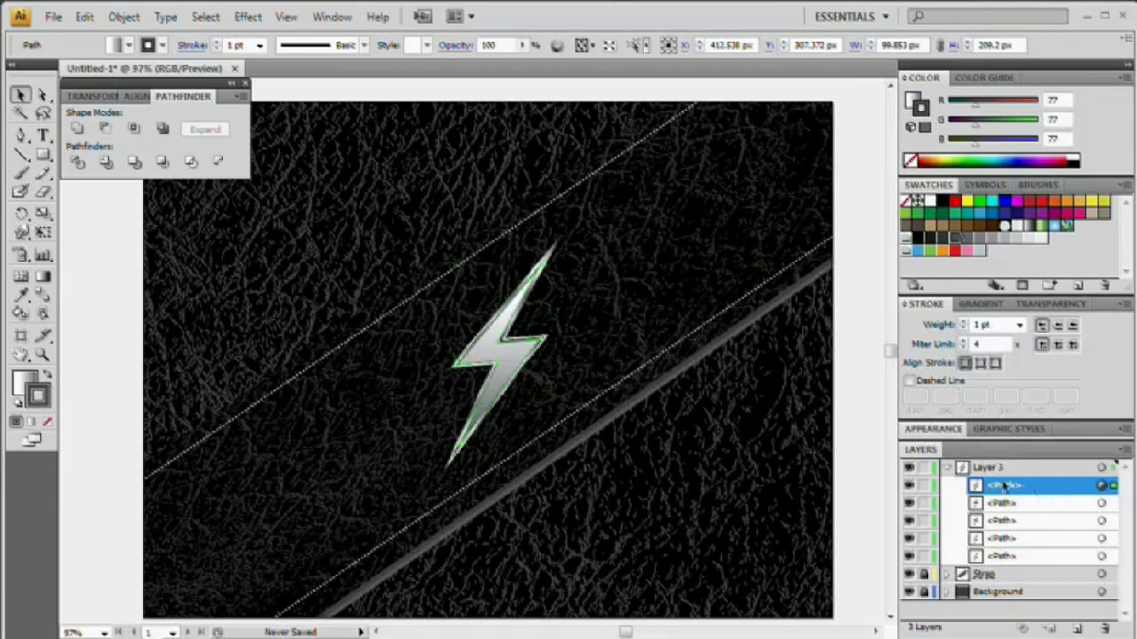
left_click(642, 299)
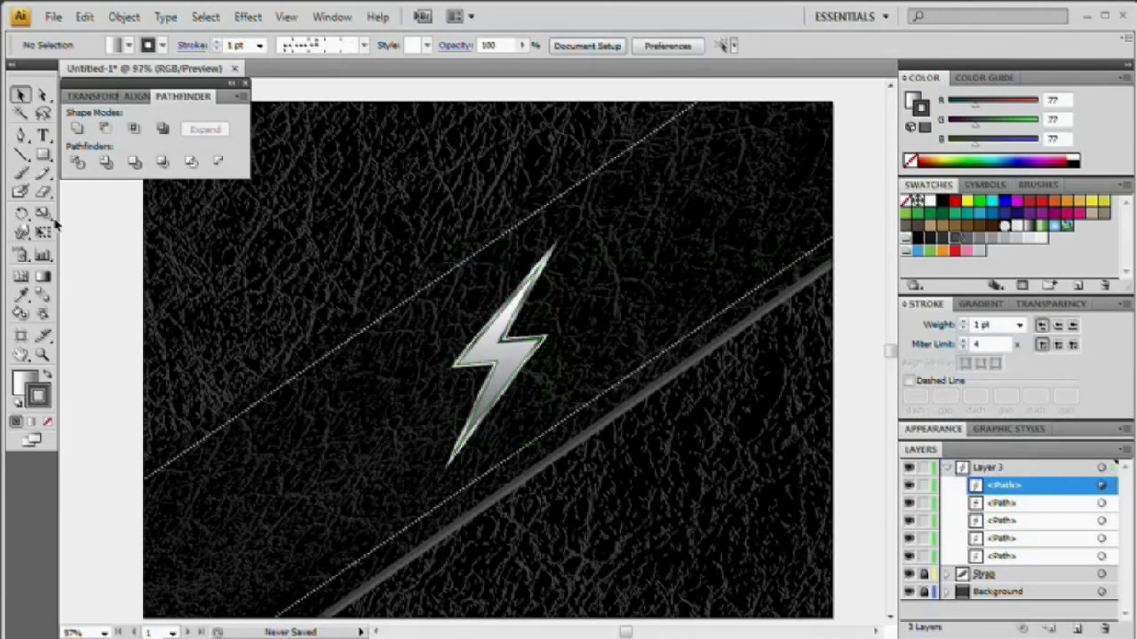
- Draw an ellipse about 179 by 72 px over the bolt's upper half, with no stroke and a white fill
left_click_drag(43, 154, 110, 200)
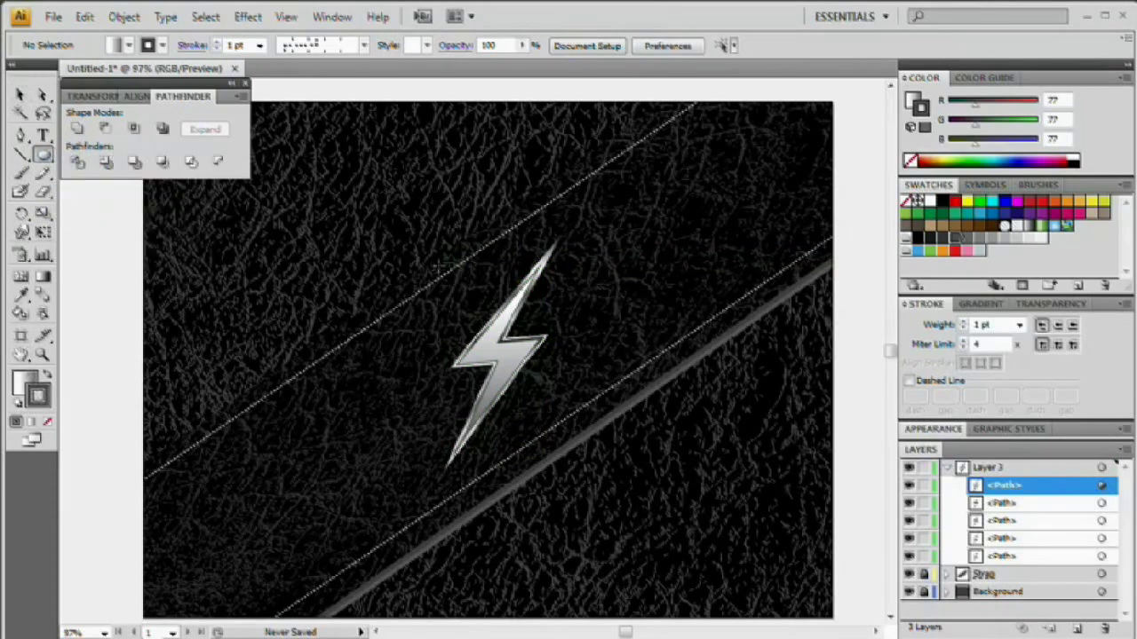
left_click_drag(432, 268, 588, 330)
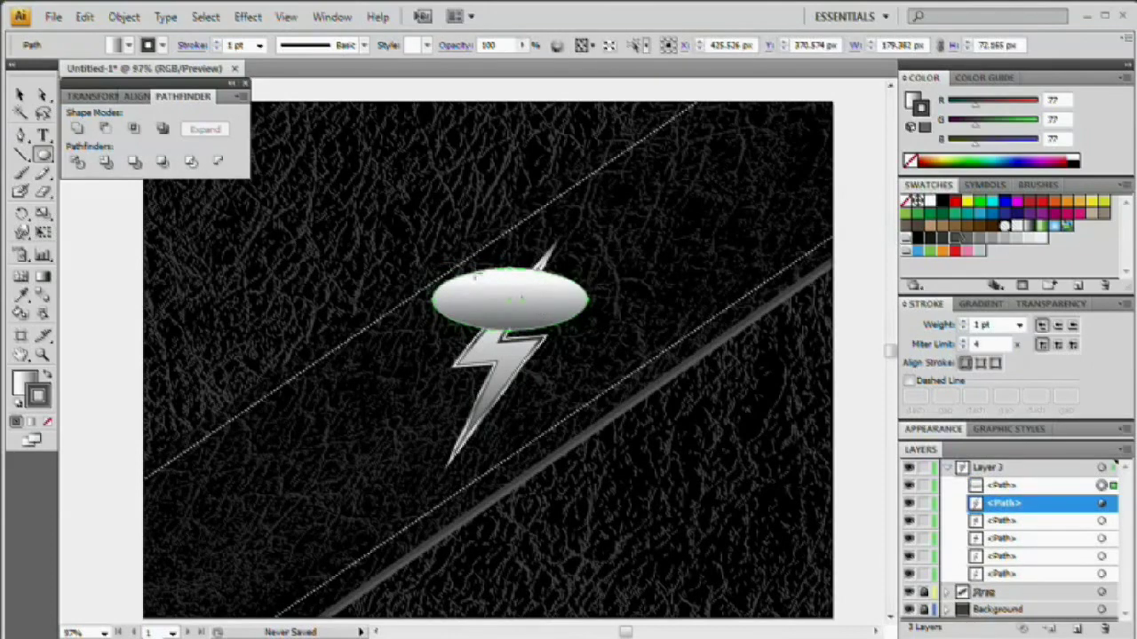
left_click(49, 423)
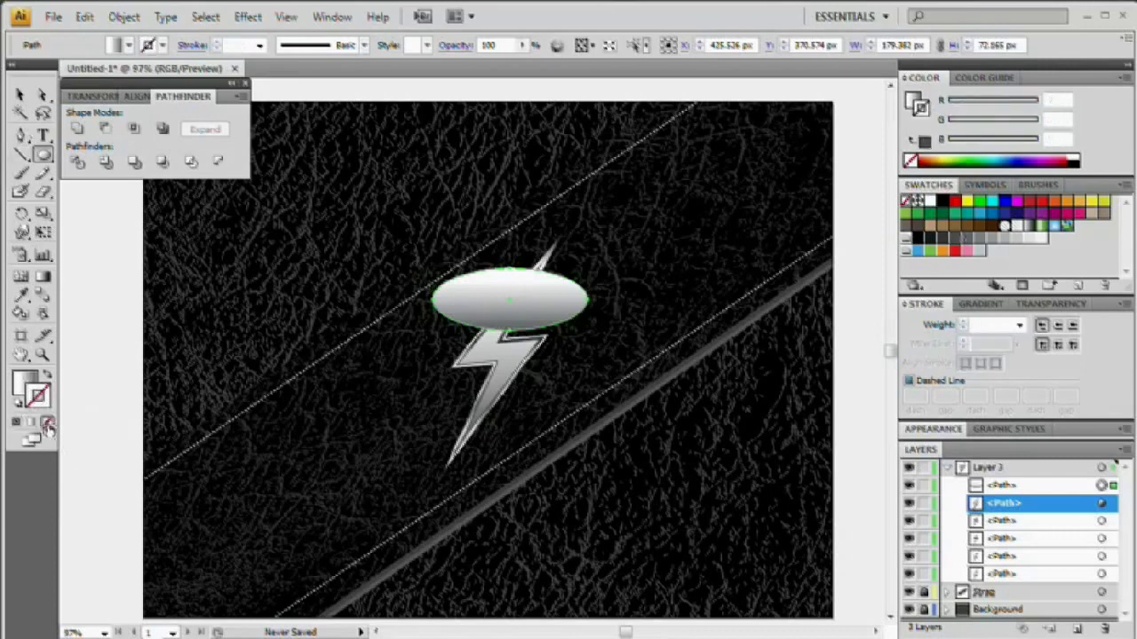
left_click(26, 379)
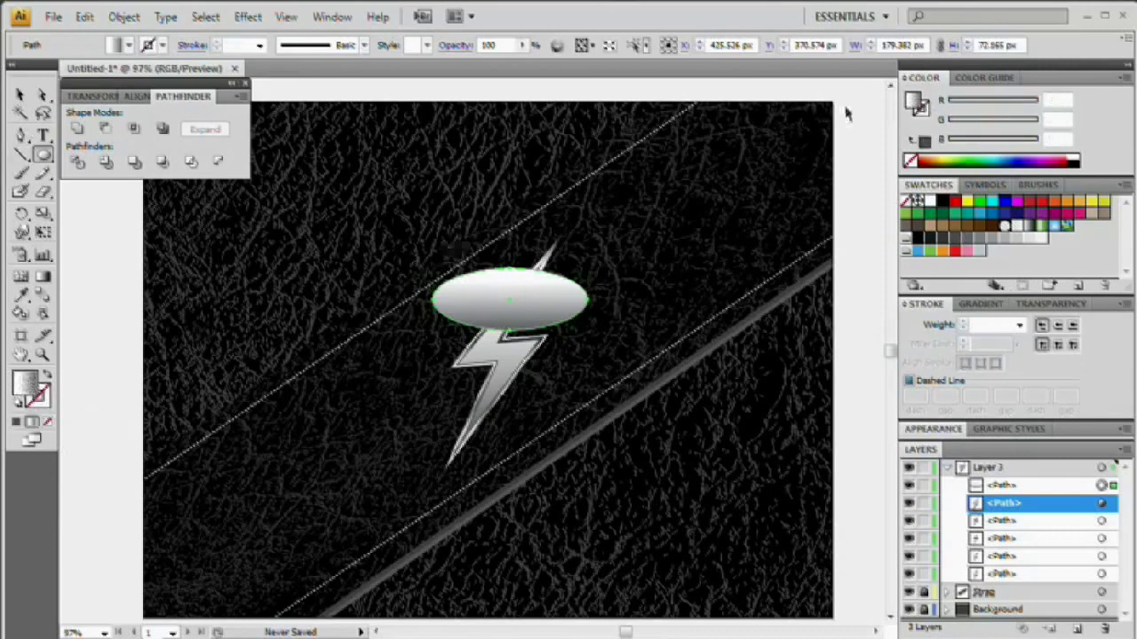
left_click(1070, 162)
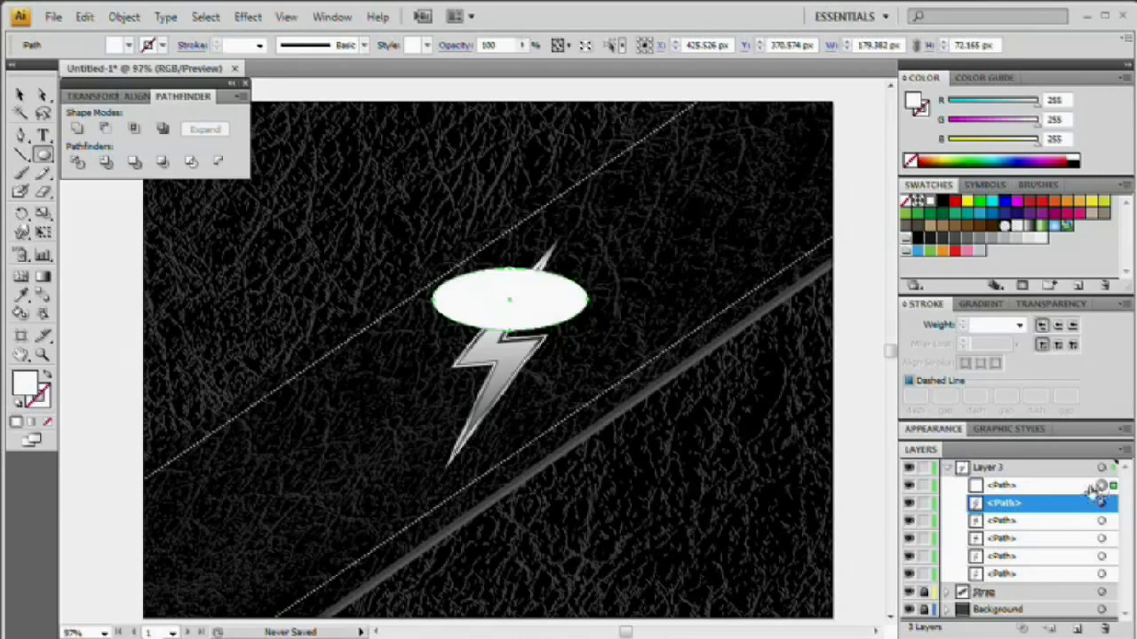
- Add an opacity mask to the white ellipse, paste the copied bolt in front inside the mask, and return to editing the artwork
left_click(1053, 304)
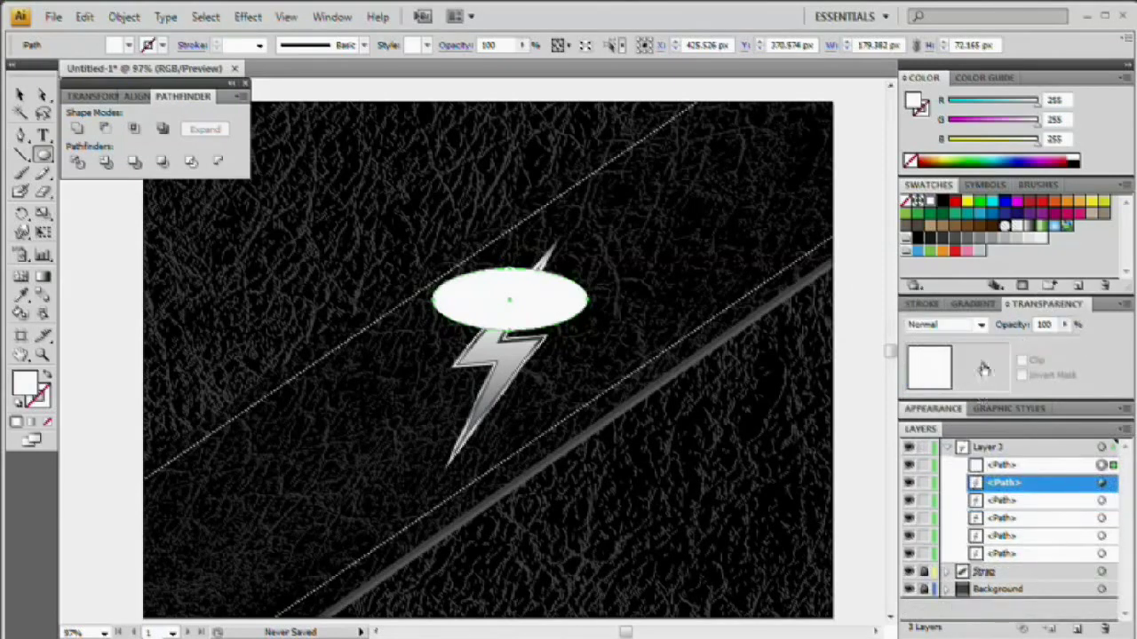
double_click(982, 370)
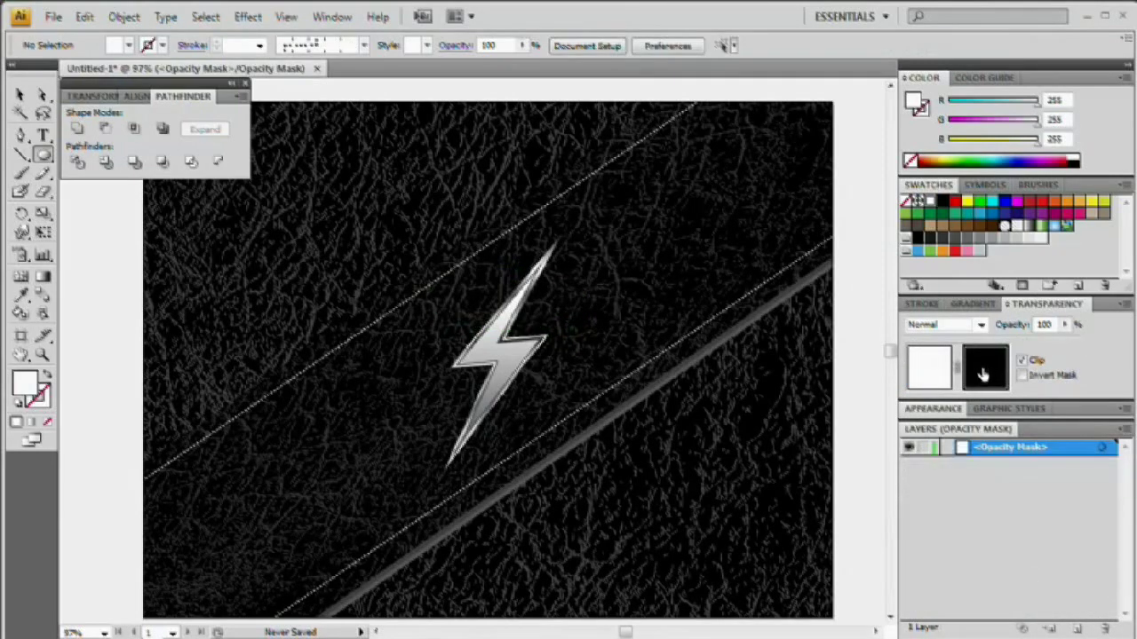
key("ctrl+f")
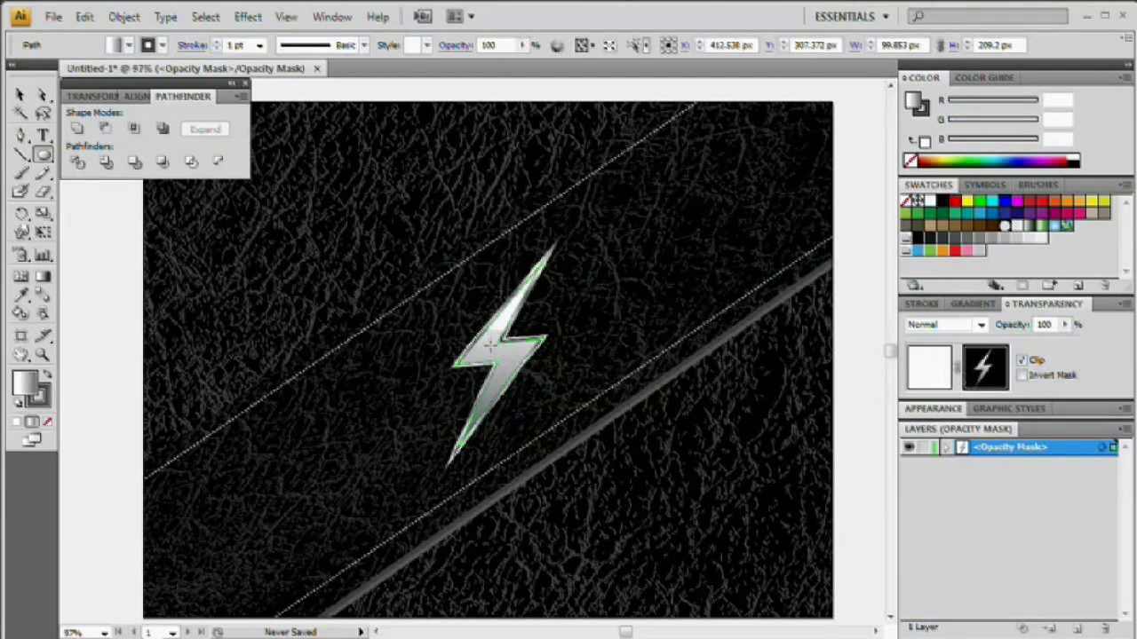
left_click(932, 364)
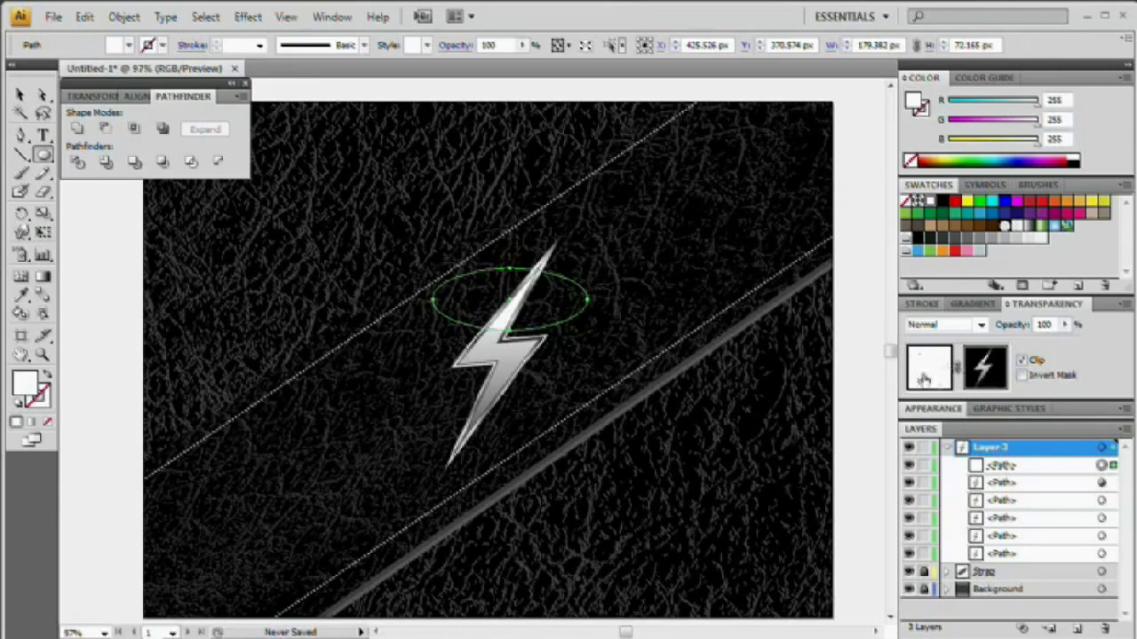
- Set the masked white ellipse's blending mode to Soft Light and deselect it
left_click(979, 325)
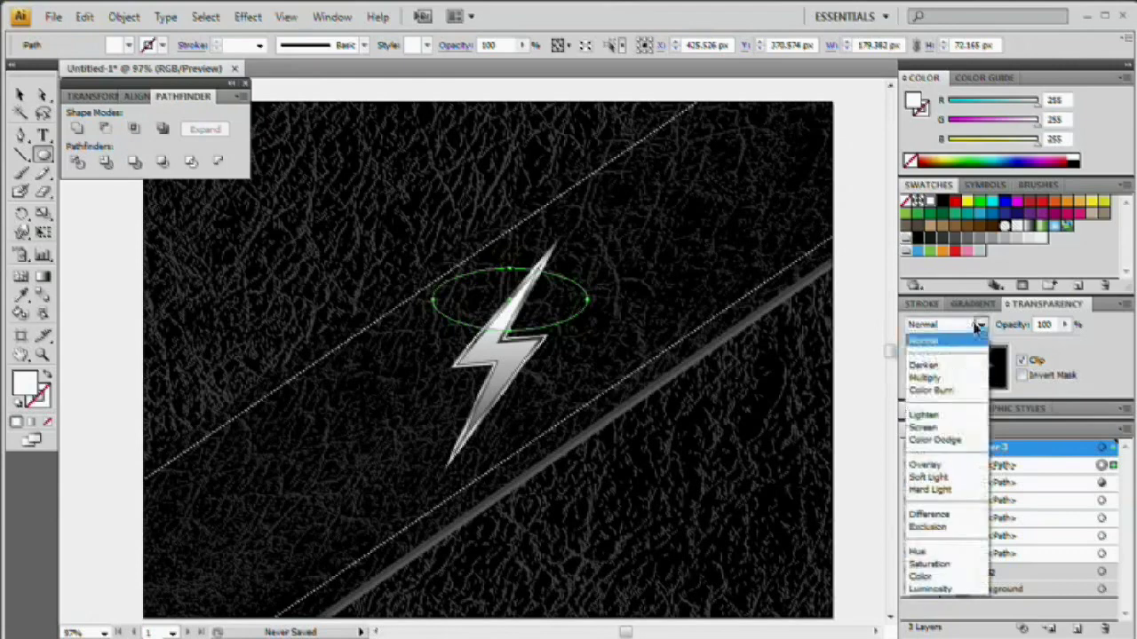
left_click(959, 477)
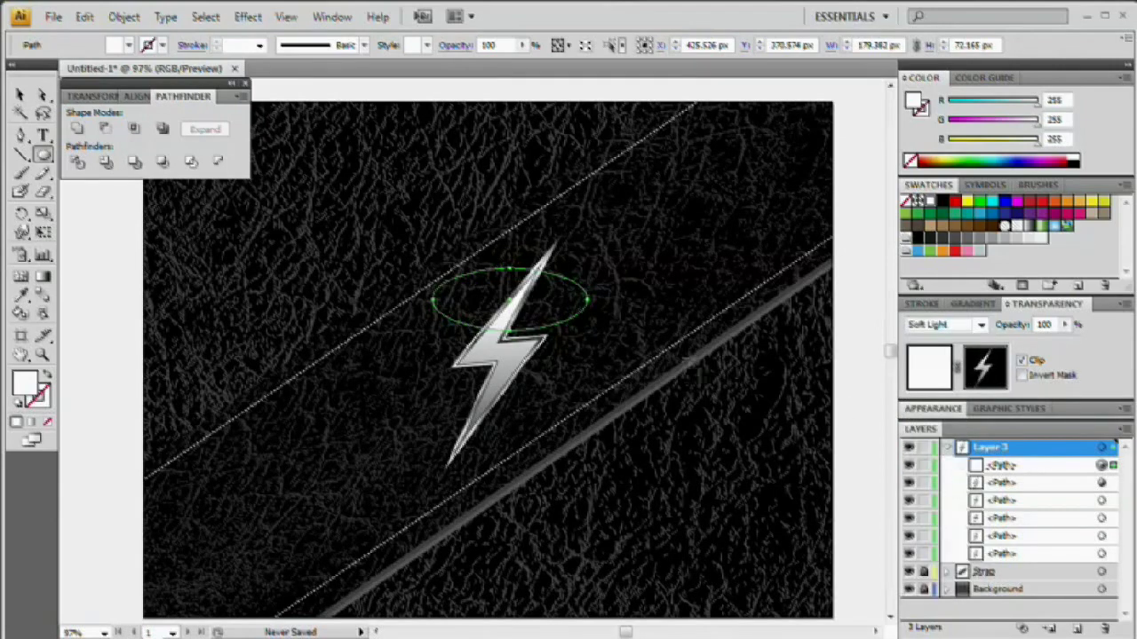
left_click(19, 94)
left_click(393, 431)
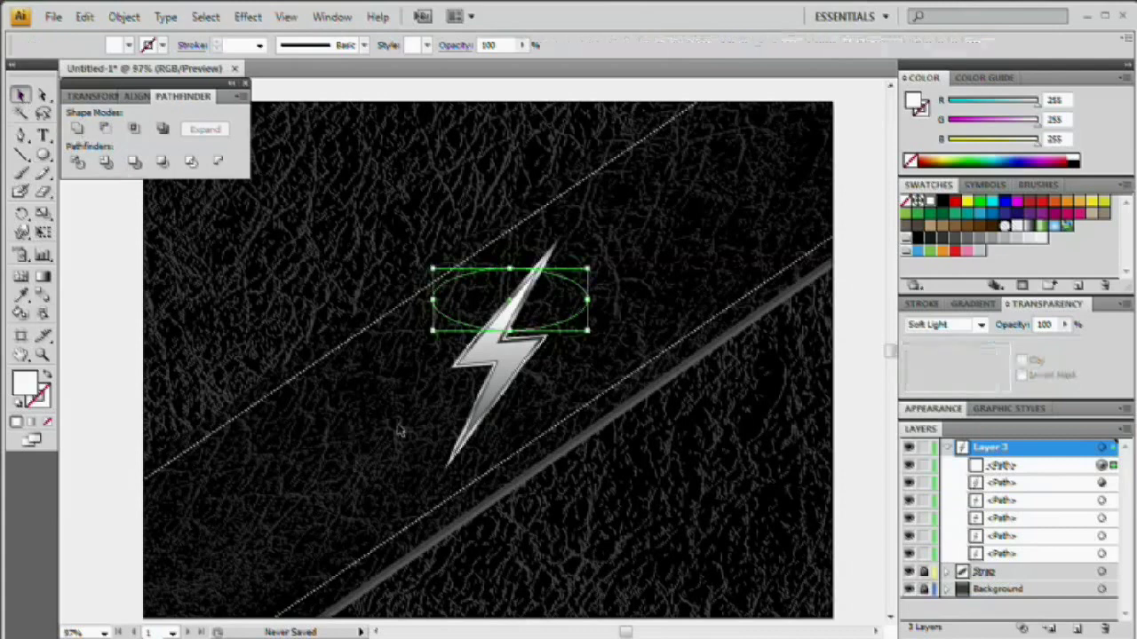
- Add a white ellipse about 151 by 167 px at the bolt's upper left, opacity-masked with the copied bolt and blended in Soft Light
left_click(43, 154)
left_click_drag(375, 228, 503, 370)
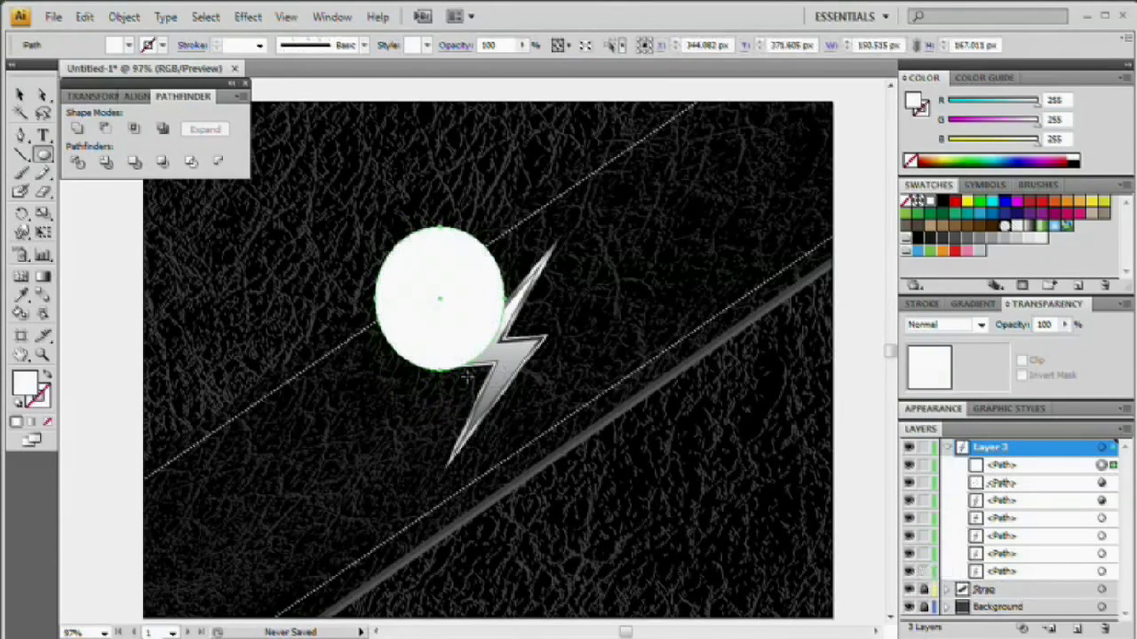
double_click(986, 367)
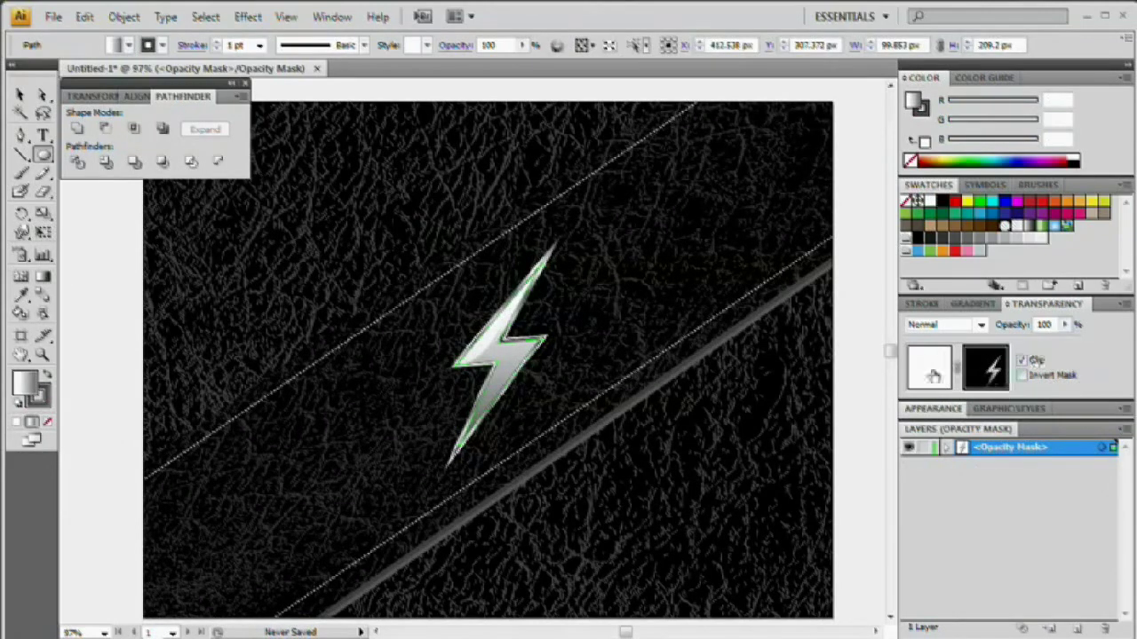
left_click(948, 384)
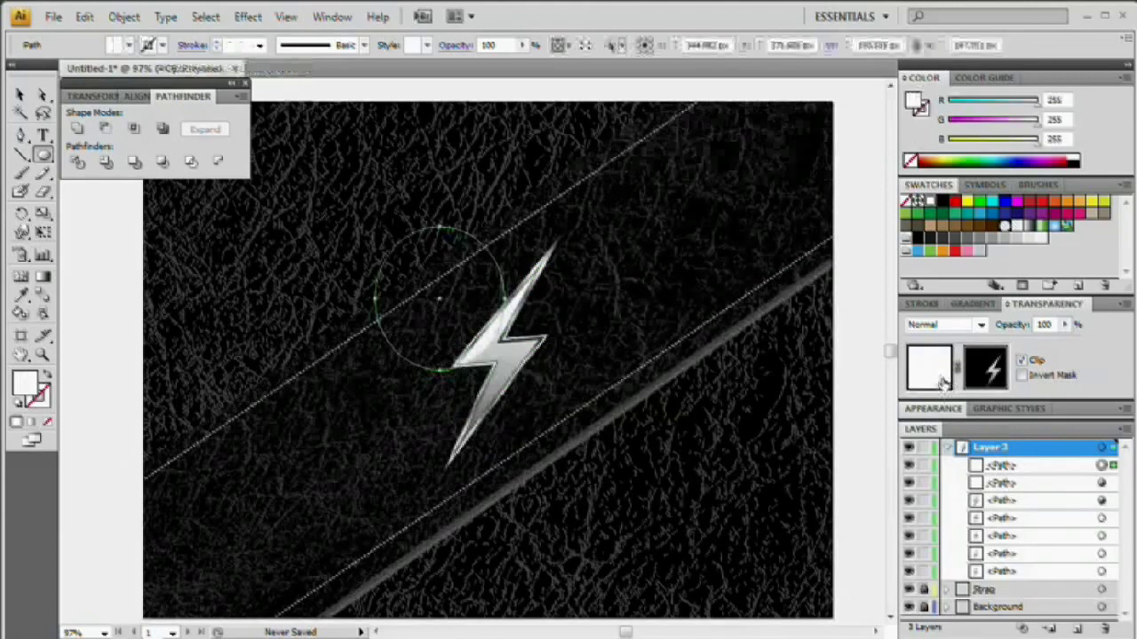
left_click(972, 325)
left_click(944, 477)
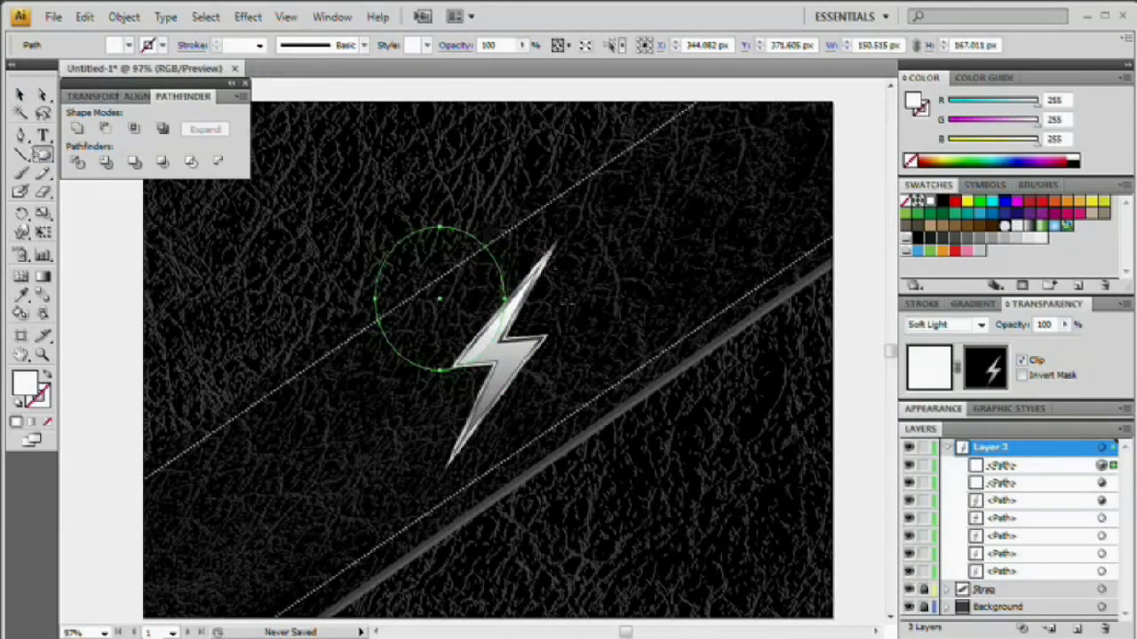
- Add a flat white ellipse about 170 by 40 px across the bolt's middle, opacity-masked with the copied bolt and blended in Soft Light
left_click_drag(538, 305, 532, 331)
key("v")
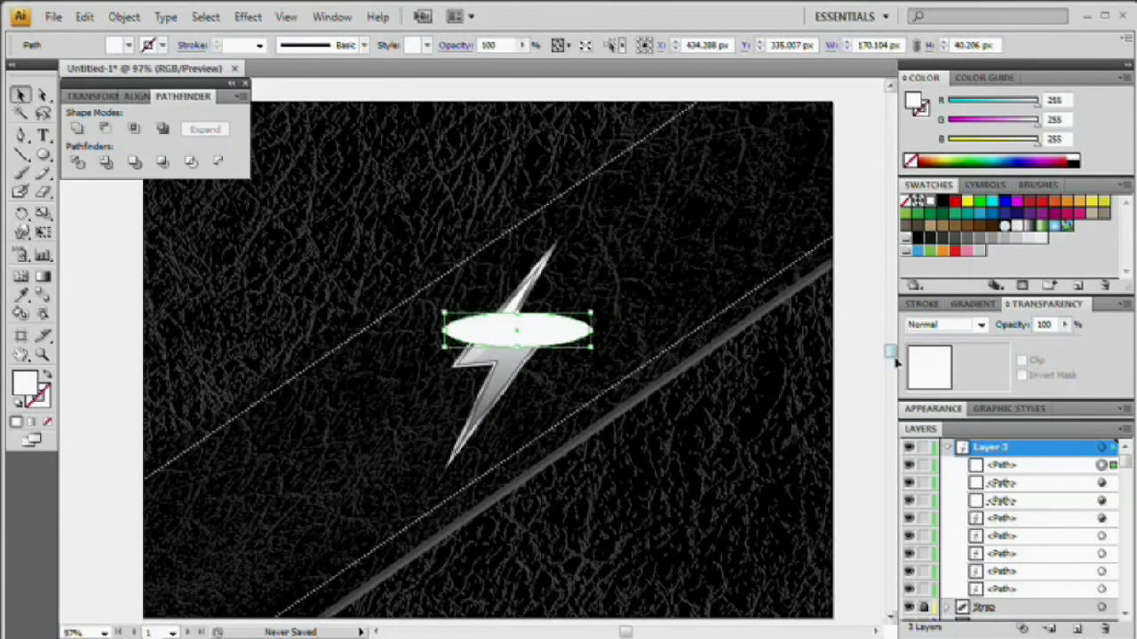
double_click(970, 362)
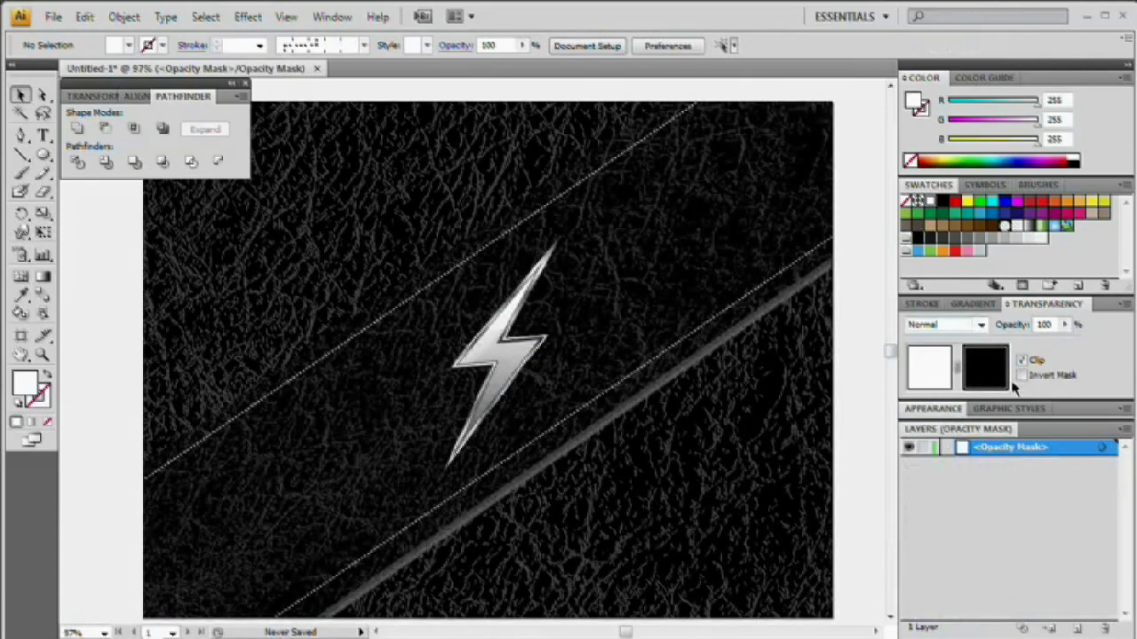
key("ctrl+f")
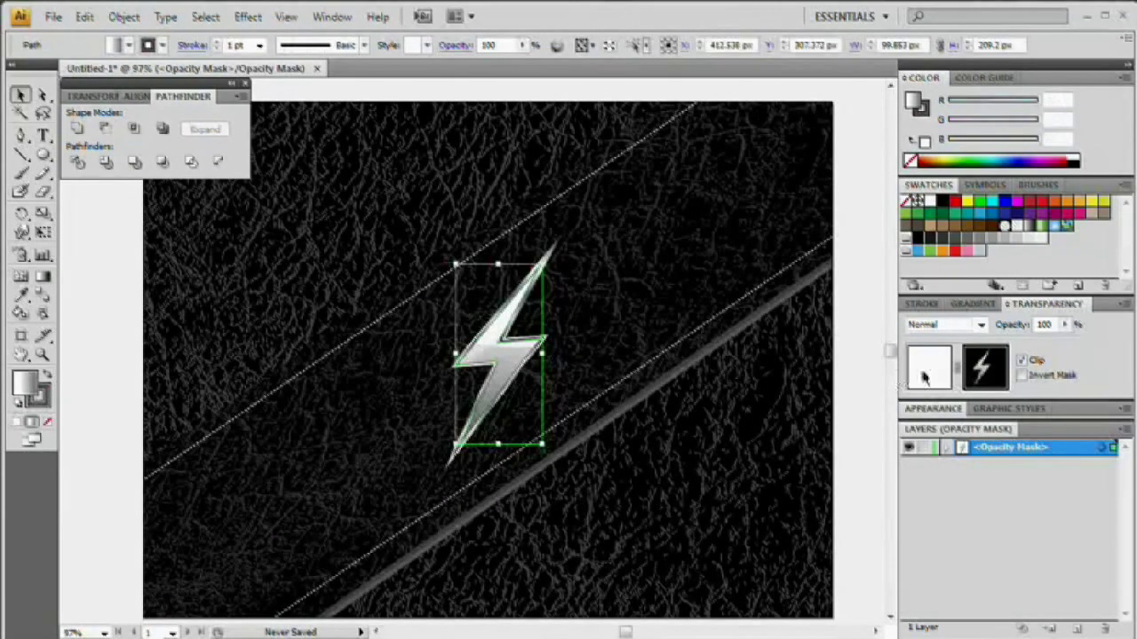
left_click(927, 370)
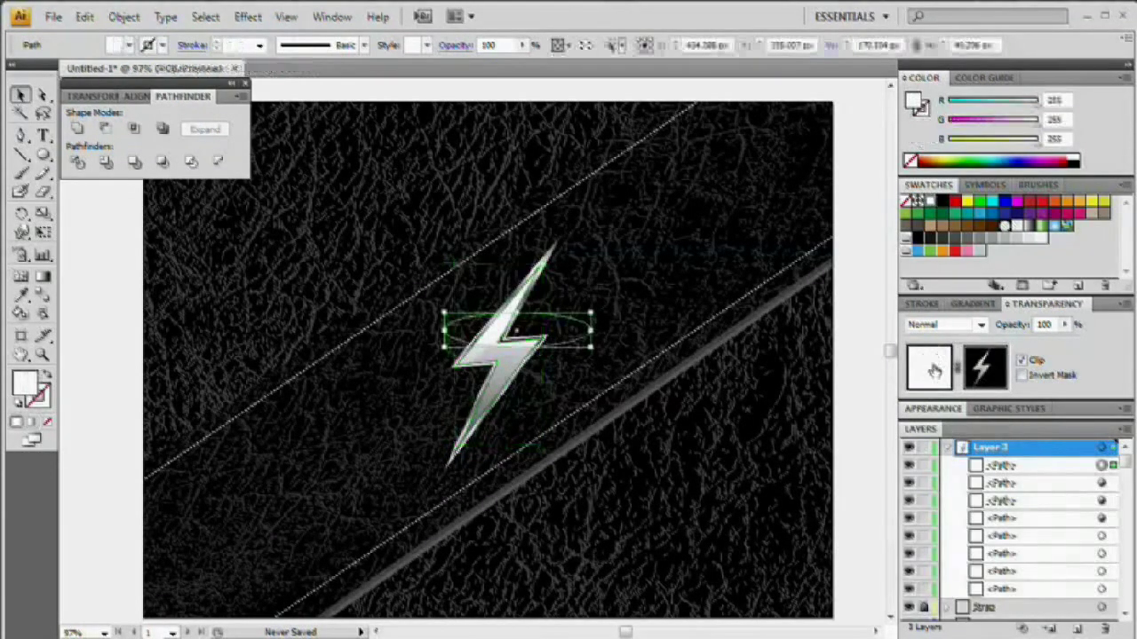
left_click(945, 324)
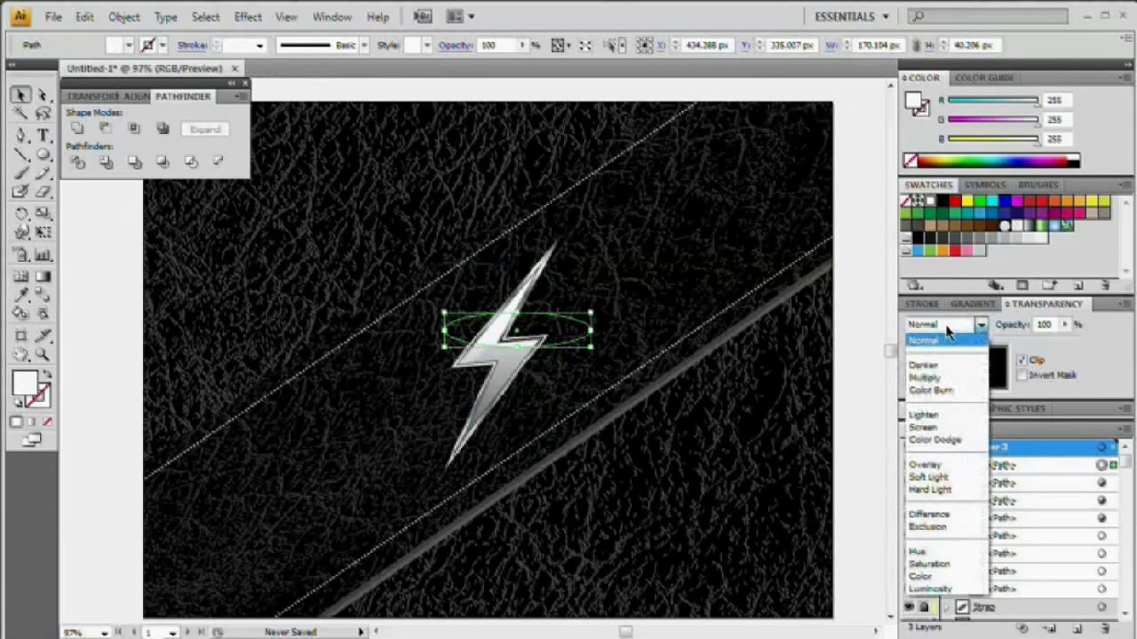
left_click(948, 480)
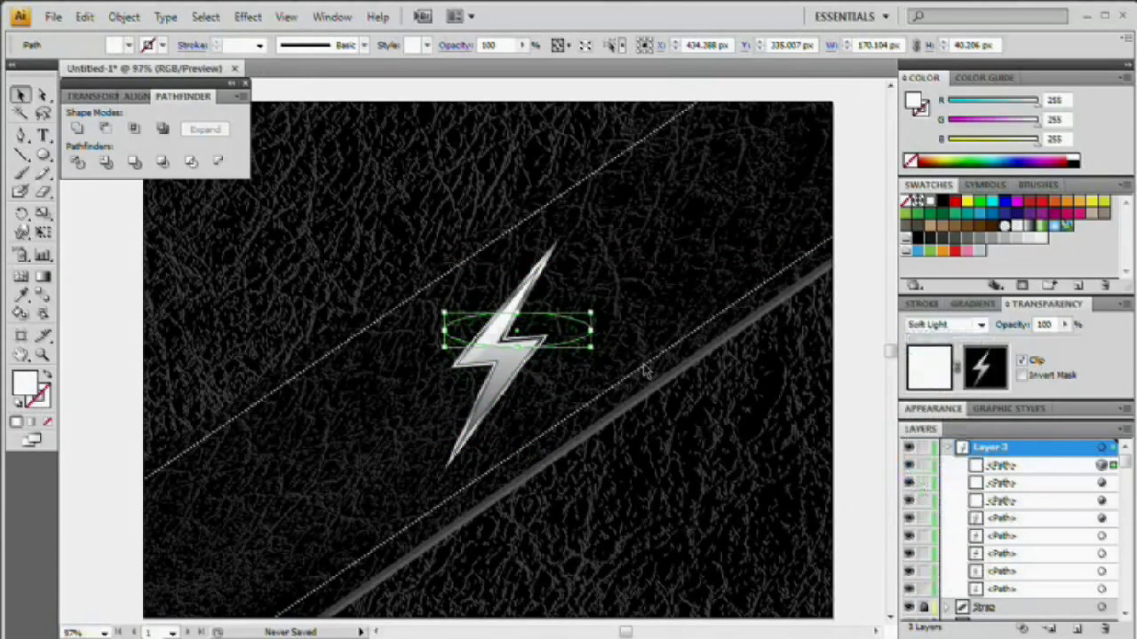
left_click(638, 287)
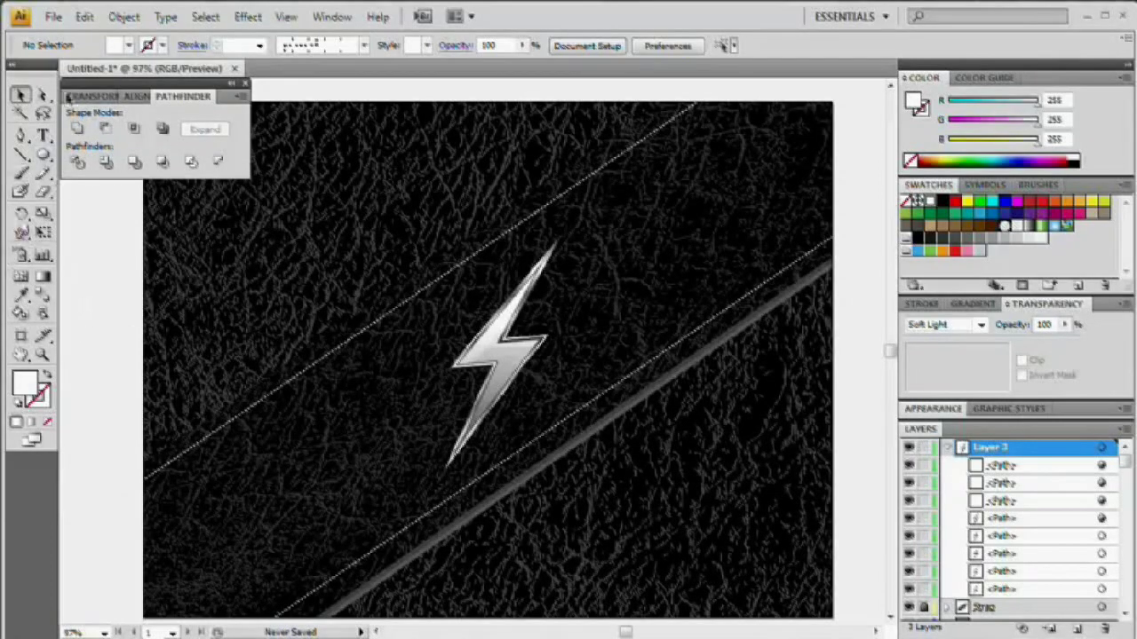
- Switch to the Flare tool and accept its options with 100 pt diameter, 50% opacity, 30% brightness and 15 rays
left_click(41, 155)
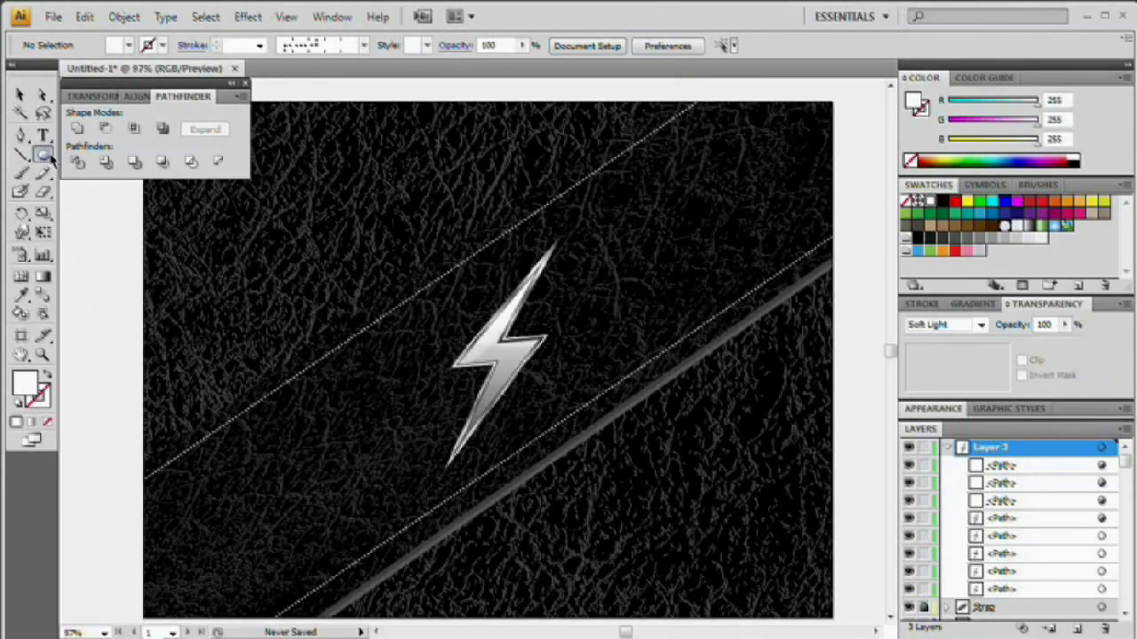
double_click(44, 156)
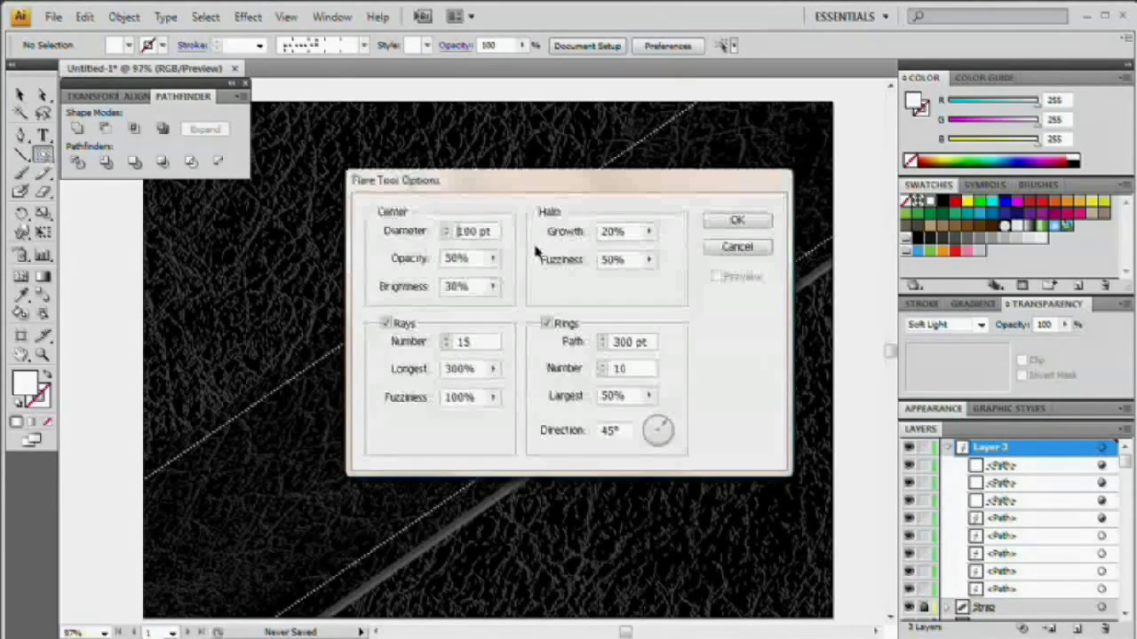
left_click_drag(473, 185, 536, 153)
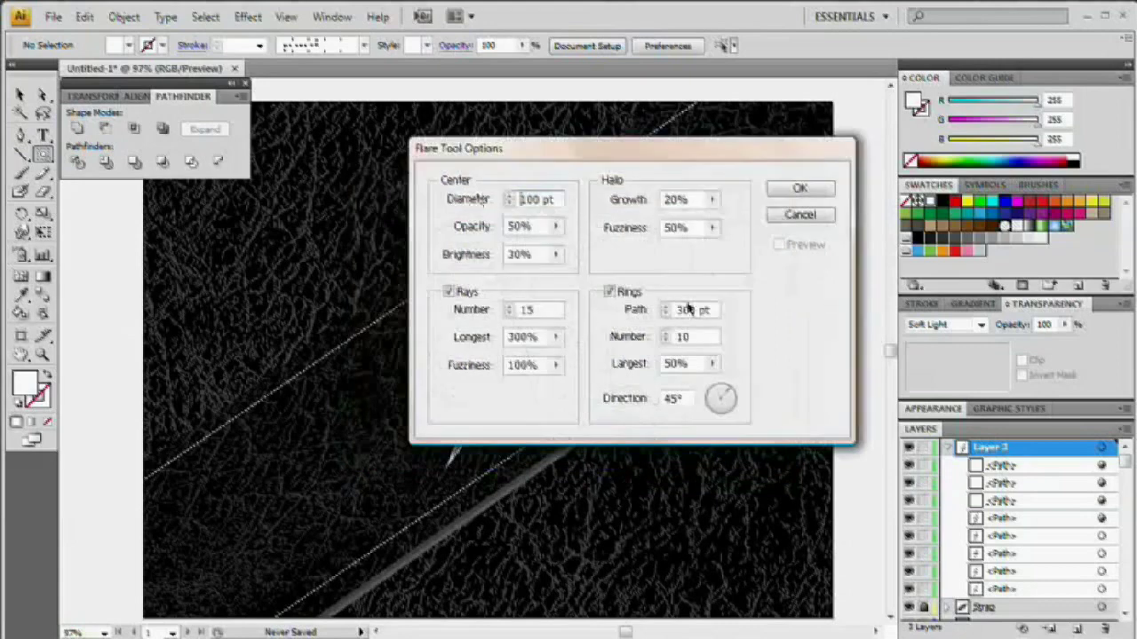
double_click(530, 199)
key("Tab")
key("Tab")
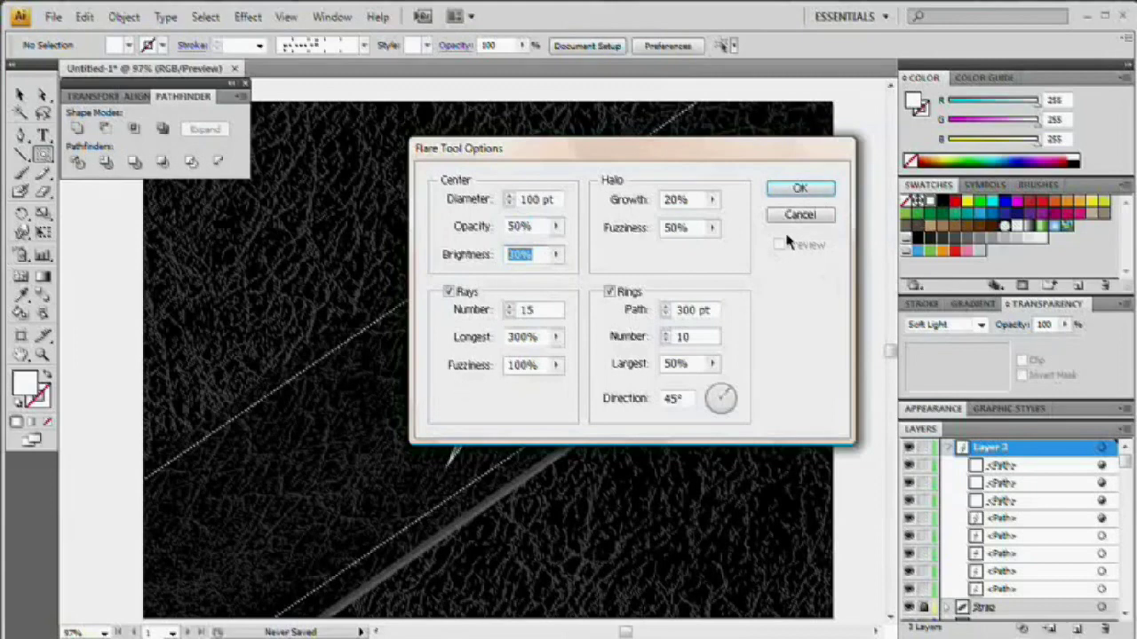
left_click(800, 189)
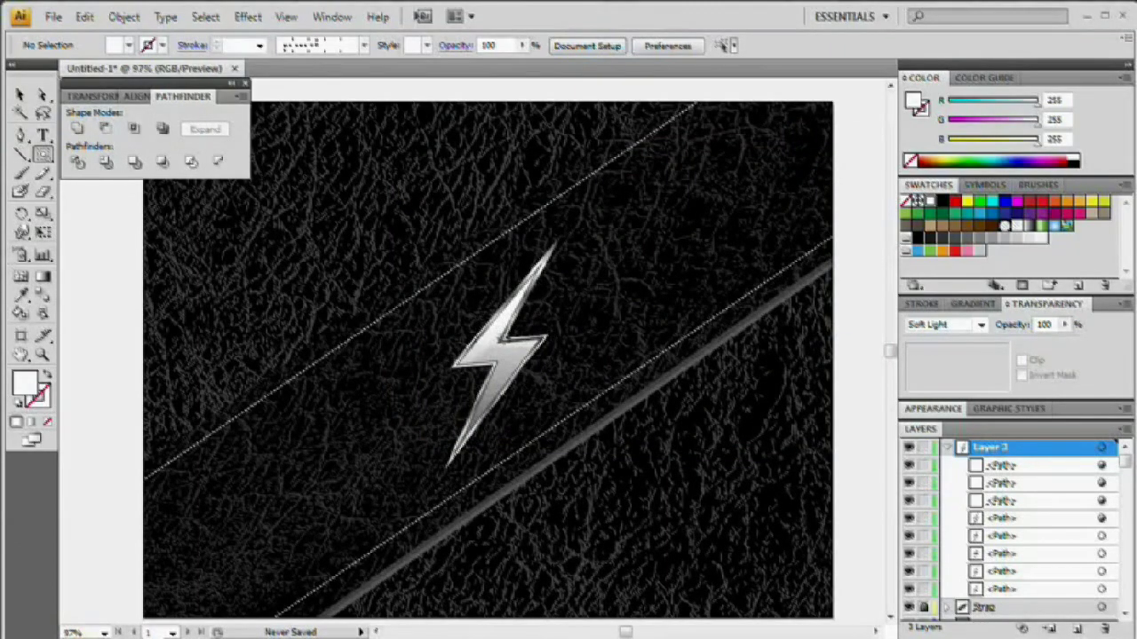
- Place a flare at the inner corner of the bolt's right-hand notch and deselect it
left_click(504, 340)
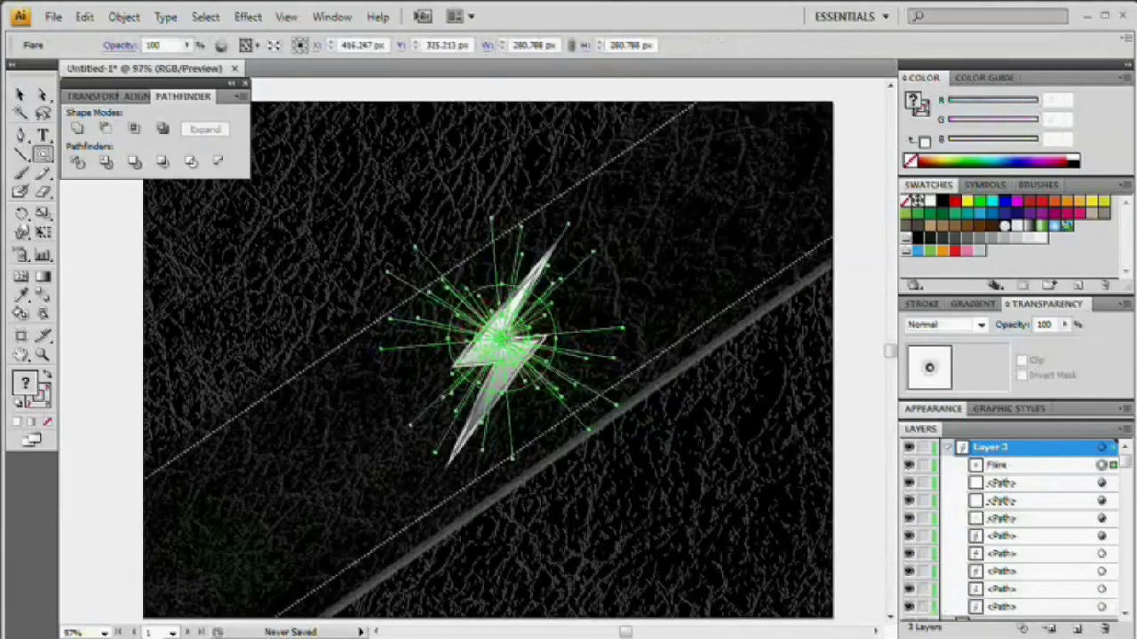
key("v")
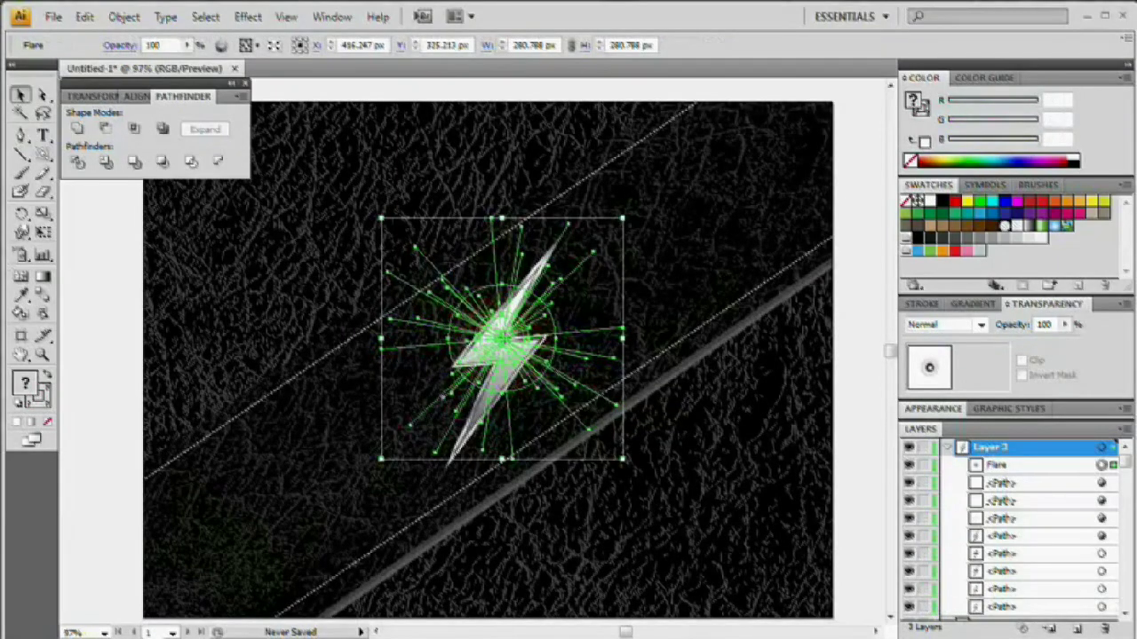
left_click(678, 293)
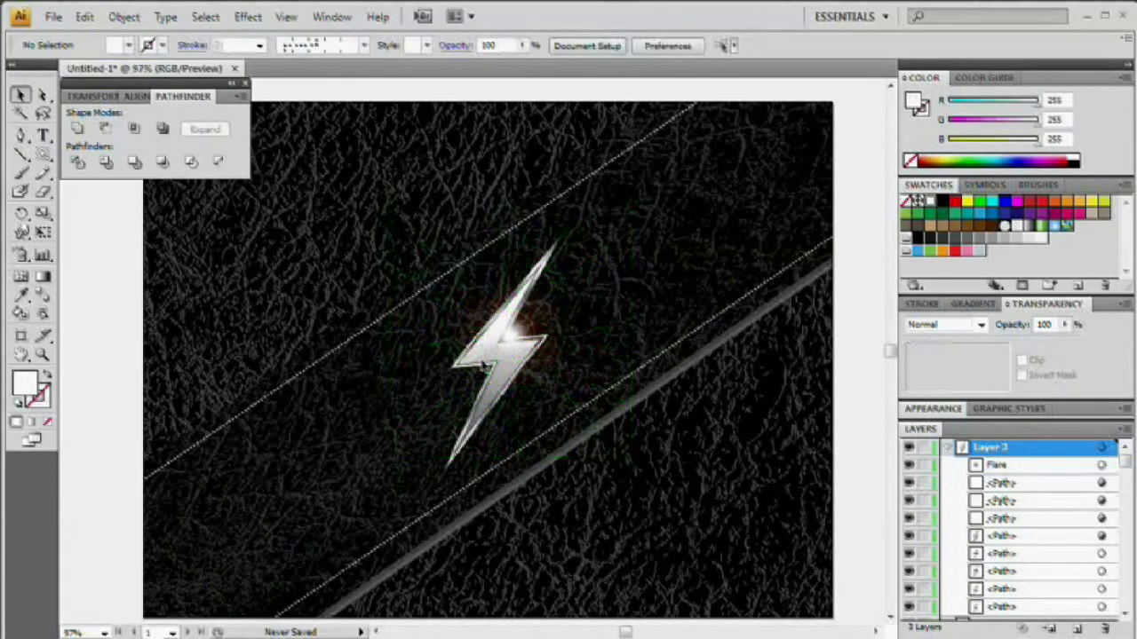
- Set the Flare tool options to 50 pt diameter, 15% brightness and 7 rays
double_click(45, 157)
left_click_drag(473, 189, 544, 139)
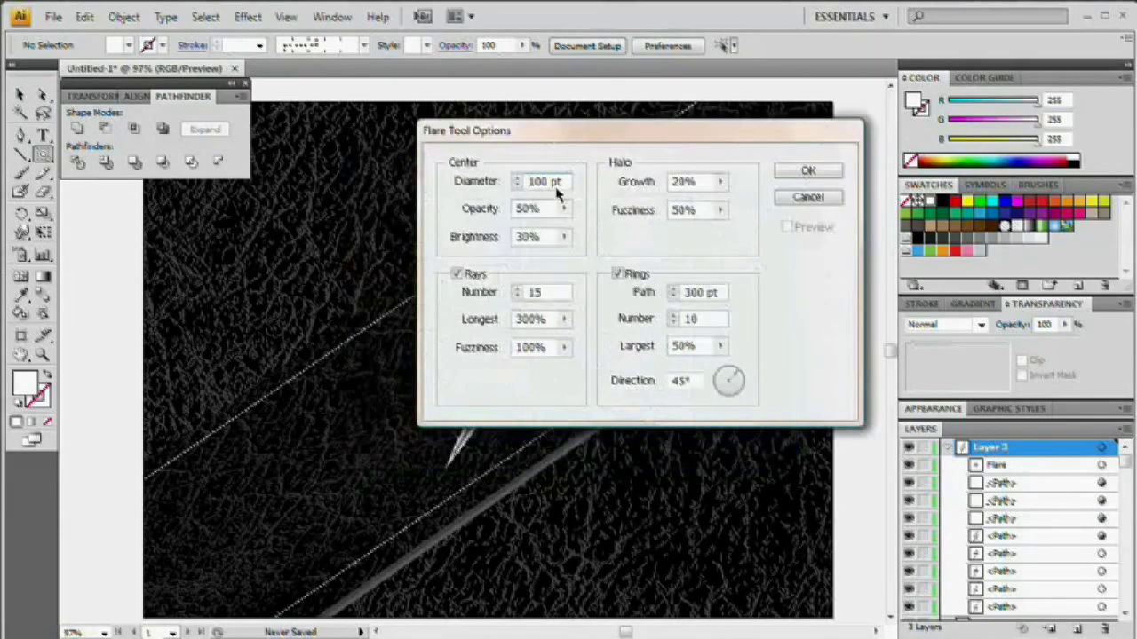
left_click_drag(522, 177, 433, 173)
type("50")
key("BackSpace")
key("BackSpace")
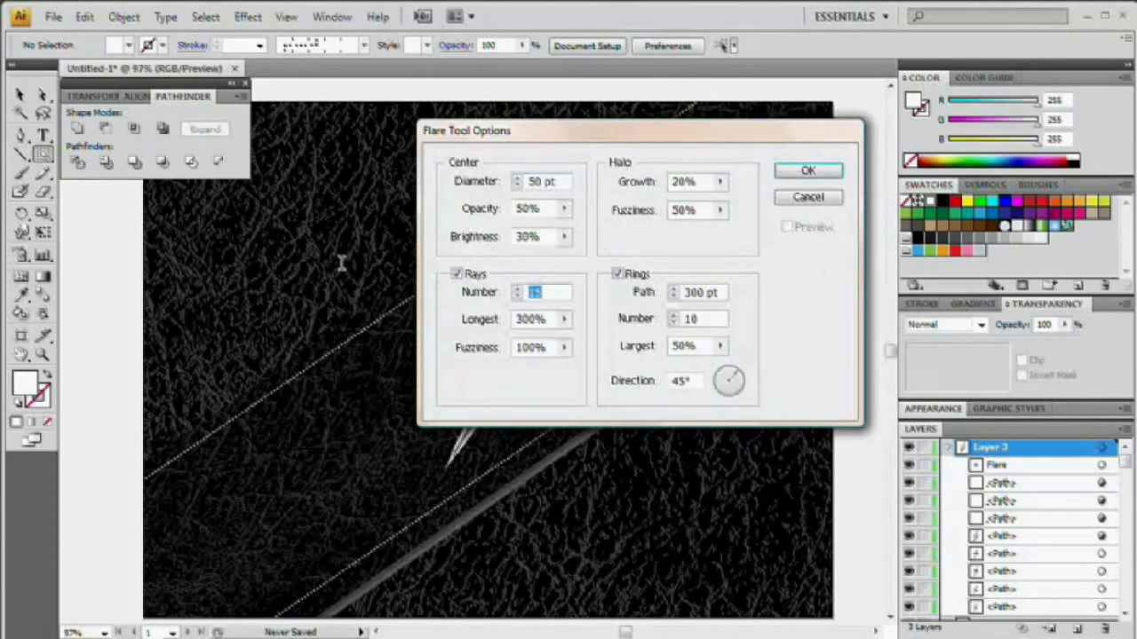
type("7")
double_click(526, 238)
type("15")
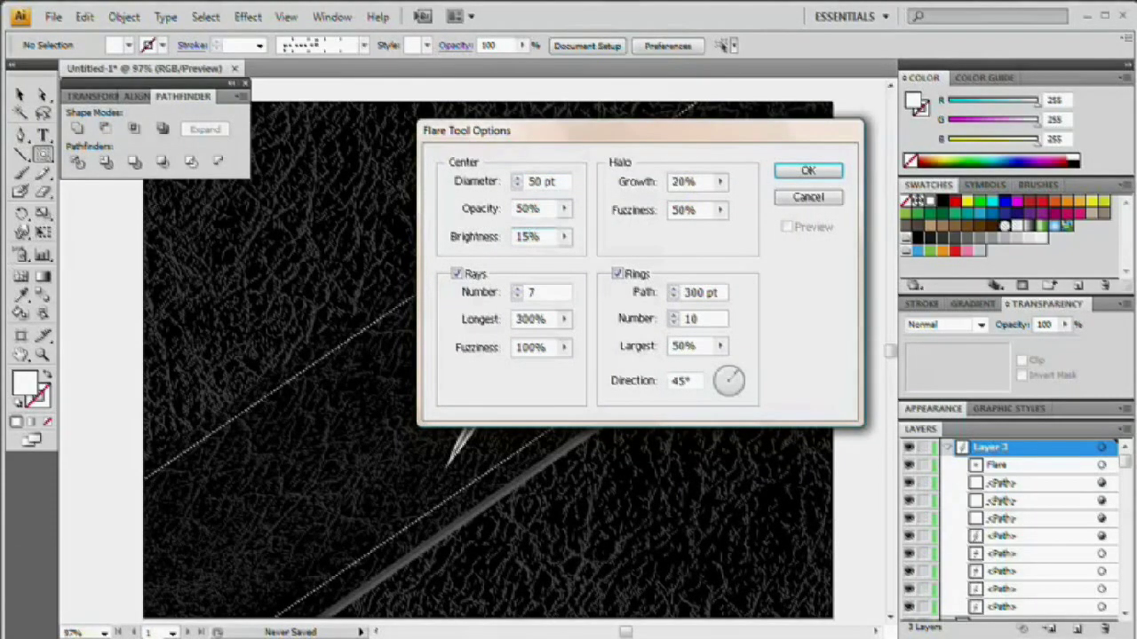
left_click(827, 170)
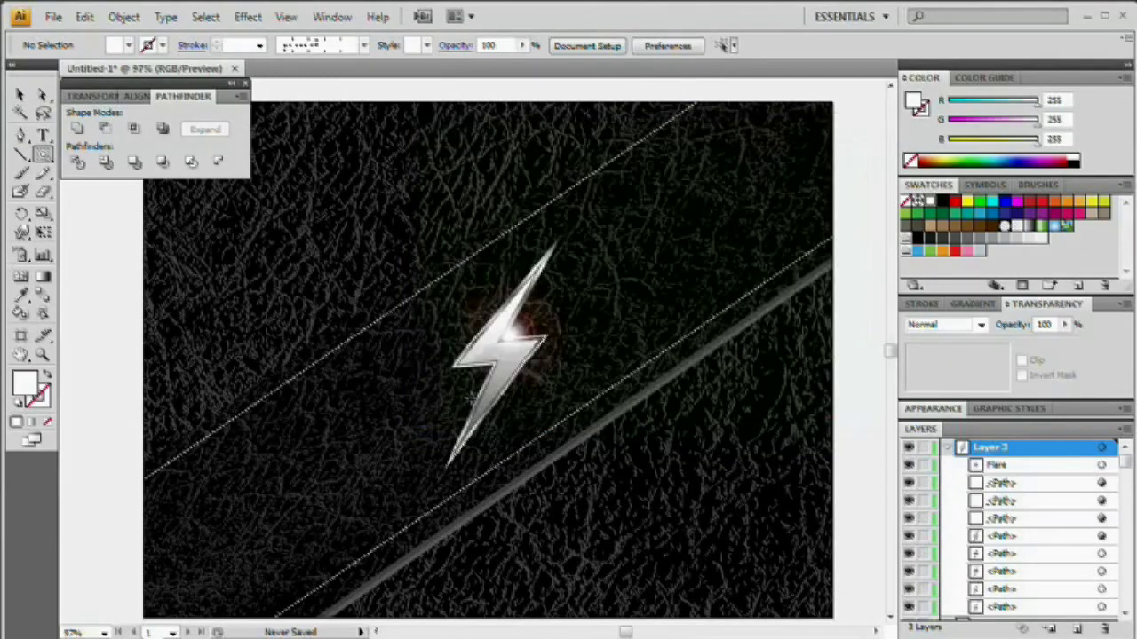
- Add a smaller flare on the bolt's lower half, shift it down toward the lower tip and deselect it
left_click_drag(509, 335, 410, 415)
left_click(343, 400)
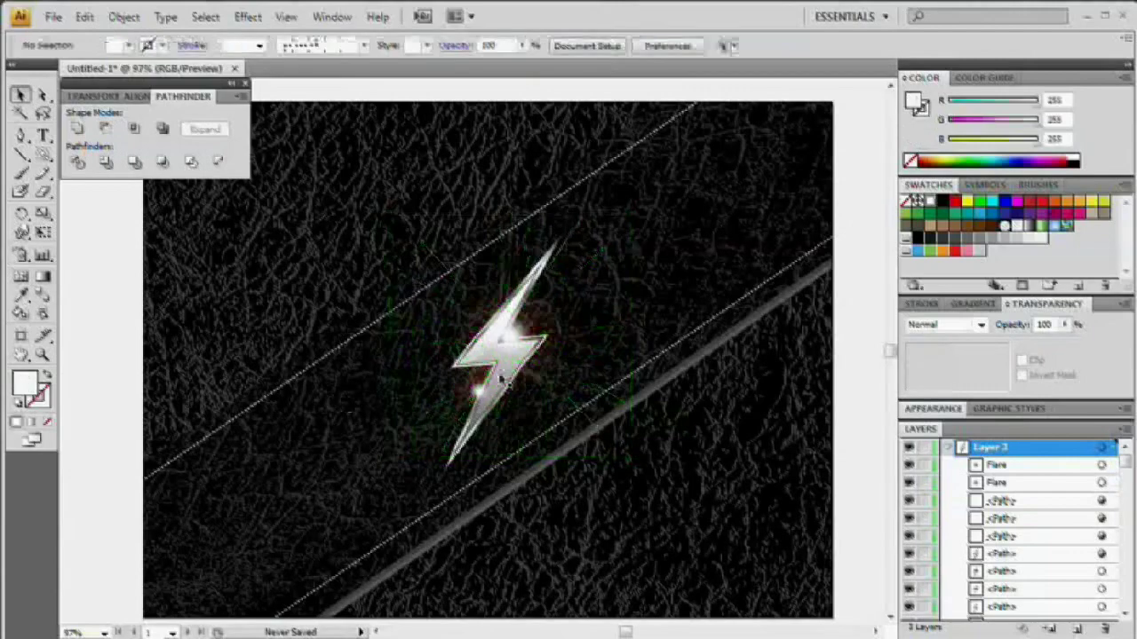
left_click_drag(480, 392, 470, 414)
left_click(634, 329)
- Select the bottommost bolt path in Layer 3 and start an Outer Glow effect on it
left_click_drag(522, 338, 600, 340)
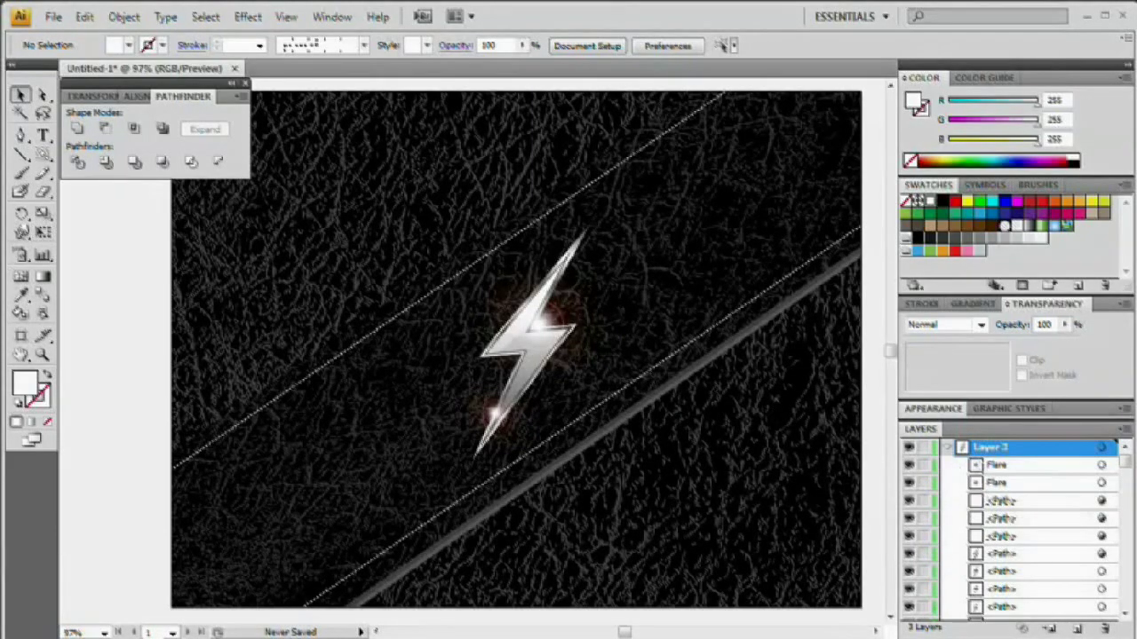
scroll(1102, 506, "down", 2)
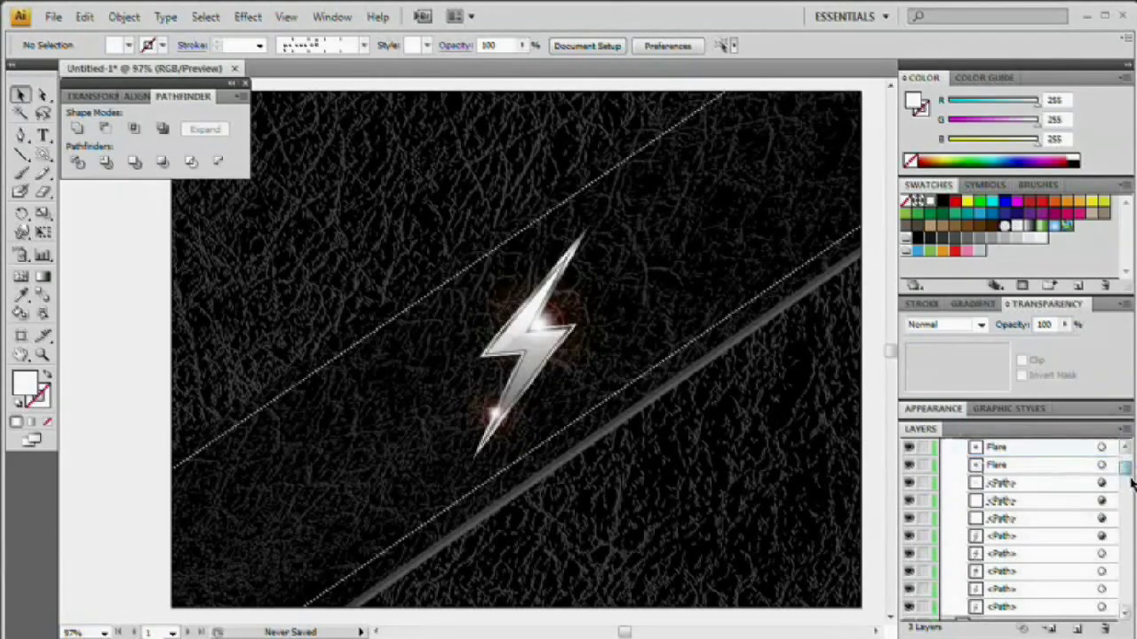
left_click(1102, 589)
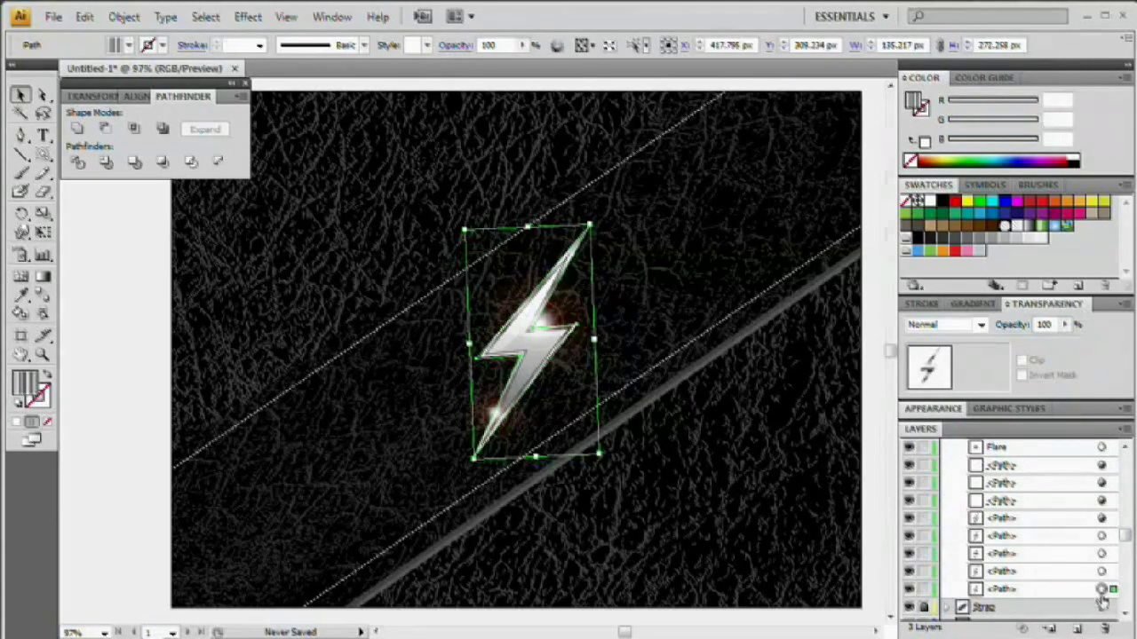
mouse_move(1125, 544)
left_mouse_down()
mouse_move(1126, 480)
mouse_move(1123, 557)
left_mouse_up()
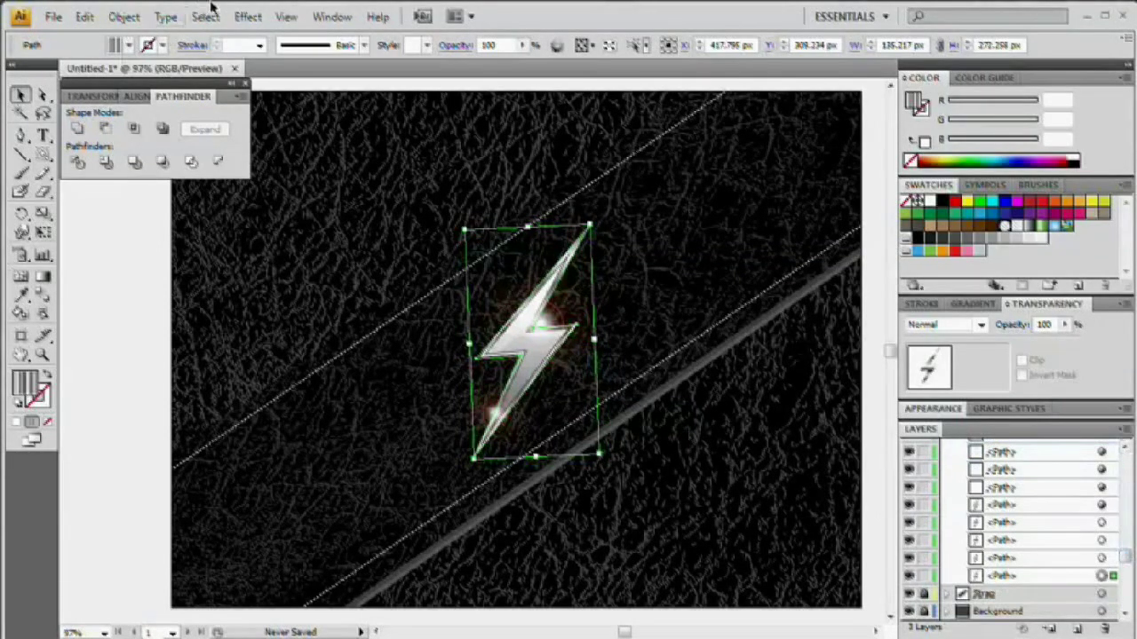
left_click(258, 20)
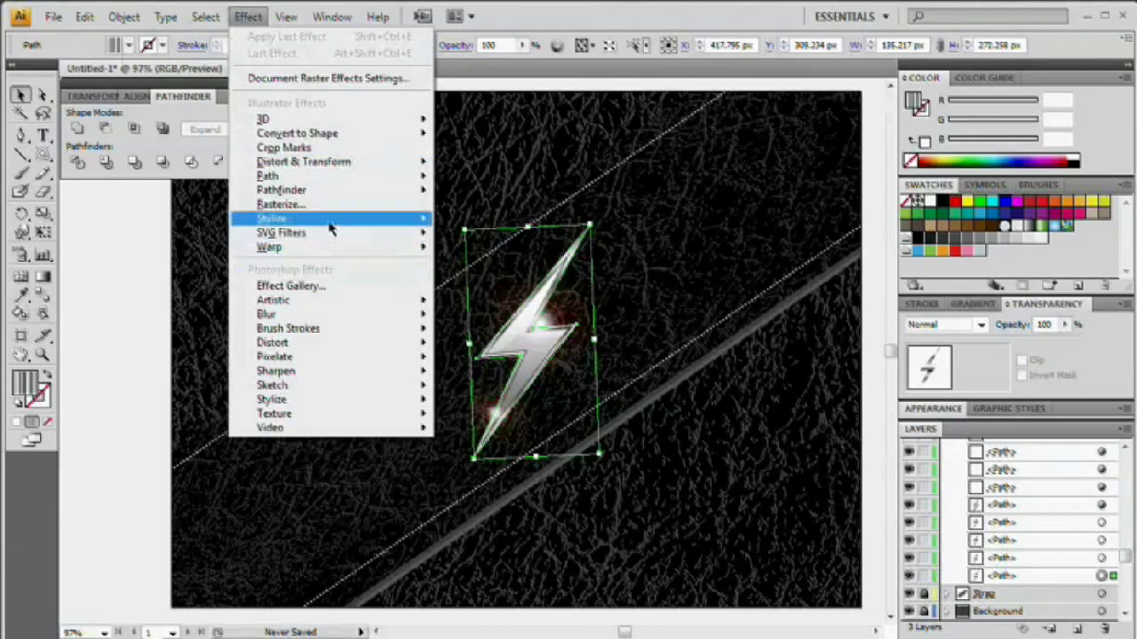
mouse_move(332, 220)
left_click(489, 300)
left_click_drag(608, 252, 833, 203)
- Set the outer glow's mode to Normal and its color to black (000000)
left_click(795, 253)
left_click(794, 253)
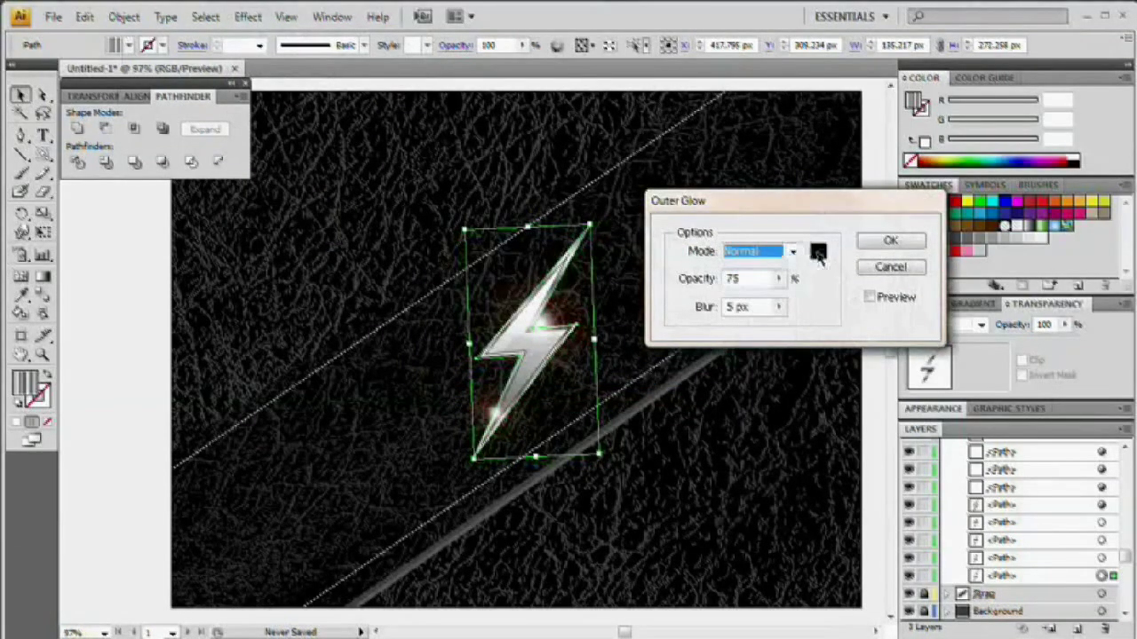
left_click(817, 252)
left_click(570, 441)
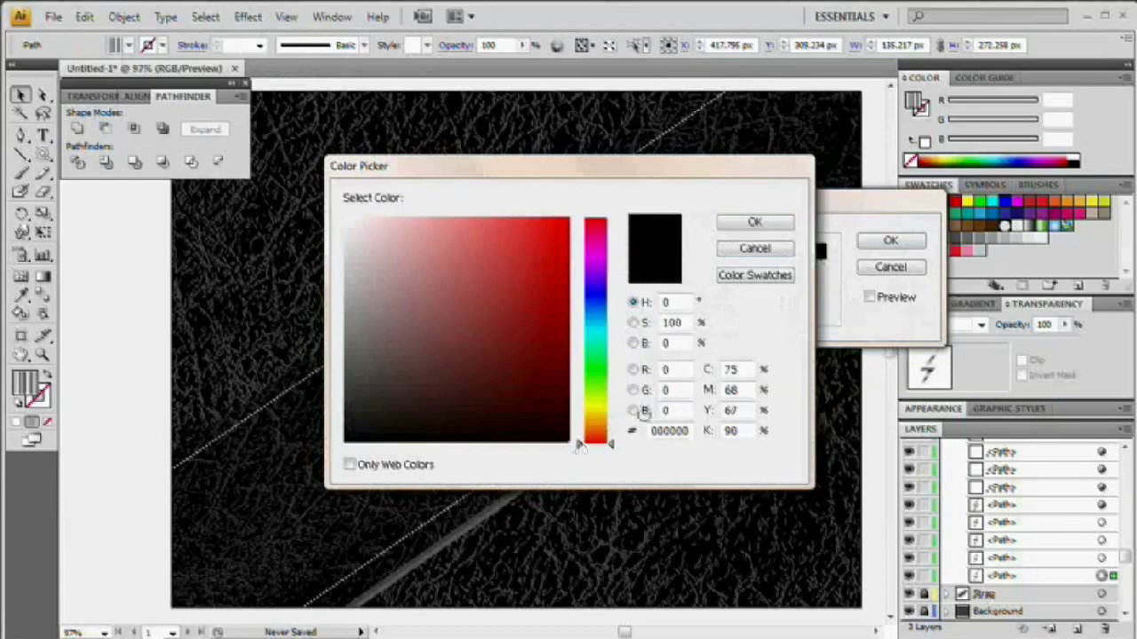
left_click(787, 222)
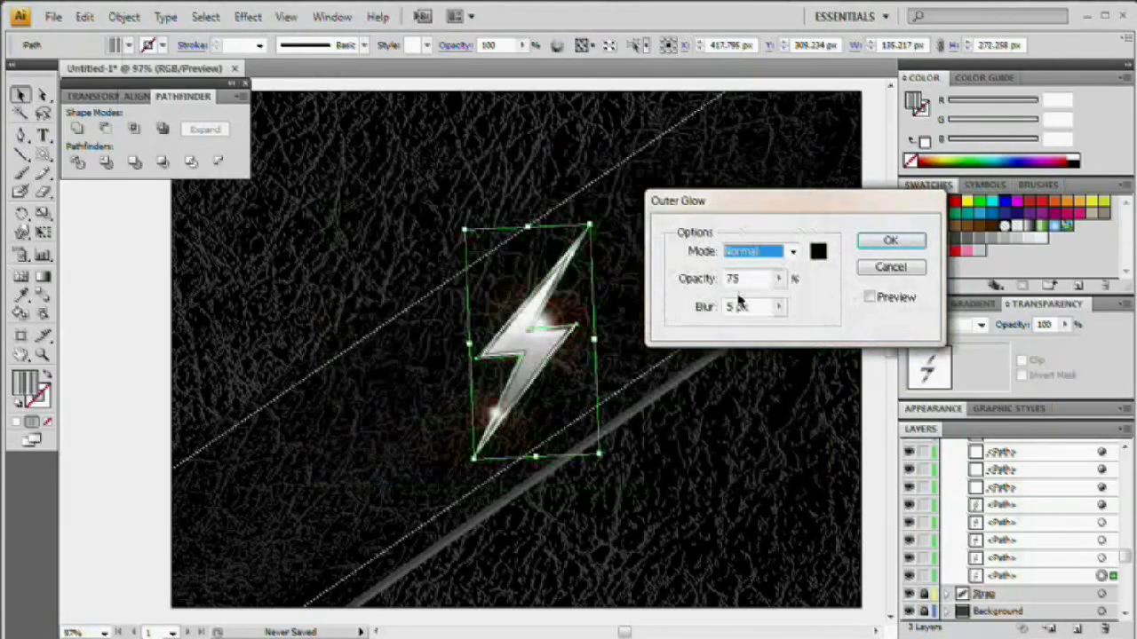
- Set the outer glow's opacity to 100% and blur to 2 px, and apply it to the bolt path
key("Tab")
type("100")
key("Tab")
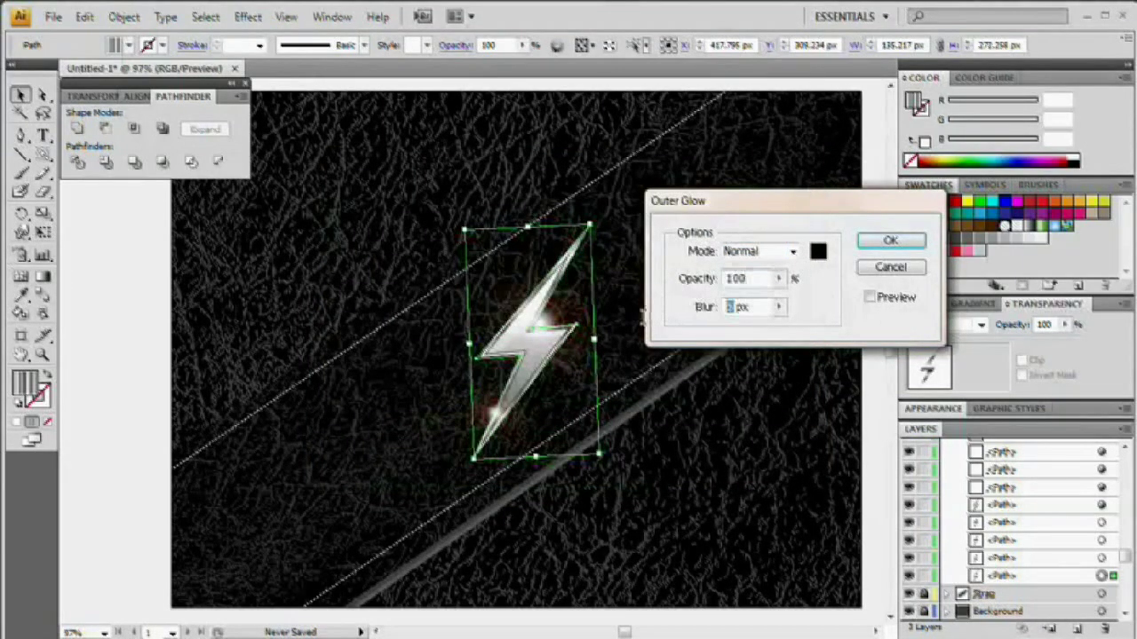
type("2")
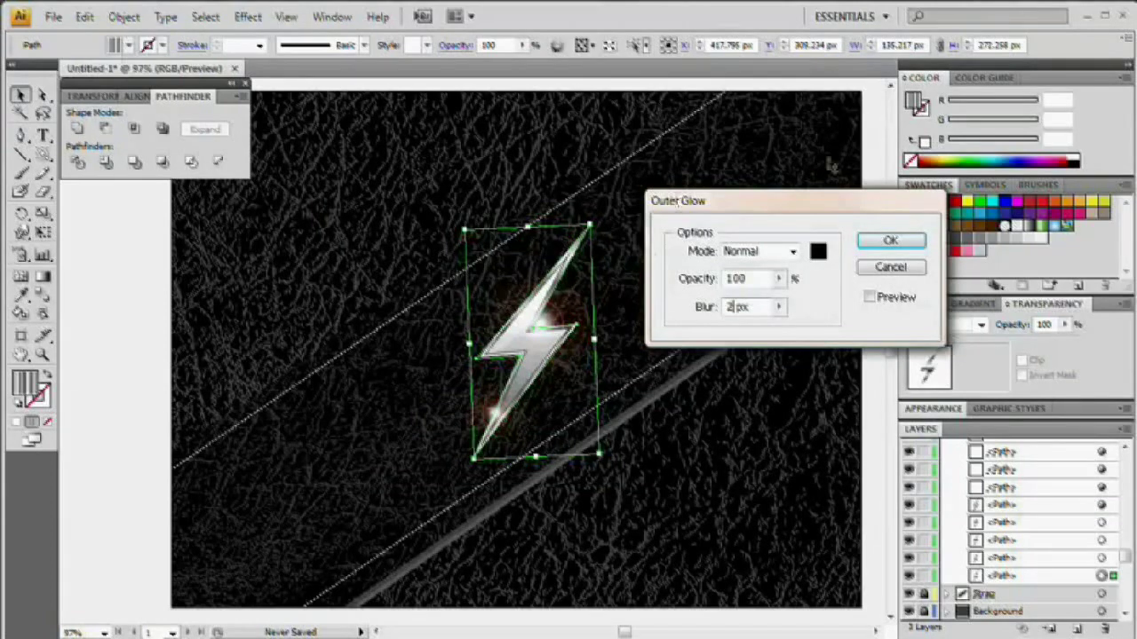
left_click(897, 240)
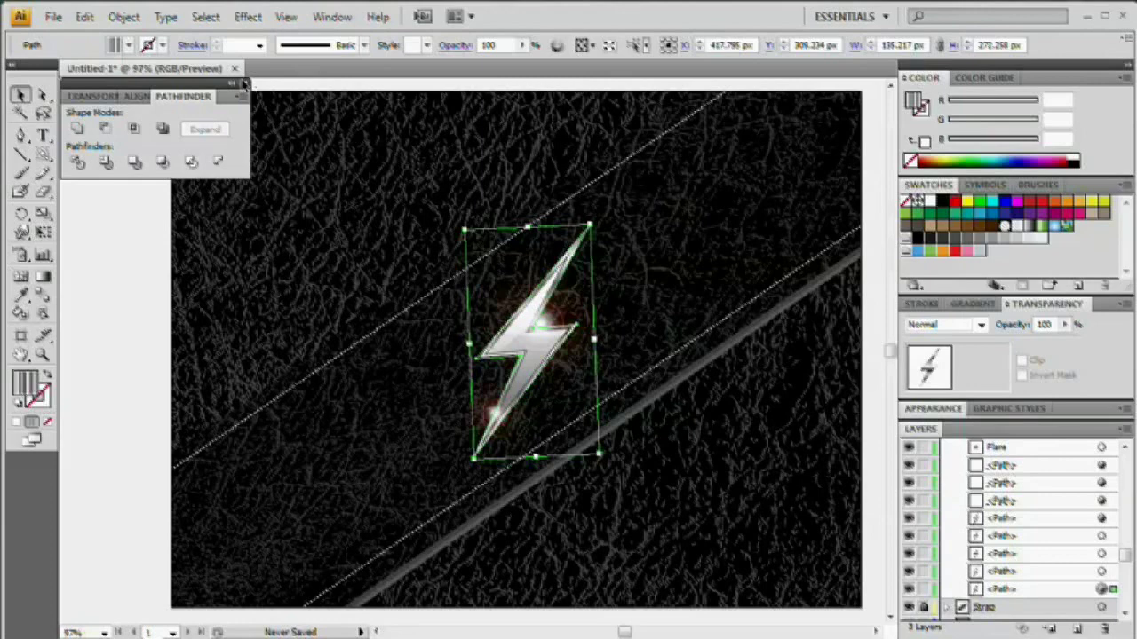
- Add a second Outer Glow instance with a 15 px blur to the bolt path, preview it and deselect the path
key("shift+ctrl+alt+e")
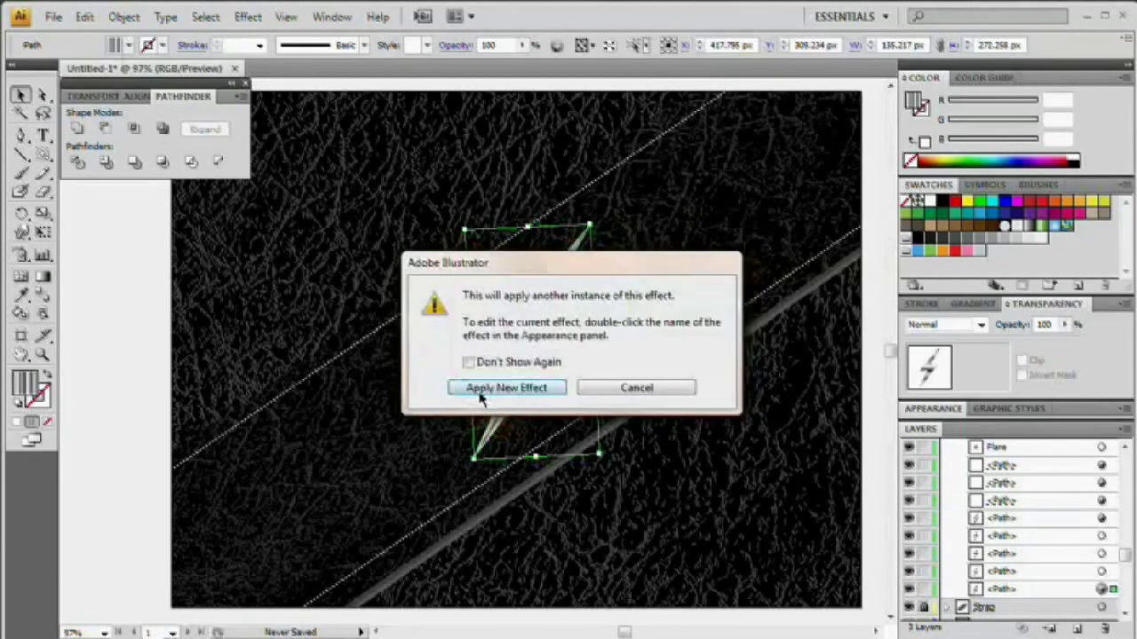
left_click(523, 393)
left_click(869, 297)
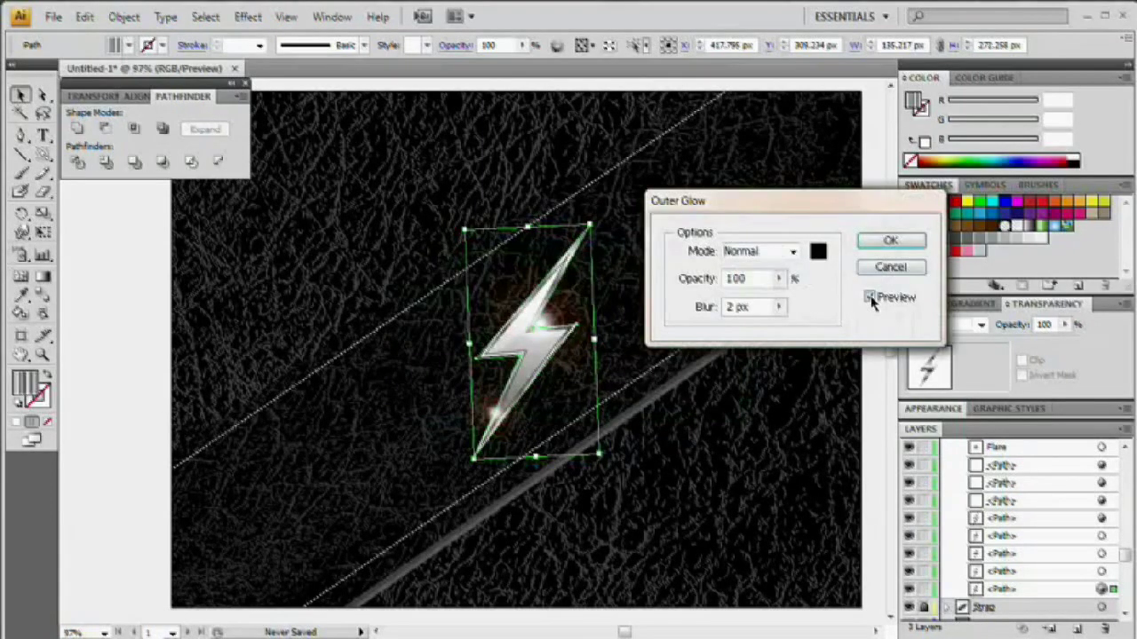
double_click(733, 306)
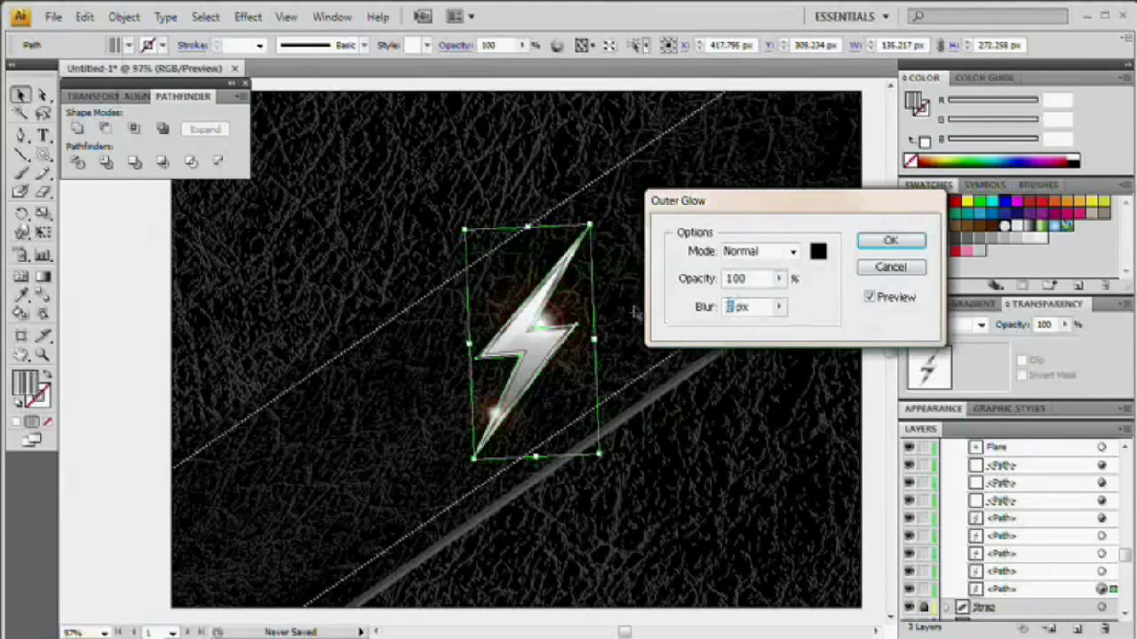
type("15")
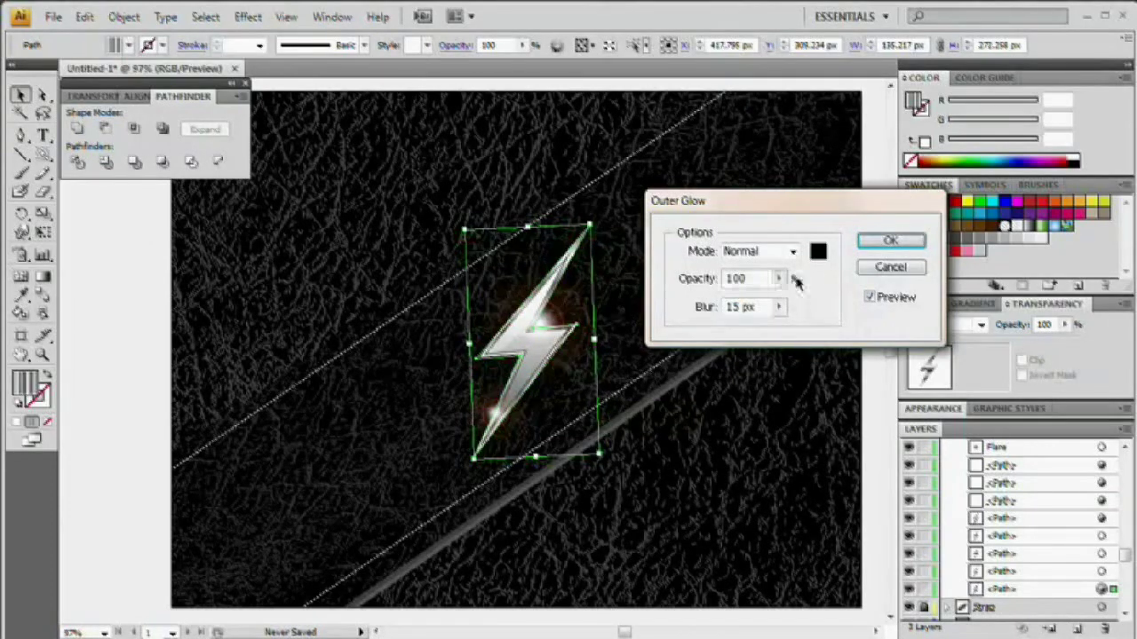
left_click(889, 240)
left_click(741, 234)
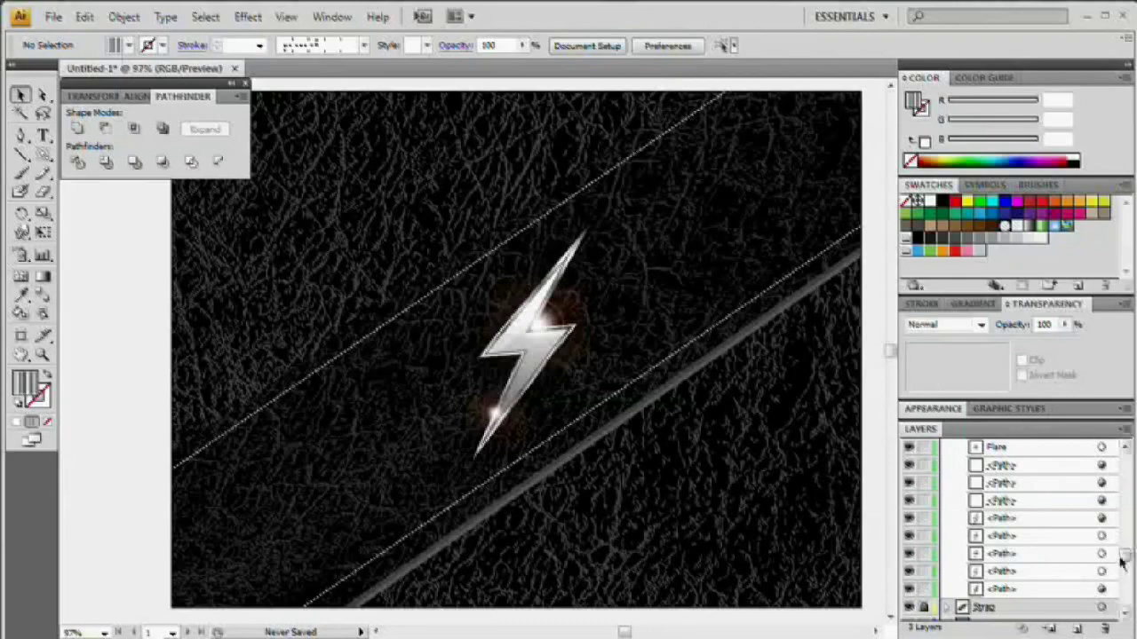
- Collapse Layer 3 in the layer list and lock it
scroll(1129, 554, "up", 5)
left_click(948, 449)
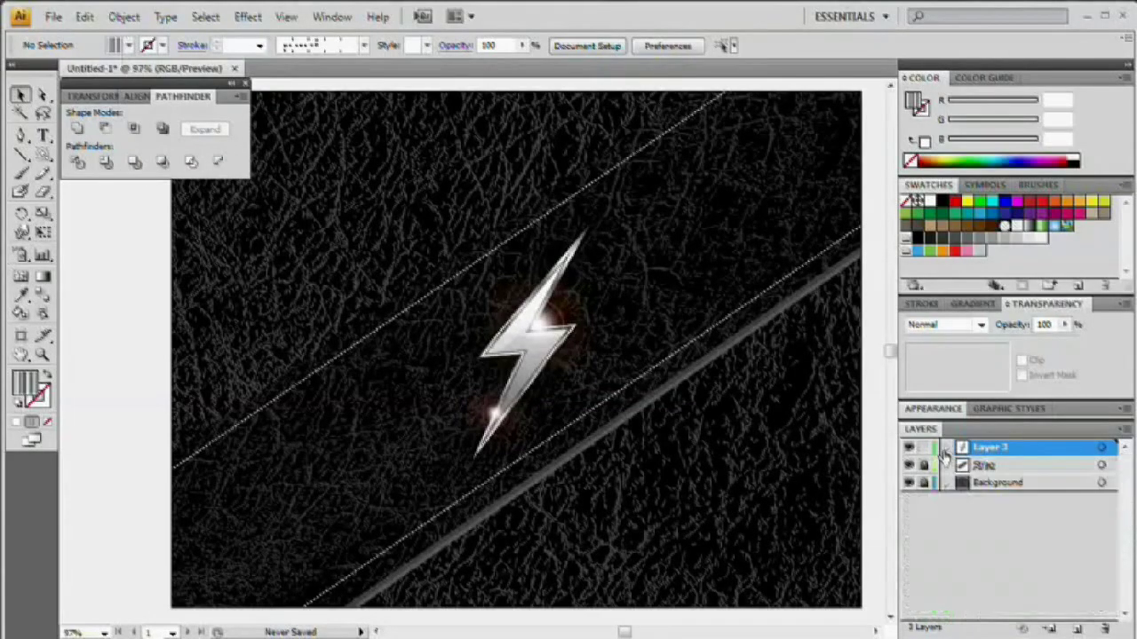
left_click(924, 449)
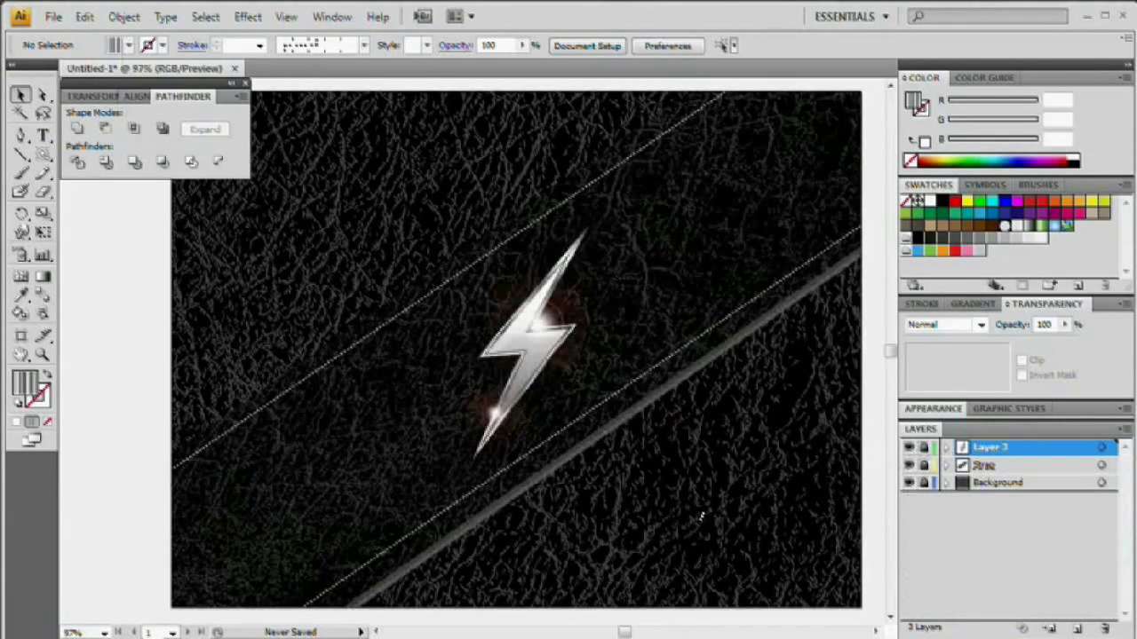